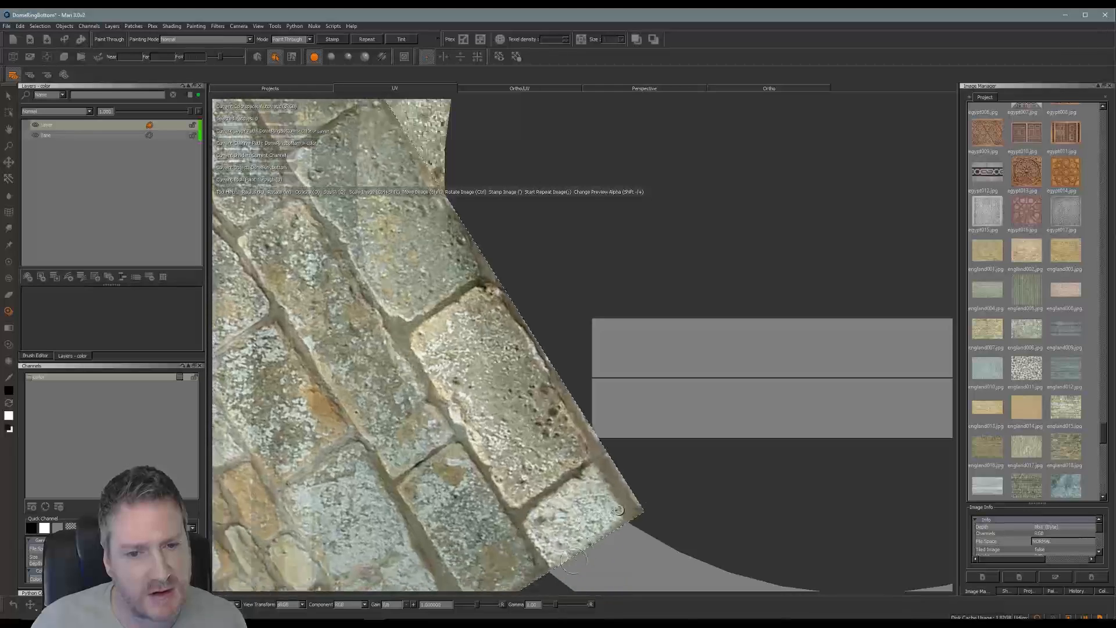
Step: Shift the stone wall image down along the ring, then paint through it to extend the stone on the lower-left arc and bake
left_click_drag(602, 475, 602, 545, "shift")
mouse_move(504, 432)
left_mouse_down()
mouse_move(503, 415)
mouse_move(436, 441)
mouse_move(482, 448)
mouse_move(458, 468)
mouse_move(457, 459)
mouse_move(511, 493)
mouse_move(545, 476)
mouse_move(507, 528)
mouse_move(575, 499)
mouse_move(516, 551)
left_mouse_up()
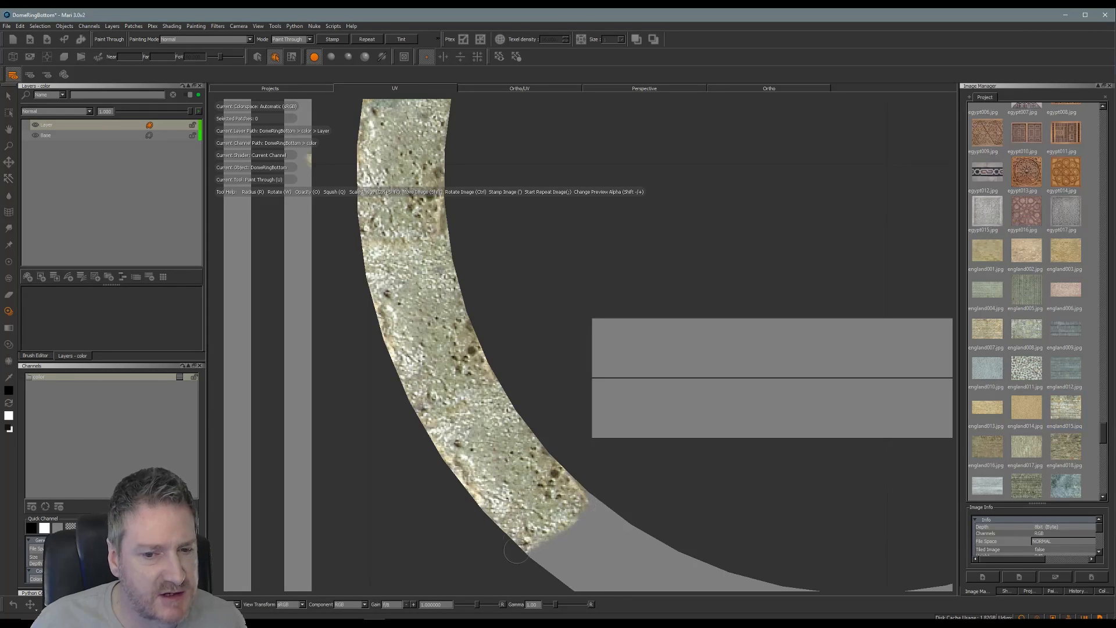
left_click_drag(538, 498, 545, 500)
key("b")
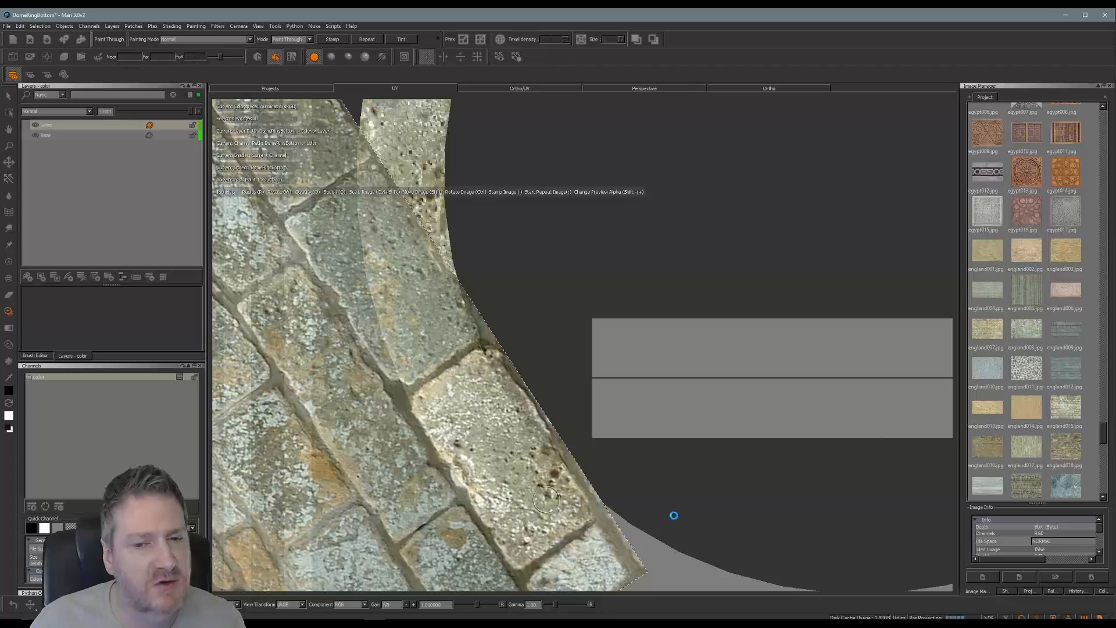
Step: Scale, rotate and align the wall image's pale lichen-covered corner block with the ring's lower-left arc, and paint it beside the existing stone
middle_click_drag(762, 478, 578, 299)
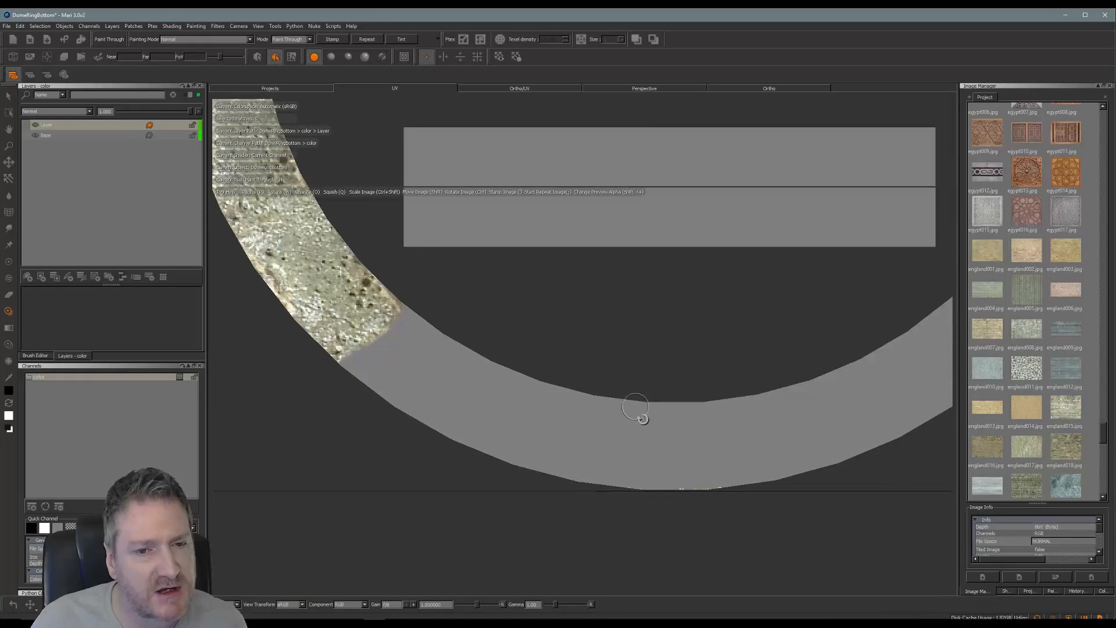
left_click_drag(480, 516, 494, 371, "ctrl")
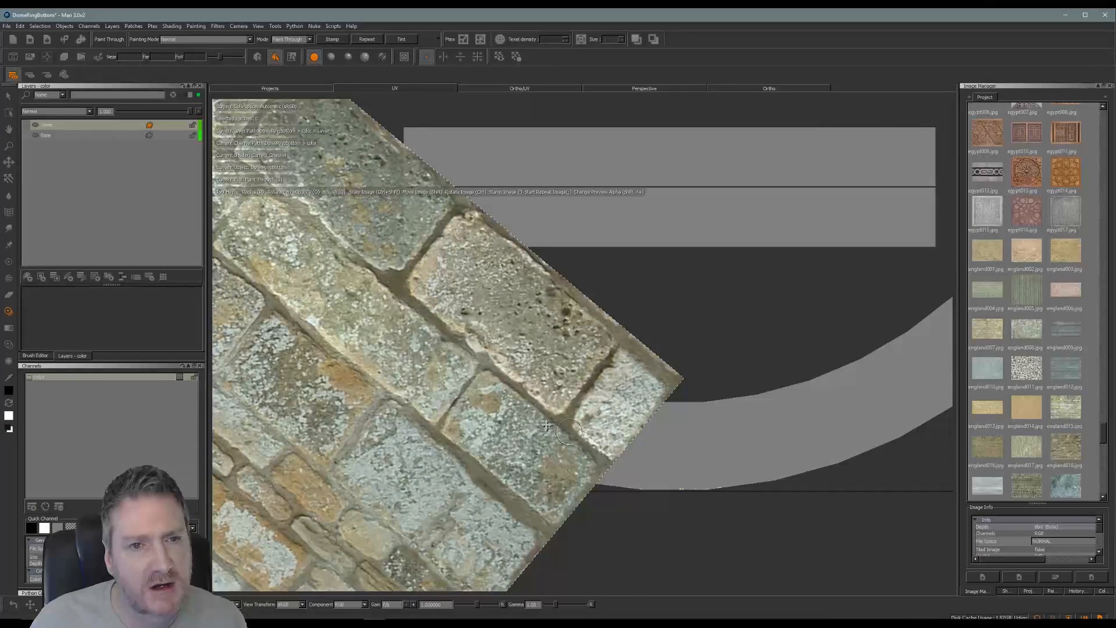
left_click_drag(347, 320, 523, 555, "ctrl+shift")
left_click_drag(331, 399, 256, 463, "ctrl")
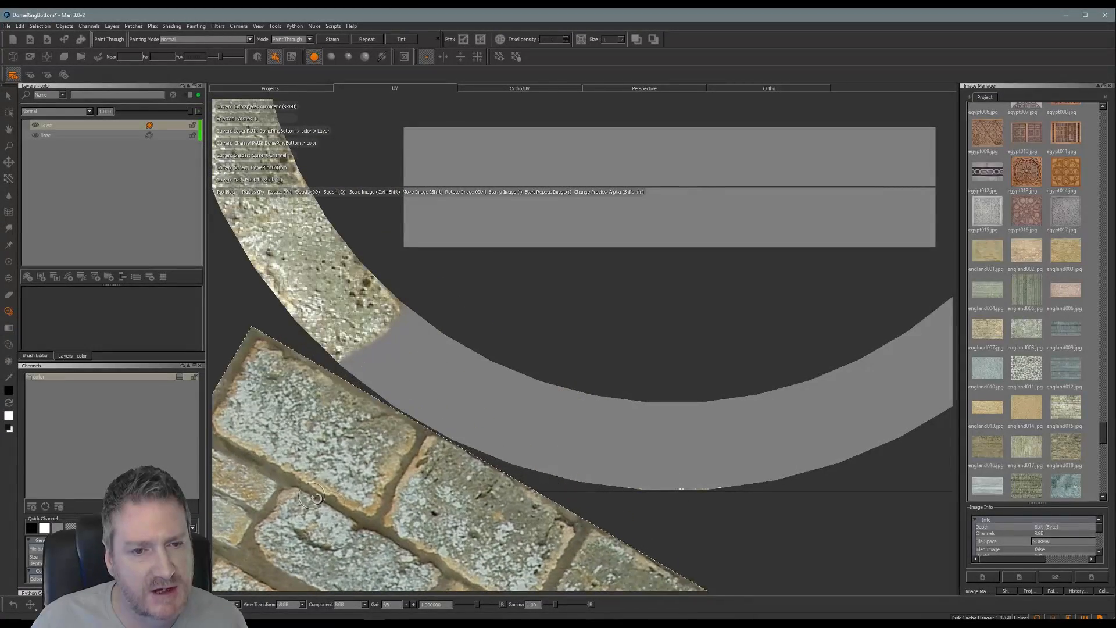
mouse_move(349, 500)
left_mouse_down("shift")
mouse_move(432, 477)
mouse_move(467, 452)
left_mouse_up("shift")
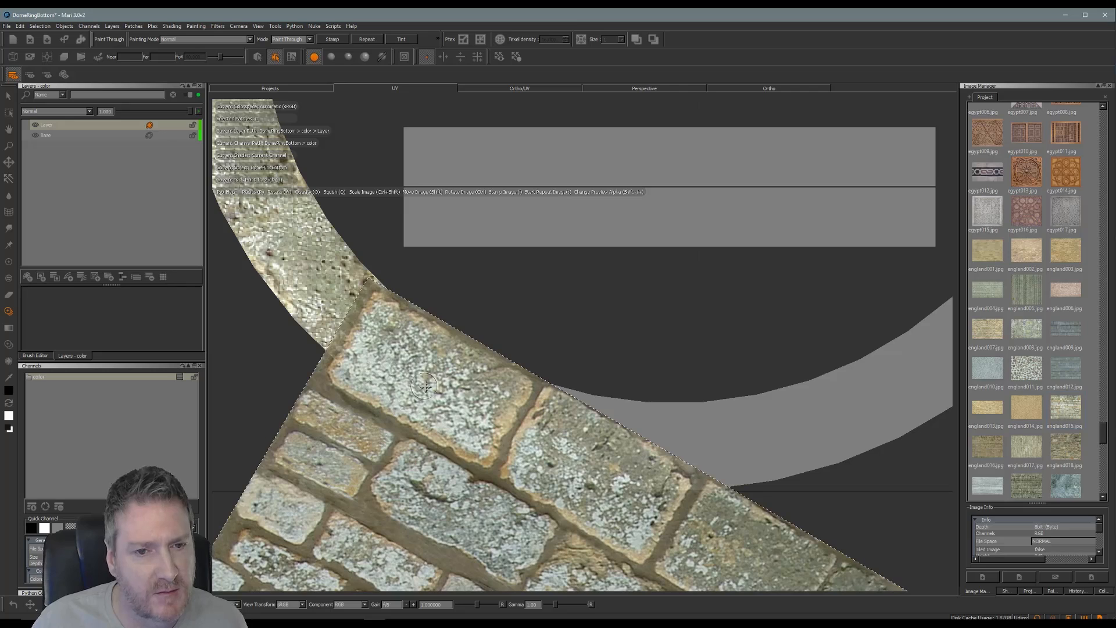
left_click_drag(425, 386, 436, 381, "shift")
mouse_move(407, 341)
left_mouse_down()
mouse_move(402, 298)
mouse_move(386, 354)
mouse_move(349, 366)
mouse_move(423, 320)
mouse_move(418, 401)
mouse_move(441, 377)
mouse_move(482, 395)
mouse_move(449, 414)
mouse_move(499, 406)
mouse_move(465, 430)
mouse_move(524, 386)
left_mouse_up()
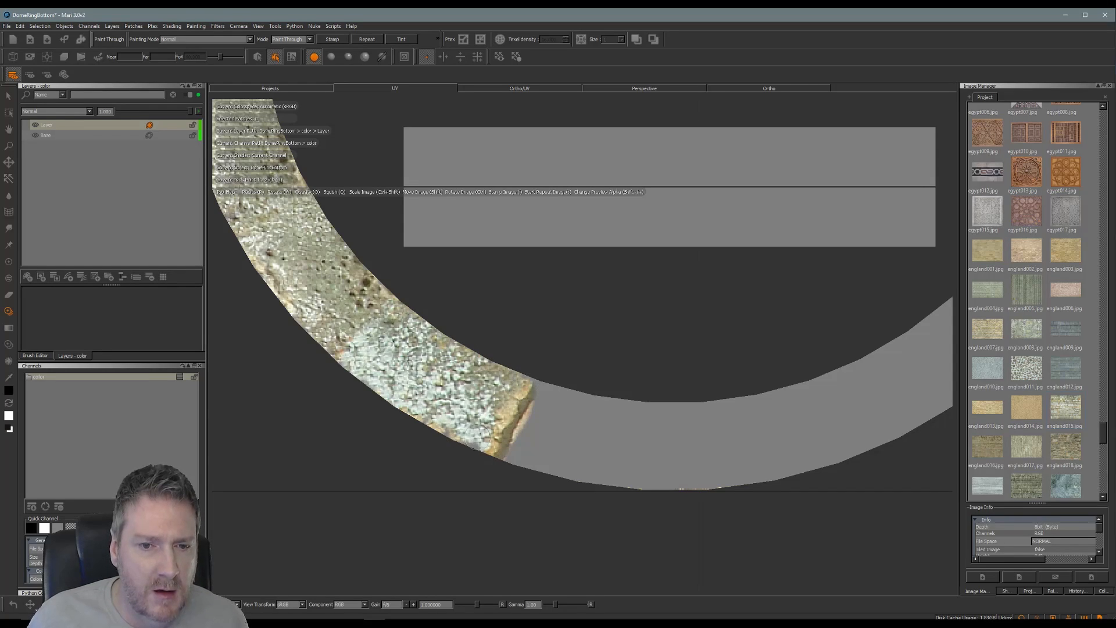
left_click_drag(477, 437, 505, 446)
Step: Realign the wall image to the flatter curve, paint stone up to the ring's lowest point, blend the seam and bake
left_click_drag(440, 414, 431, 552, "ctrl")
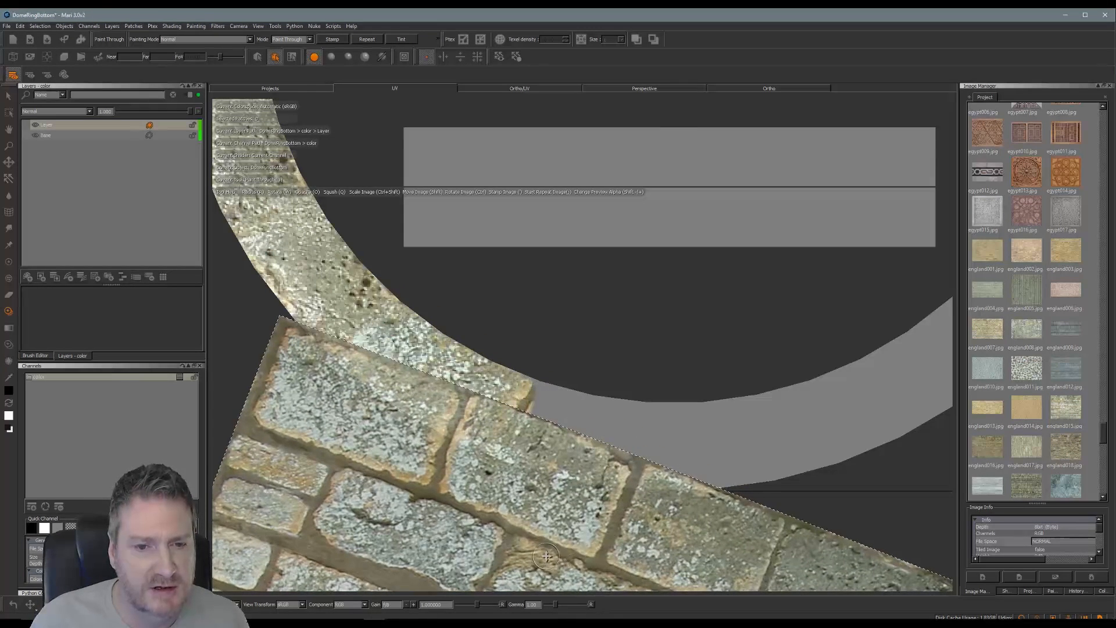
mouse_move(546, 556)
left_mouse_down("shift")
mouse_move(748, 574)
mouse_move(772, 593)
left_mouse_up("shift")
mouse_move(538, 438)
left_mouse_down()
mouse_move(515, 421)
mouse_move(520, 393)
mouse_move(508, 444)
mouse_move(543, 373)
left_mouse_up()
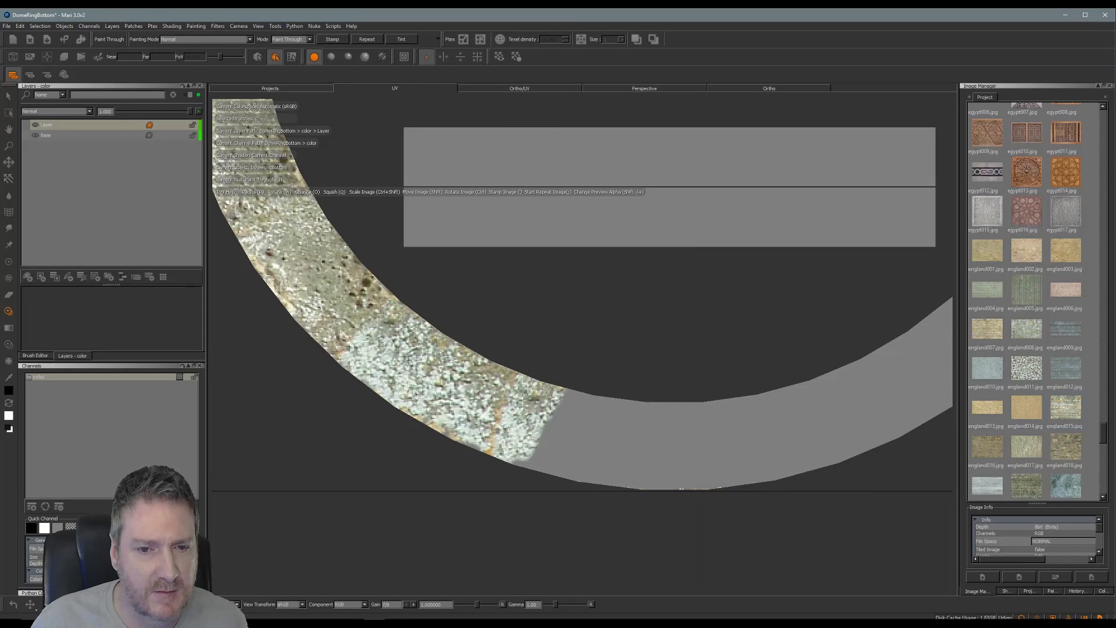
mouse_move(492, 432)
left_mouse_down()
mouse_move(575, 436)
mouse_move(584, 460)
mouse_move(596, 441)
mouse_move(648, 442)
mouse_move(669, 406)
left_mouse_up()
left_click_drag(571, 452, 635, 488)
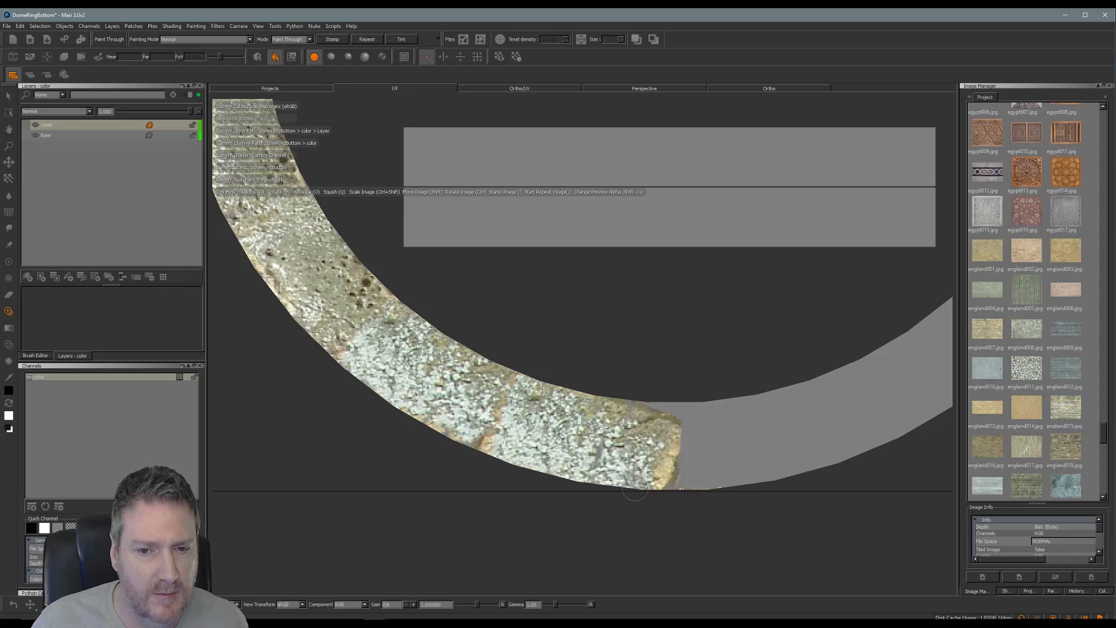
mouse_move(592, 454)
left_mouse_down("shift")
mouse_move(518, 452)
mouse_move(504, 401)
left_mouse_up("shift")
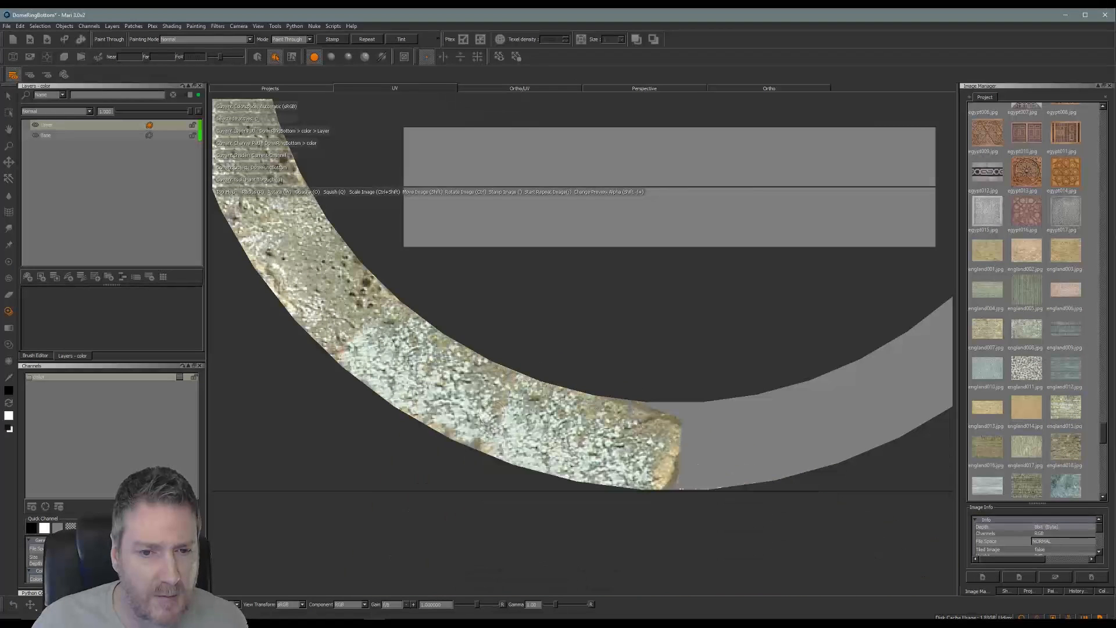
key("b")
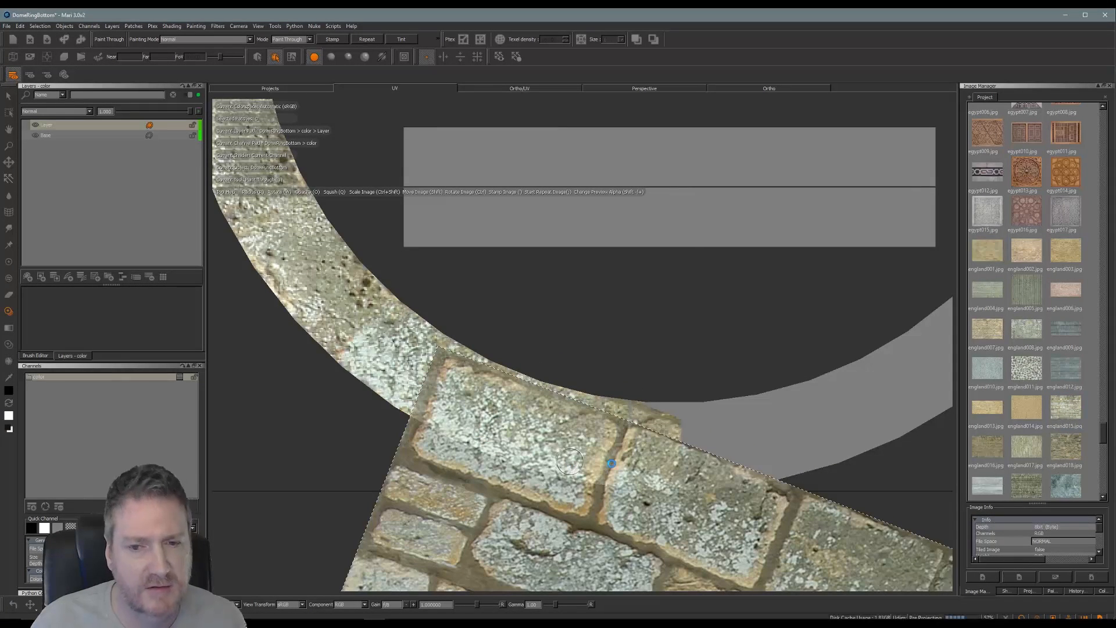
Step: Level the wall image, align its corner block with the ring's lowest stretch, and paint stone across it to just past the lowest point
middle_click_drag(752, 316, 602, 229)
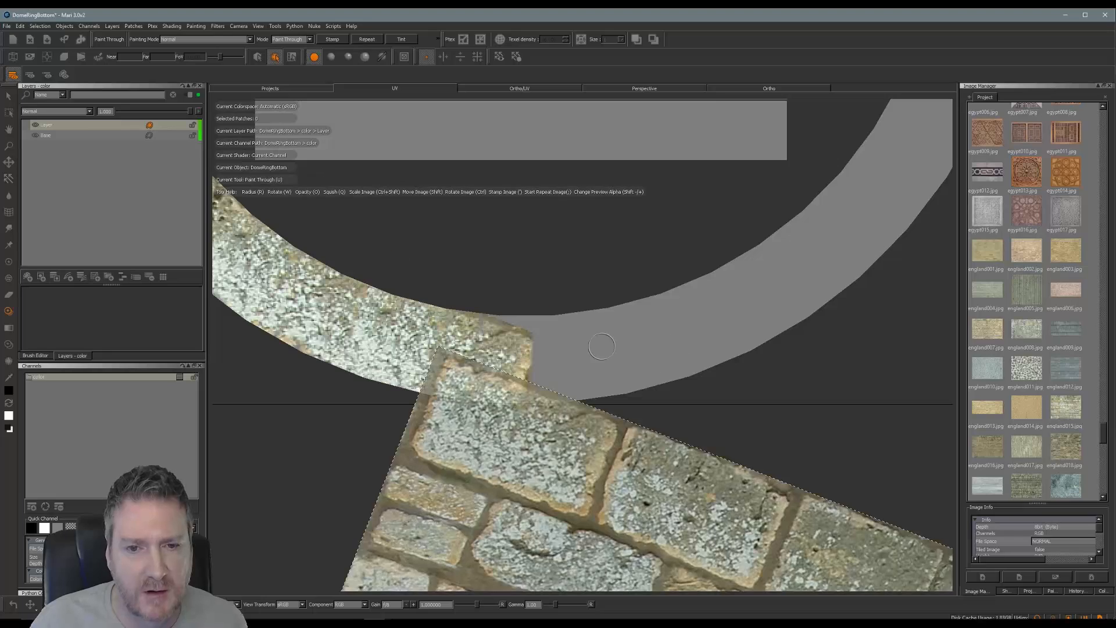
left_click_drag(414, 433, 513, 426, "ctrl")
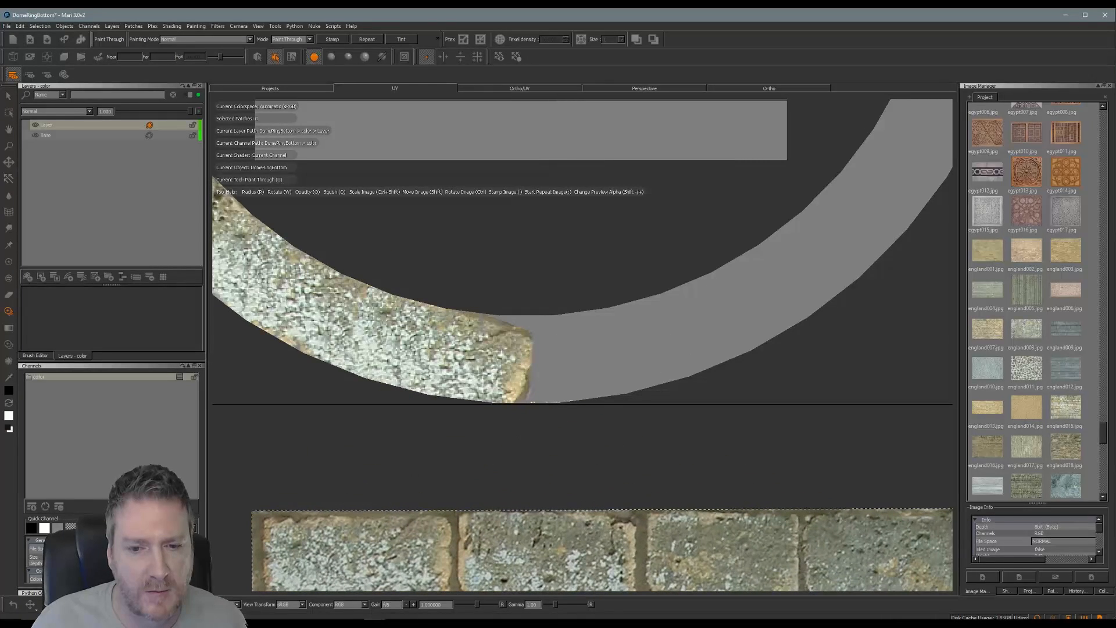
left_click_drag(470, 574, 684, 365, "shift")
mouse_move(533, 335)
left_mouse_down()
mouse_move(500, 319)
mouse_move(529, 366)
mouse_move(549, 361)
mouse_move(543, 349)
mouse_move(567, 357)
mouse_move(569, 323)
left_mouse_up()
mouse_move(564, 380)
left_mouse_down()
mouse_move(602, 325)
mouse_move(589, 404)
mouse_move(636, 348)
mouse_move(624, 325)
mouse_move(650, 315)
left_mouse_up()
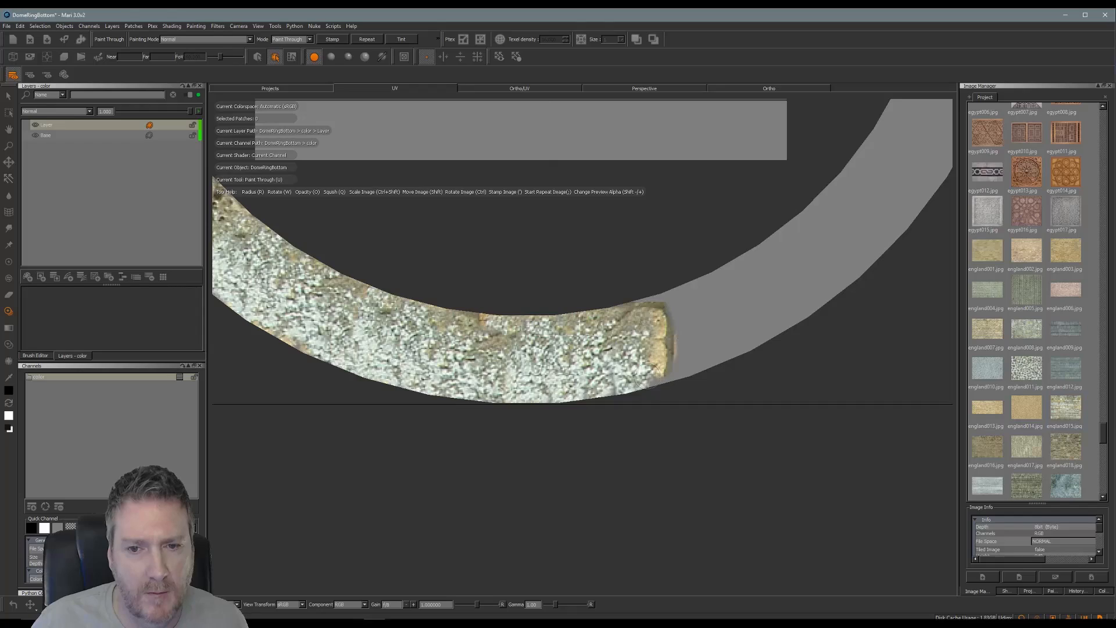
left_click_drag(630, 386, 683, 406)
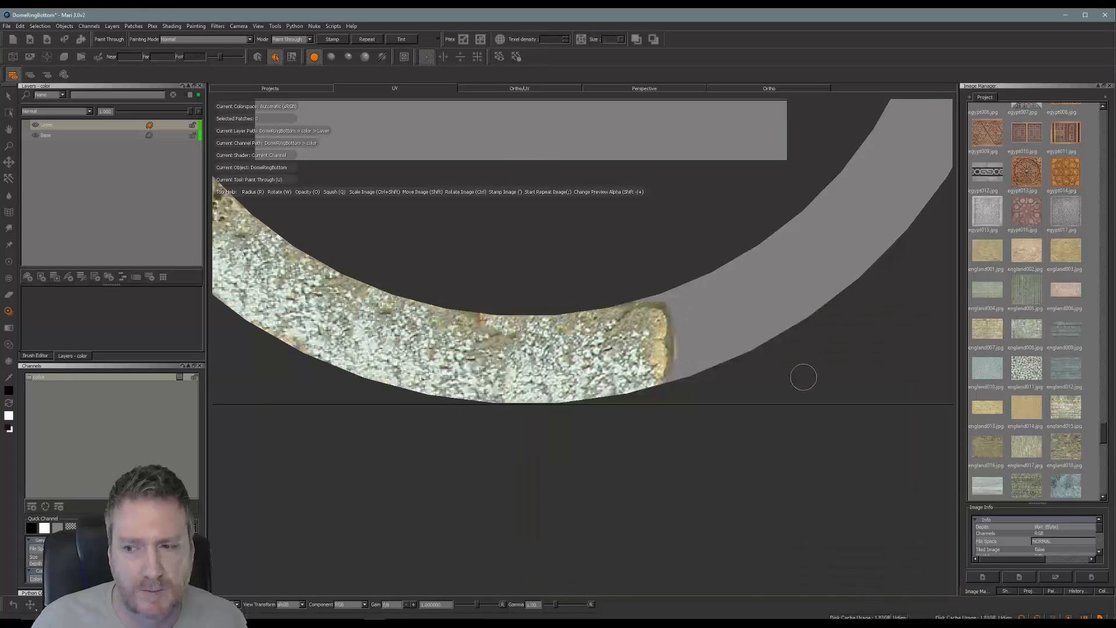
Step: Tilt the wall image to follow the ring's rising lower-right curve, position its corner block, and paint the next stretch of stone
middle_click_drag(802, 378, 709, 463)
mouse_move(506, 365)
left_mouse_down("ctrl")
mouse_move(552, 534)
mouse_move(741, 551)
mouse_move(707, 482)
left_mouse_up("ctrl")
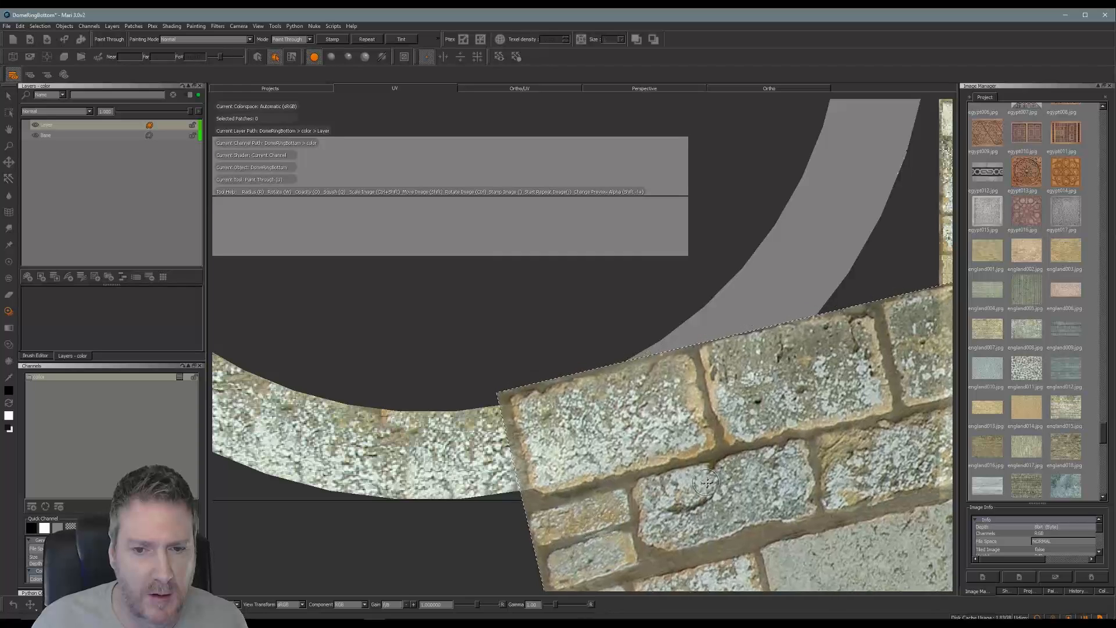
left_click_drag(600, 460, 588, 508, "ctrl")
mouse_move(778, 527)
left_mouse_down("shift")
mouse_move(778, 489)
mouse_move(803, 486)
left_mouse_up("shift")
mouse_move(542, 429)
left_mouse_down()
mouse_move(526, 403)
mouse_move(544, 459)
mouse_move(639, 360)
mouse_move(680, 407)
mouse_move(669, 354)
mouse_move(634, 419)
mouse_move(604, 419)
mouse_move(639, 433)
mouse_move(591, 461)
left_mouse_up()
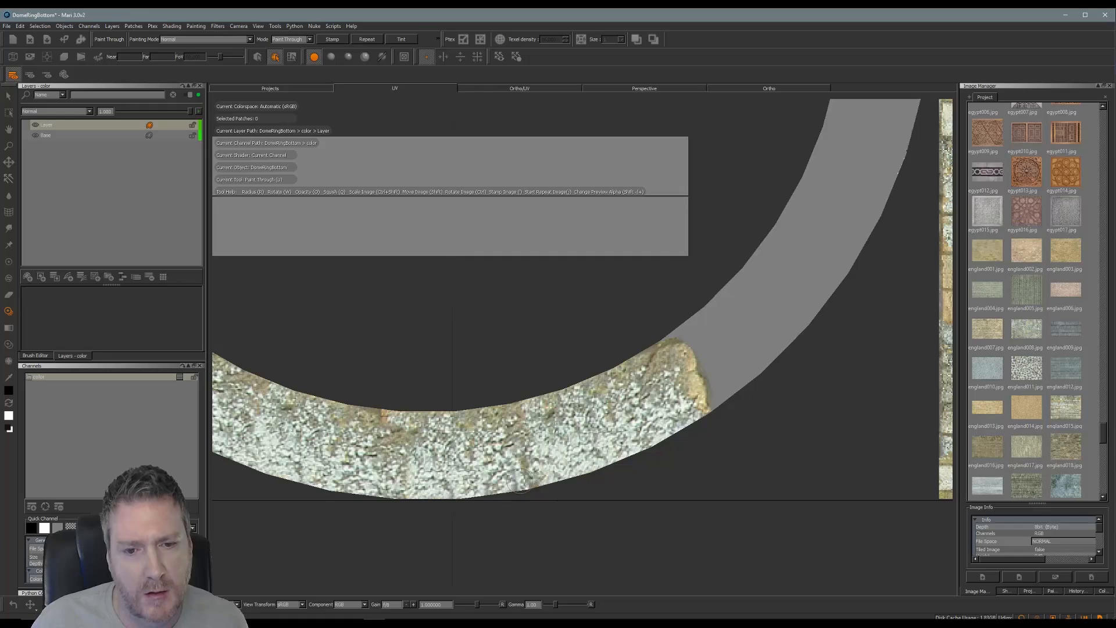
left_click_drag(520, 484, 552, 501)
Step: Rotate the wall image more steeply, place its second edge block over the painted end, and extend the stone up the lower-right arc
mouse_move(653, 473)
left_mouse_down("shift")
mouse_move(564, 502)
mouse_move(521, 459)
mouse_move(522, 484)
left_mouse_up("shift")
mouse_move(638, 293)
middle_mouse_down("alt")
mouse_move(618, 307)
mouse_move(565, 416)
mouse_move(576, 406)
middle_mouse_up("alt")
left_click_drag(580, 427, 581, 579, "ctrl")
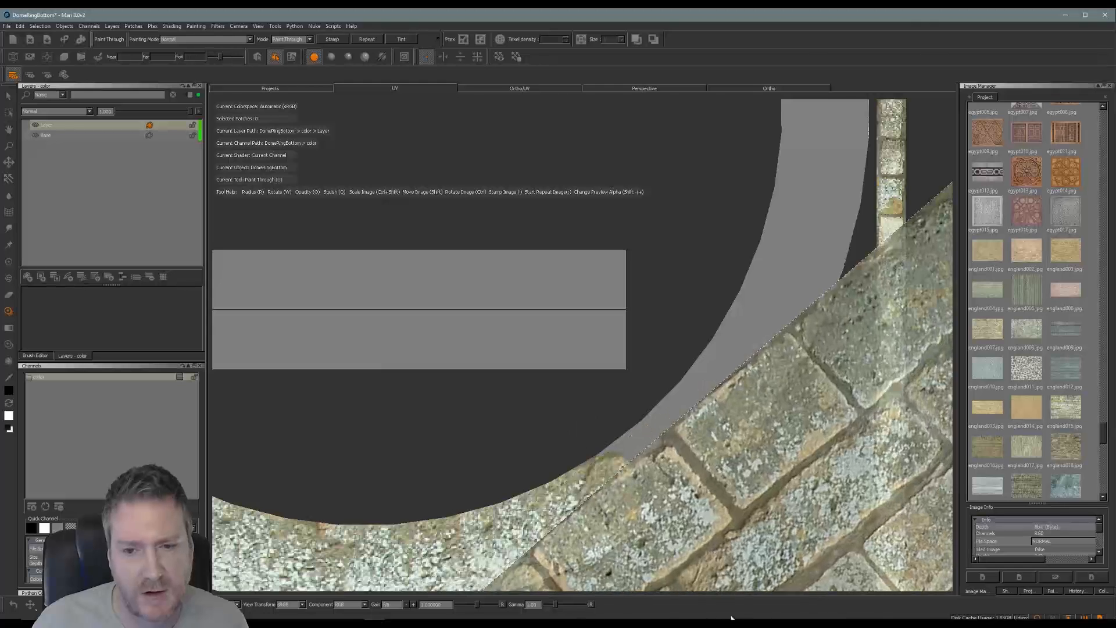
left_click_drag(783, 557, 825, 466, "shift")
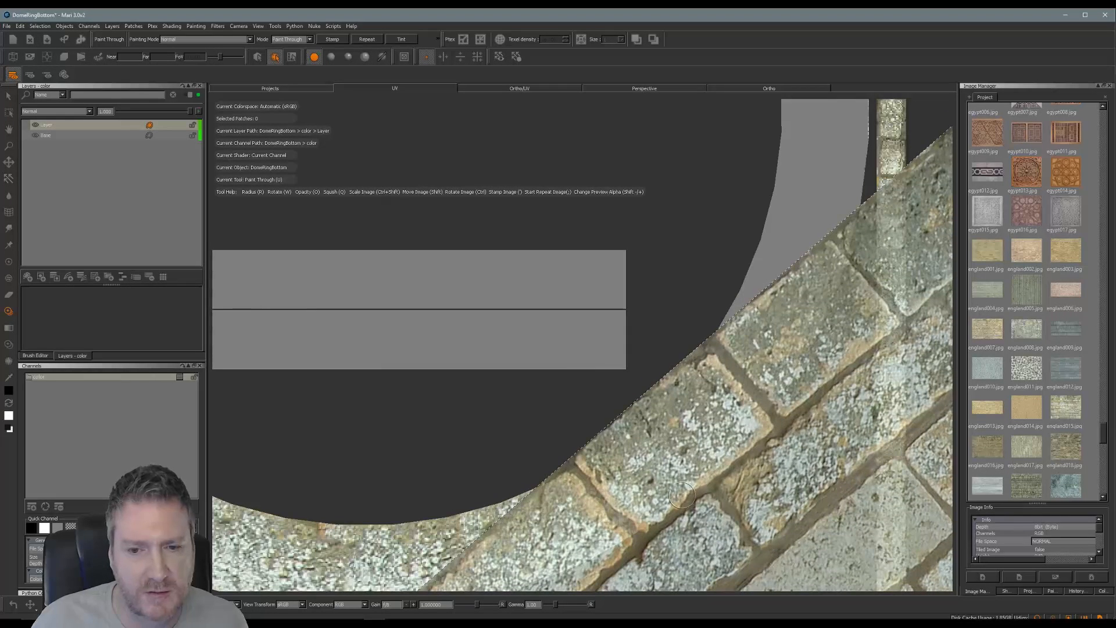
mouse_move(682, 496)
left_mouse_down()
mouse_move(662, 459)
mouse_move(645, 488)
mouse_move(654, 511)
mouse_move(684, 450)
mouse_move(662, 421)
mouse_move(680, 386)
mouse_move(714, 431)
mouse_move(741, 439)
mouse_move(711, 394)
left_mouse_up()
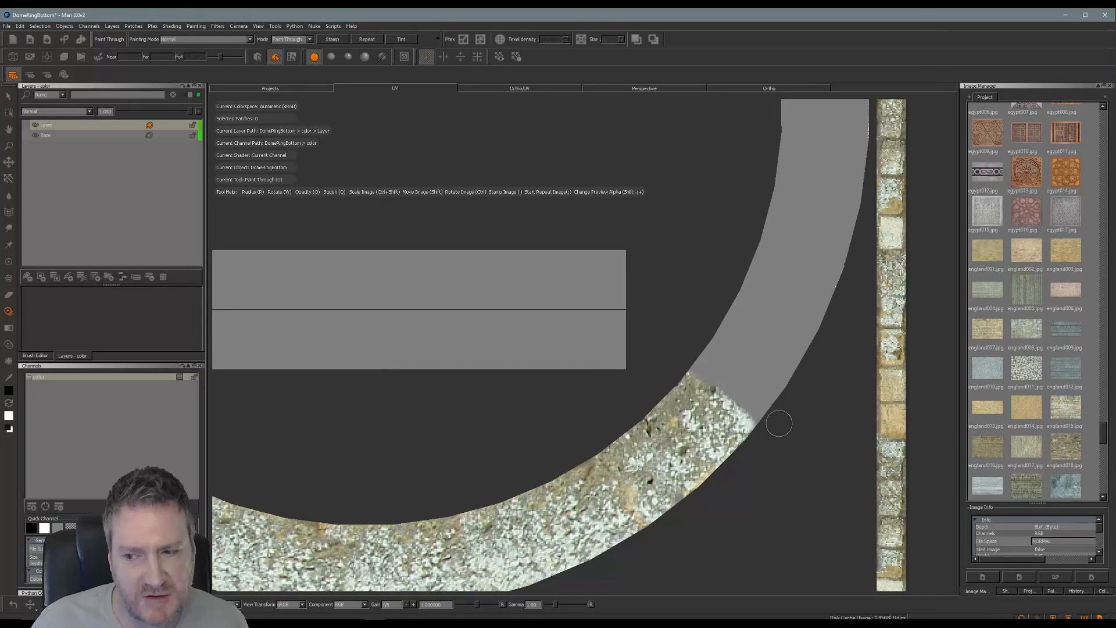
Step: Steepen and reposition the wall image against the ring's inner edge, and paint the second edge block further up the lower-right arc
middle_click_drag(729, 378, 704, 494)
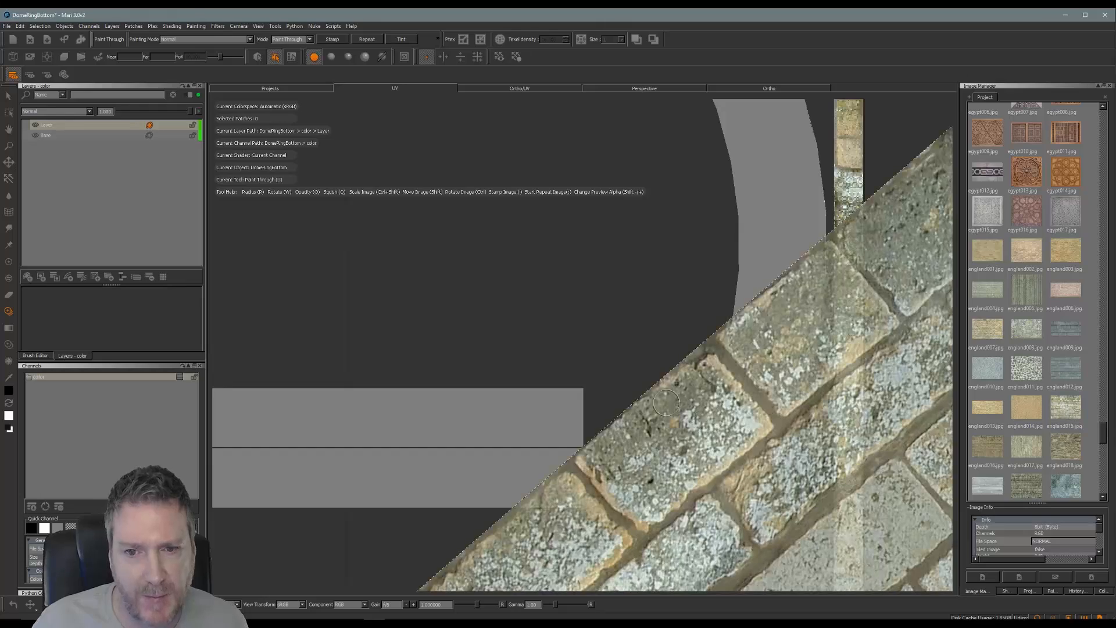
mouse_move(639, 449)
left_mouse_down("ctrl")
mouse_move(691, 534)
mouse_move(748, 586)
left_mouse_up("ctrl")
mouse_move(787, 525)
left_mouse_down("shift")
mouse_move(830, 431)
mouse_move(910, 410)
mouse_move(844, 430)
left_mouse_up("shift")
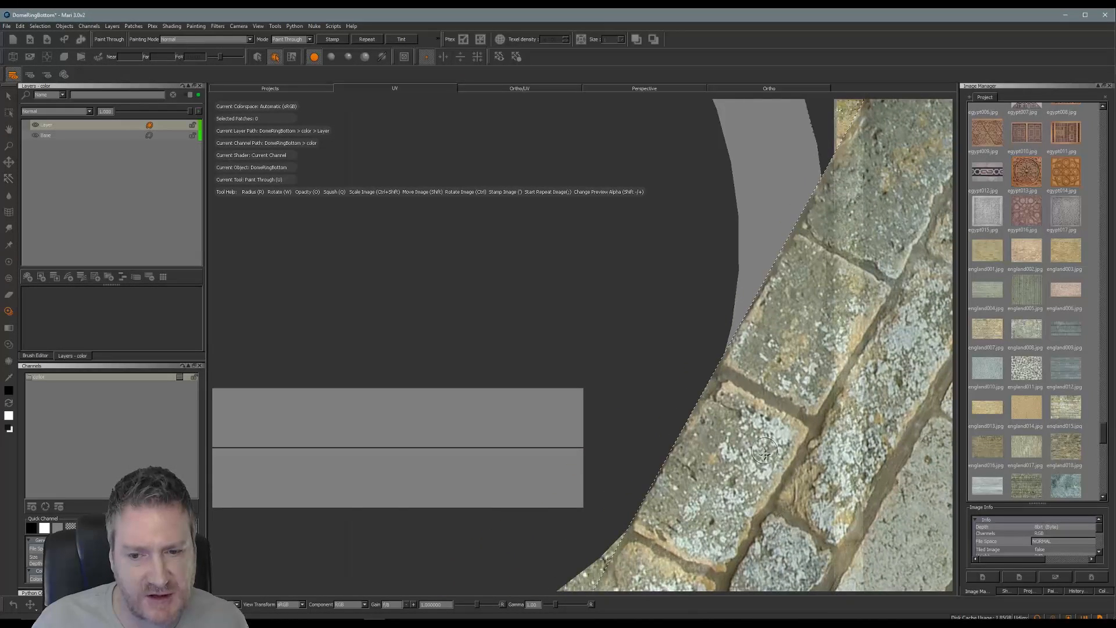
mouse_move(690, 512)
left_mouse_down()
mouse_move(677, 506)
mouse_move(669, 521)
mouse_move(704, 549)
left_mouse_up()
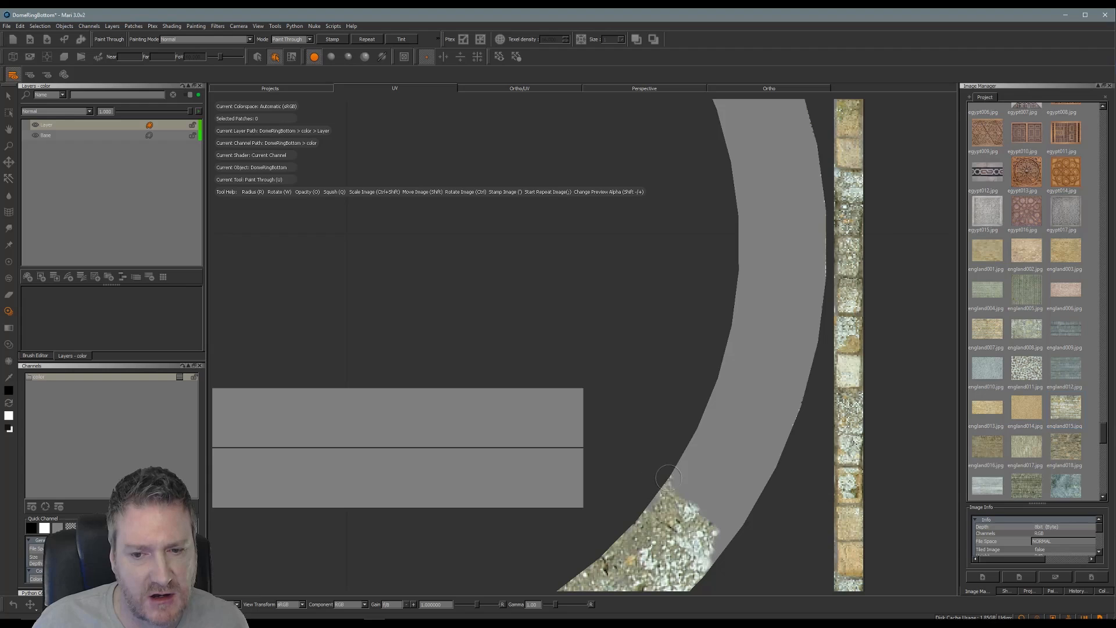
mouse_move(646, 498)
left_mouse_down()
mouse_move(723, 485)
mouse_move(729, 522)
mouse_move(692, 457)
mouse_move(759, 468)
mouse_move(727, 423)
mouse_move(746, 404)
left_mouse_up()
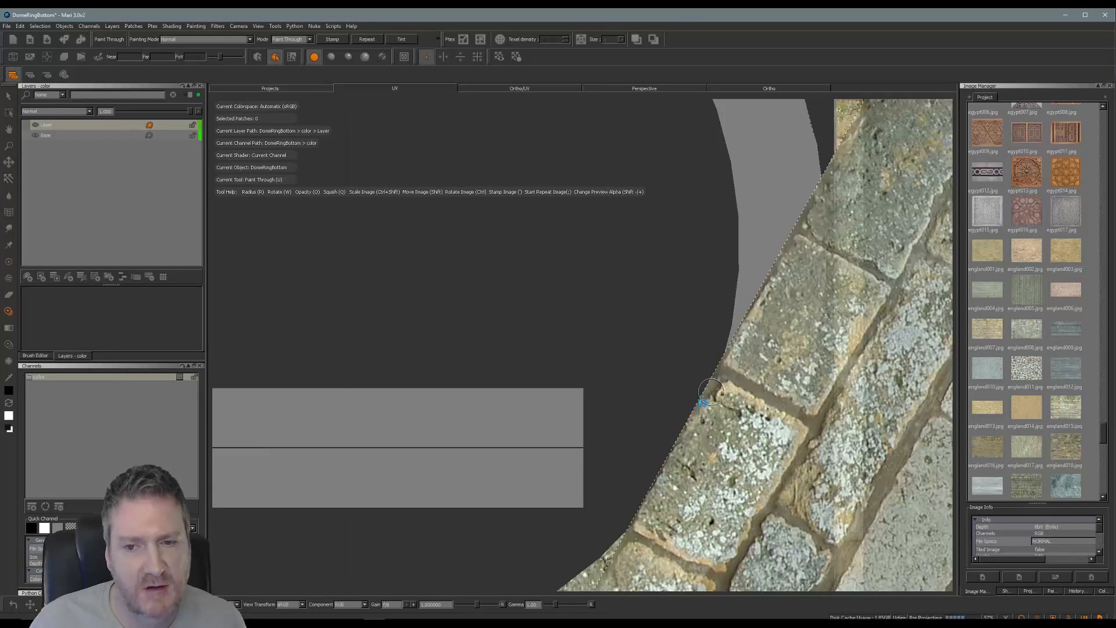
Step: Rotate the wall image nearly upright and paint its grey-green edge block onto the lower part of the ring's right side
middle_click_drag(648, 310, 516, 301, "alt")
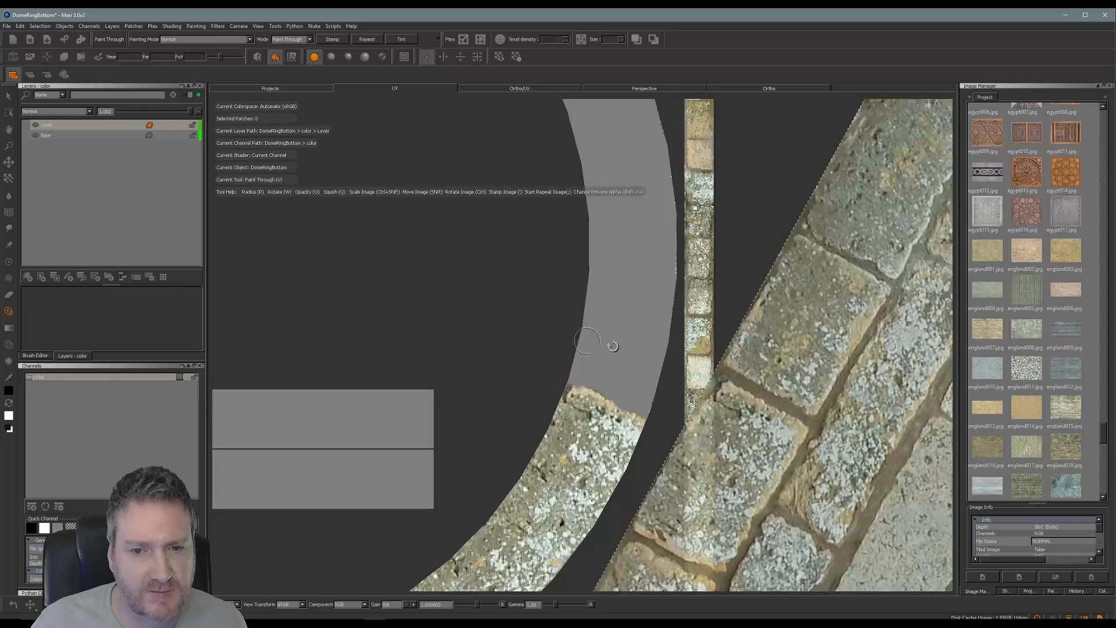
mouse_move(849, 329)
left_mouse_down("ctrl")
mouse_move(879, 434)
mouse_move(806, 482)
mouse_move(693, 523)
left_mouse_up("ctrl")
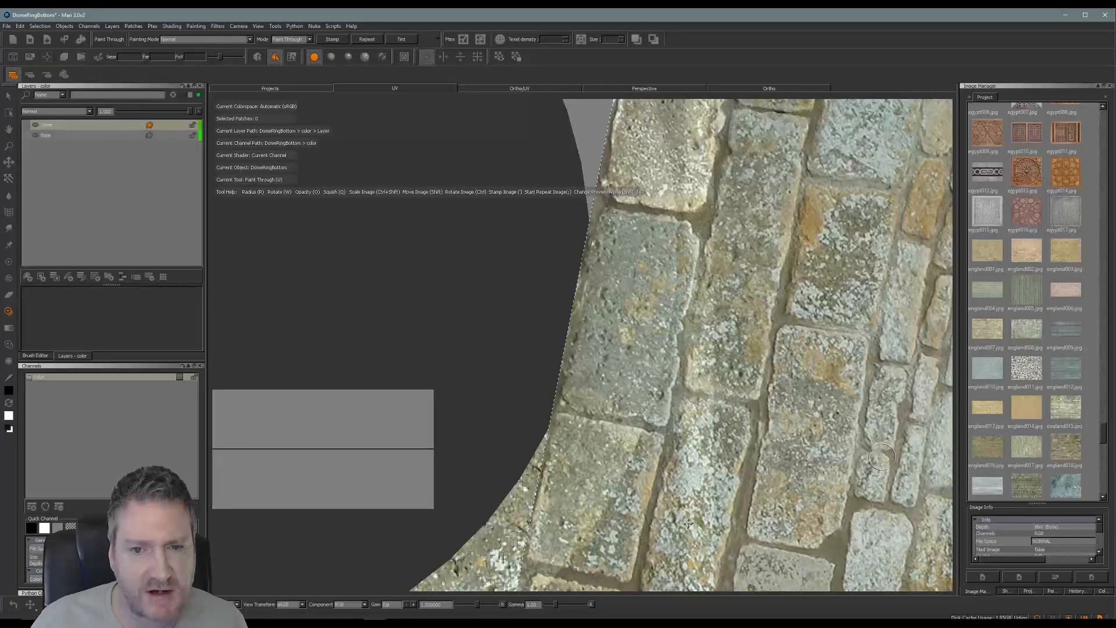
left_click_drag(627, 396, 623, 394)
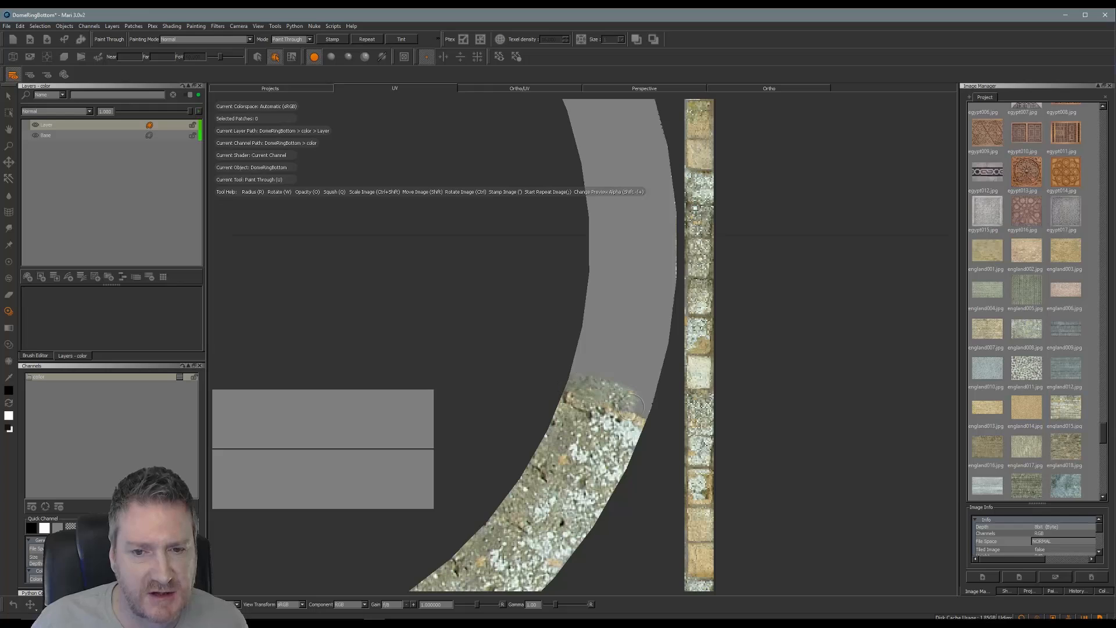
mouse_move(646, 355)
left_mouse_down()
mouse_move(581, 354)
mouse_move(610, 334)
left_mouse_up()
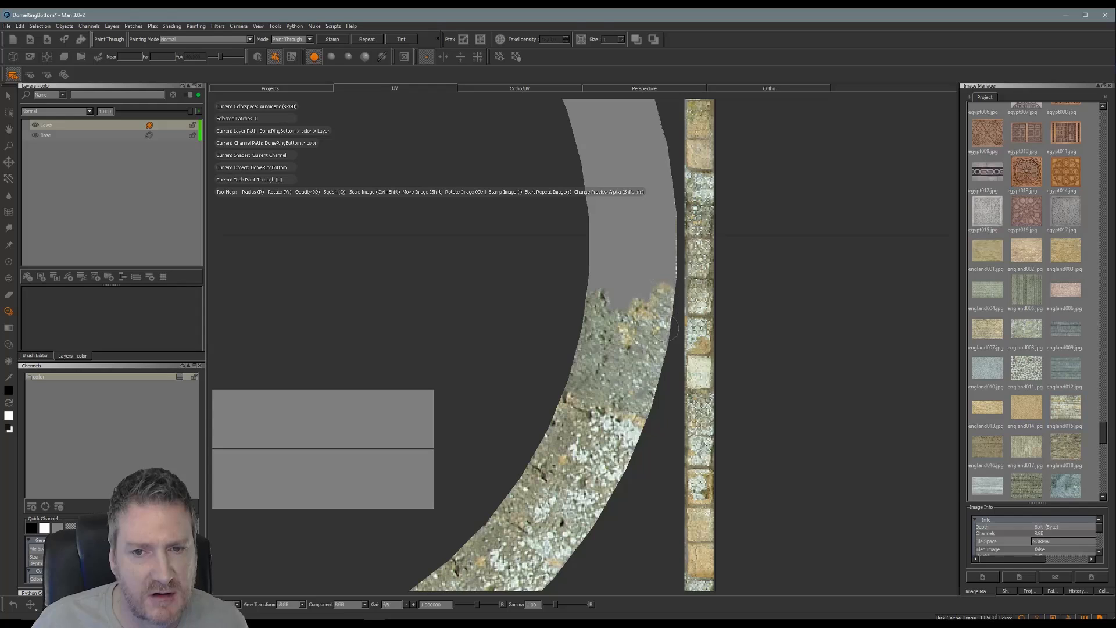
mouse_move(664, 329)
left_mouse_down()
mouse_move(623, 282)
mouse_move(591, 296)
left_mouse_up()
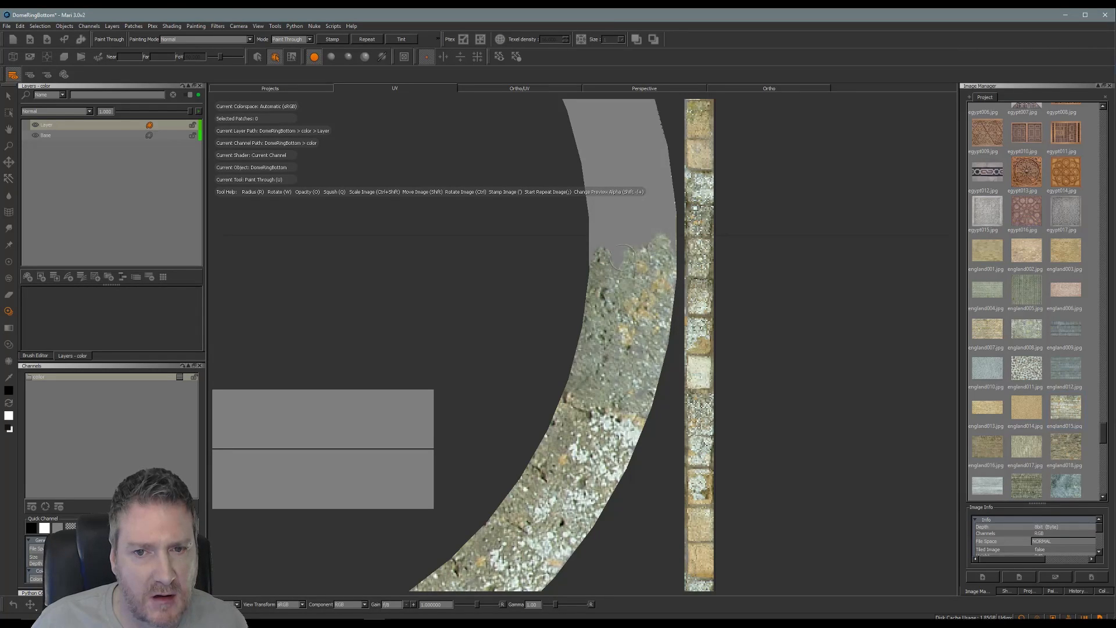
left_click_drag(592, 262, 670, 298)
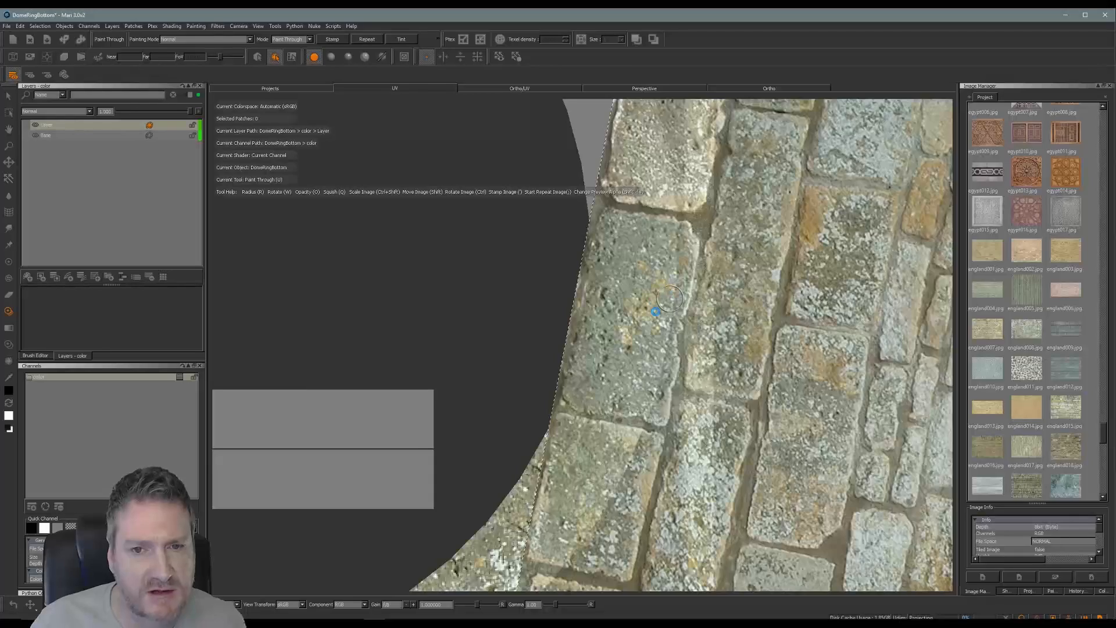
Step: Rotate the wall image upright, paint its grey-green block up the ring's right side, and bake the paint
middle_click_drag(682, 300, 688, 483, "alt")
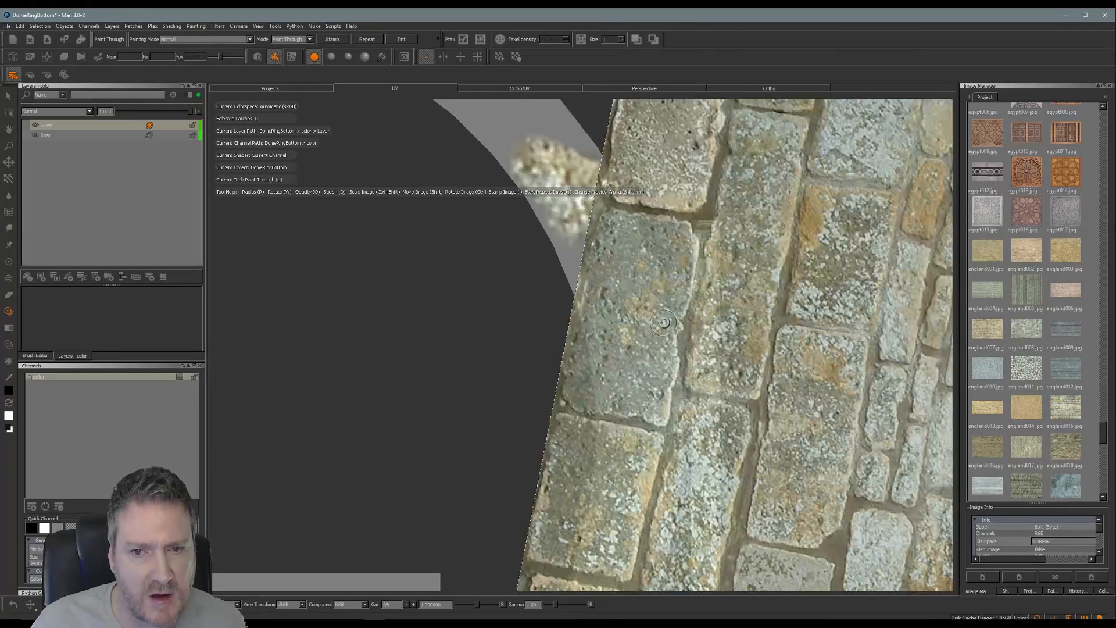
mouse_move(653, 423)
left_mouse_down("ctrl")
mouse_move(732, 492)
mouse_move(858, 412)
mouse_move(839, 481)
mouse_move(821, 479)
left_mouse_up("ctrl")
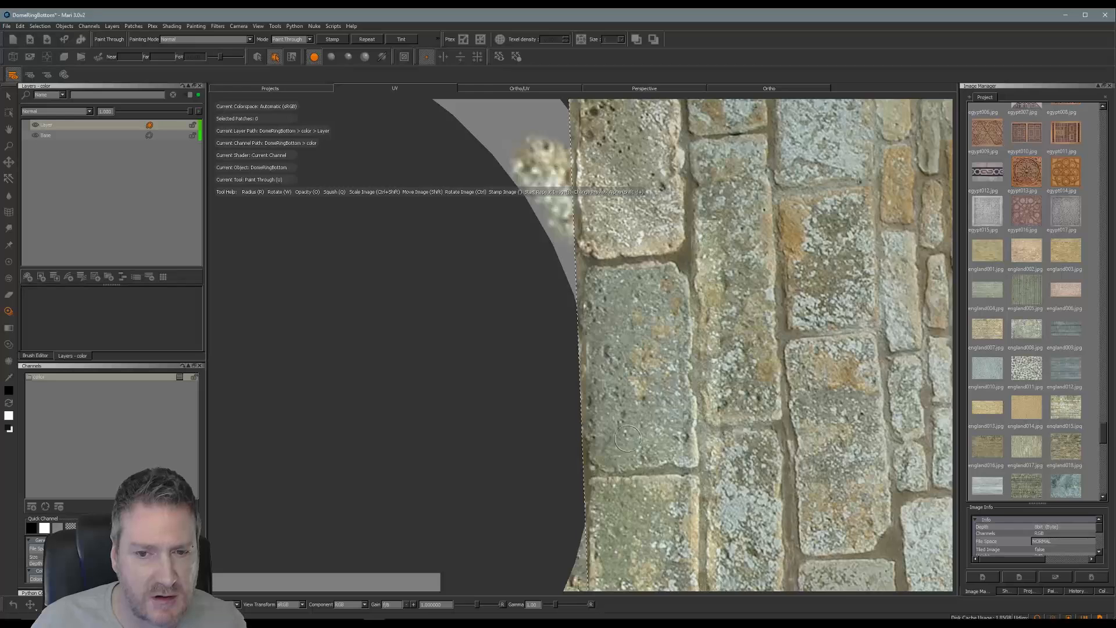
left_click_drag(616, 441, 666, 428)
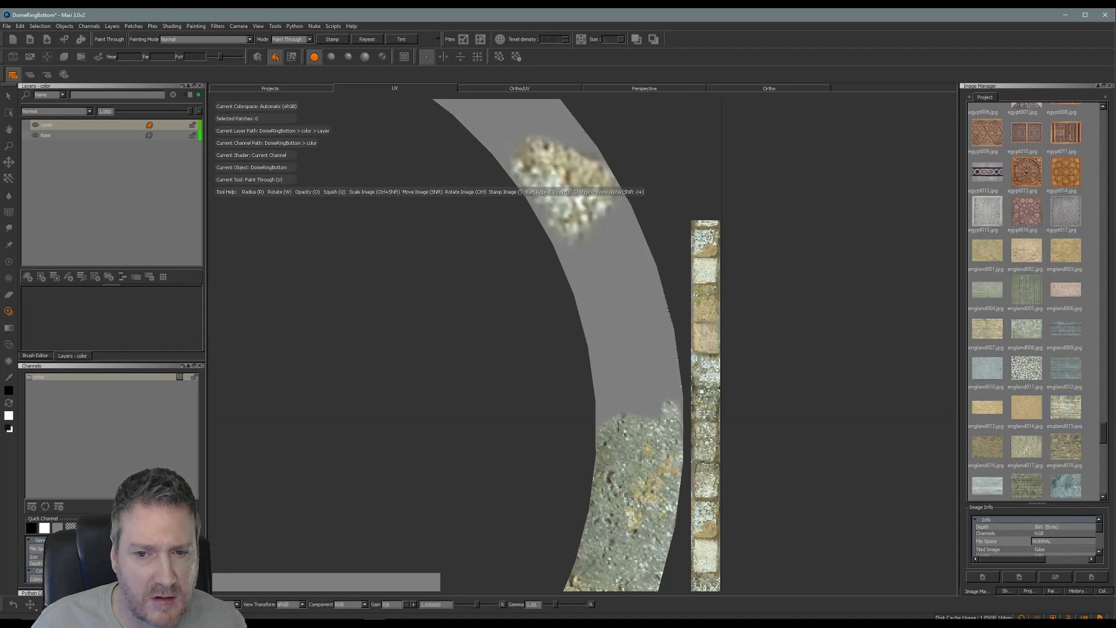
left_click_drag(670, 356, 622, 412)
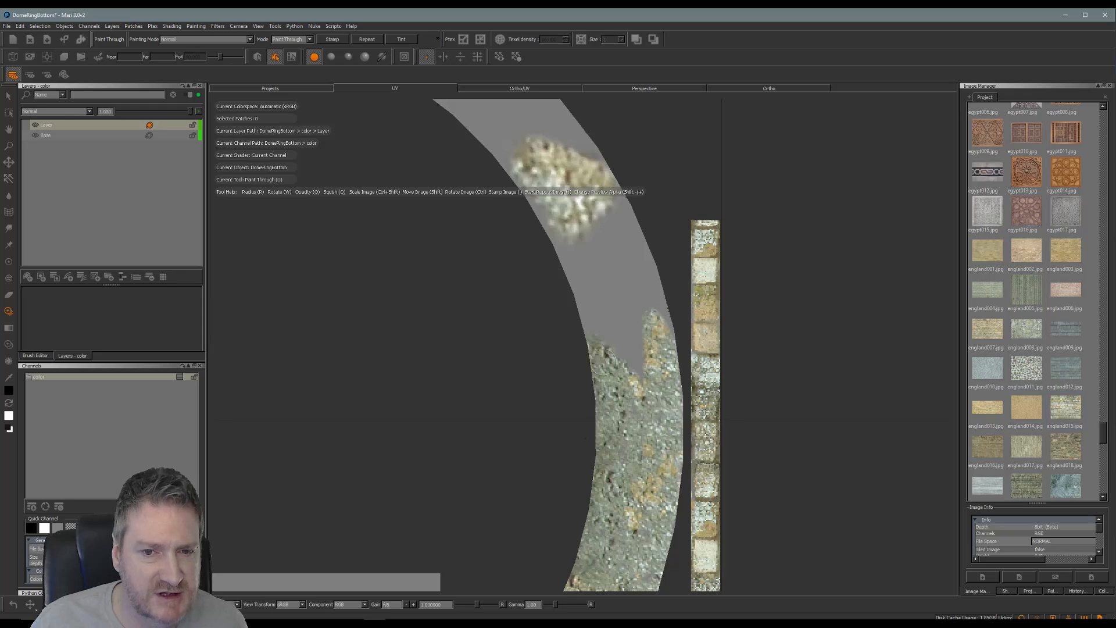
mouse_move(602, 362)
left_mouse_down()
mouse_move(639, 305)
mouse_move(663, 325)
left_mouse_up()
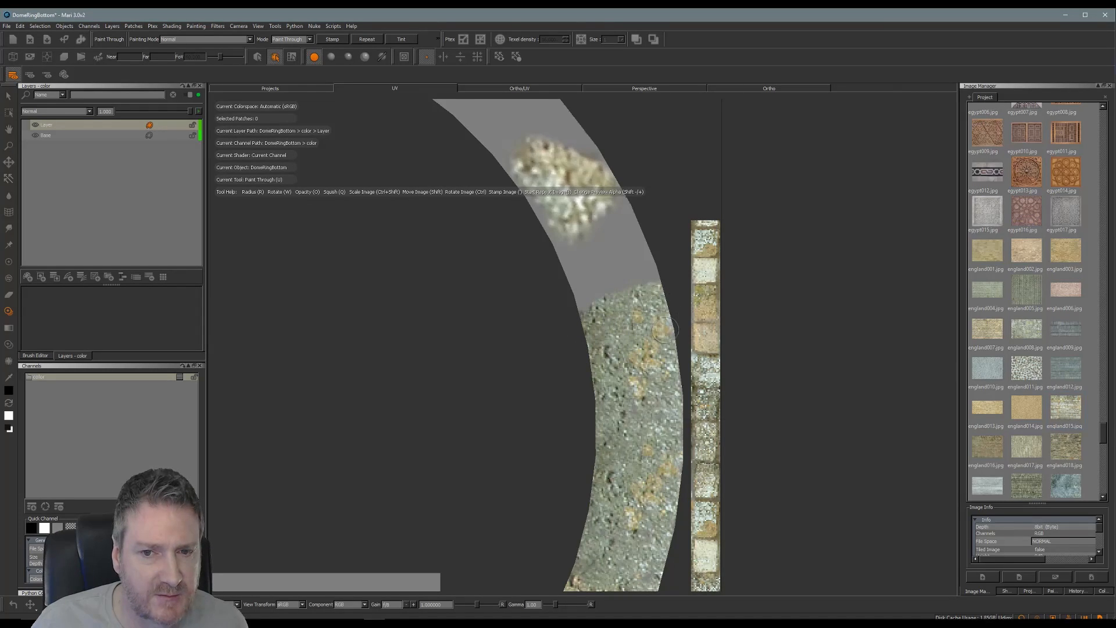
key("b")
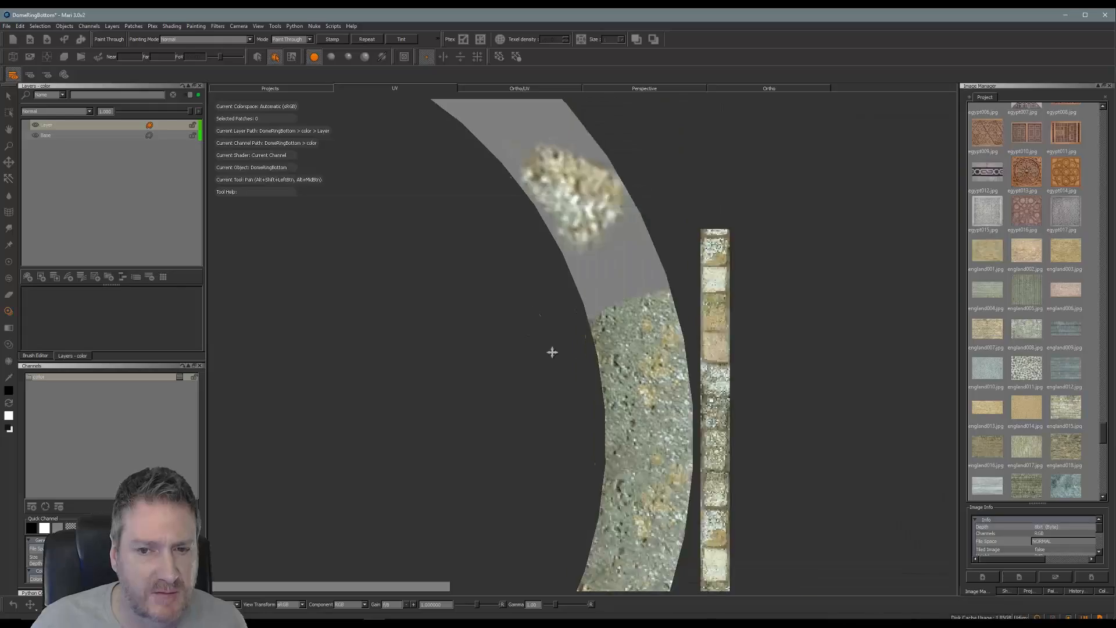
Step: Tilt the wall image to the ring's upper-right curve, extend the grey-green stone further along it, and bake the paint
middle_click_drag(553, 351, 632, 503)
left_click_drag(644, 426, 780, 509, "ctrl")
left_click_drag(837, 353, 854, 412, "shift")
mouse_move(704, 469)
left_mouse_down()
mouse_move(747, 421)
mouse_move(697, 349)
mouse_move(654, 328)
mouse_move(650, 370)
mouse_move(682, 408)
mouse_move(675, 436)
mouse_move(742, 462)
left_mouse_up()
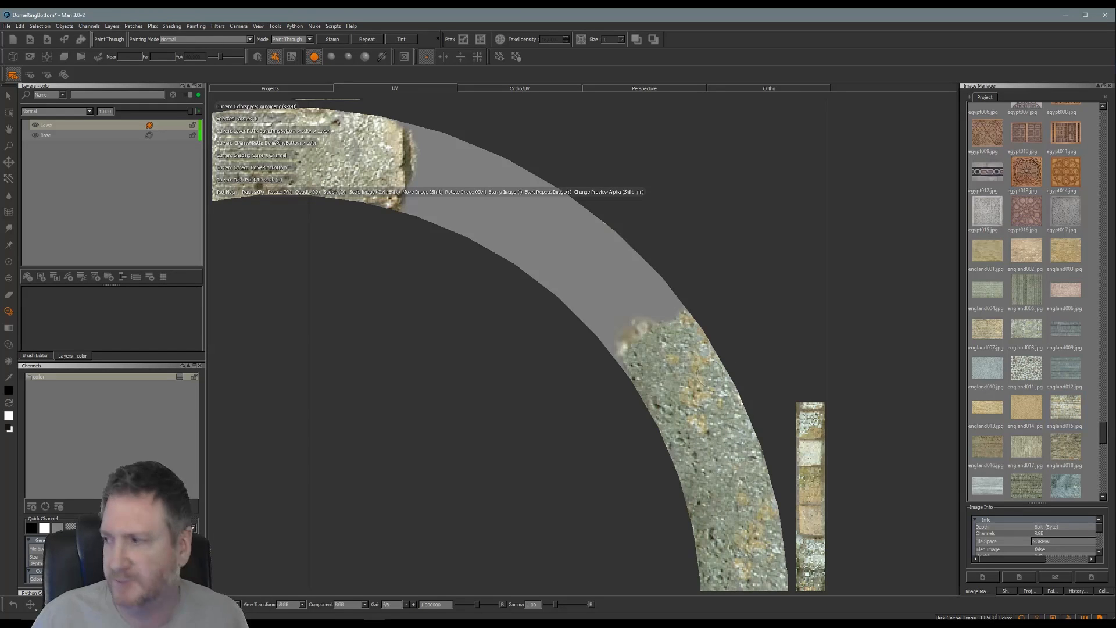
left_click_drag(710, 373, 702, 382)
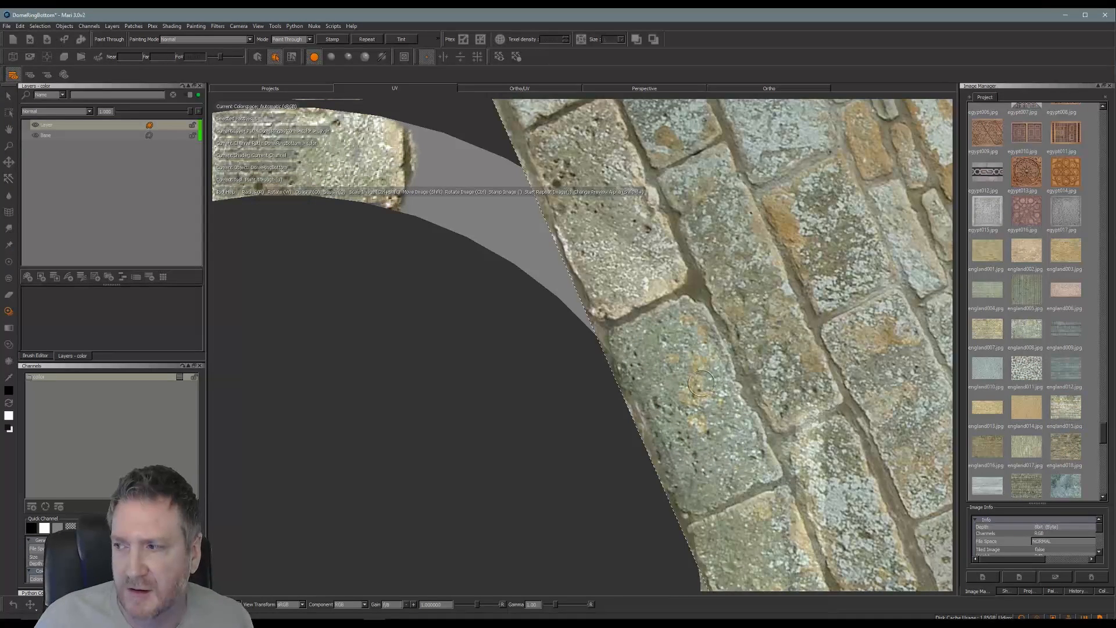
key("b")
Step: Rotate the wall image to about 45 degrees and paint its beige edge block fully across the ring's upper-right arc
middle_click_drag(576, 385, 634, 456, "alt")
mouse_move(622, 251)
left_mouse_down("ctrl")
mouse_move(650, 377)
mouse_move(721, 467)
mouse_move(814, 378)
mouse_move(812, 450)
mouse_move(824, 457)
left_mouse_up("ctrl")
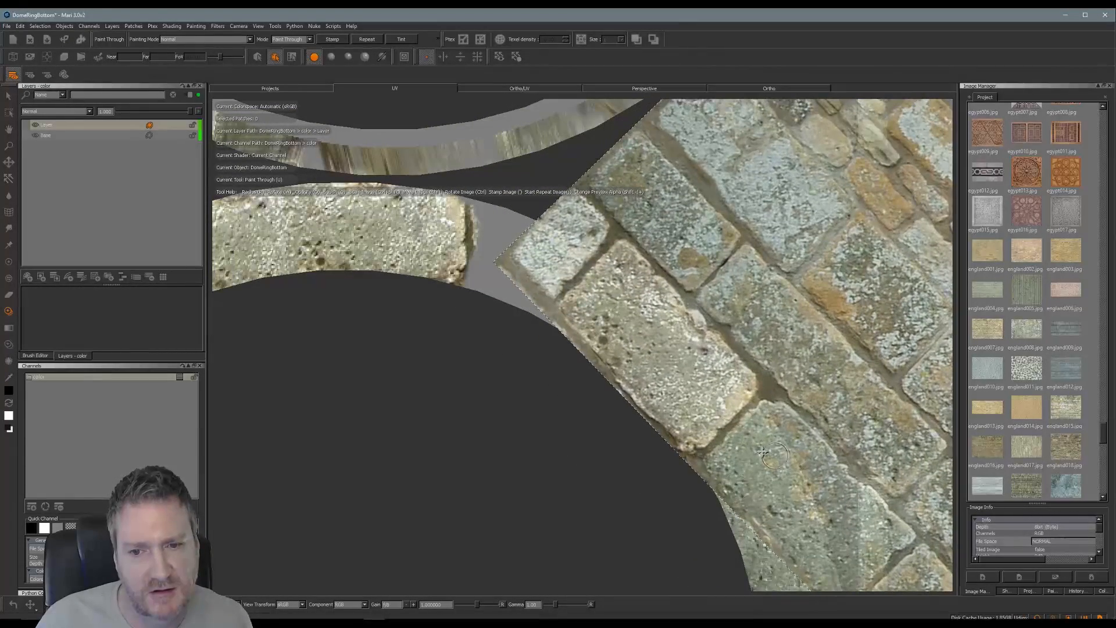
mouse_move(704, 445)
left_mouse_down()
mouse_move(706, 405)
mouse_move(726, 388)
mouse_move(645, 422)
mouse_move(700, 343)
mouse_move(659, 328)
mouse_move(635, 298)
mouse_move(604, 308)
mouse_move(596, 276)
mouse_move(546, 344)
left_mouse_up()
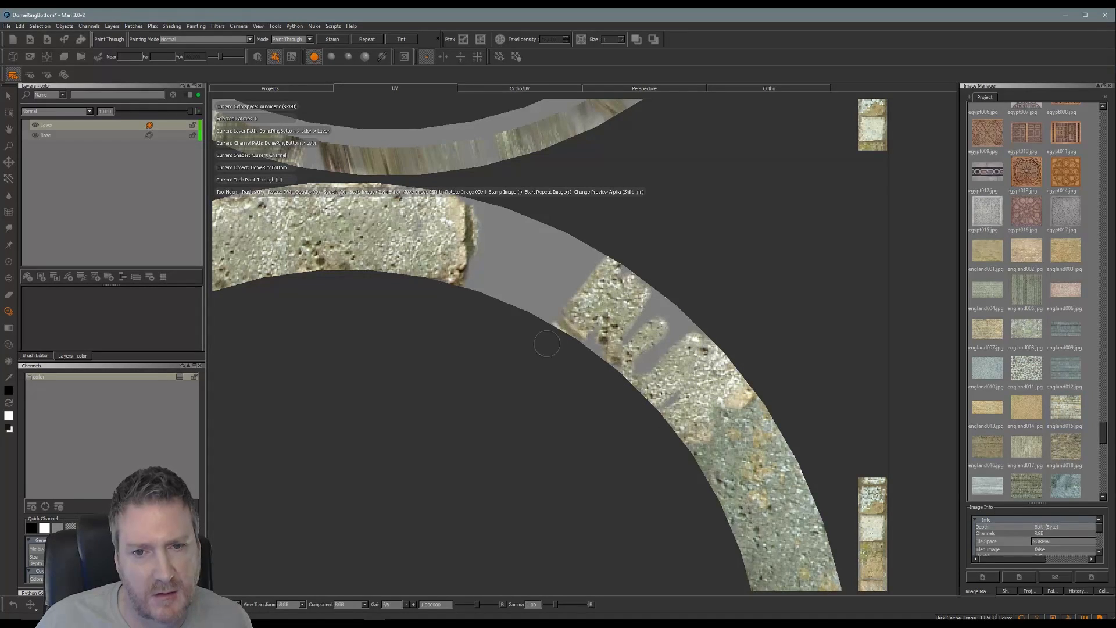
mouse_move(602, 320)
left_mouse_down()
mouse_move(656, 322)
mouse_move(651, 350)
left_mouse_up()
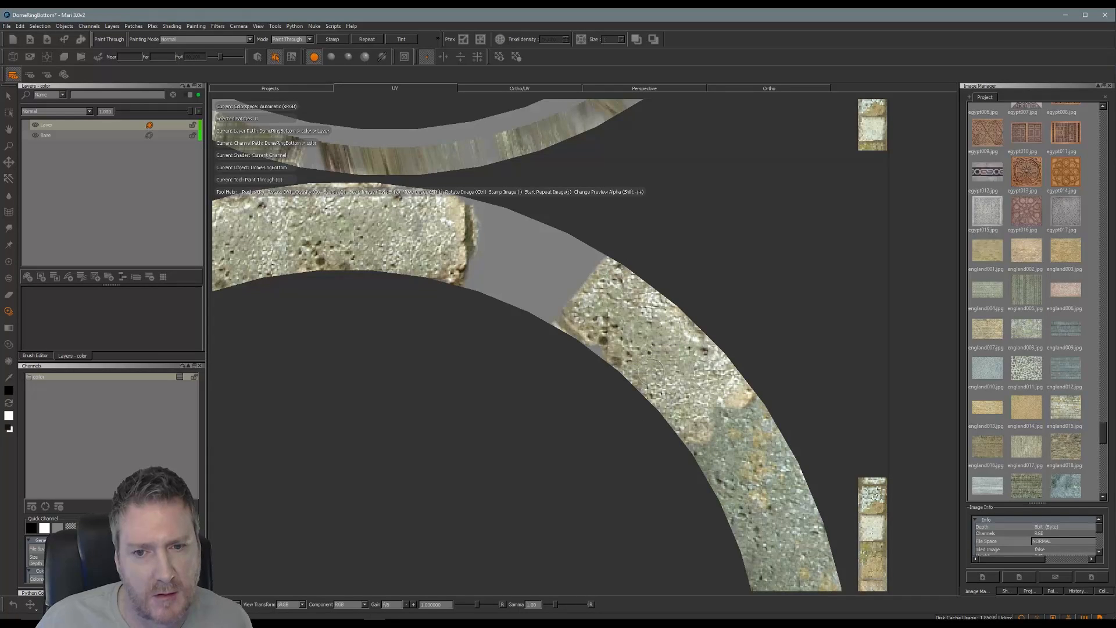
Step: Flatten and reposition the wall image over the remaining gap near the ring's top, then paint beige stone across it to close the ring
mouse_move(628, 363)
left_mouse_down("shift")
mouse_move(734, 418)
mouse_move(677, 364)
mouse_move(522, 296)
mouse_move(493, 418)
left_mouse_up("shift")
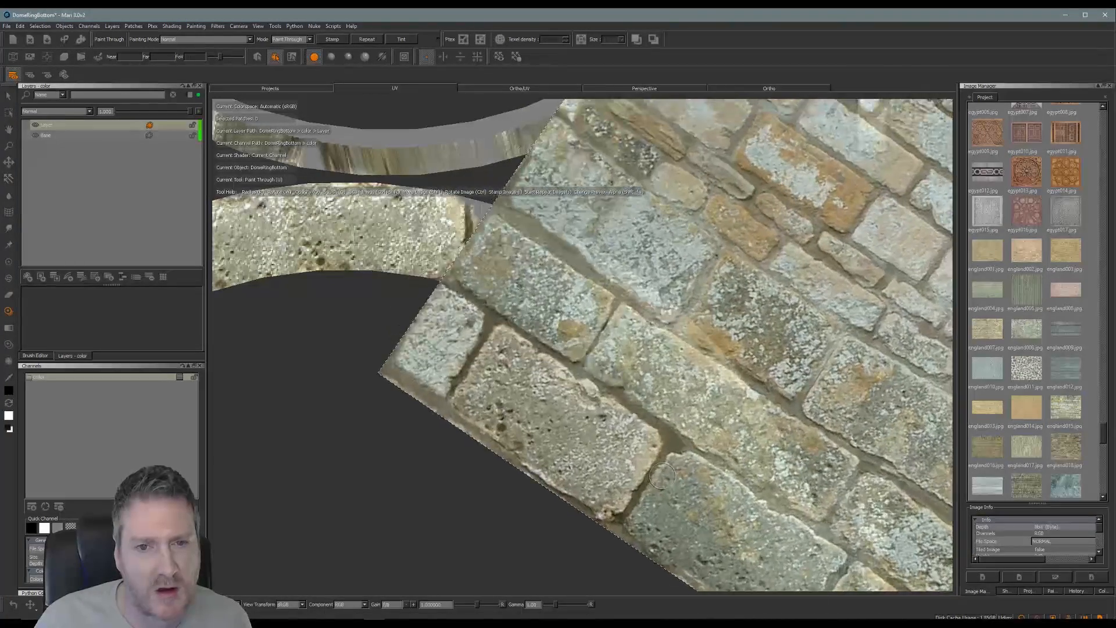
mouse_move(663, 469)
left_mouse_down("shift")
mouse_move(673, 333)
mouse_move(654, 342)
mouse_move(647, 326)
mouse_move(624, 366)
left_mouse_up("shift")
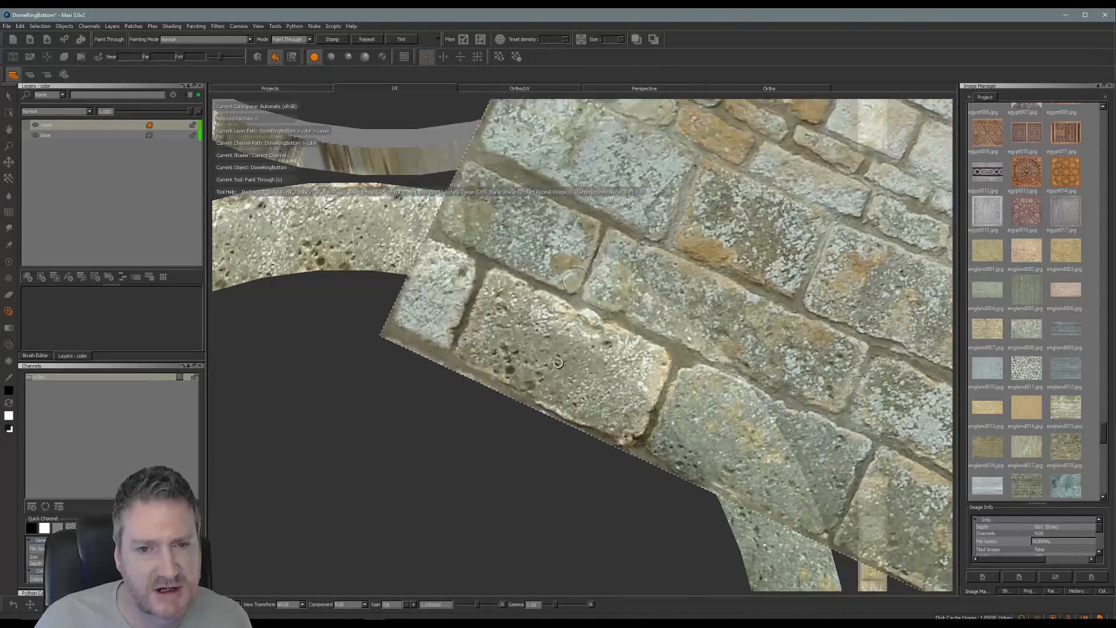
left_click_drag(750, 418, 704, 326, "shift")
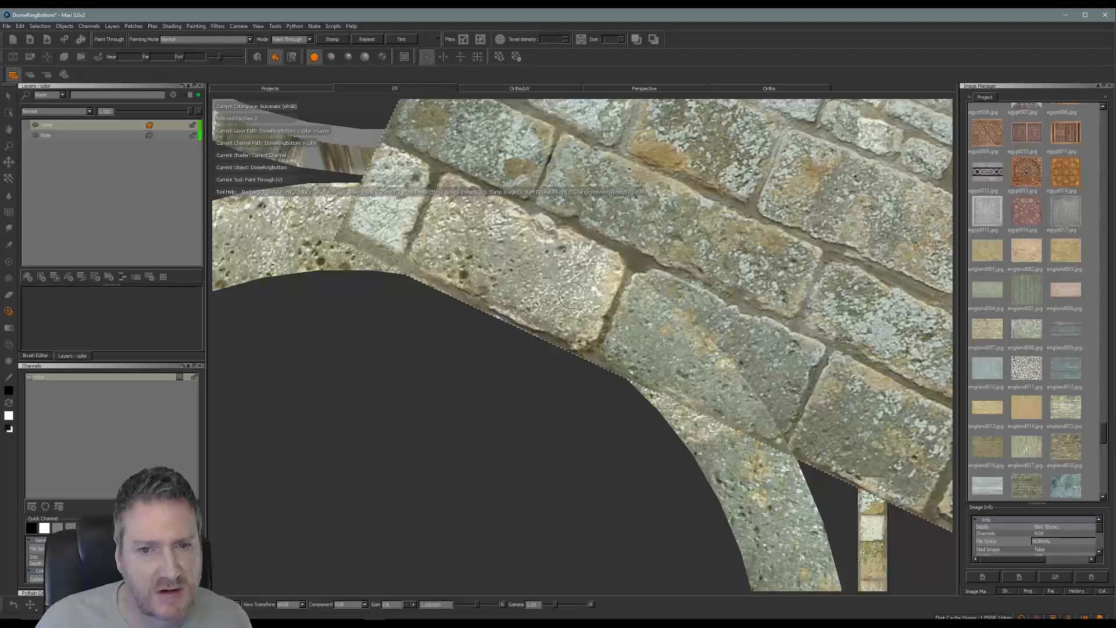
mouse_move(607, 288)
left_mouse_down()
mouse_move(592, 250)
mouse_move(551, 226)
mouse_move(461, 204)
mouse_move(465, 287)
mouse_move(497, 230)
mouse_move(497, 274)
mouse_move(548, 271)
left_mouse_up()
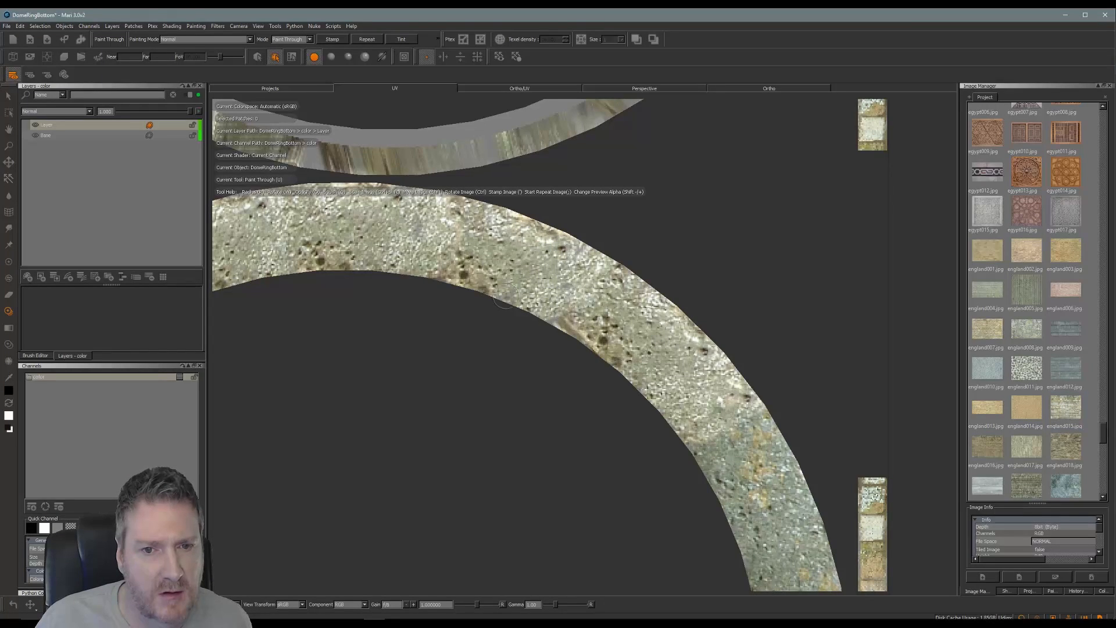
left_click_drag(505, 298, 588, 343)
key("apostrophe")
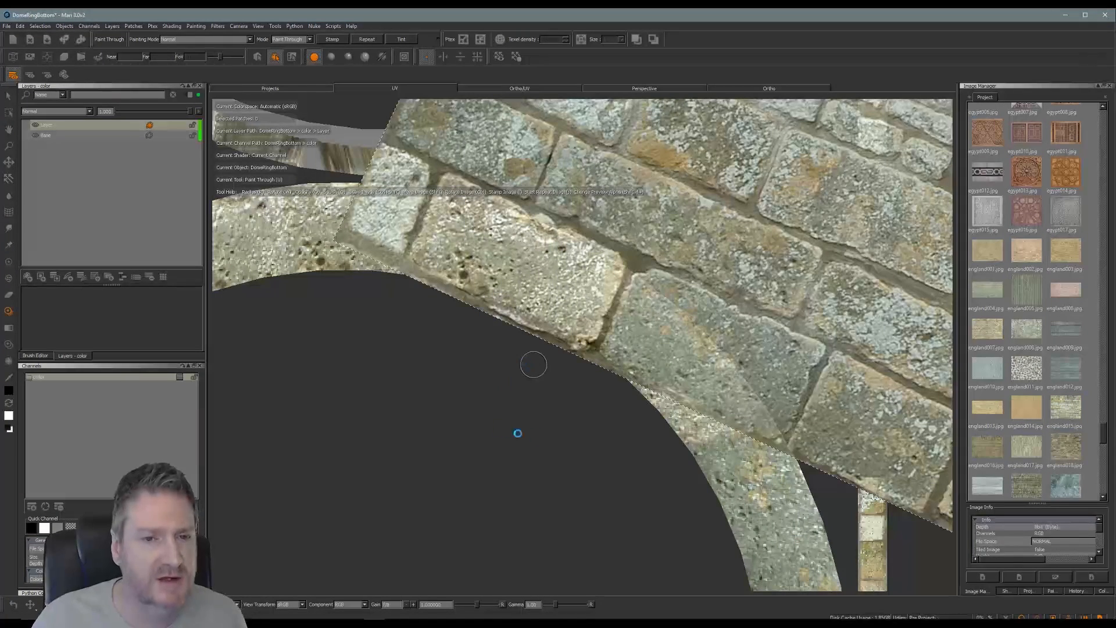
Step: Try to mark the unpainted inner band of the dome ring with a short stone stroke in the Ortho view
right_click_drag(533, 365, 451, 457, "alt")
middle_click_drag(520, 408, 587, 374, "alt")
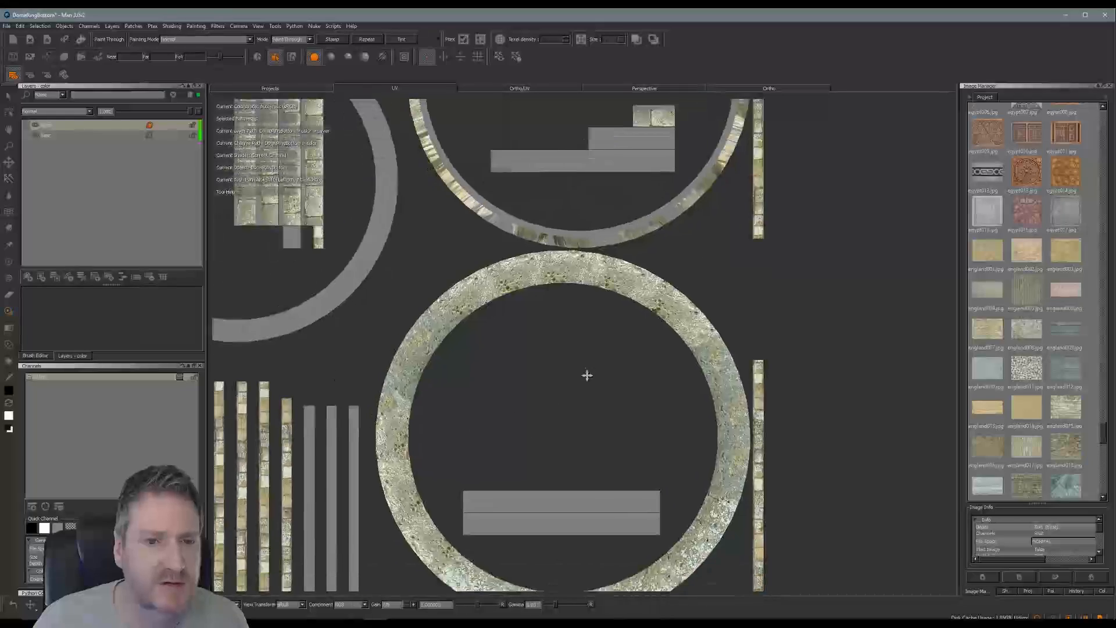
left_click(778, 91)
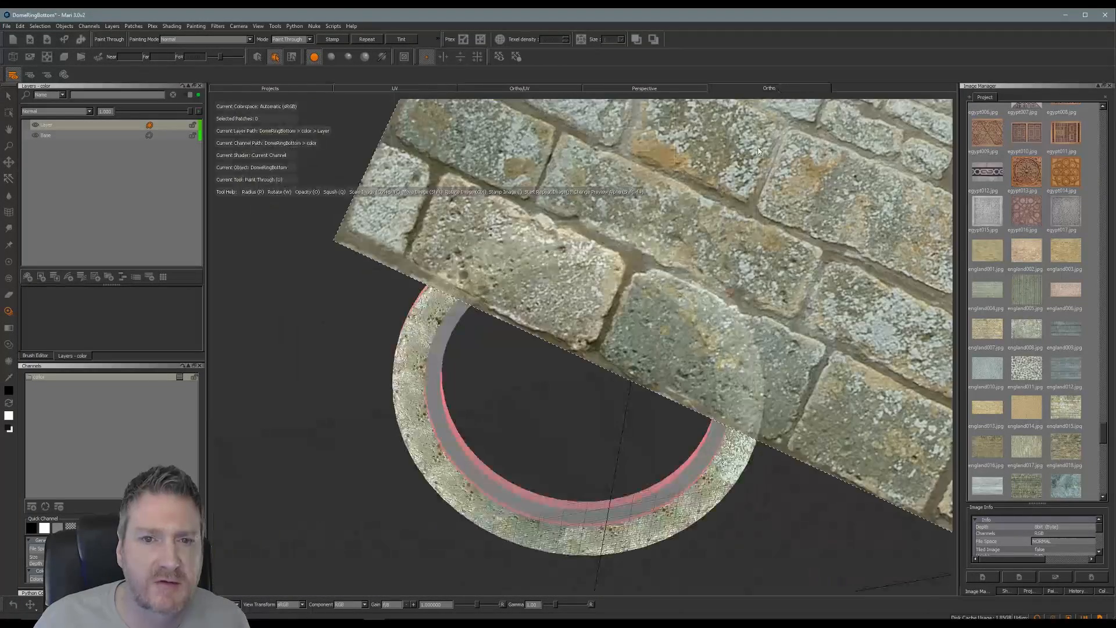
left_click_drag(554, 376, 547, 277, "alt")
right_click_drag(546, 277, 646, 270, "alt")
mouse_move(598, 267)
middle_mouse_down("alt")
mouse_move(630, 306)
mouse_move(630, 388)
middle_mouse_up("alt")
left_click_drag(630, 360, 657, 399, "alt")
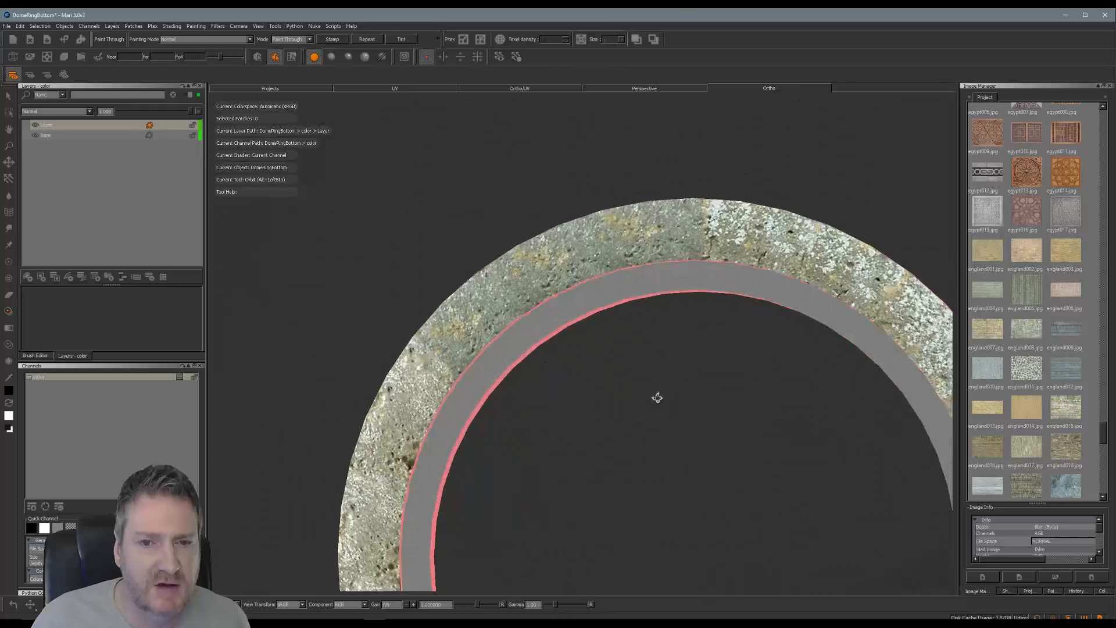
right_click_drag(565, 375, 705, 378, "alt")
middle_click_drag(705, 378, 700, 424, "alt")
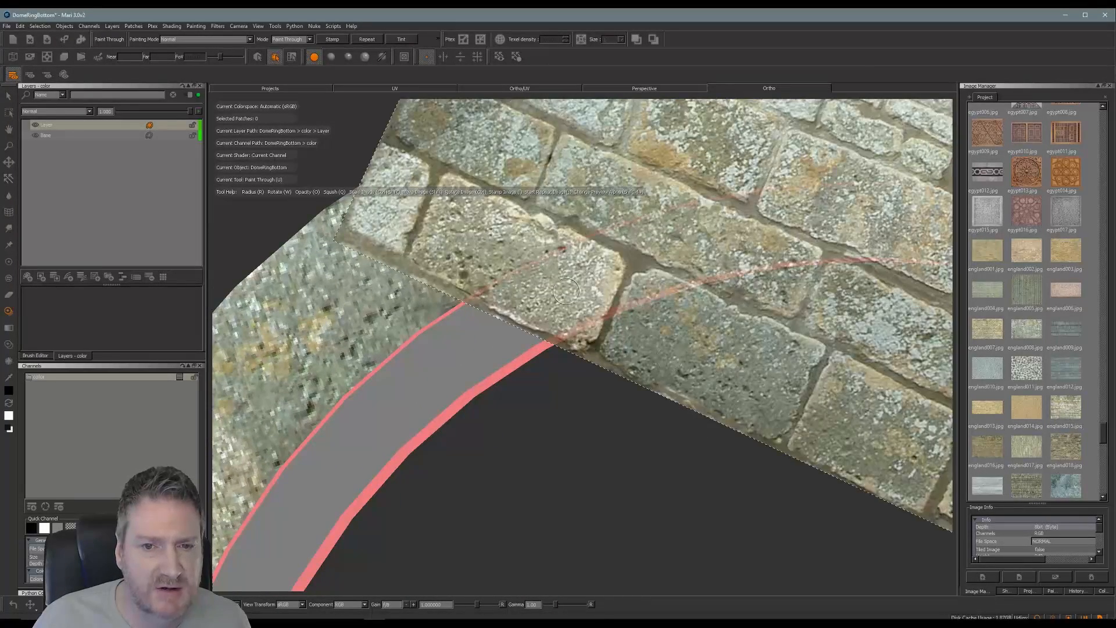
left_click_drag(566, 290, 554, 302)
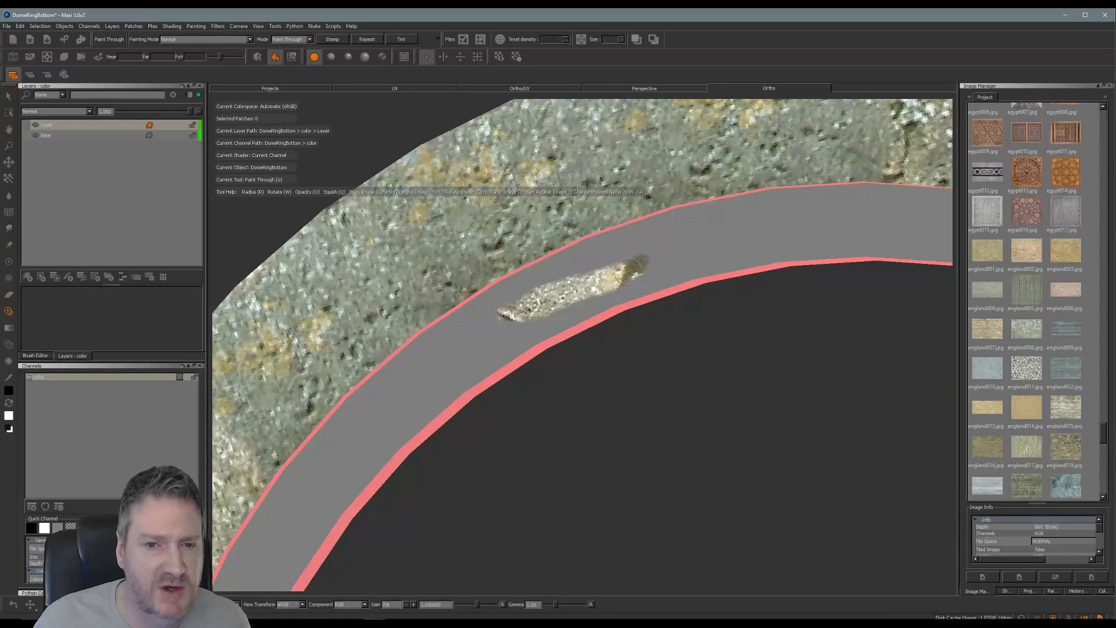
left_click_drag(628, 272, 629, 267)
Step: Examine the UV layout for the shell that carries the inner band's test mark
left_click(425, 92)
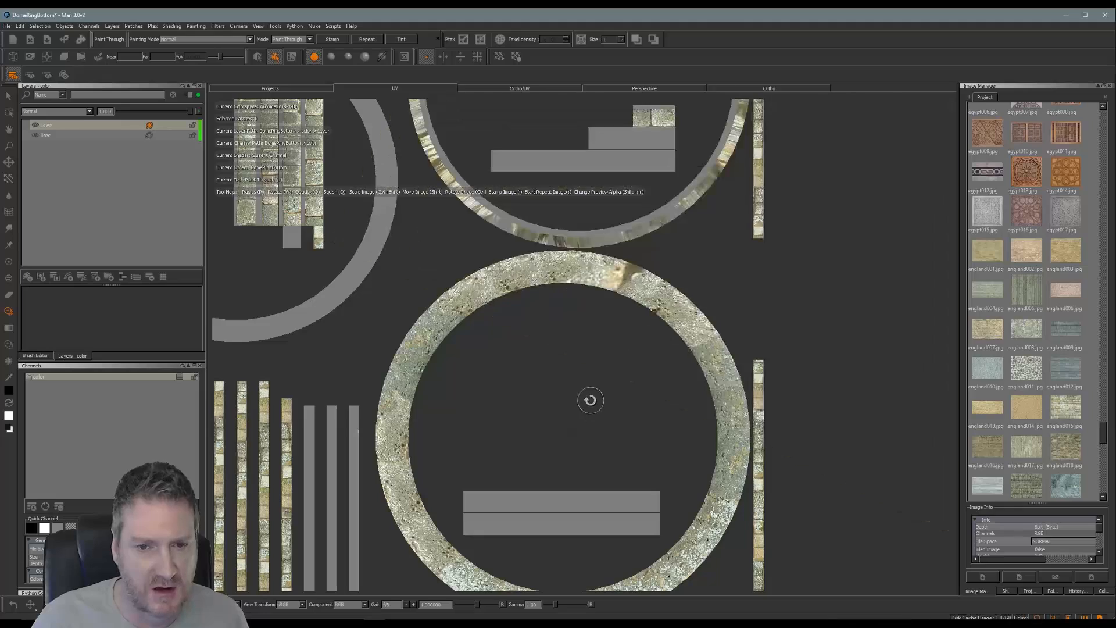
mouse_move(588, 398)
right_mouse_down("alt")
mouse_move(553, 403)
mouse_move(438, 462)
right_mouse_up("alt")
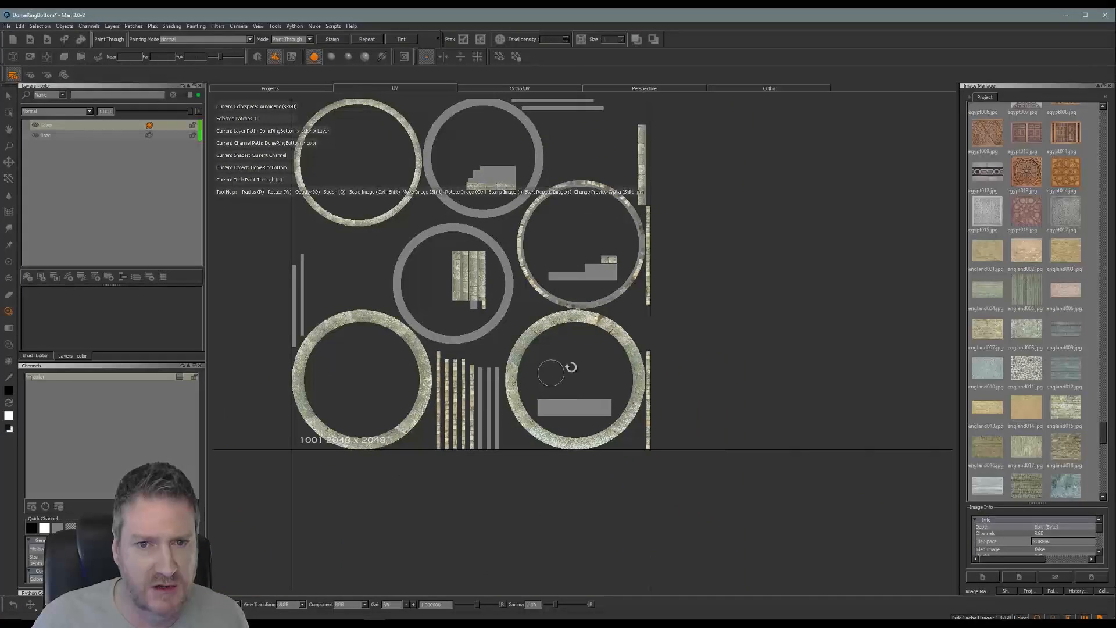
mouse_move(669, 337)
middle_mouse_down("alt")
mouse_move(712, 387)
mouse_move(705, 403)
middle_mouse_up("alt")
right_click_drag(701, 310, 794, 313, "alt")
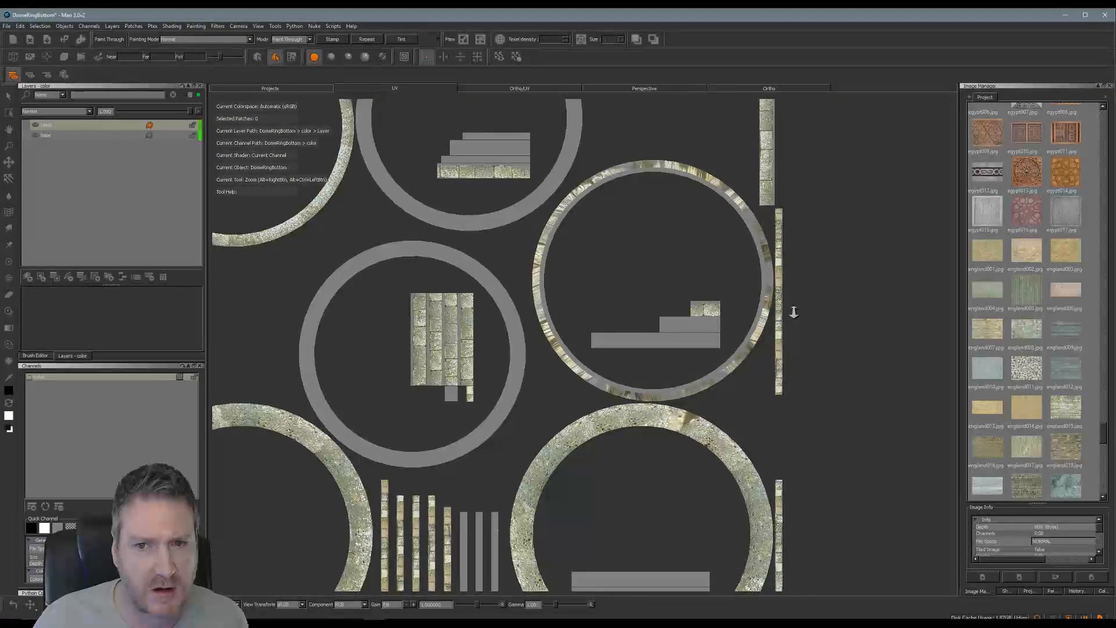
mouse_move(648, 361)
middle_mouse_down("alt")
mouse_move(709, 331)
mouse_move(780, 448)
mouse_move(775, 431)
middle_mouse_up("alt")
Step: Daub a new stone test mark on the inner band in the Ortho view and return to the UV layout to identify its shell
left_click(788, 91)
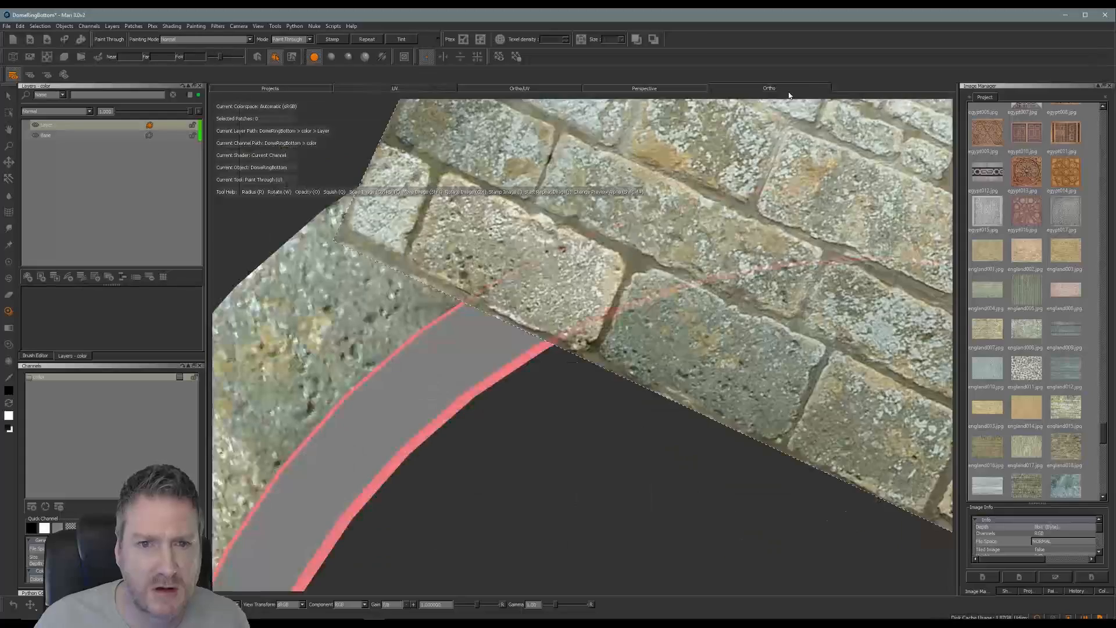
left_click_drag(586, 283, 582, 285)
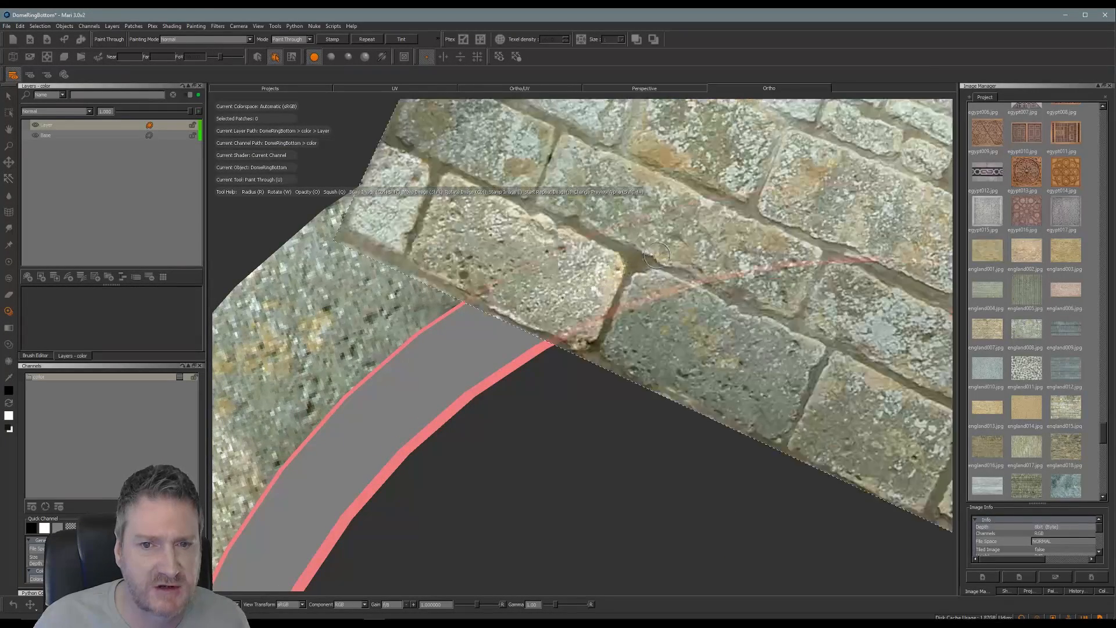
left_click(655, 255)
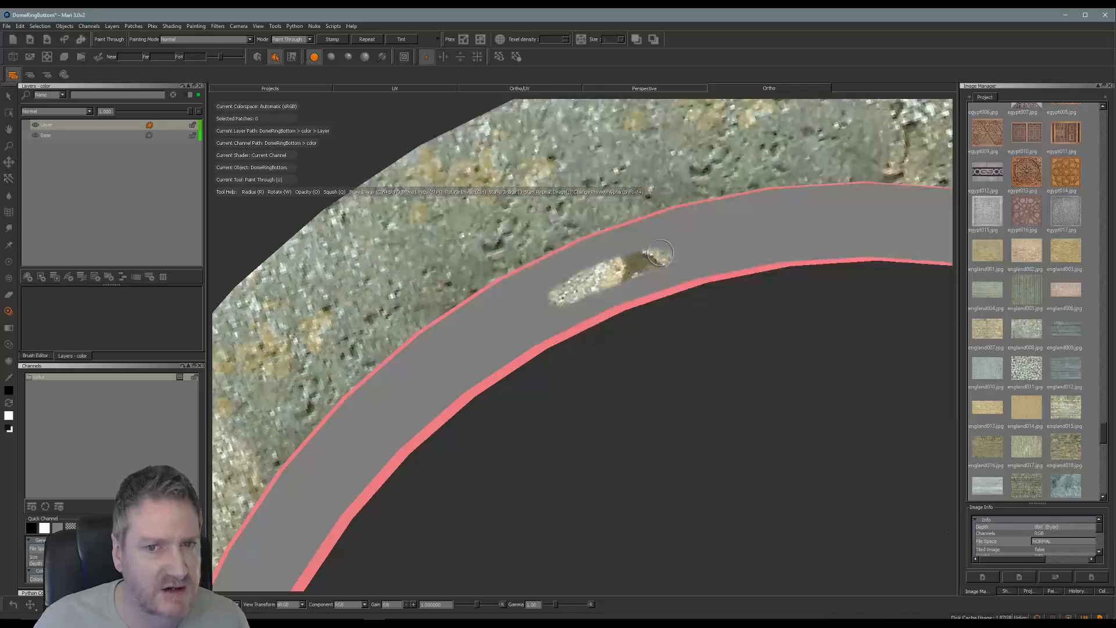
left_click(395, 89)
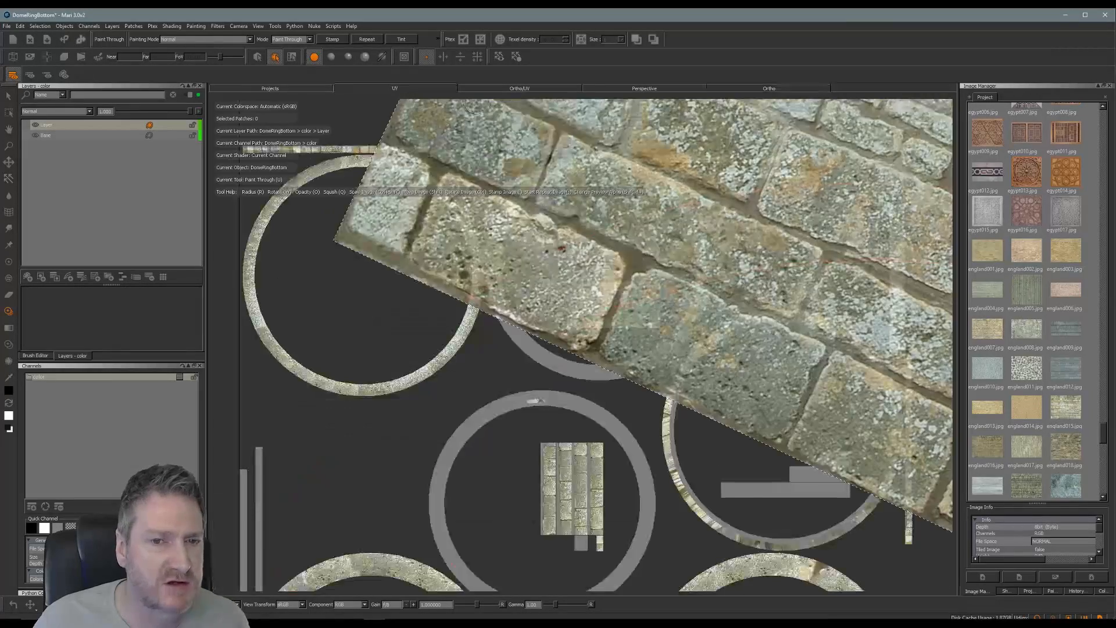
Step: Rotate the wall image nearly horizontal, place its beige block over the top of the inner band's UV shell, and paint that section
middle_click_drag(542, 423, 565, 308, "alt")
right_click_drag(558, 308, 746, 314, "alt")
middle_click_drag(602, 248, 689, 435, "alt")
right_click_drag(607, 363, 611, 364, "alt")
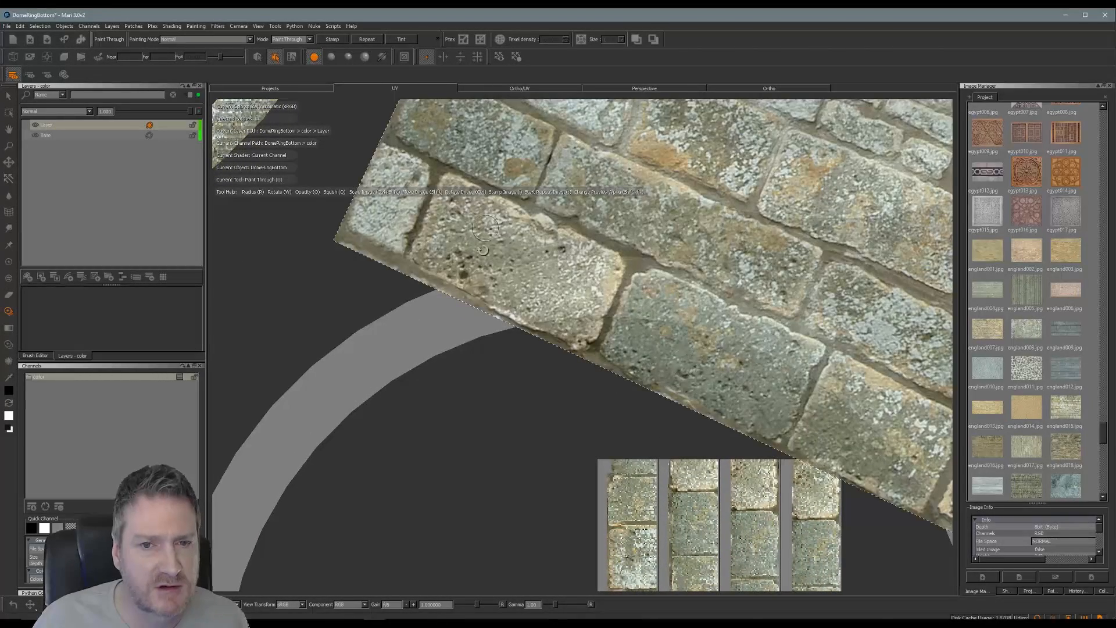
left_click_drag(483, 250, 506, 457, "ctrl")
mouse_move(727, 463)
left_mouse_down("shift")
mouse_move(720, 323)
mouse_move(725, 340)
left_mouse_up("shift")
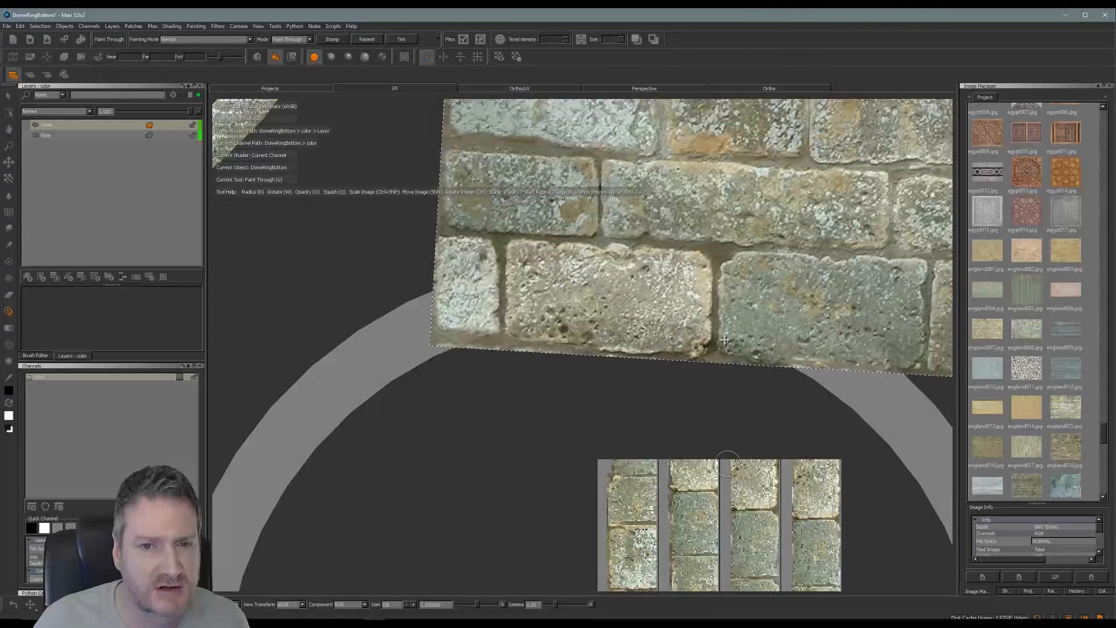
mouse_move(616, 273)
left_mouse_down()
mouse_move(511, 270)
mouse_move(622, 288)
mouse_move(491, 308)
mouse_move(668, 273)
mouse_move(709, 296)
mouse_move(698, 316)
mouse_move(609, 254)
mouse_move(635, 313)
left_mouse_up()
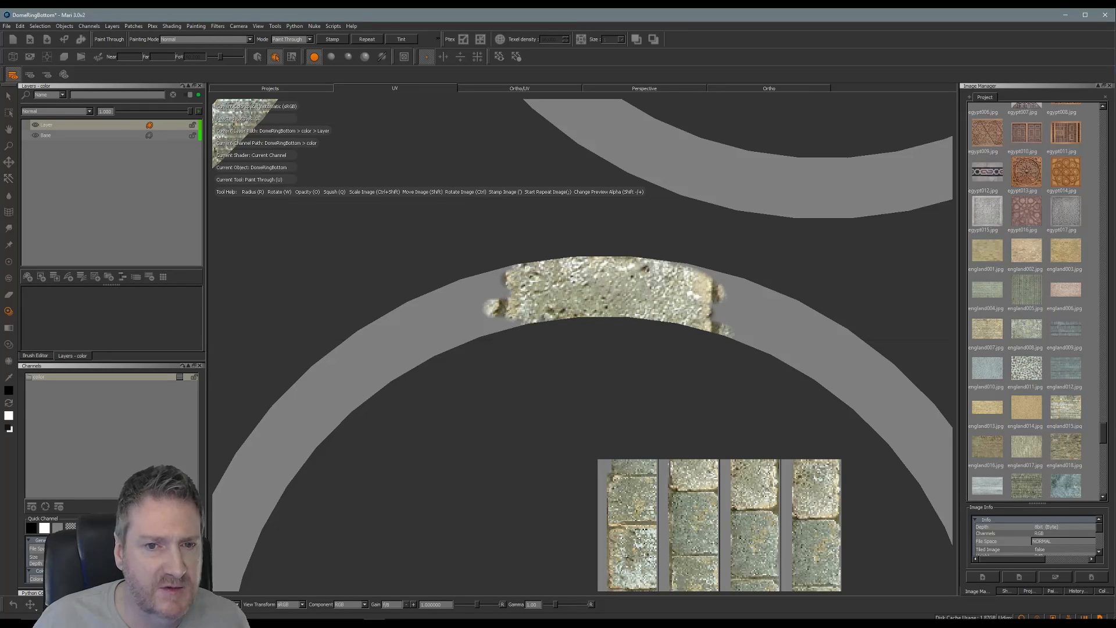
left_click_drag(508, 279, 526, 310)
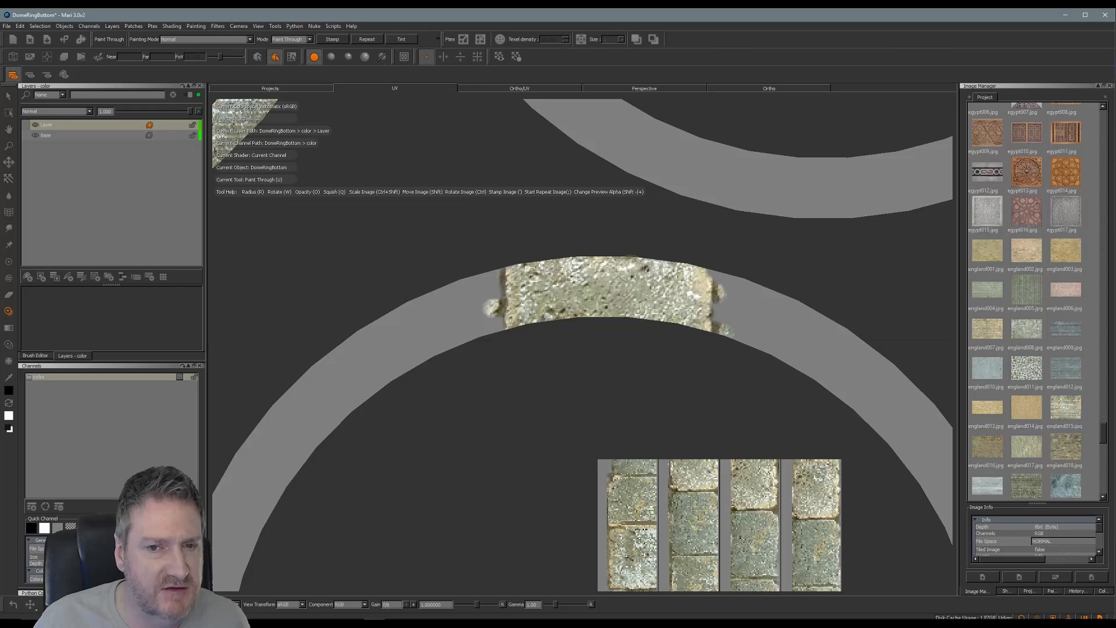
left_click_drag(630, 269, 626, 269)
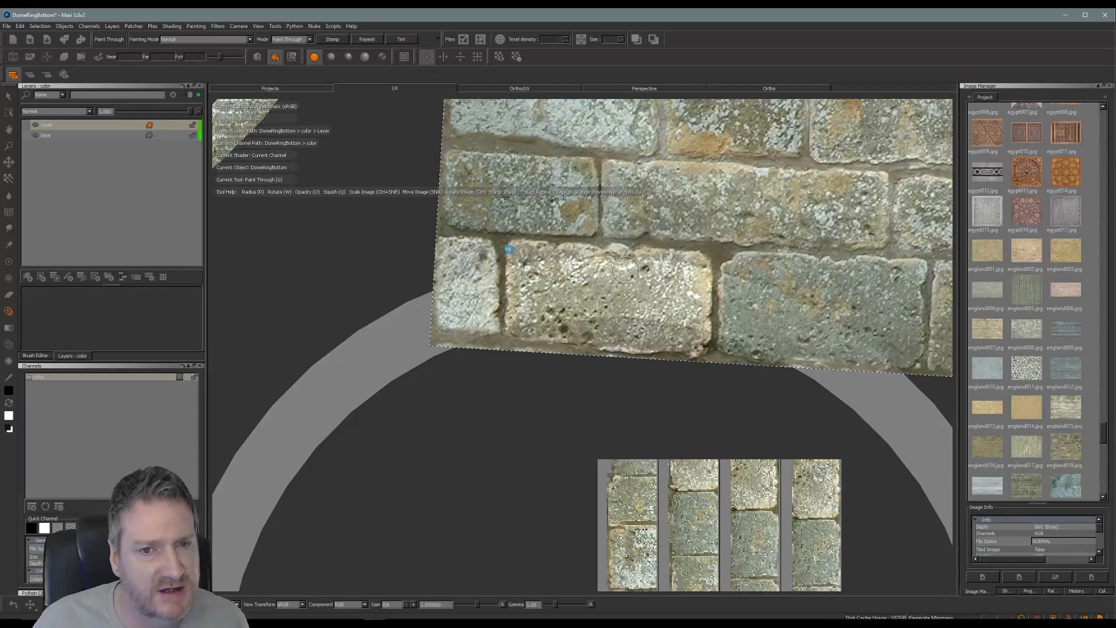
Step: Tilt and move the wall image down the shell's upper-left curve, paint the next beige stretch, and bake the paint
mouse_move(509, 249)
left_mouse_down()
mouse_move(507, 235)
mouse_move(555, 296)
mouse_move(573, 371)
left_mouse_up()
mouse_move(693, 375)
left_mouse_down("shift")
mouse_move(514, 331)
mouse_move(460, 295)
mouse_move(465, 281)
mouse_move(523, 310)
mouse_move(407, 313)
mouse_move(363, 340)
mouse_move(388, 352)
left_mouse_up("shift")
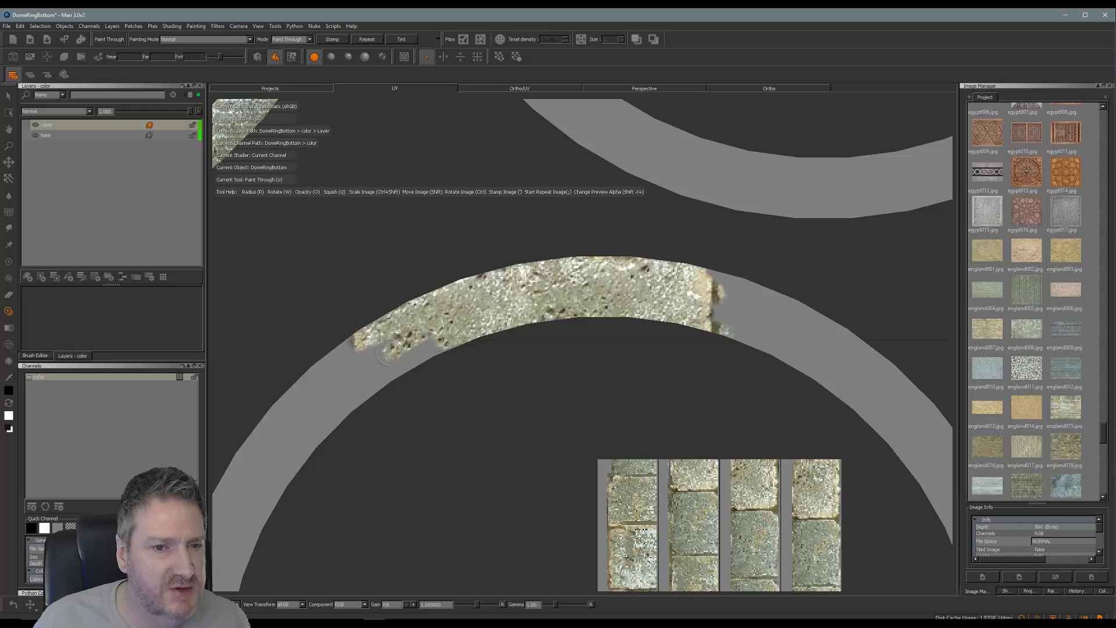
key("b")
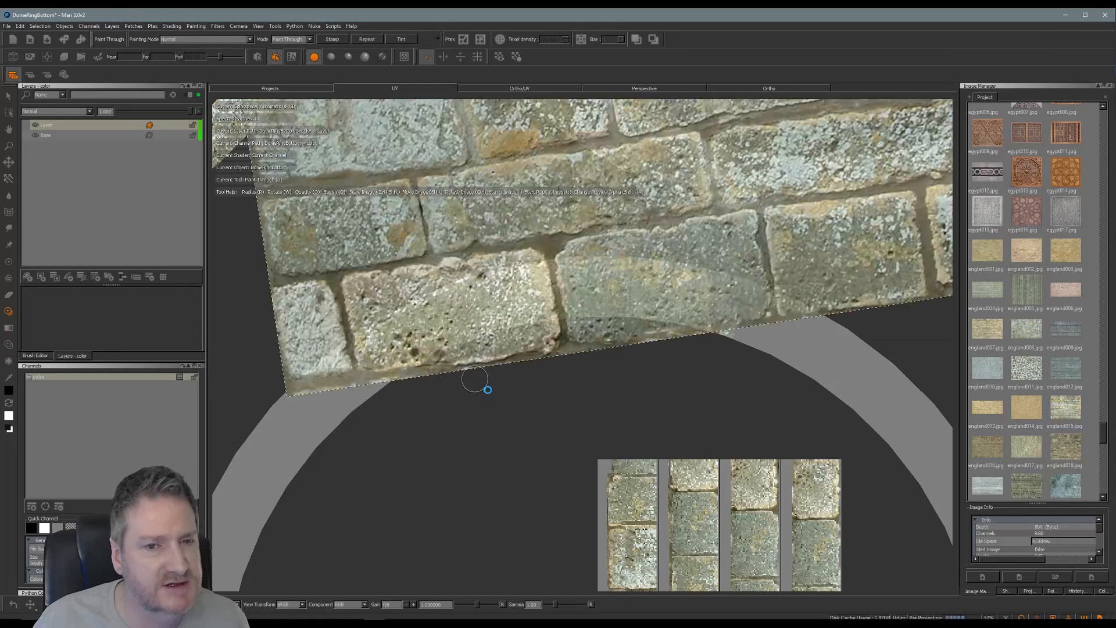
Step: Tilt and move the wall image's beige block progressively down the inner band shell's upper-left curve, painting two further stretches
middle_click_drag(509, 419, 700, 291, "alt")
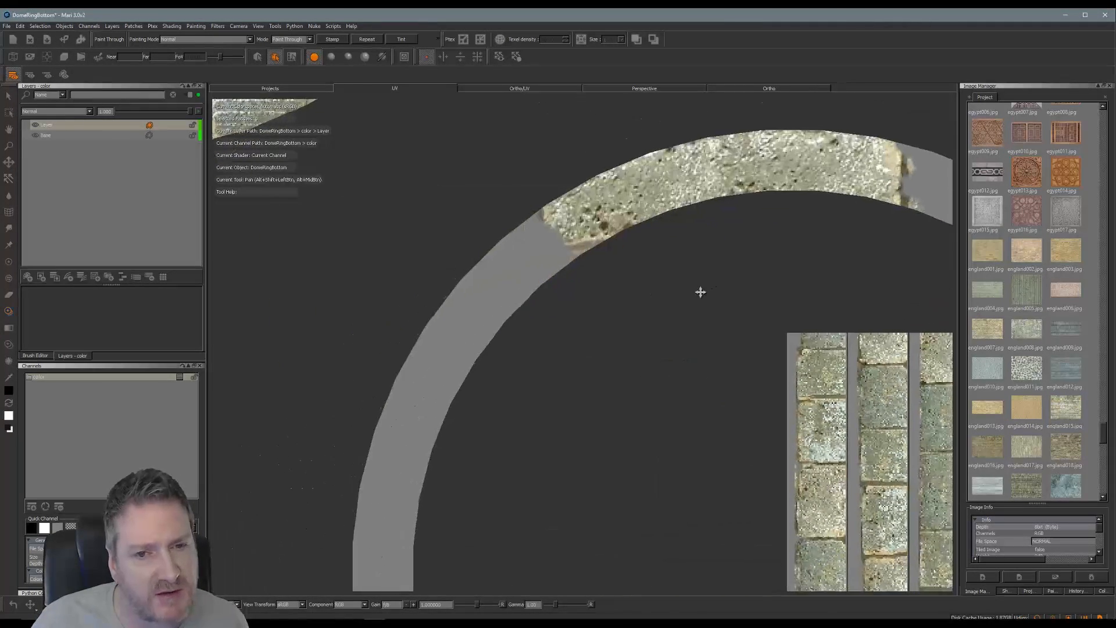
left_click_drag(416, 302, 547, 449, "ctrl")
mouse_move(693, 364)
left_mouse_down("shift")
mouse_move(622, 225)
mouse_move(635, 228)
left_mouse_up("shift")
left_click_drag(457, 278, 540, 325, "ctrl")
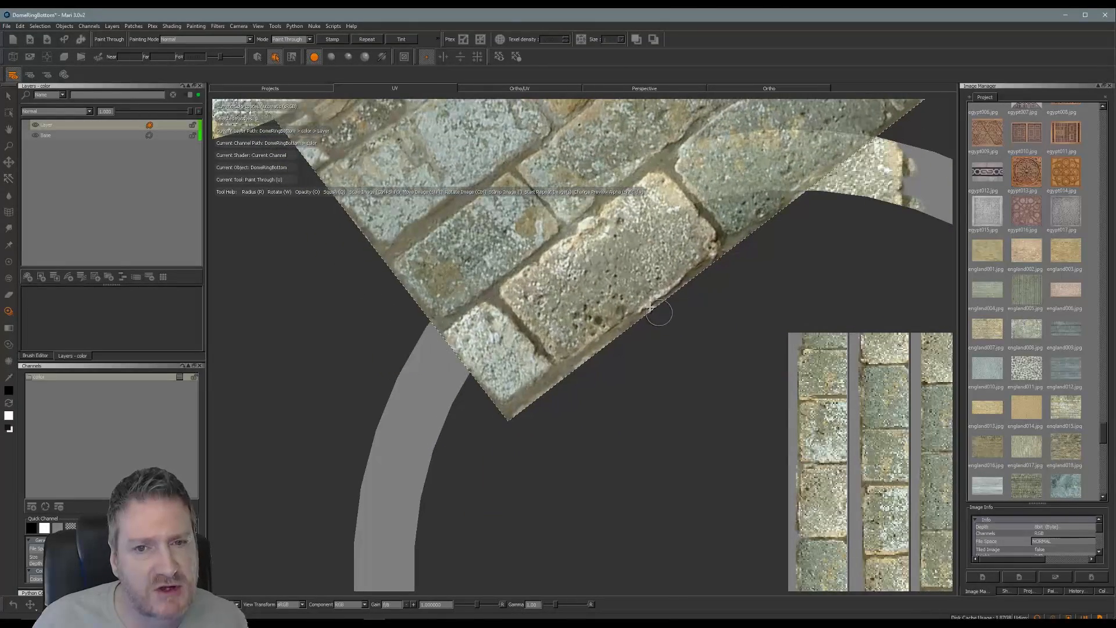
mouse_move(615, 277)
left_mouse_down("shift")
mouse_move(581, 235)
mouse_move(501, 199)
mouse_move(526, 267)
mouse_move(518, 285)
left_mouse_up("shift")
mouse_move(563, 249)
left_mouse_down()
mouse_move(568, 225)
mouse_move(535, 227)
mouse_move(596, 248)
mouse_move(475, 225)
mouse_move(526, 302)
mouse_move(488, 293)
mouse_move(465, 316)
mouse_move(484, 347)
mouse_move(501, 346)
left_mouse_up()
mouse_move(439, 332)
left_mouse_down("ctrl")
mouse_move(574, 333)
mouse_move(446, 391)
mouse_move(412, 445)
mouse_move(420, 455)
mouse_move(495, 409)
mouse_move(430, 402)
mouse_move(425, 419)
left_mouse_up("ctrl")
mouse_move(444, 350)
left_mouse_down()
mouse_move(441, 427)
mouse_move(406, 459)
mouse_move(392, 502)
left_mouse_up()
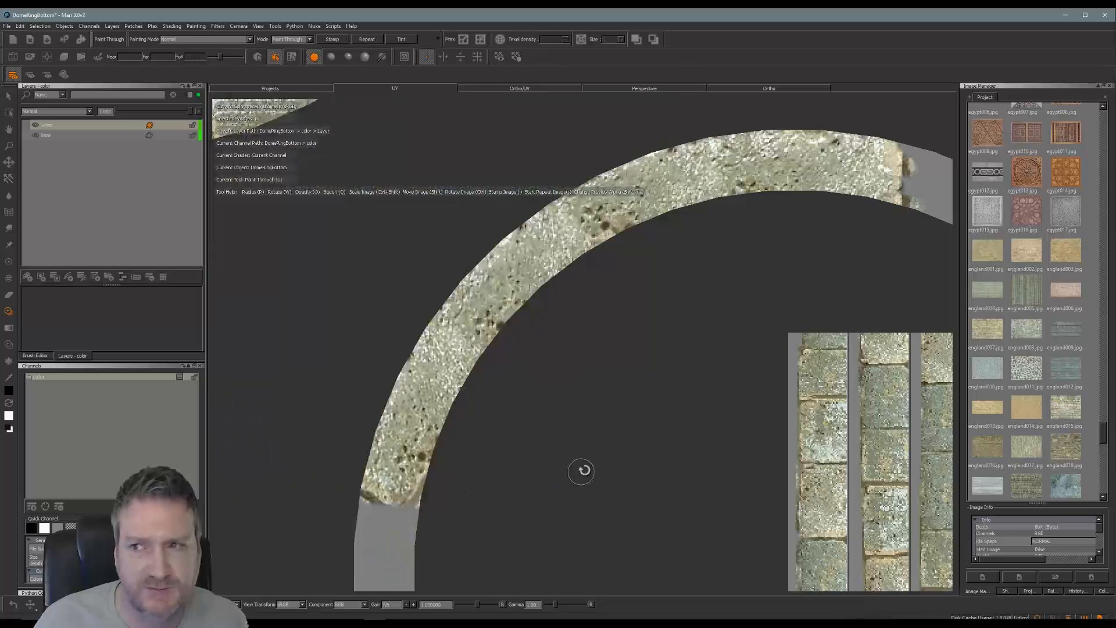
Step: Turn the wall image nearly upright, place its grey-green block over the shell's left side, and paint and bake that stretch
middle_click_drag(584, 466, 691, 250)
left_click_drag(383, 380, 547, 402, "ctrl")
mouse_move(567, 307)
left_mouse_down("shift")
mouse_move(388, 408)
mouse_move(431, 531)
mouse_move(436, 485)
left_mouse_up("shift")
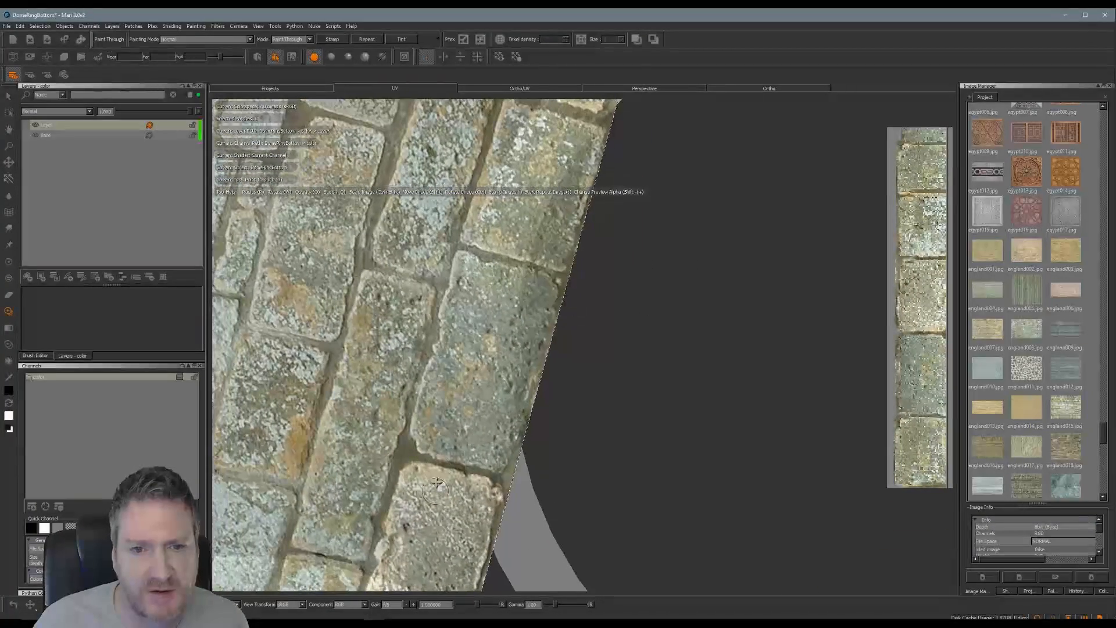
mouse_move(513, 309)
left_mouse_down()
mouse_move(489, 297)
mouse_move(525, 331)
left_mouse_up()
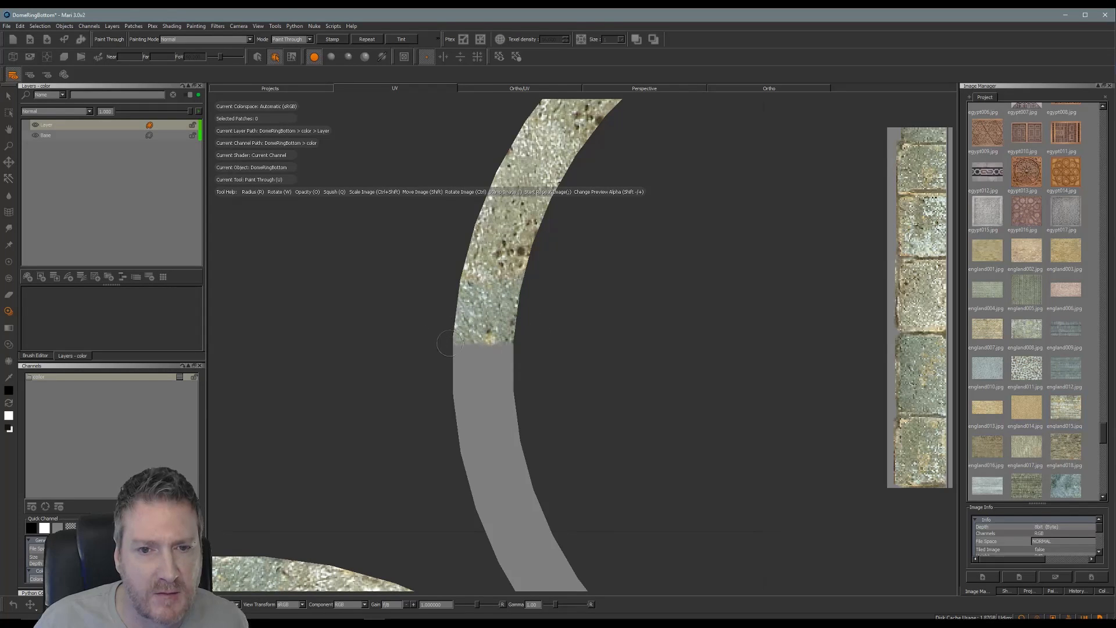
mouse_move(449, 344)
left_mouse_down()
mouse_move(427, 367)
mouse_move(422, 401)
mouse_move(446, 455)
mouse_move(470, 411)
left_mouse_up()
left_click_drag(525, 377, 517, 396)
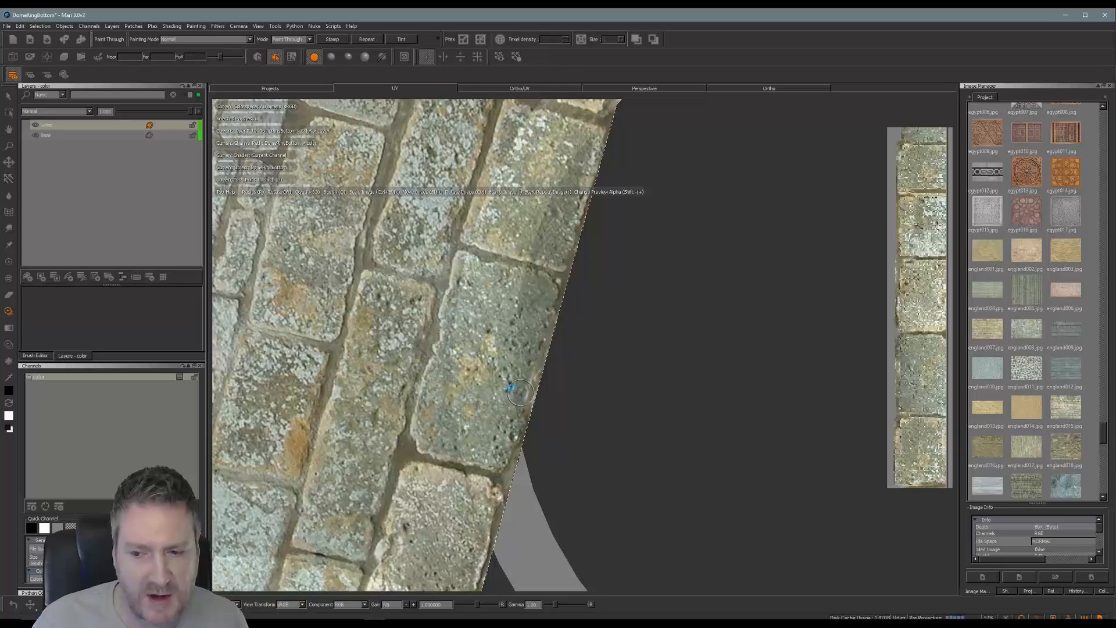
Step: Tilt the wall image the opposite way along the shell's left side and paint its grey-green block towards the lower-left curve
scroll(520, 393, "down", 5)
scroll(558, 349, "up", 6)
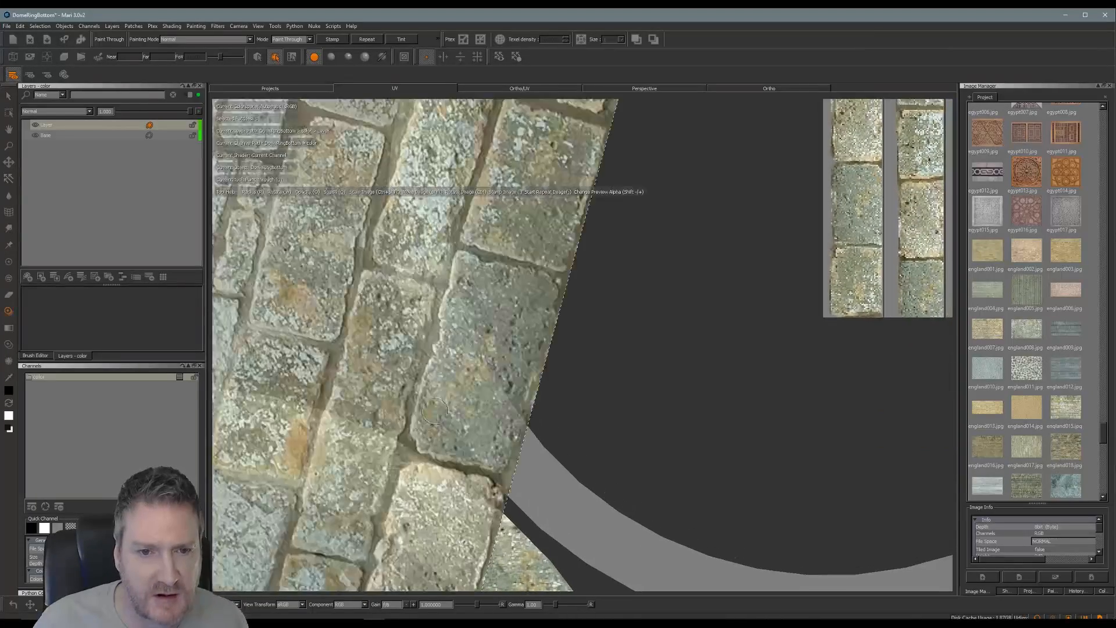
left_click_drag(383, 471, 639, 393, "ctrl")
mouse_move(605, 344)
left_mouse_down("shift")
mouse_move(448, 449)
mouse_move(510, 525)
mouse_move(520, 508)
mouse_move(510, 512)
left_mouse_up("shift")
mouse_move(454, 329)
left_mouse_down()
mouse_move(458, 280)
mouse_move(430, 334)
mouse_move(468, 318)
left_mouse_up()
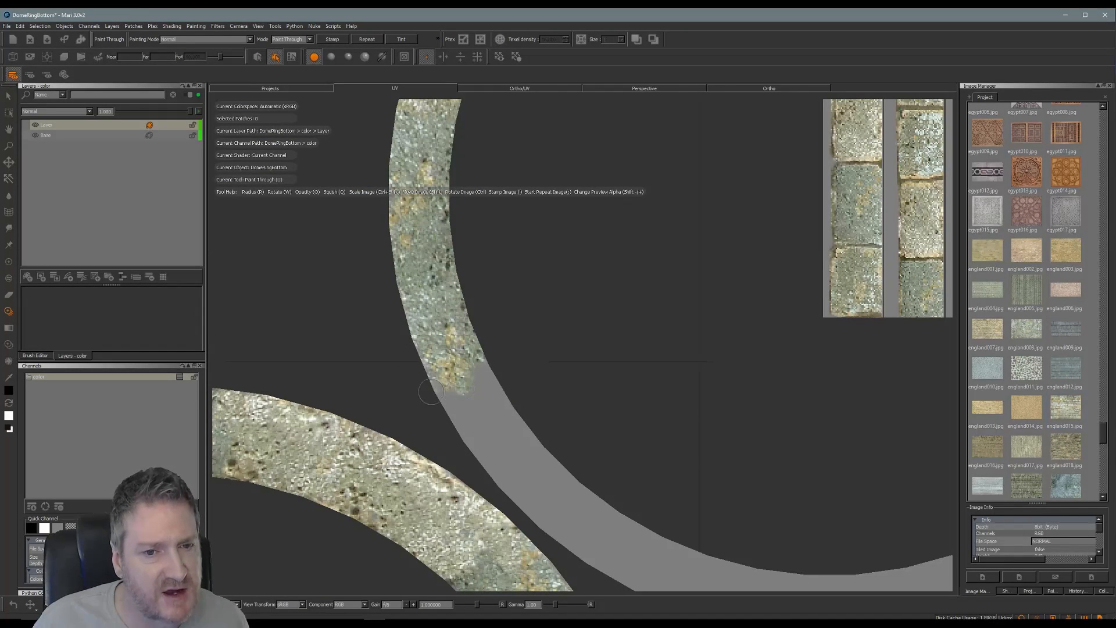
left_click_drag(447, 401, 476, 381)
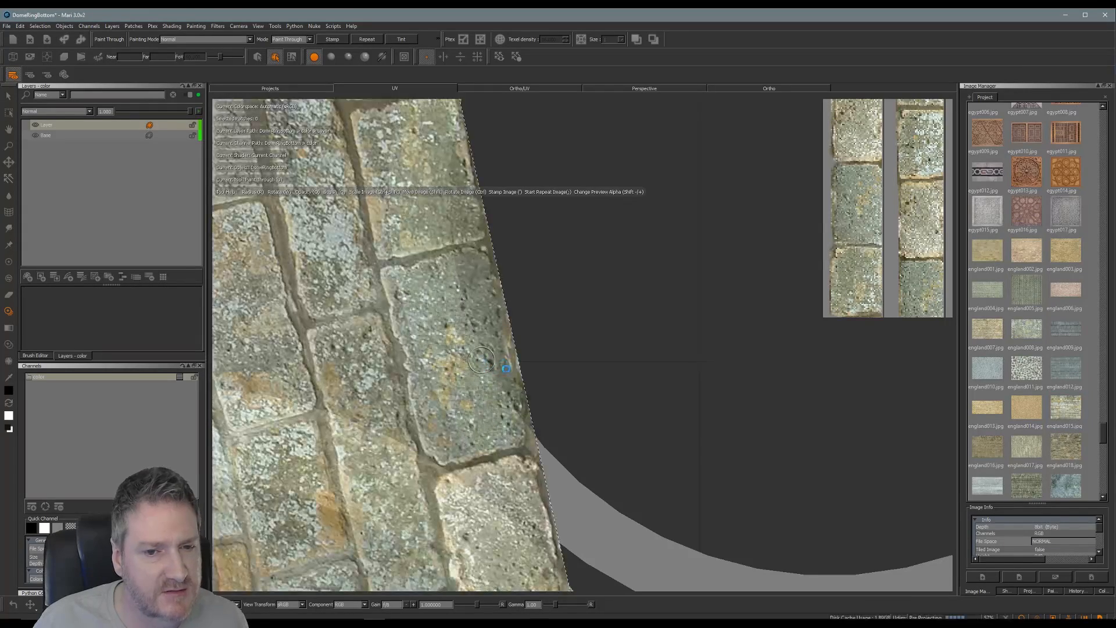
Step: Rotate and move the wall image to follow the shell's lower-left curve and fill the band there with grey-green stone
middle_click_drag(579, 354, 510, 215, "alt")
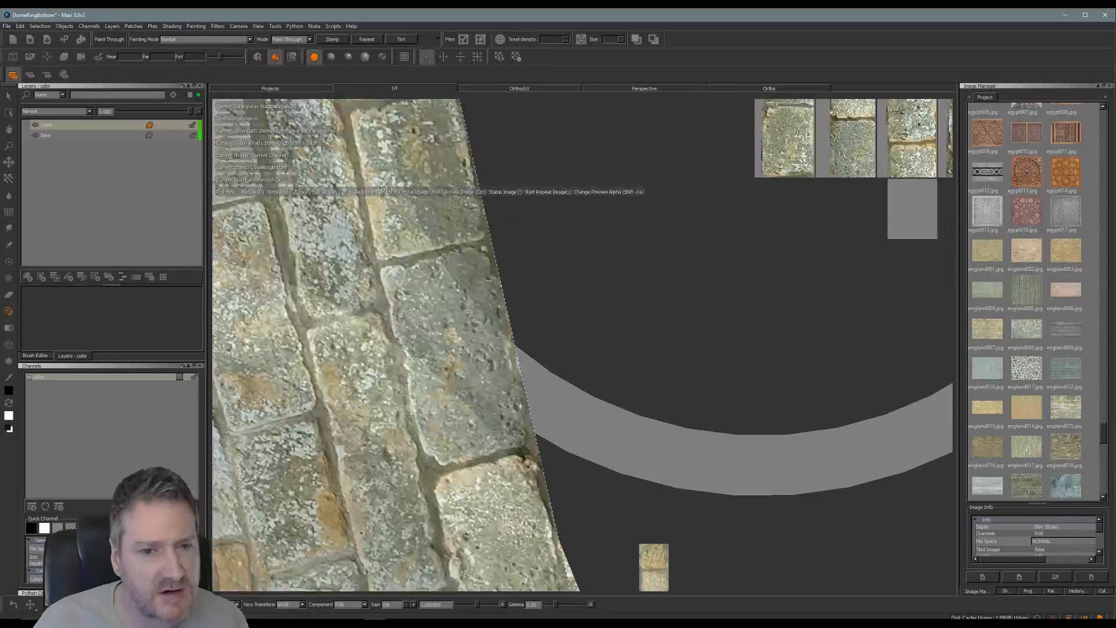
mouse_move(444, 512)
left_mouse_down("ctrl")
mouse_move(524, 460)
mouse_move(541, 358)
left_mouse_up("ctrl")
mouse_move(527, 321)
left_mouse_down("shift")
mouse_move(472, 466)
mouse_move(567, 477)
mouse_move(527, 430)
left_mouse_up("shift")
left_click_drag(475, 313, 469, 305)
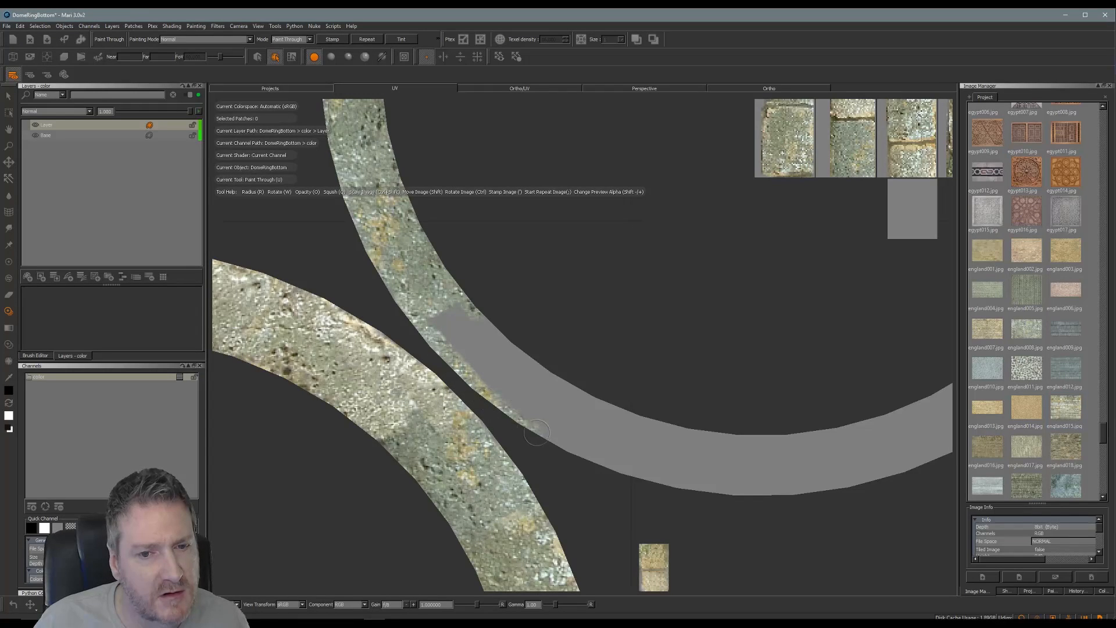
left_click_drag(536, 433, 564, 391)
left_click_drag(429, 305, 508, 369)
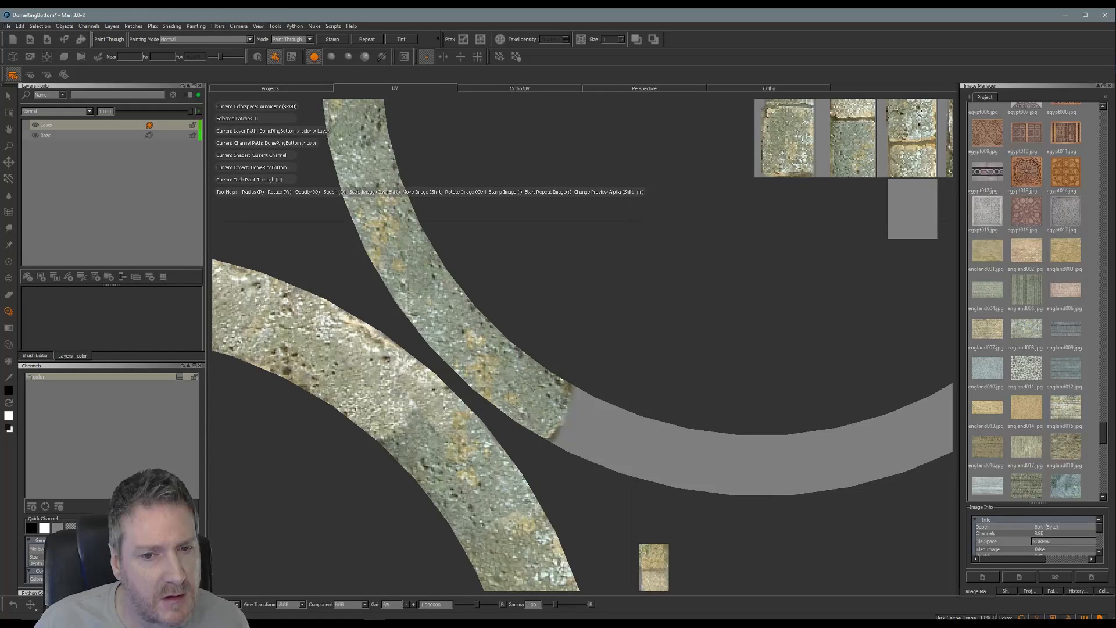
Step: Rotate the wall image to a shallow slope with its beige block at the start of the shell's bottom curve and paint that stretch
scroll(522, 392, "up", 5)
mouse_move(560, 514)
left_mouse_down()
mouse_move(552, 527)
mouse_move(601, 458)
mouse_move(597, 310)
mouse_move(556, 462)
mouse_move(631, 422)
left_mouse_up()
left_click_drag(718, 499, 749, 430, "ctrl")
middle_click_drag(824, 318, 686, 191, "alt")
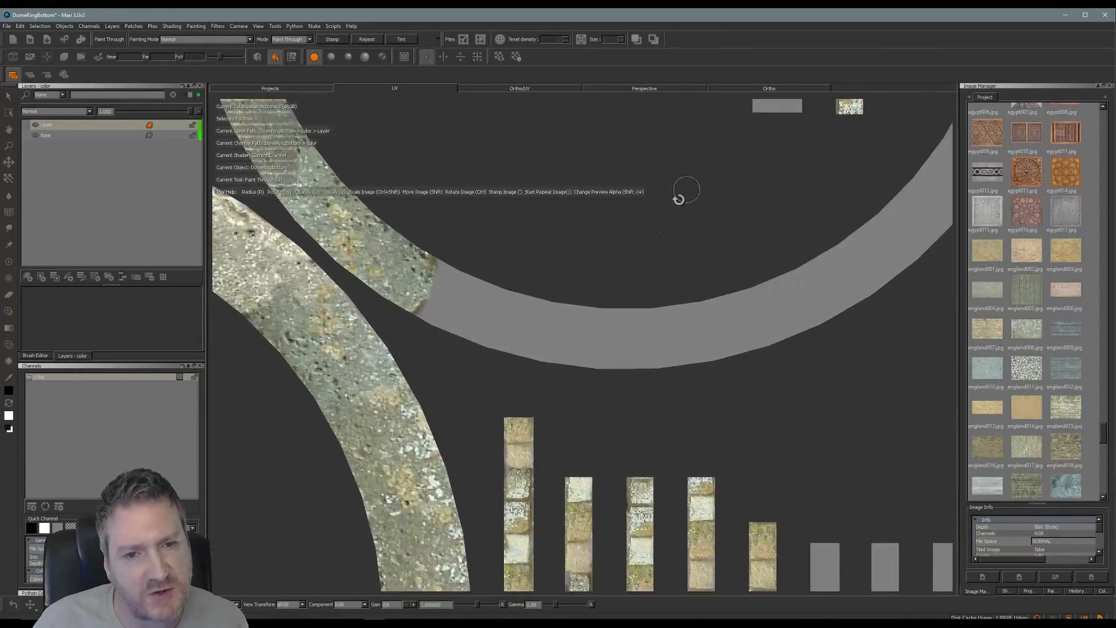
mouse_move(670, 453)
left_mouse_down("ctrl")
mouse_move(680, 357)
mouse_move(543, 424)
mouse_move(574, 334)
left_mouse_up("ctrl")
left_click_drag(441, 279, 423, 268)
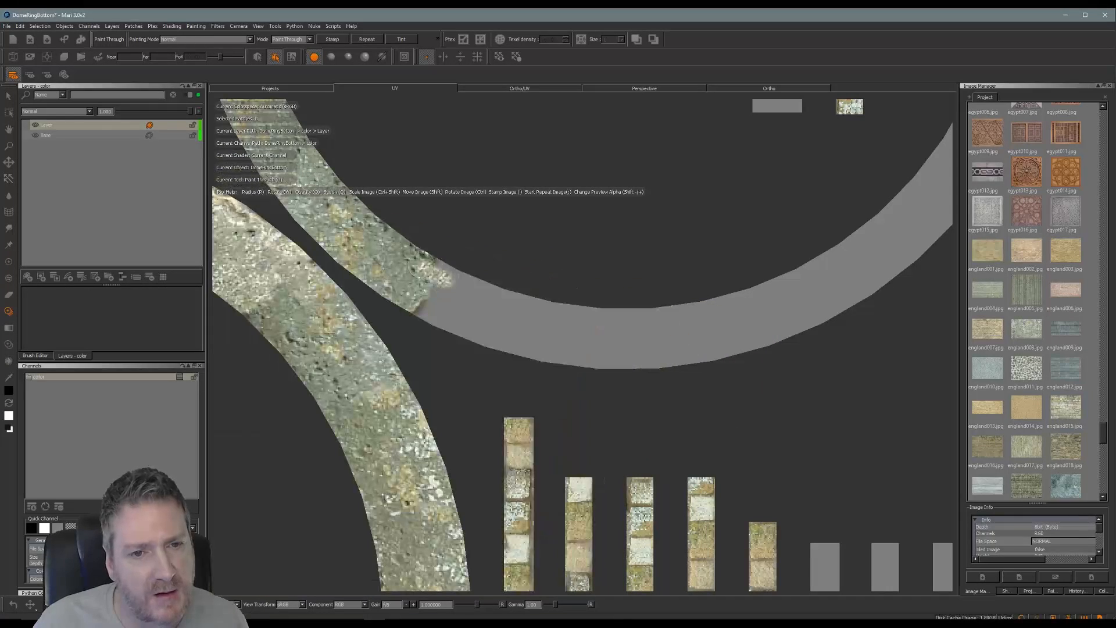
mouse_move(425, 312)
left_mouse_down()
mouse_move(485, 322)
mouse_move(460, 279)
mouse_move(503, 344)
mouse_move(561, 330)
mouse_move(515, 301)
left_mouse_up()
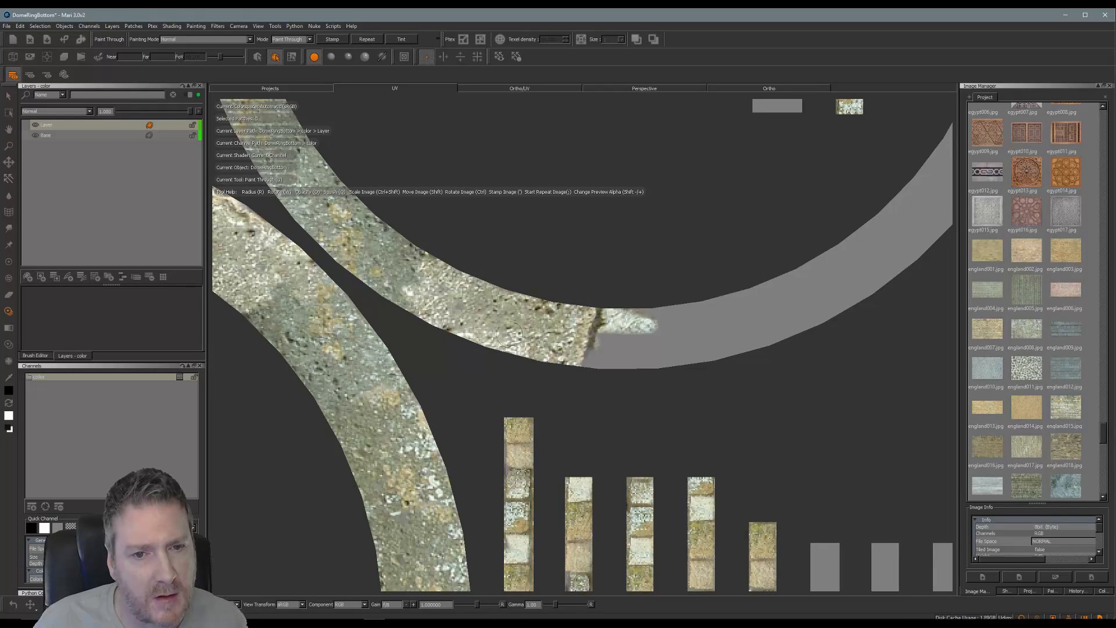
left_click_drag(450, 274, 522, 276)
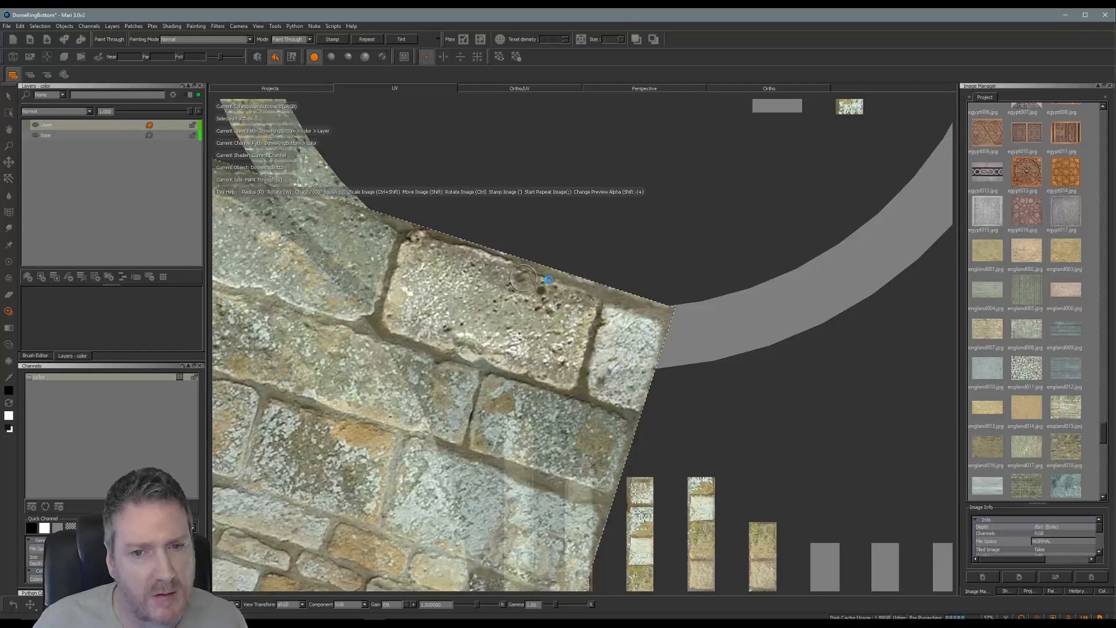
Step: Level the wall image further, move its beige block to the middle of the shell's bottom curve, and paint that section
left_click_drag(579, 369, 584, 236, "ctrl")
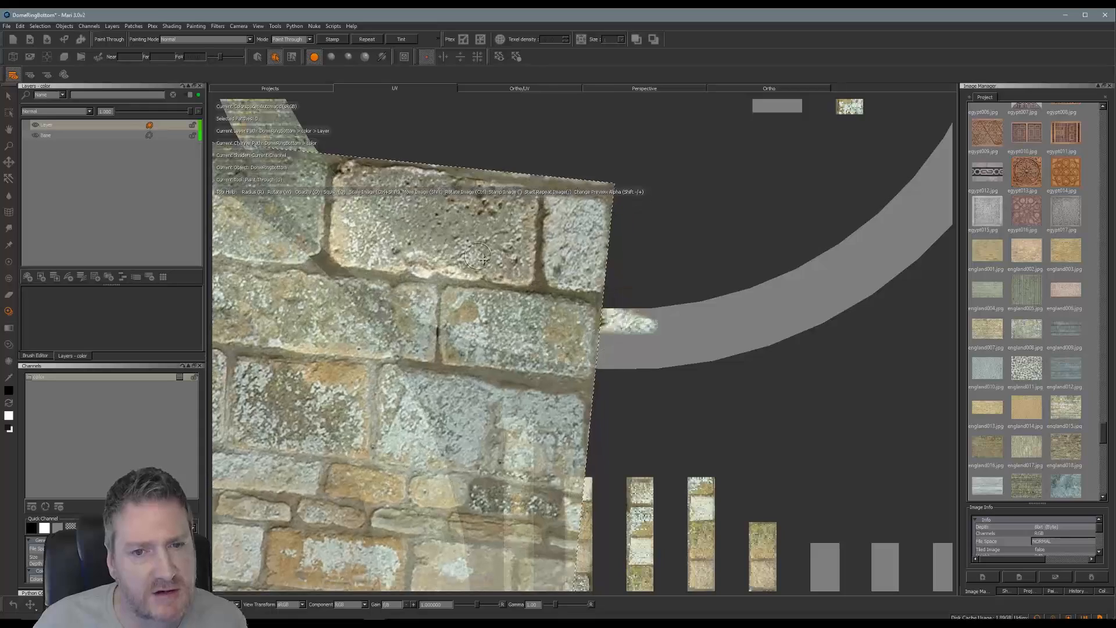
mouse_move(478, 256)
left_mouse_down("shift")
mouse_move(680, 382)
mouse_move(669, 377)
left_mouse_up("shift")
mouse_move(604, 324)
left_mouse_down()
mouse_move(617, 323)
mouse_move(590, 328)
mouse_move(599, 348)
mouse_move(668, 357)
mouse_move(646, 330)
mouse_move(756, 343)
mouse_move(715, 302)
left_mouse_up()
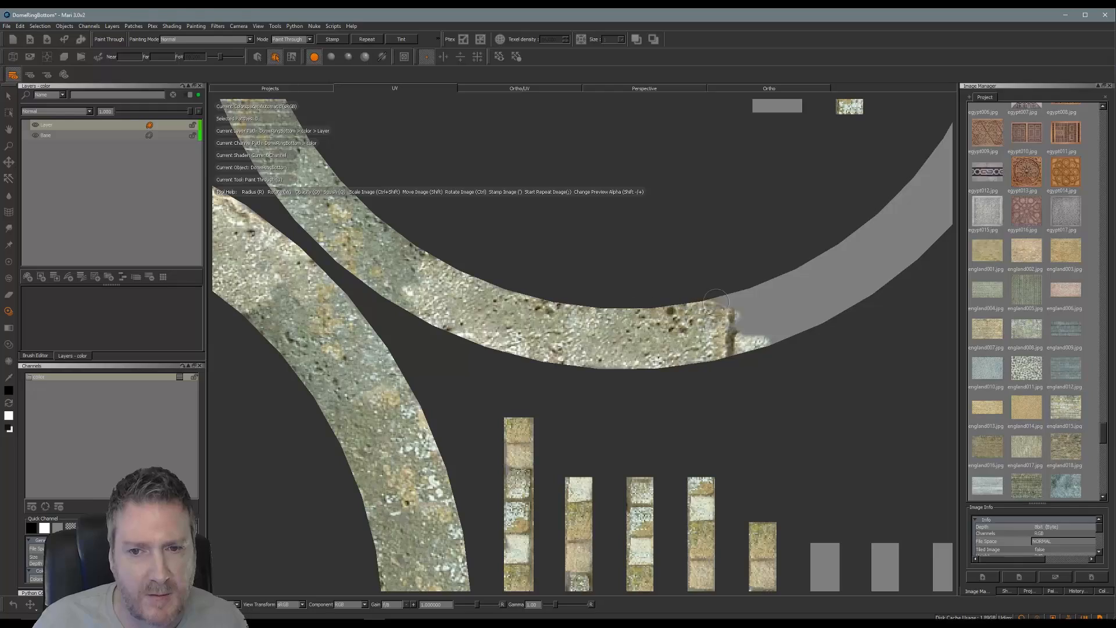
Step: Rotate the wall image to match the rising bottom curve and paint the next yellow-flecked grey-green stretch of the shell
mouse_move(715, 241)
middle_mouse_down("alt")
mouse_move(621, 266)
mouse_move(500, 354)
middle_mouse_up("alt")
mouse_move(575, 468)
left_mouse_down("ctrl")
mouse_move(485, 269)
mouse_move(517, 326)
mouse_move(531, 493)
mouse_move(466, 443)
mouse_move(532, 437)
mouse_move(501, 455)
left_mouse_up("ctrl")
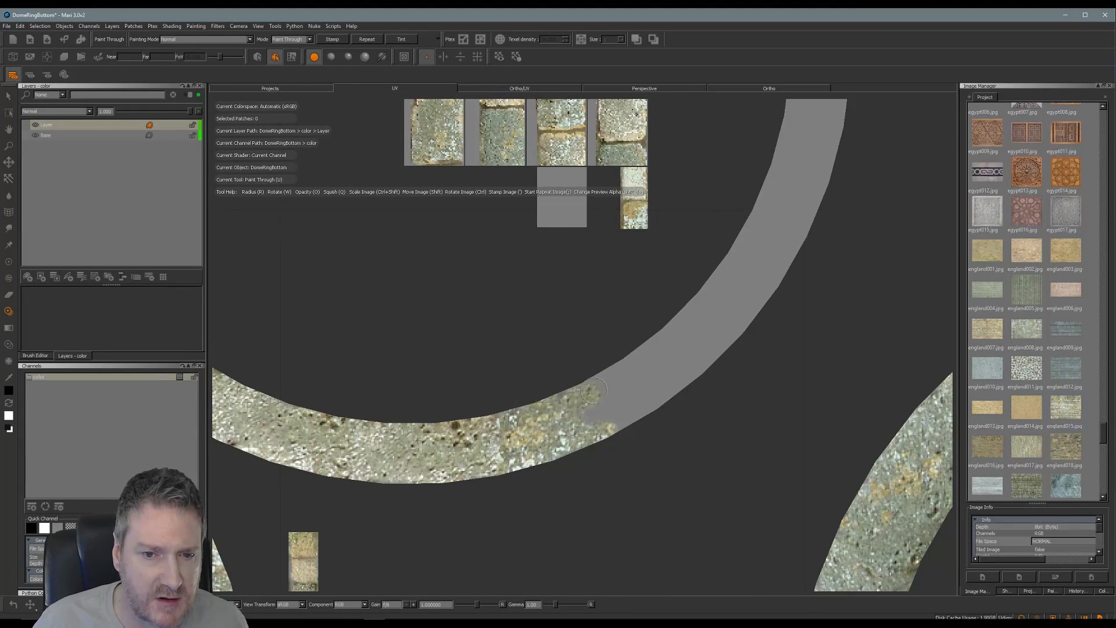
left_click_drag(657, 364, 636, 372)
mouse_move(563, 429)
left_mouse_down()
mouse_move(643, 409)
mouse_move(636, 425)
left_mouse_up()
Step: Tilt and shift the wall image so its lichen-spotted edge blocks follow the shell's lower-right curve, and paint up to the mortar joint
mouse_move(549, 510)
left_mouse_down("shift")
mouse_move(425, 535)
mouse_move(508, 513)
mouse_move(746, 375)
mouse_move(817, 395)
left_mouse_up("shift")
left_click_drag(487, 471, 570, 567, "ctrl")
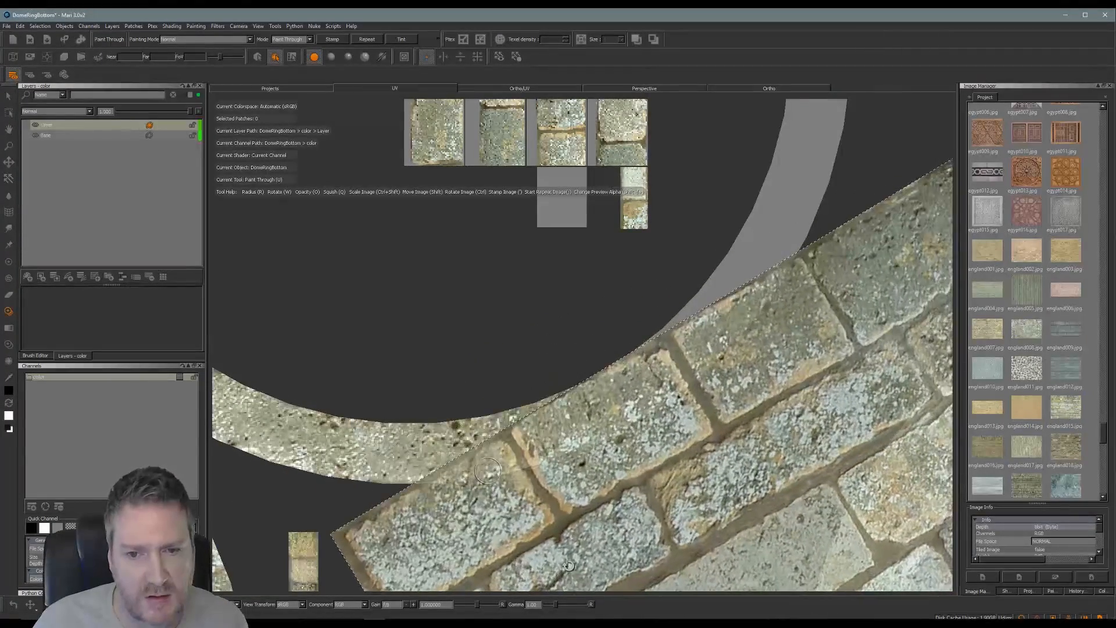
mouse_move(799, 489)
left_mouse_down("shift")
mouse_move(828, 427)
mouse_move(857, 434)
mouse_move(847, 433)
left_mouse_up("shift")
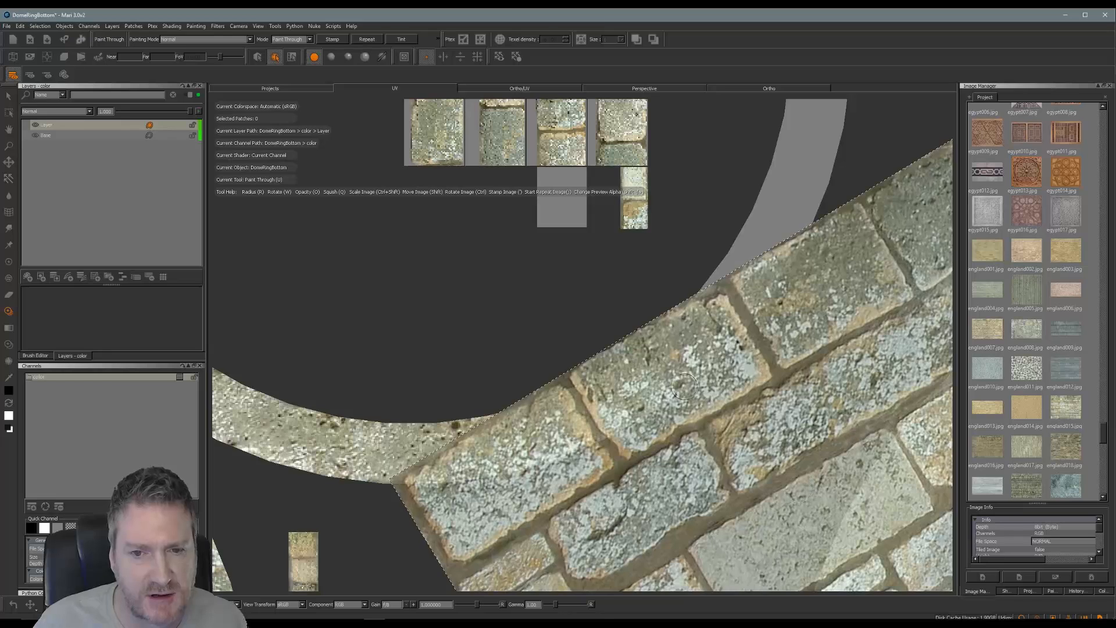
left_click_drag(644, 384, 625, 381)
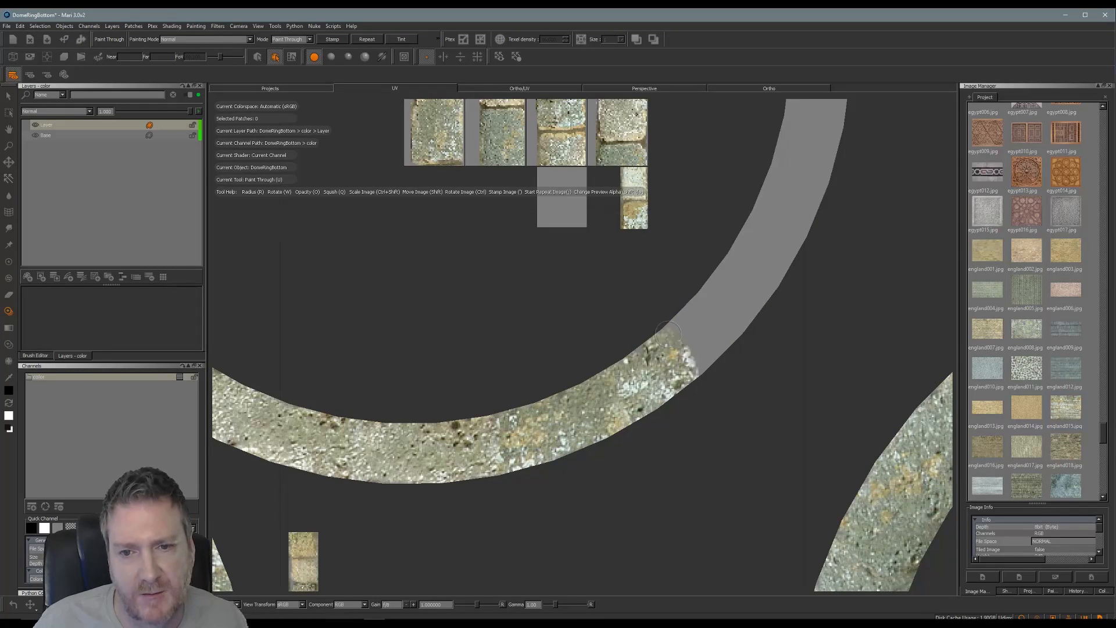
left_click_drag(650, 306, 767, 352)
left_click_drag(712, 330, 752, 314)
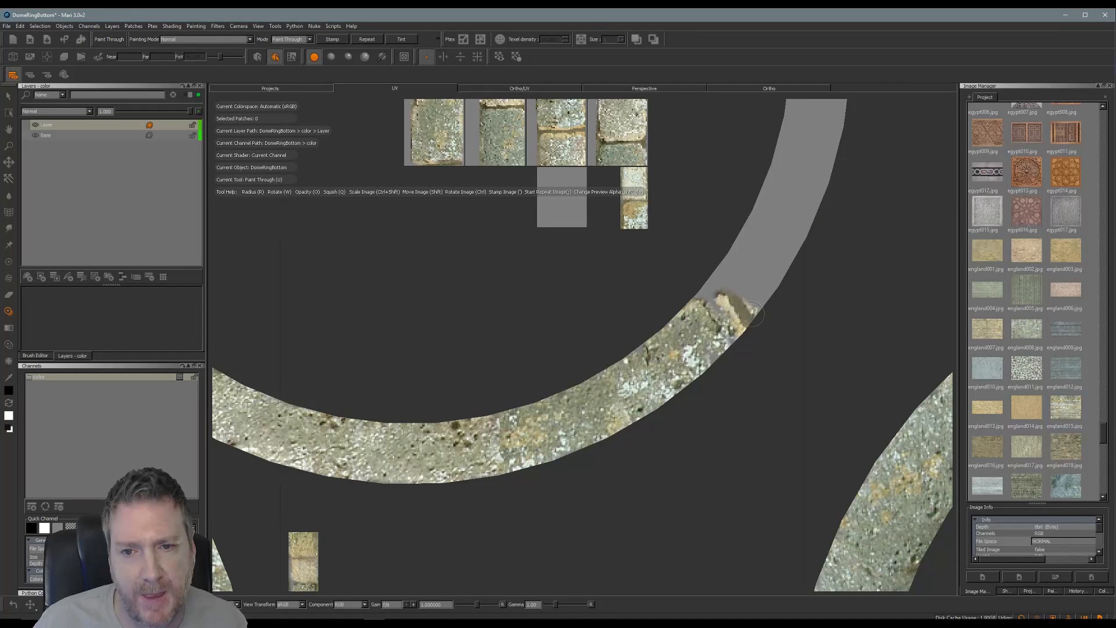
left_click_drag(630, 355, 640, 355)
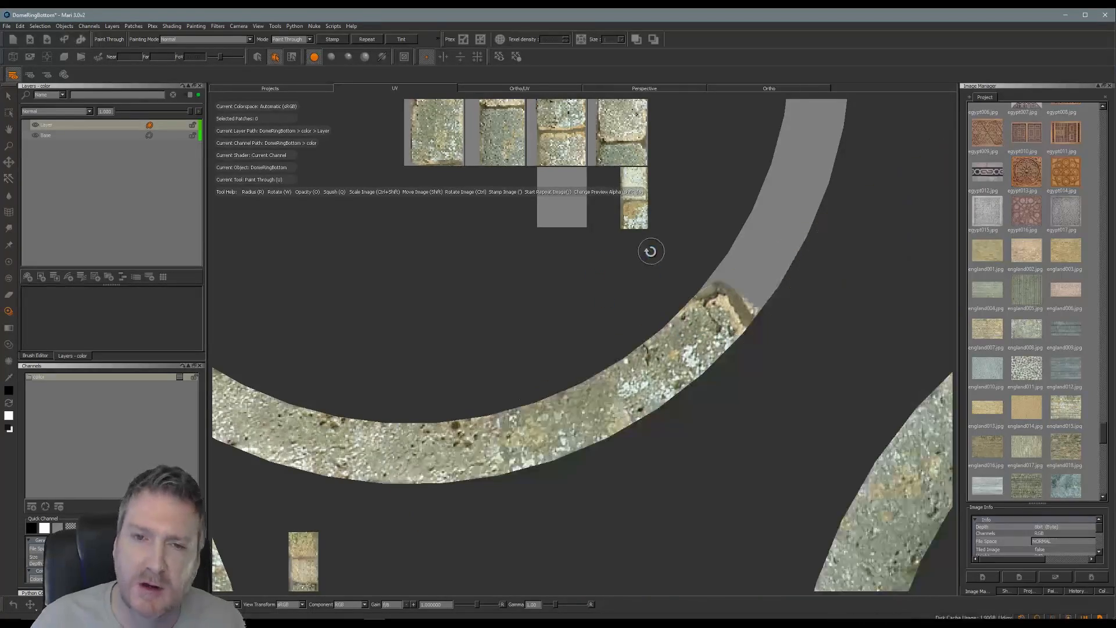
Step: Steepen the wall image, fit its pale end block over the lower-right curve just past the painted joint, and paint that stretch
middle_click_drag(650, 252, 582, 455, "alt")
left_click_drag(587, 438, 630, 546, "ctrl")
mouse_move(772, 494)
left_mouse_down("shift")
mouse_move(845, 272)
mouse_move(919, 231)
left_mouse_up("shift")
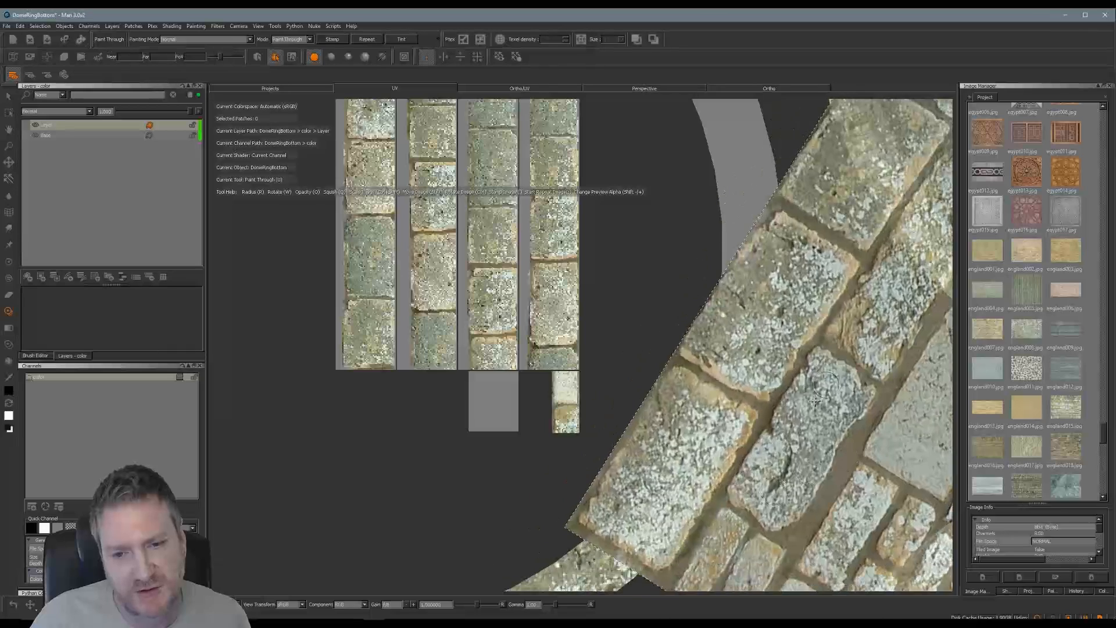
mouse_move(814, 264)
left_mouse_down("shift")
mouse_move(945, 217)
mouse_move(846, 254)
left_mouse_up("shift")
left_click_drag(794, 415, 780, 423, "shift")
left_click_drag(642, 487, 645, 489)
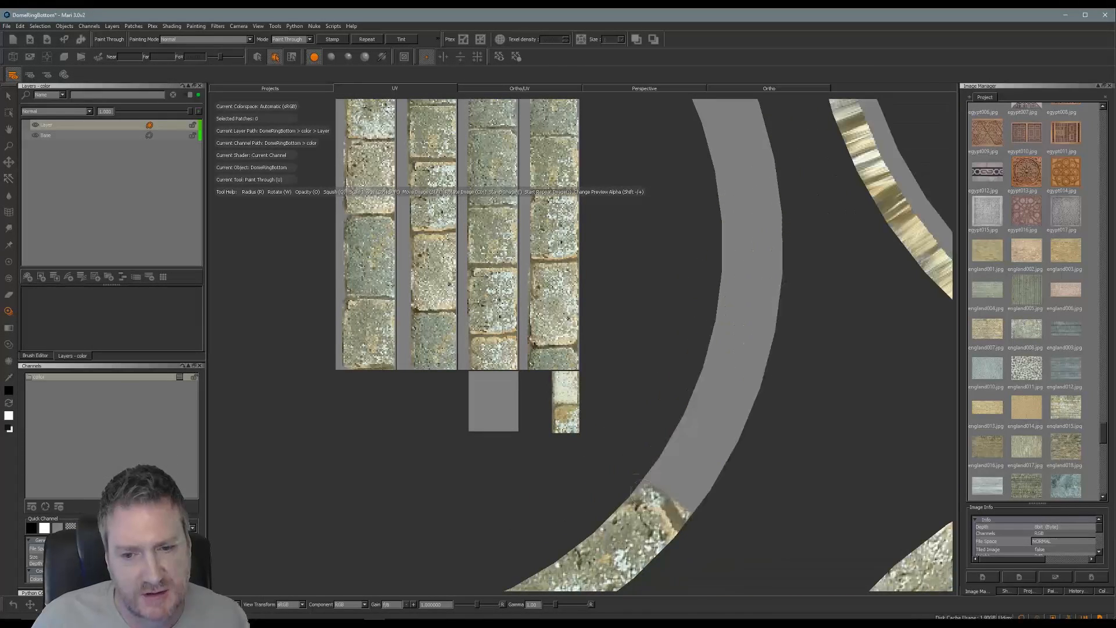
mouse_move(690, 541)
left_mouse_down()
mouse_move(674, 488)
mouse_move(718, 477)
mouse_move(669, 442)
mouse_move(715, 430)
mouse_move(662, 401)
mouse_move(711, 387)
mouse_move(694, 398)
left_mouse_up()
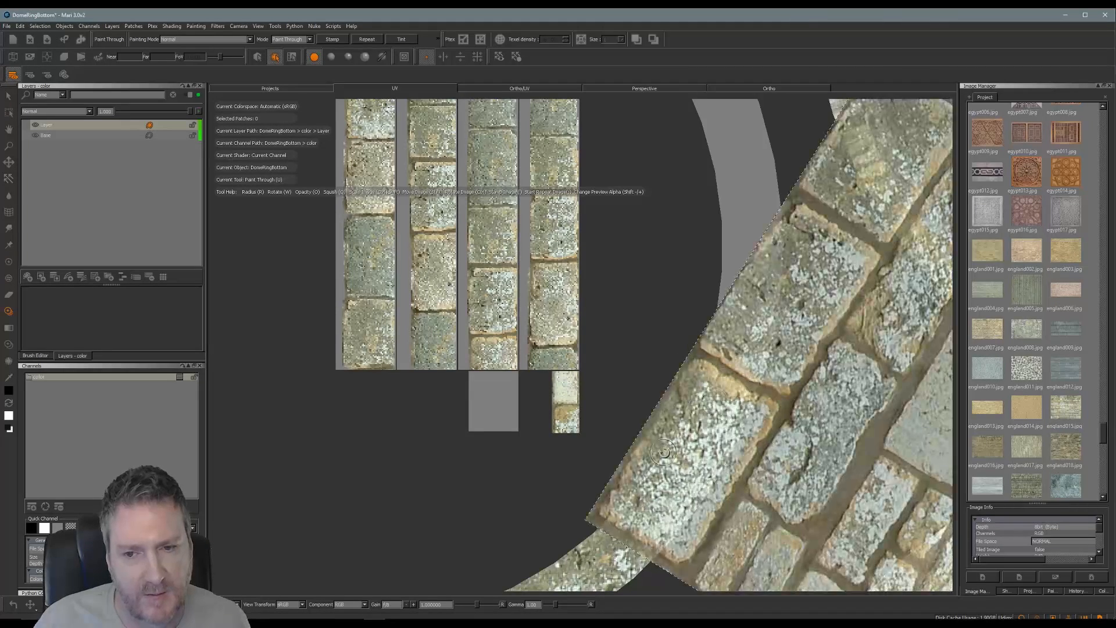
Step: Rotate and raise the wall image to match the shell's right side and paint the next lichen-spotted block upward
left_click_drag(655, 451, 685, 523, "ctrl")
mouse_move(816, 437)
left_mouse_down("shift")
mouse_move(778, 373)
mouse_move(788, 356)
left_mouse_up("shift")
mouse_move(742, 348)
left_mouse_down()
mouse_move(716, 349)
mouse_move(772, 331)
left_mouse_up()
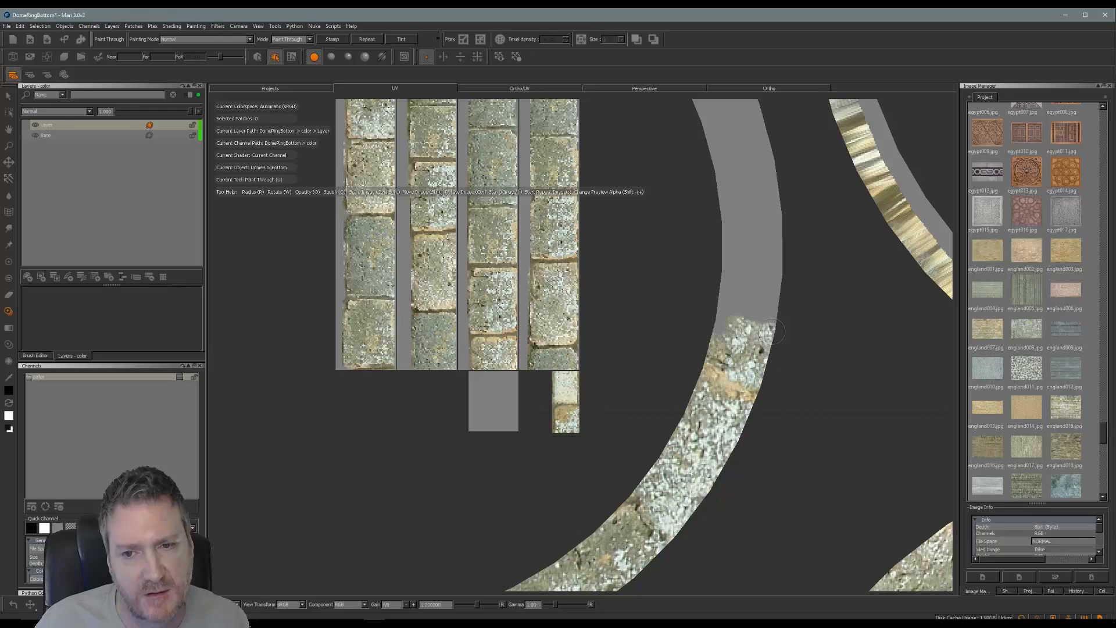
left_click_drag(709, 288, 723, 264)
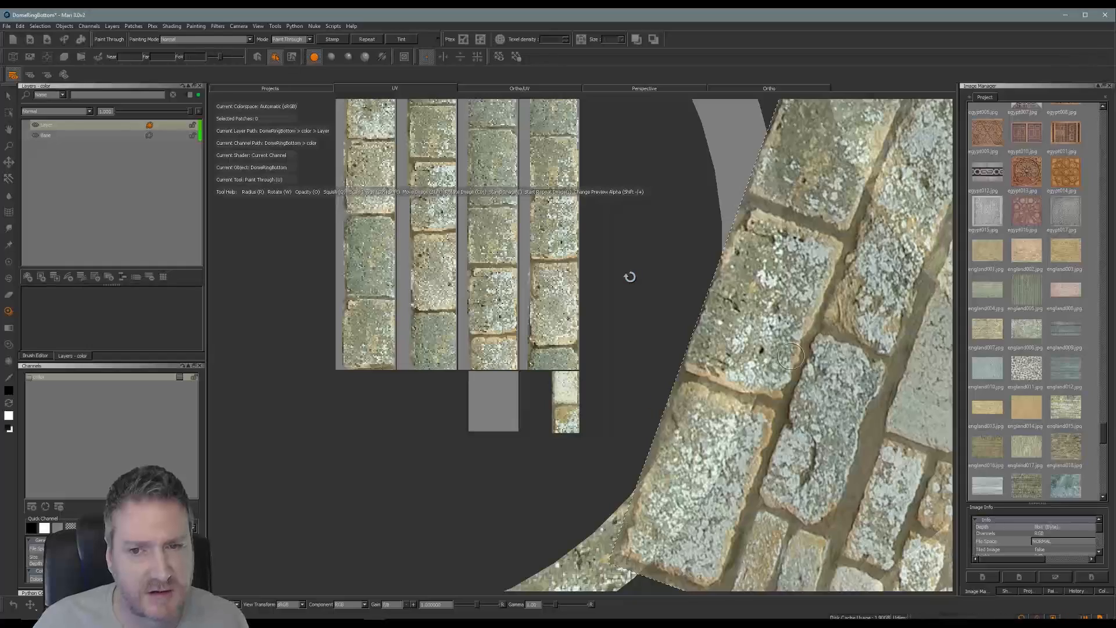
Step: Tilt the wall image slightly past vertical over the shell's right side and paint its lichen-spotted block up to the next mortar joint
middle_click_drag(633, 345, 640, 503, "alt")
mouse_move(640, 503)
left_mouse_down("ctrl")
mouse_move(703, 396)
mouse_move(837, 572)
mouse_move(891, 496)
left_mouse_up("ctrl")
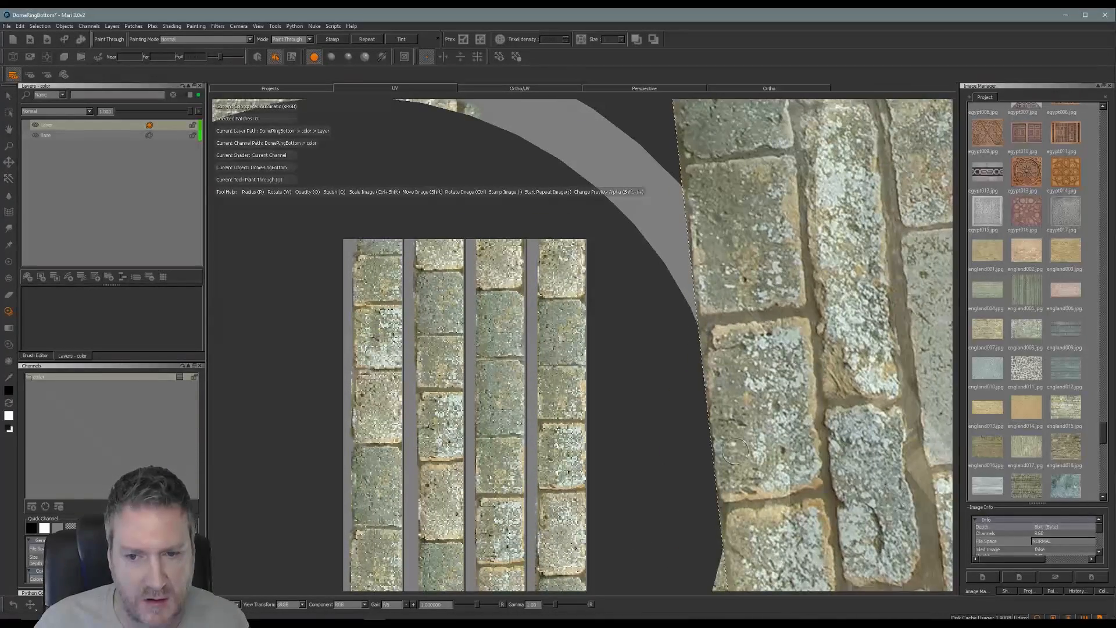
mouse_move(735, 451)
left_mouse_down()
mouse_move(759, 451)
mouse_move(746, 434)
left_mouse_up()
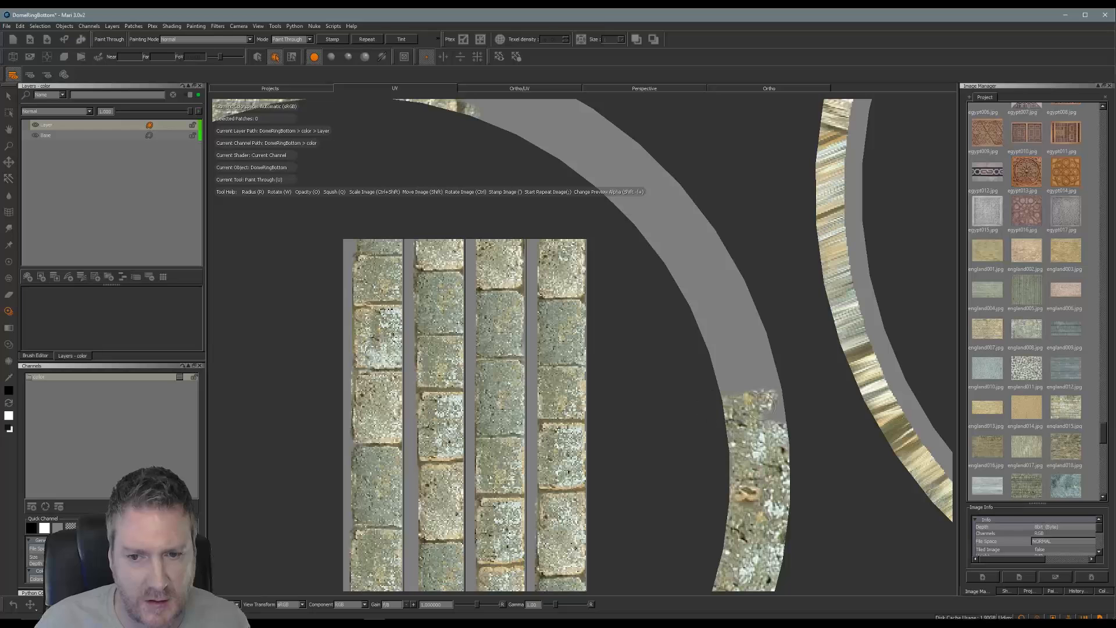
left_click_drag(751, 342, 738, 294)
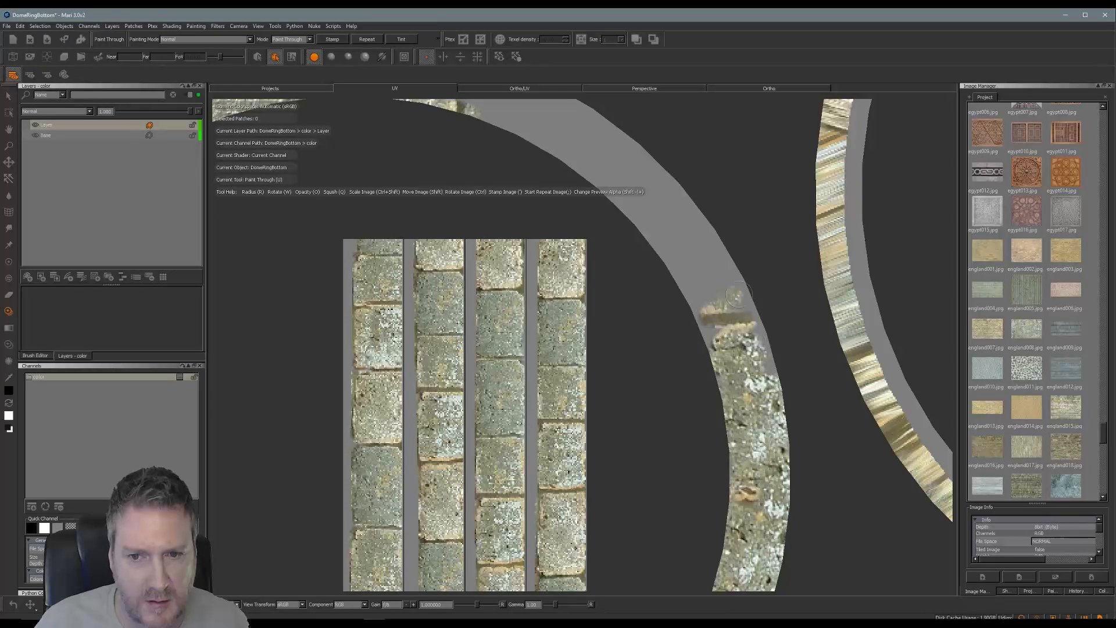
left_click_drag(715, 355, 754, 496, "shift")
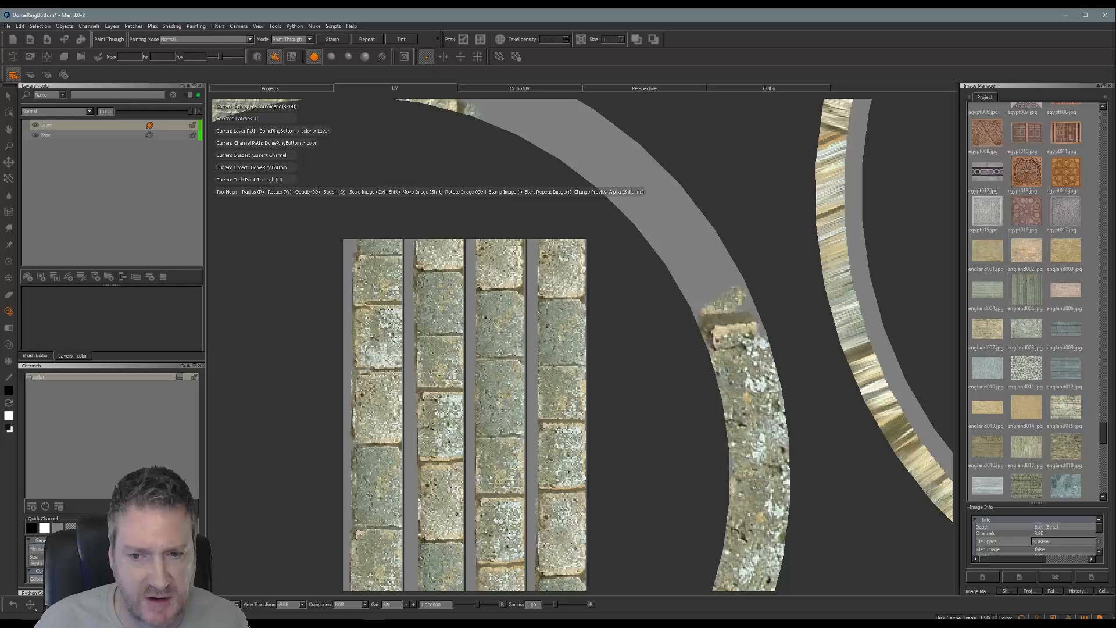
mouse_move(759, 449)
left_mouse_down("shift")
mouse_move(735, 389)
mouse_move(710, 376)
left_mouse_up("shift")
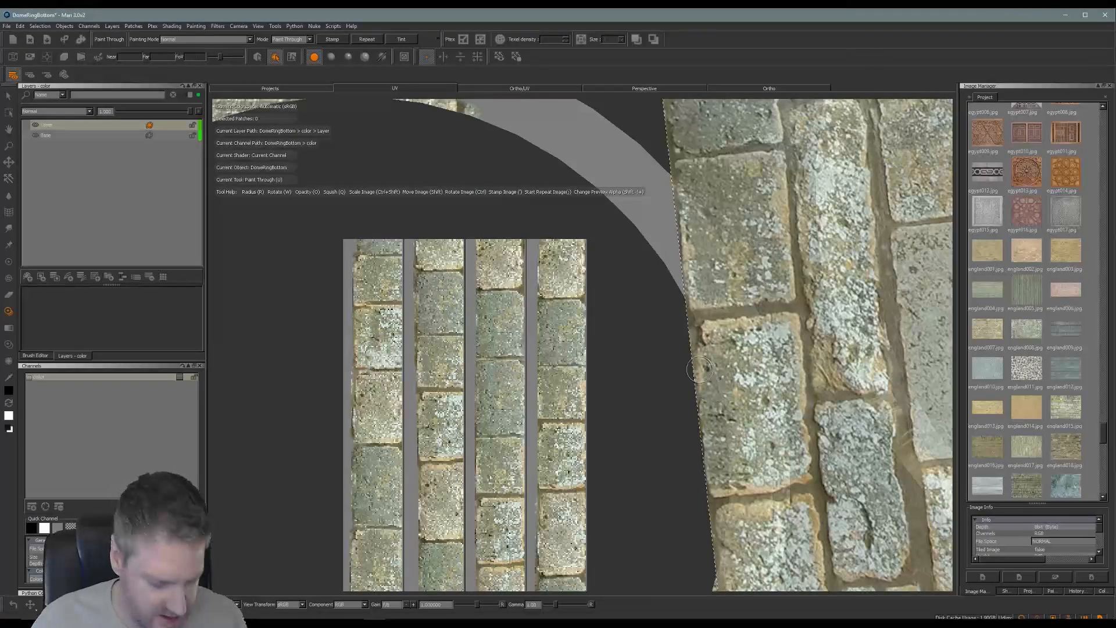
middle_click_drag(592, 336, 642, 431)
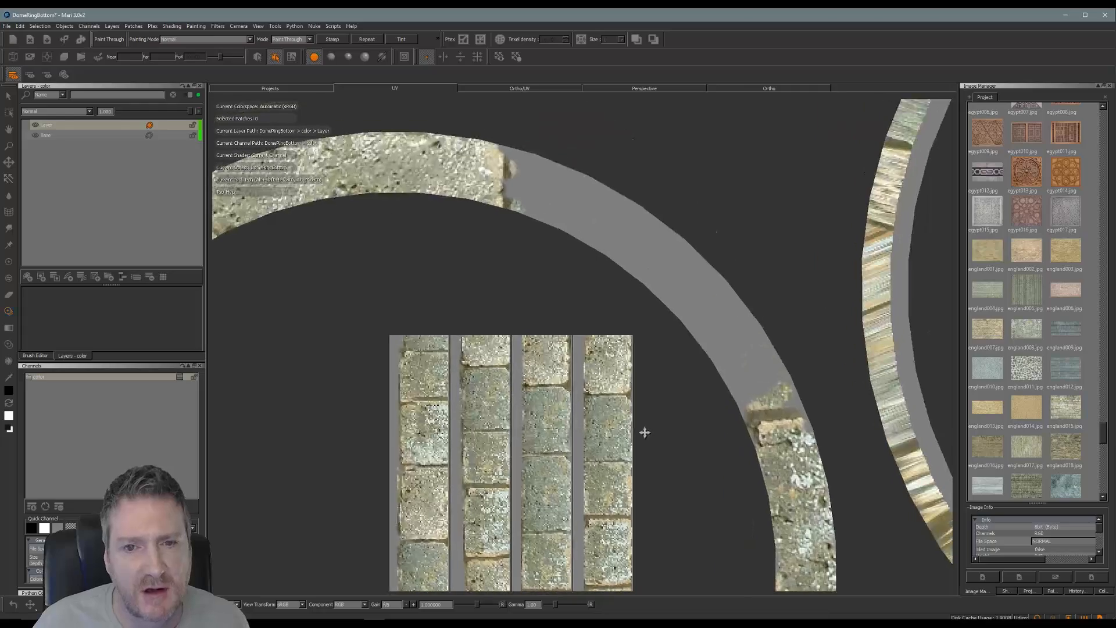
Step: Rotate and shift the wall image along the shell's upper-right curve and paint its lichen-spotted block over the exposed mortar joint
left_click_drag(712, 310, 709, 400, "ctrl")
mouse_move(842, 449)
left_mouse_down("shift")
mouse_move(769, 385)
mouse_move(751, 341)
mouse_move(759, 325)
left_mouse_up("shift")
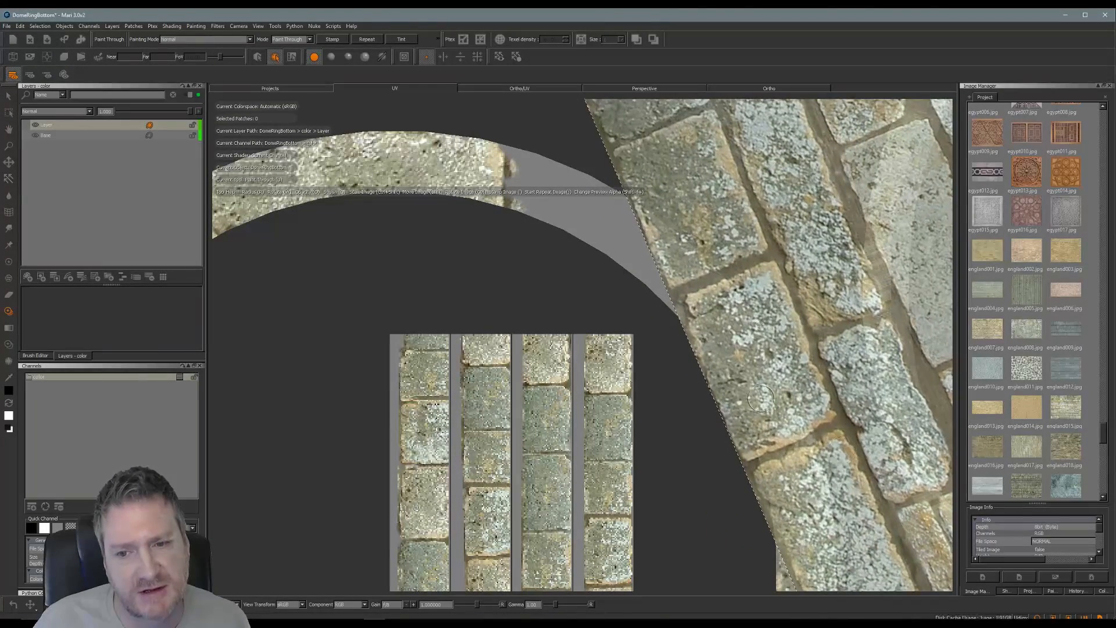
left_click_drag(766, 419, 790, 409)
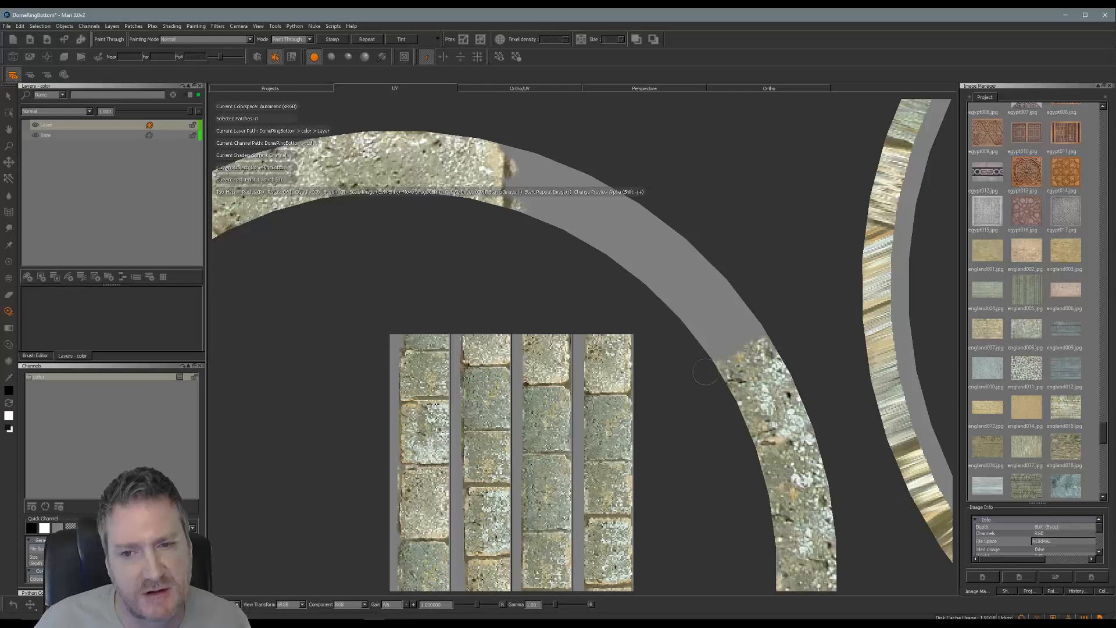
left_click_drag(705, 372, 689, 330)
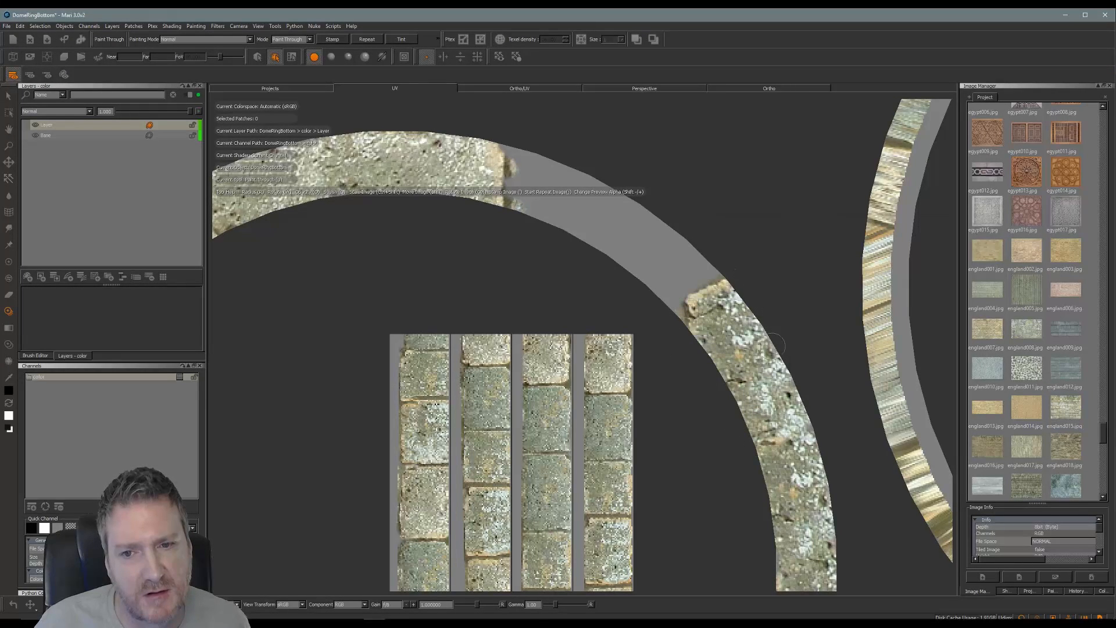
left_click_drag(750, 307, 702, 345)
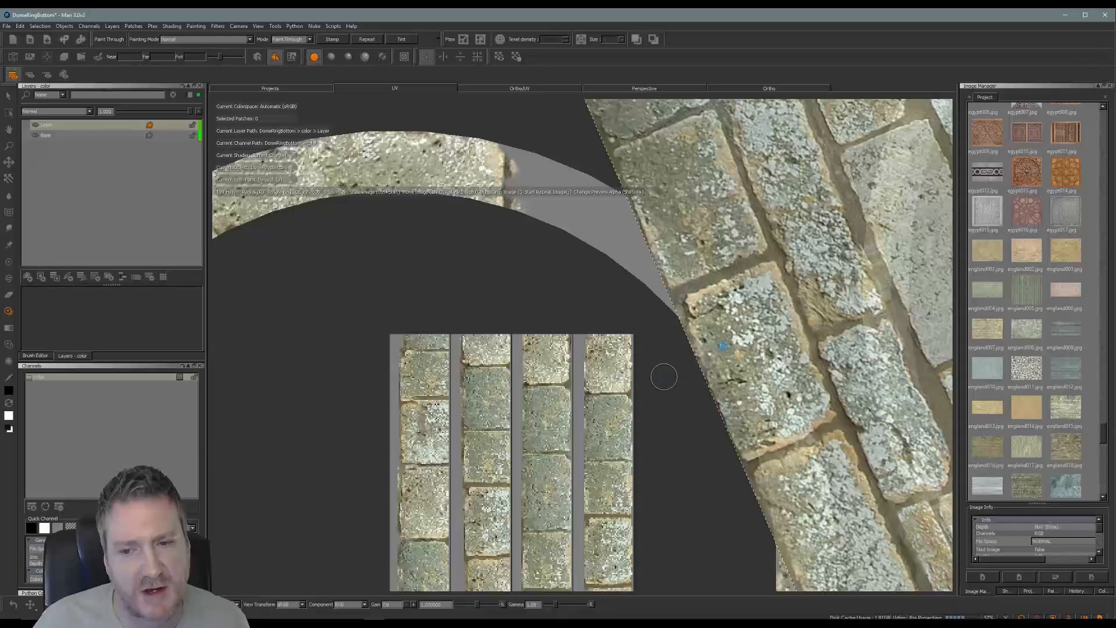
Step: Tilt the wall image and fit its pale end block over the upper-right curve, painting most of the remaining grey stretch
mouse_move(797, 331)
middle_mouse_down()
mouse_move(760, 249)
mouse_move(877, 441)
middle_mouse_up()
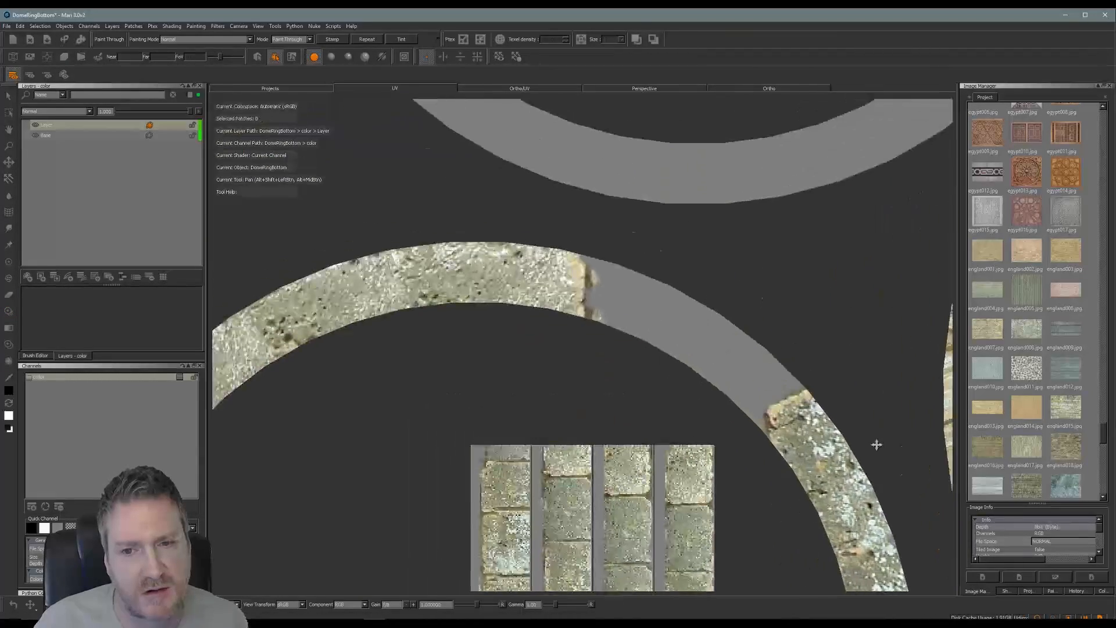
left_click_drag(675, 215, 685, 352, "ctrl")
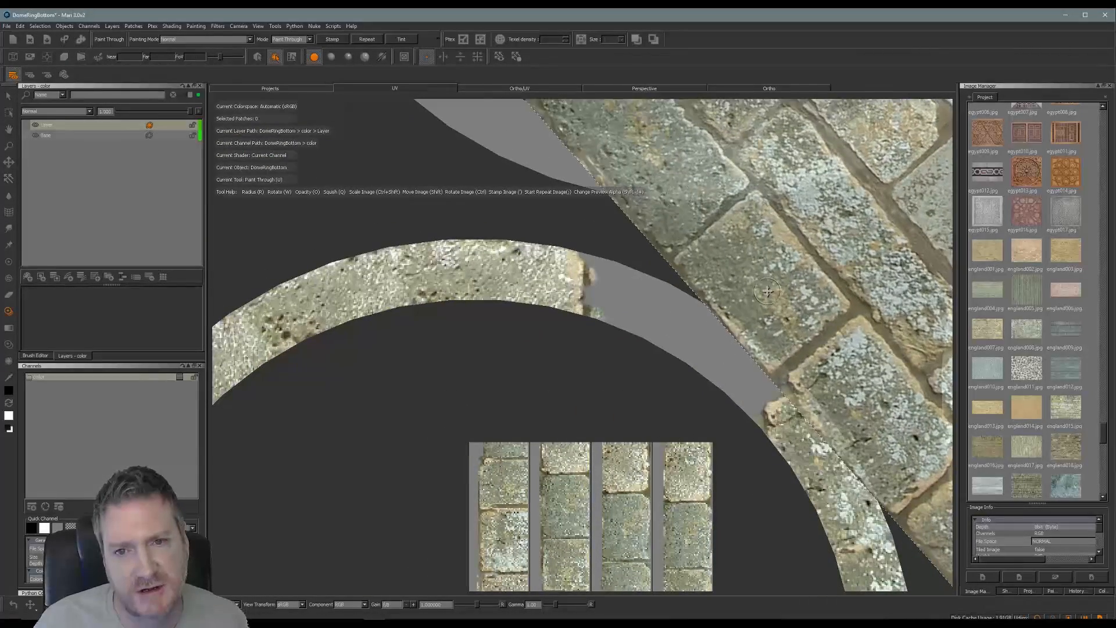
mouse_move(778, 315)
left_mouse_down("shift")
mouse_move(631, 246)
mouse_move(624, 231)
mouse_move(696, 252)
left_mouse_up("shift")
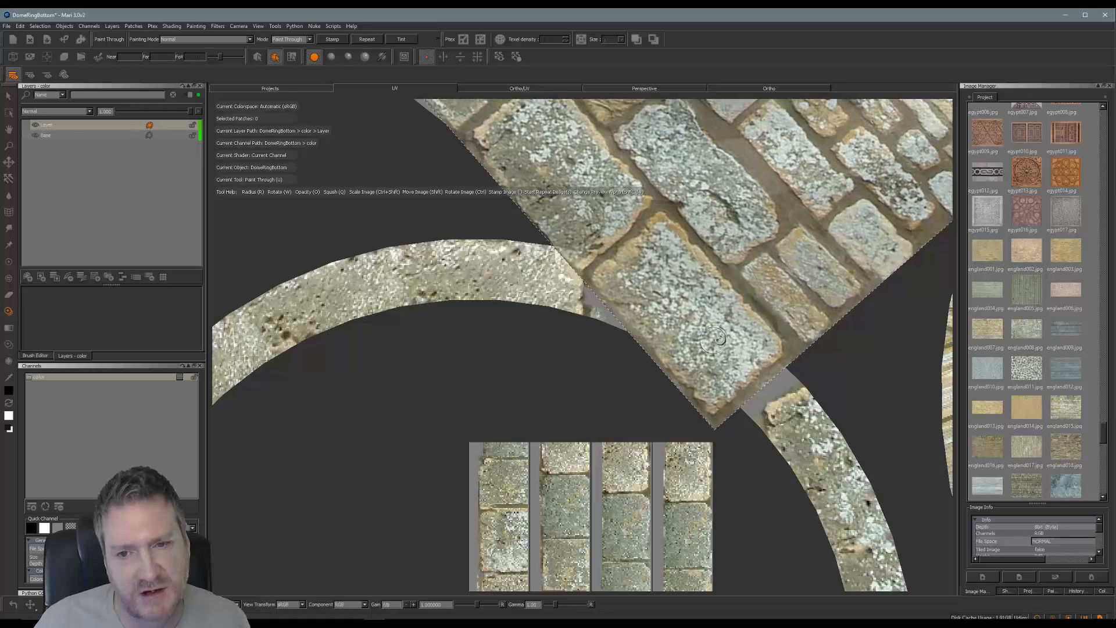
mouse_move(720, 337)
left_mouse_down("ctrl")
mouse_move(798, 323)
mouse_move(786, 398)
mouse_move(671, 317)
mouse_move(663, 284)
mouse_move(686, 311)
left_mouse_up("ctrl")
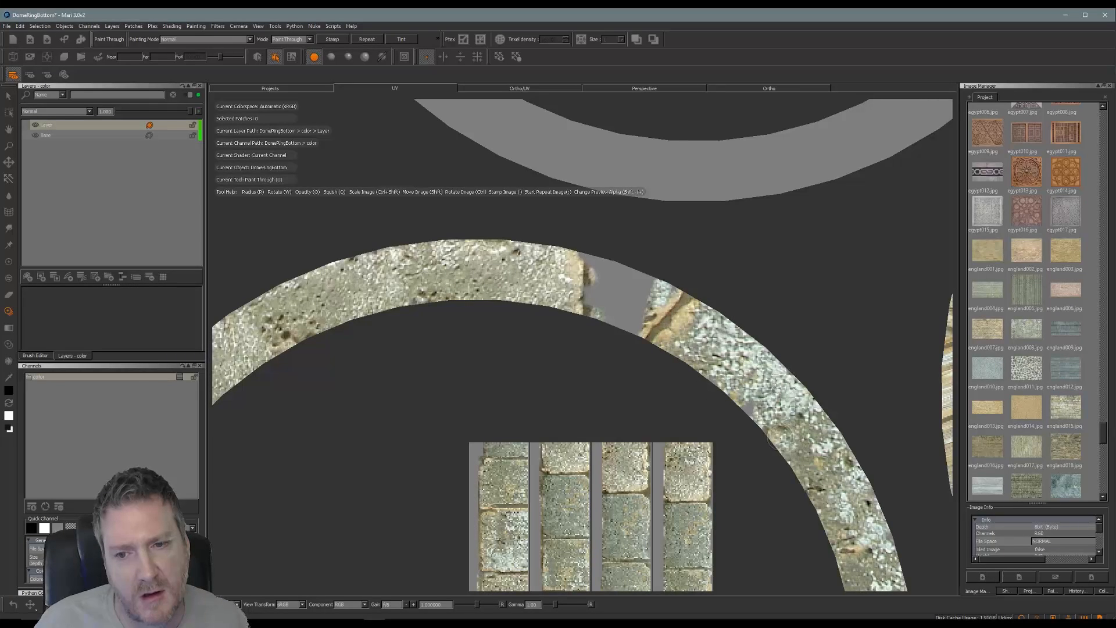
Step: Flatten and shift the wall image over the last grey gap near the shell's top and paint it closed
left_click_drag(762, 390, 858, 310, "ctrl")
left_click_drag(922, 297, 702, 245, "shift")
left_click_drag(629, 270, 611, 258)
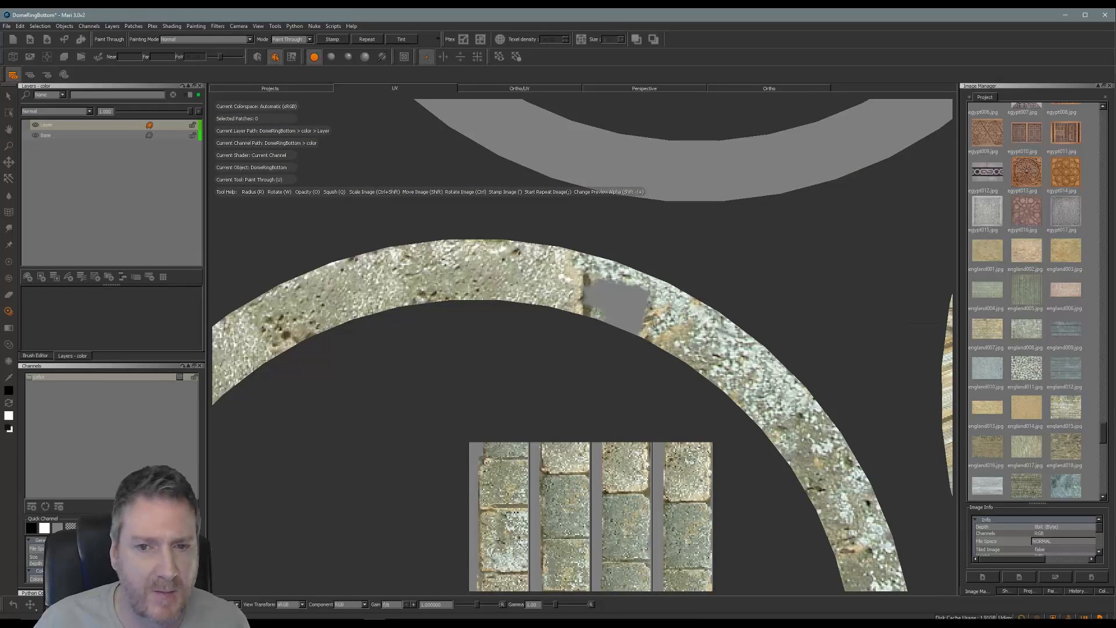
mouse_move(608, 317)
left_mouse_down()
mouse_move(595, 285)
mouse_move(697, 298)
left_mouse_up()
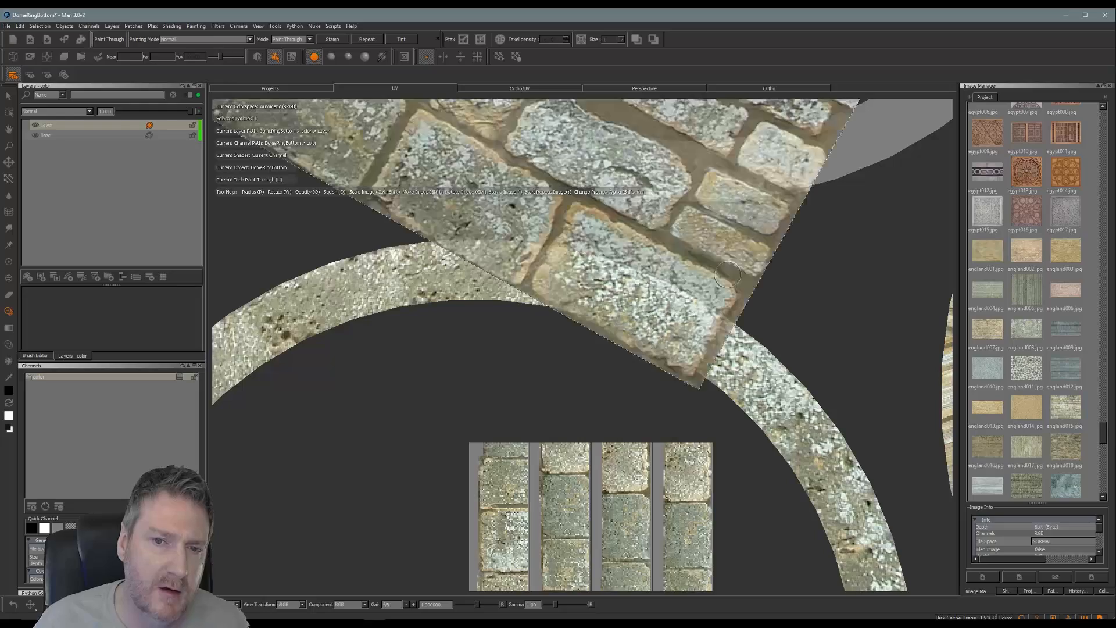
Step: Examine the whole ring in the orthographic view for mortar seams left in the painted stone
scroll(605, 361, "down", 5)
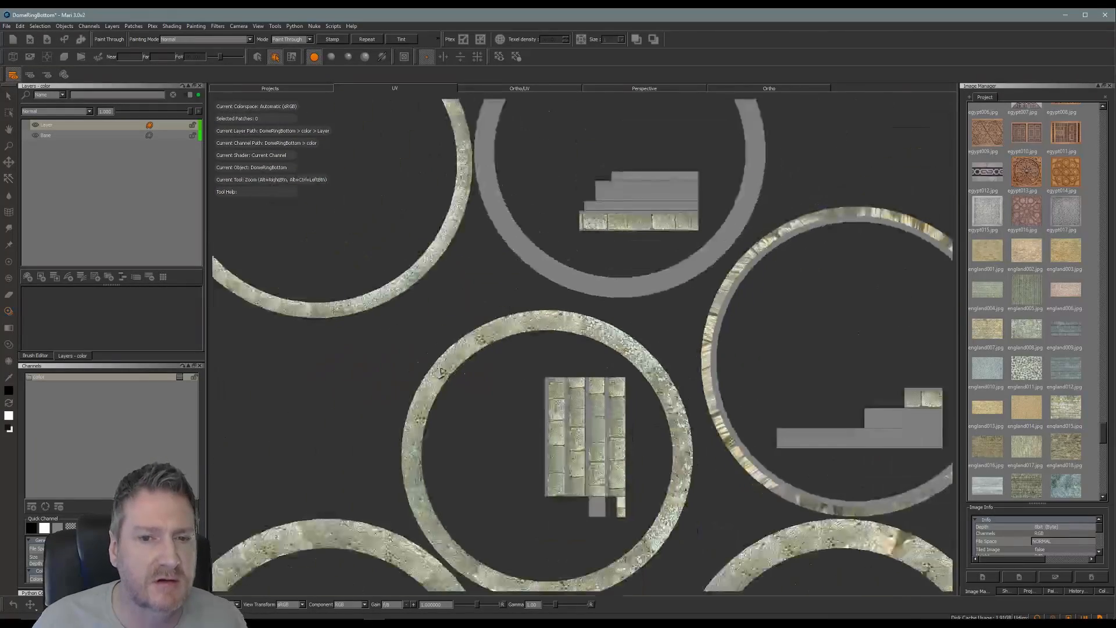
left_click(799, 90)
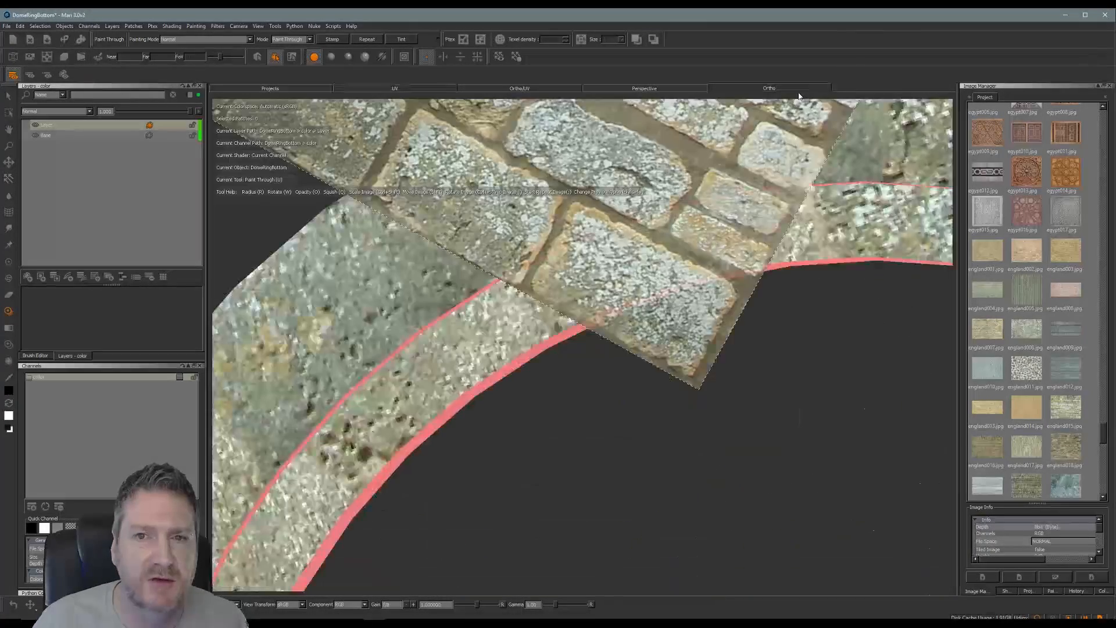
right_click_drag(673, 382, 406, 516, "alt")
mouse_move(407, 515)
left_mouse_down("alt")
mouse_move(541, 448)
mouse_move(644, 354)
mouse_move(620, 324)
mouse_move(518, 336)
mouse_move(651, 428)
mouse_move(676, 406)
mouse_move(672, 393)
left_mouse_up("alt")
key("u")
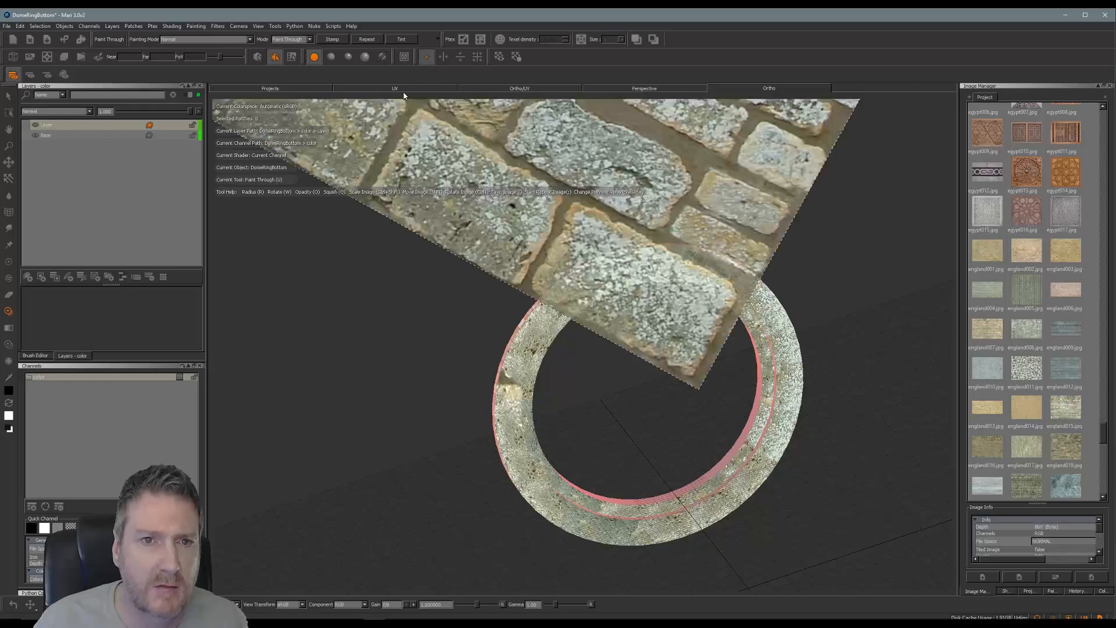
Step: Align the wall image with the mortar seam near the top of the wide UV ring and paint lichen-spotted stone over it
left_click(415, 89)
mouse_move(366, 473)
middle_mouse_down("alt")
mouse_move(486, 256)
mouse_move(473, 157)
mouse_move(353, 170)
mouse_move(241, 107)
middle_mouse_up("alt")
mouse_move(593, 308)
right_mouse_down("alt")
mouse_move(570, 341)
mouse_move(705, 338)
right_mouse_up("alt")
middle_click_drag(684, 342, 630, 405, "alt")
right_click_drag(595, 386, 644, 389, "alt")
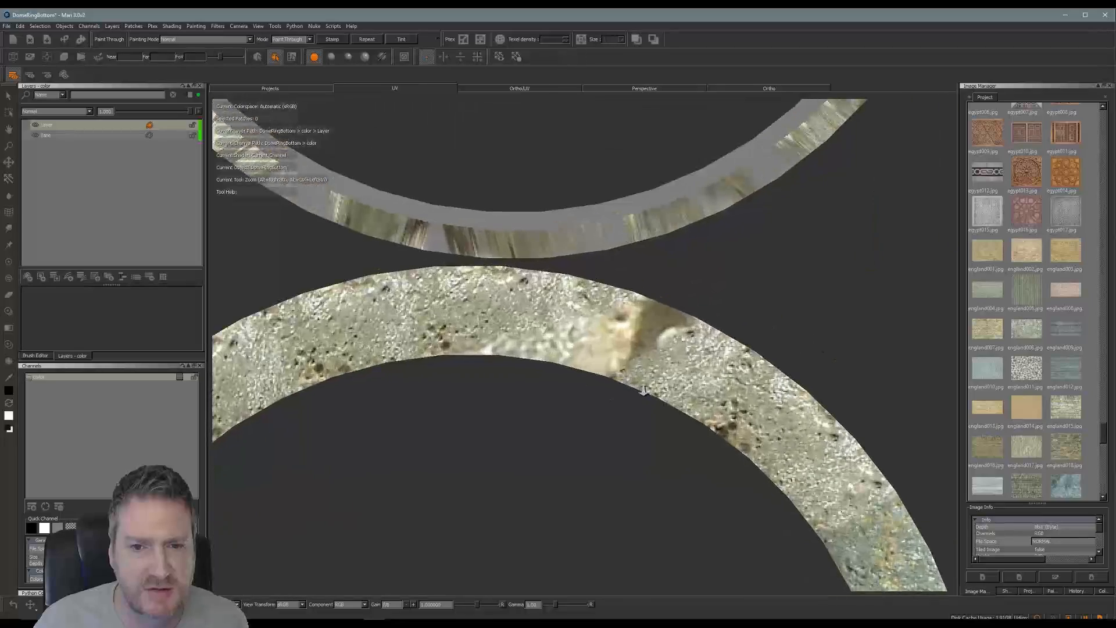
left_click_drag(702, 305, 675, 350, "shift")
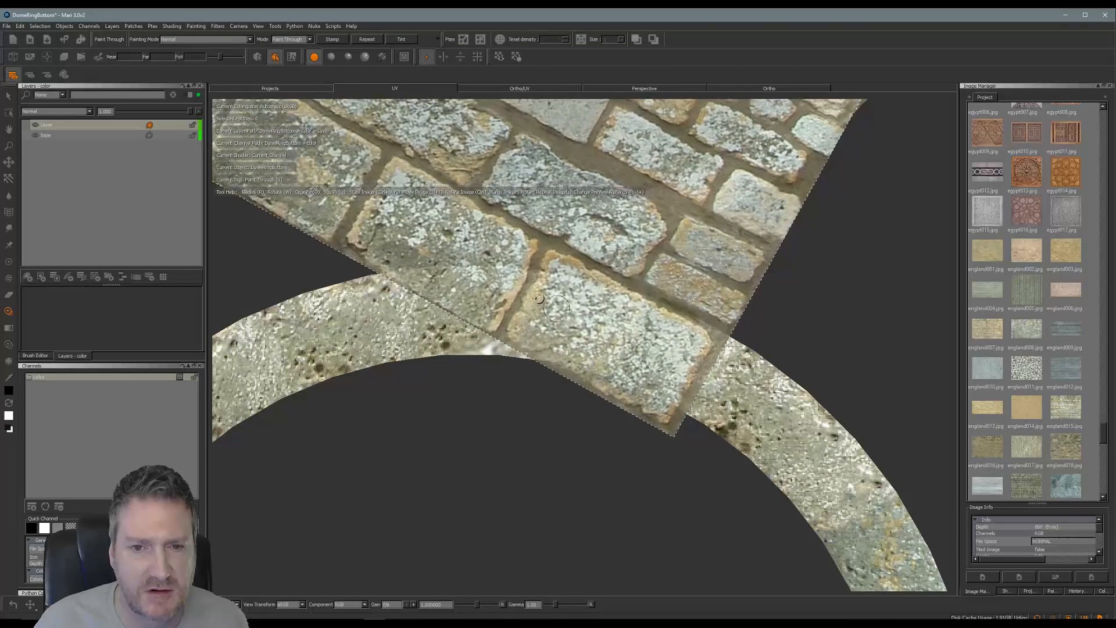
mouse_move(444, 264)
left_mouse_down("ctrl")
mouse_move(502, 295)
mouse_move(446, 319)
left_mouse_up("ctrl")
left_click_drag(619, 316, 647, 318)
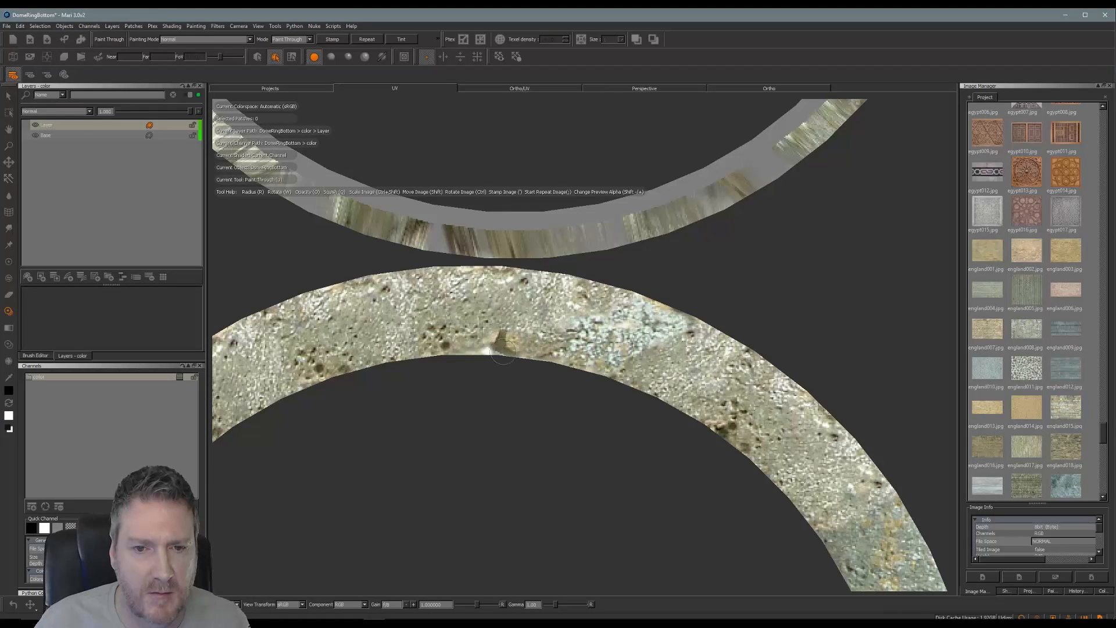
Step: Shift the wall image and touch up the leftover seam patches along the wide ring's inner edge
left_click_drag(504, 351, 507, 350)
left_click_drag(587, 332, 512, 349, "shift")
left_click_drag(541, 346, 502, 344)
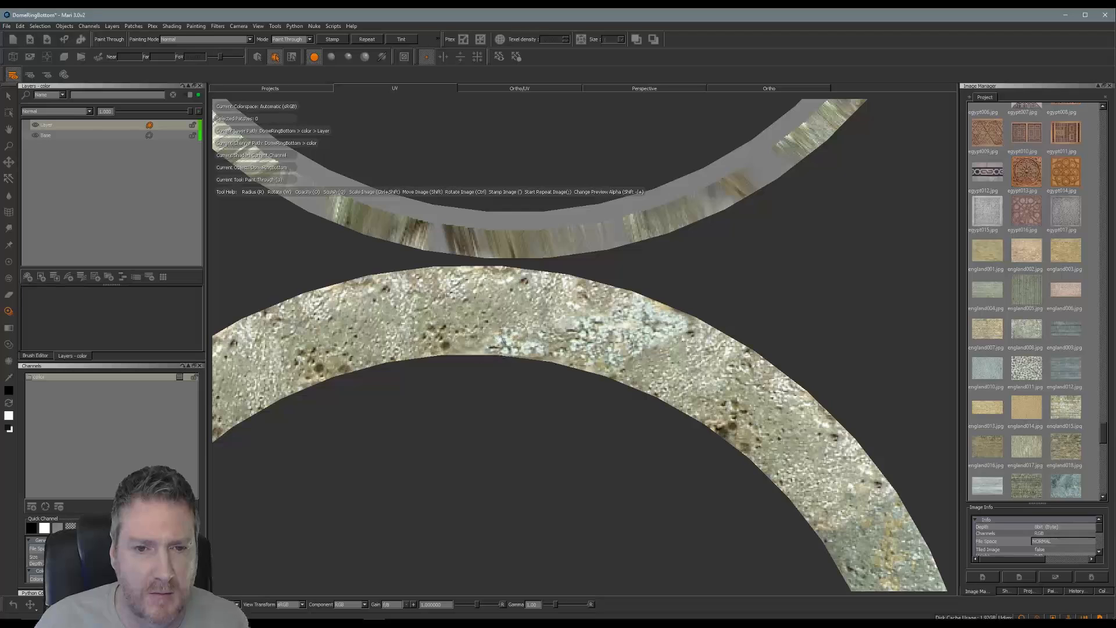
left_click_drag(604, 376, 608, 373)
mouse_move(573, 351)
left_mouse_down("shift")
mouse_move(636, 371)
mouse_move(656, 357)
mouse_move(620, 383)
left_mouse_up("shift")
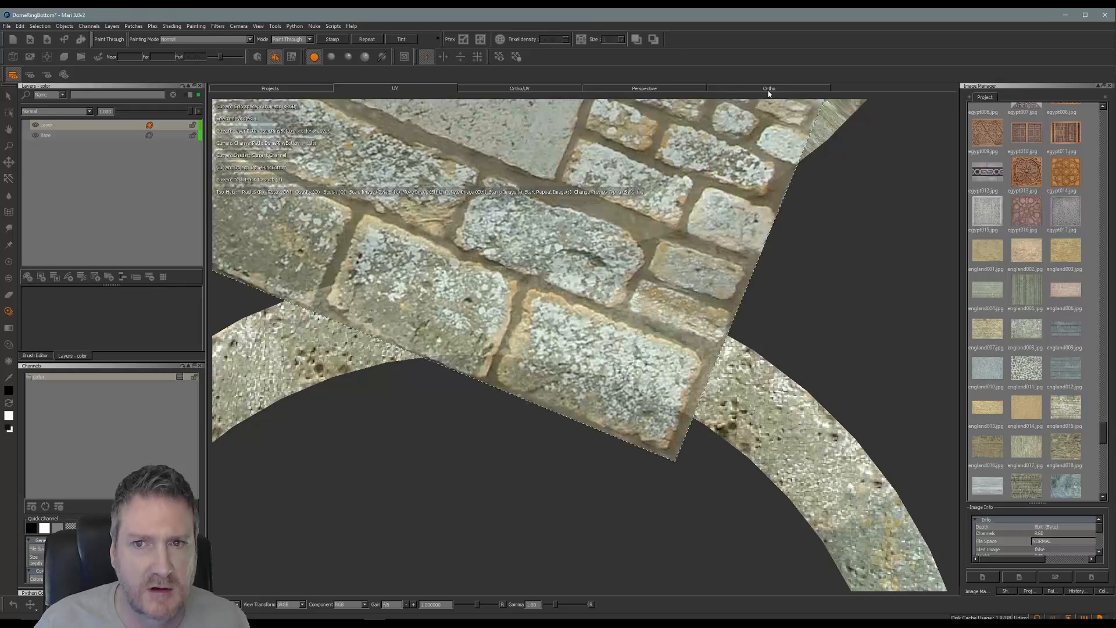
Step: Examine the ring in the orthographic view from several angles, including the unpainted band on its inside
key("ctrl+shift+Tab")
key("ctrl+shift+Tab")
left_click_drag(778, 225, 749, 216, "alt")
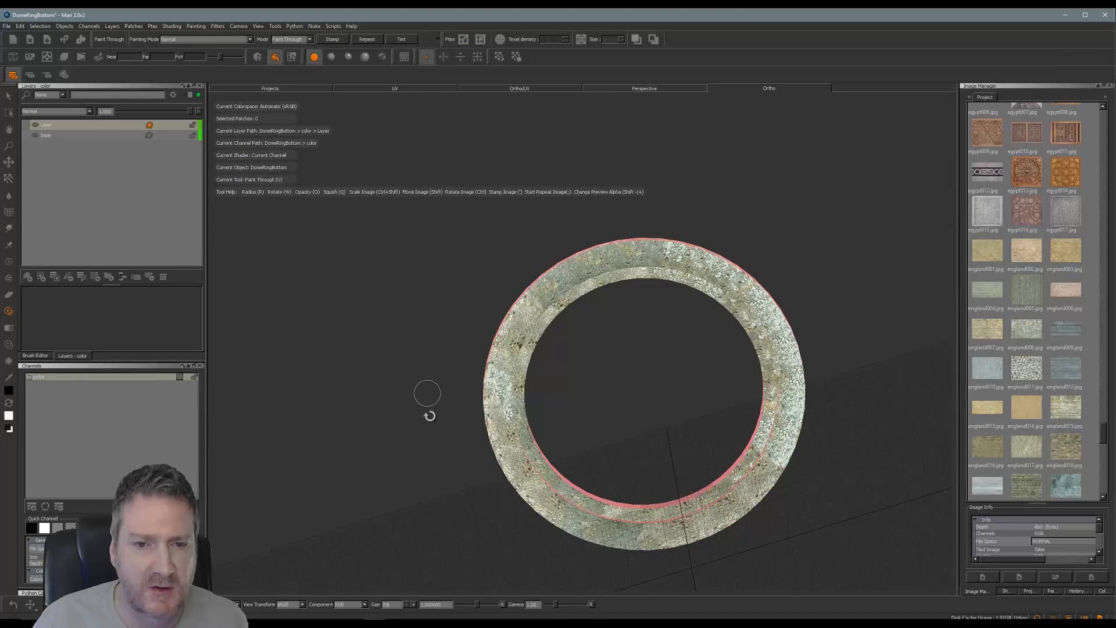
left_click_drag(763, 157, 730, 157, "alt")
left_click_drag(590, 169, 558, 349, "alt")
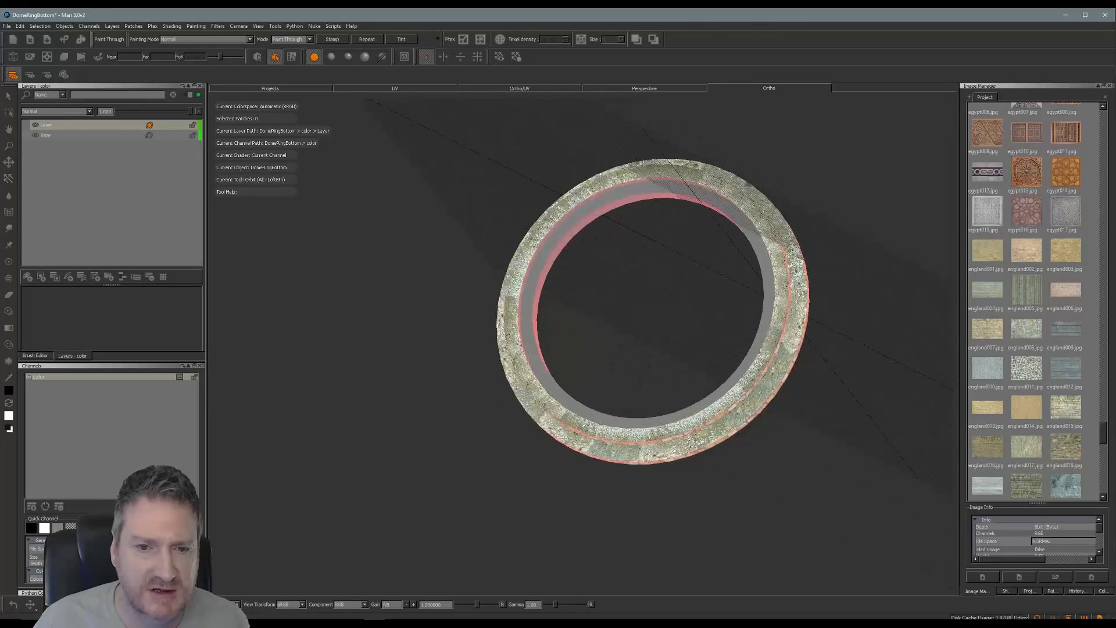
right_click_drag(558, 348, 674, 365, "alt")
middle_click_drag(674, 364, 789, 410, "alt")
left_click_drag(661, 354, 669, 378, "alt")
right_click_drag(668, 375, 776, 364, "alt")
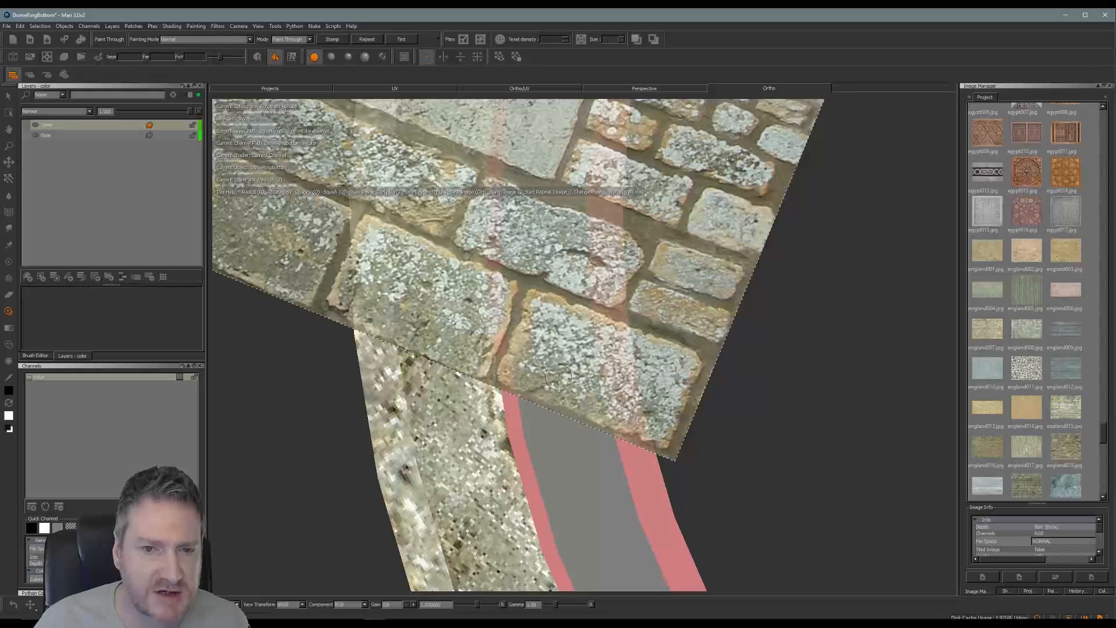
left_click_drag(561, 363, 554, 351)
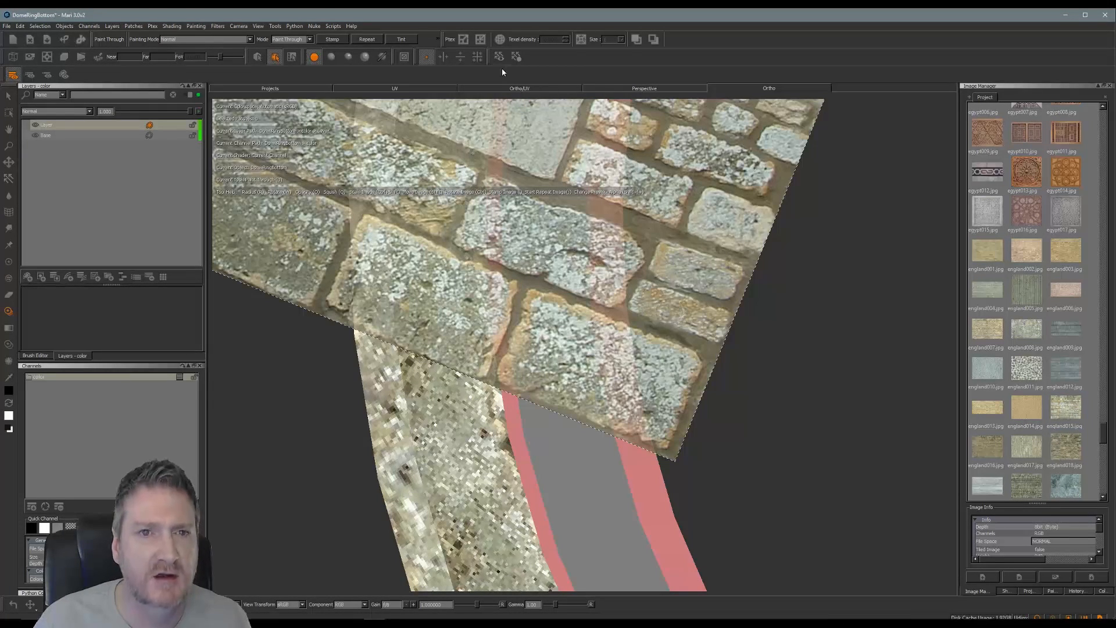
Step: Lay the wall image nearly level over the top of the blank ring shell in the UV view and paint its lichen-spotted block
left_click(393, 89)
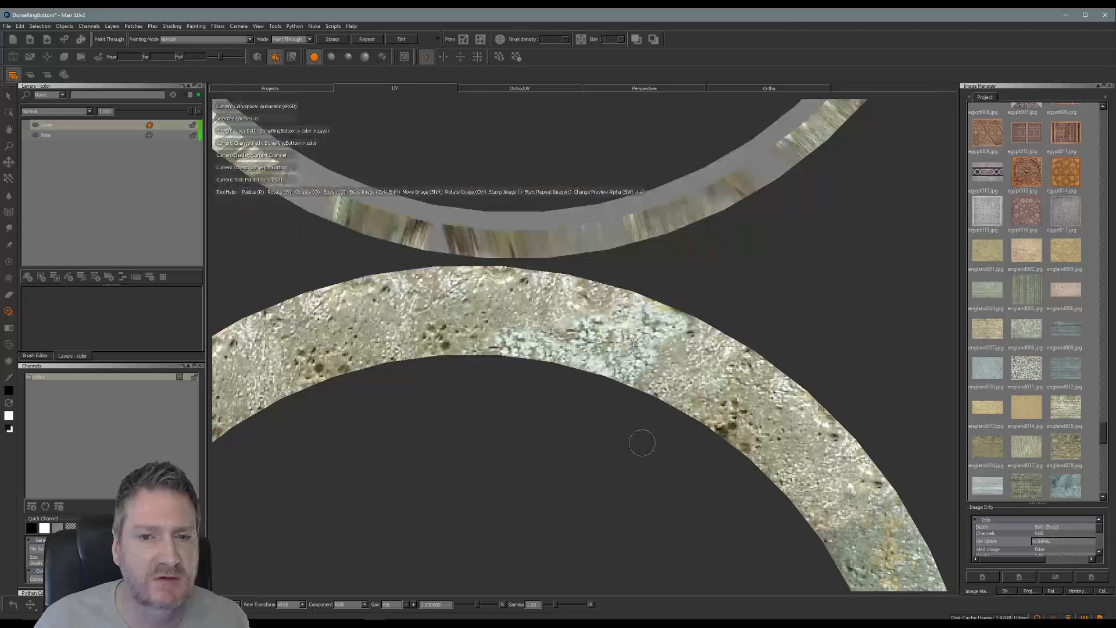
right_click_drag(331, 470, 341, 465, "alt")
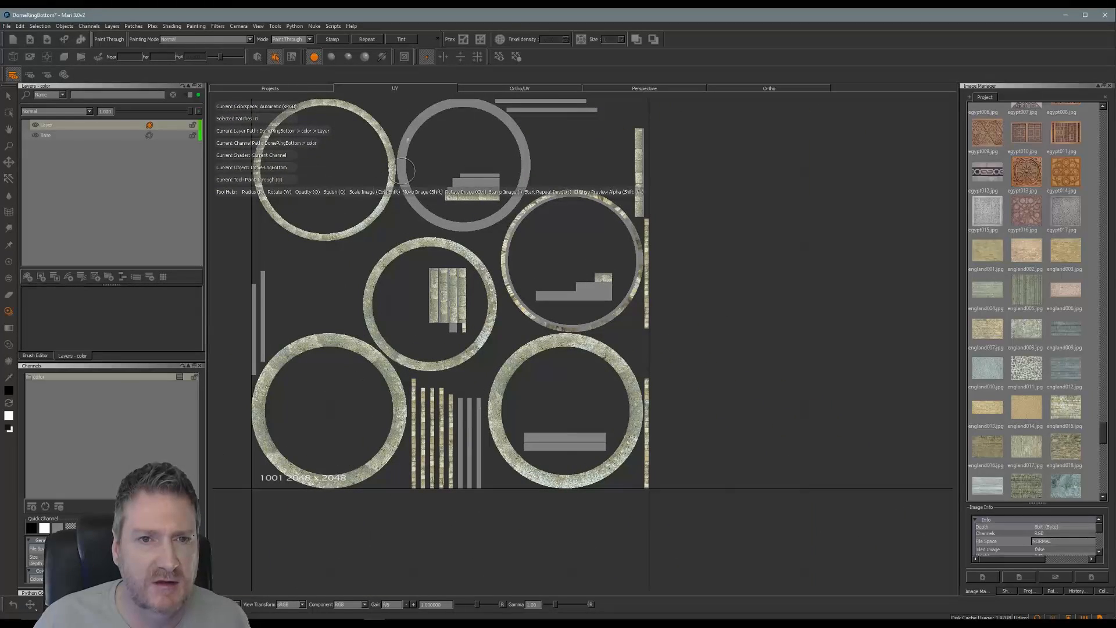
middle_click_drag(416, 146, 513, 317, "alt")
right_click_drag(516, 316, 684, 290, "alt")
middle_click_drag(586, 239, 616, 381, "alt")
right_click_drag(615, 381, 637, 353, "alt")
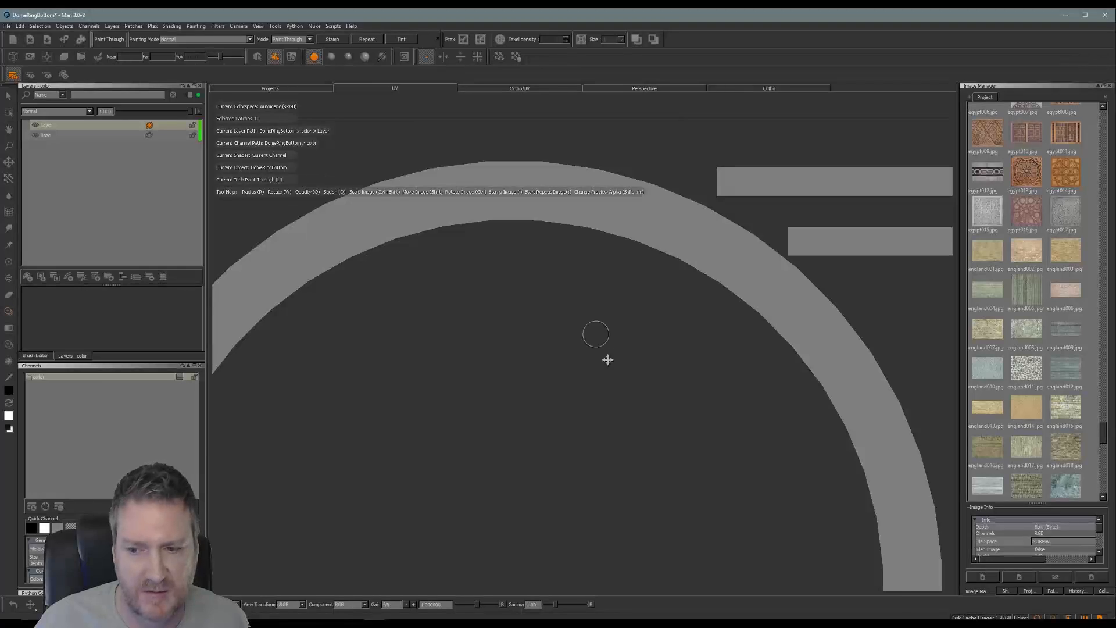
middle_click_drag(588, 334, 633, 392, "alt")
left_click_drag(610, 387, 797, 299, "ctrl")
mouse_move(542, 397)
right_mouse_down("alt")
mouse_move(651, 383)
mouse_move(610, 401)
right_mouse_up("alt")
mouse_move(610, 401)
middle_mouse_down("alt")
mouse_move(680, 456)
mouse_move(694, 447)
middle_mouse_up("alt")
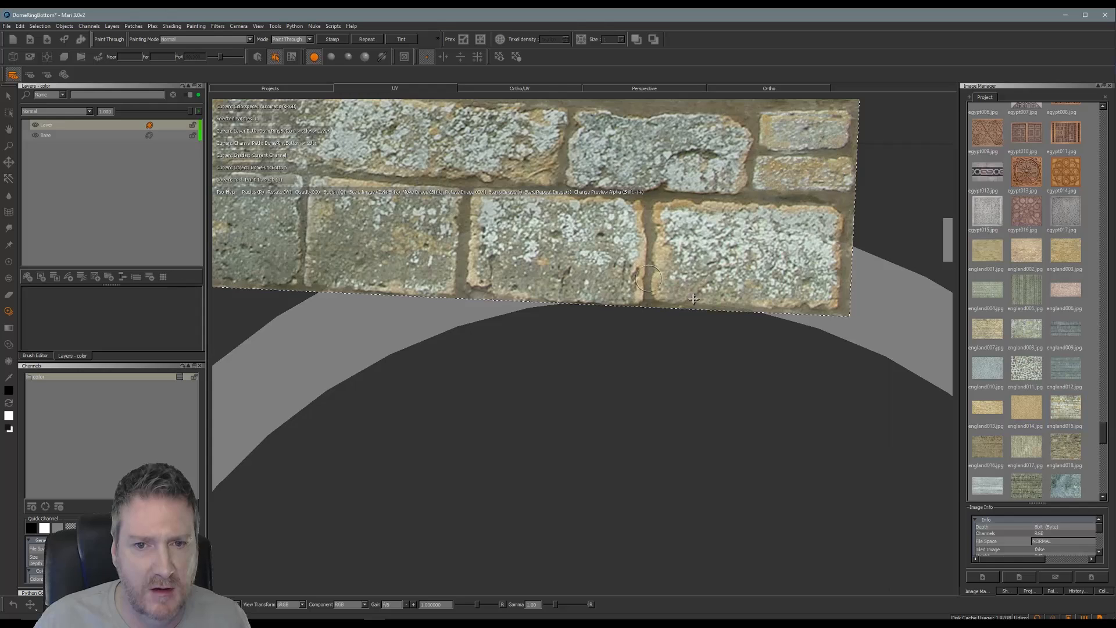
left_click_drag(693, 298, 773, 301, "shift")
mouse_move(658, 235)
left_mouse_down()
mouse_move(617, 222)
mouse_move(584, 307)
mouse_move(573, 288)
mouse_move(615, 273)
mouse_move(660, 192)
mouse_move(706, 256)
mouse_move(726, 249)
mouse_move(683, 224)
mouse_move(652, 283)
left_mouse_up()
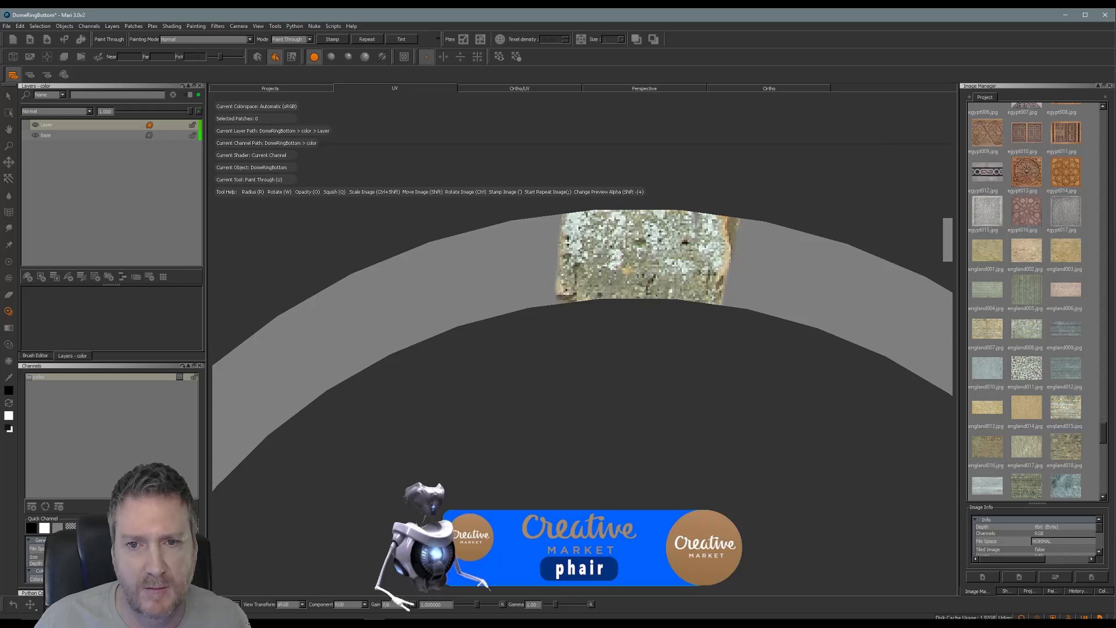
key("b")
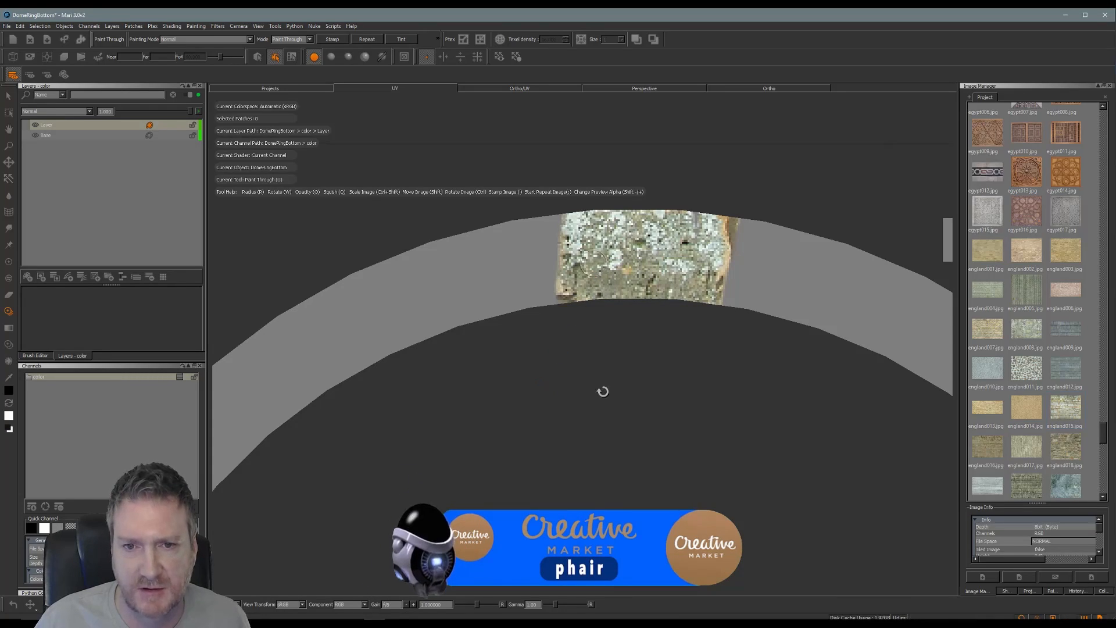
Step: Tilt the wall image to match the shell left of the painted block and paint the next yellowish block up to its joint
mouse_move(410, 254)
left_mouse_down("ctrl")
mouse_move(453, 297)
mouse_move(486, 301)
left_mouse_up("ctrl")
mouse_move(509, 240)
left_mouse_down("shift")
mouse_move(518, 285)
mouse_move(514, 265)
left_mouse_up("shift")
left_click_drag(566, 219, 559, 282)
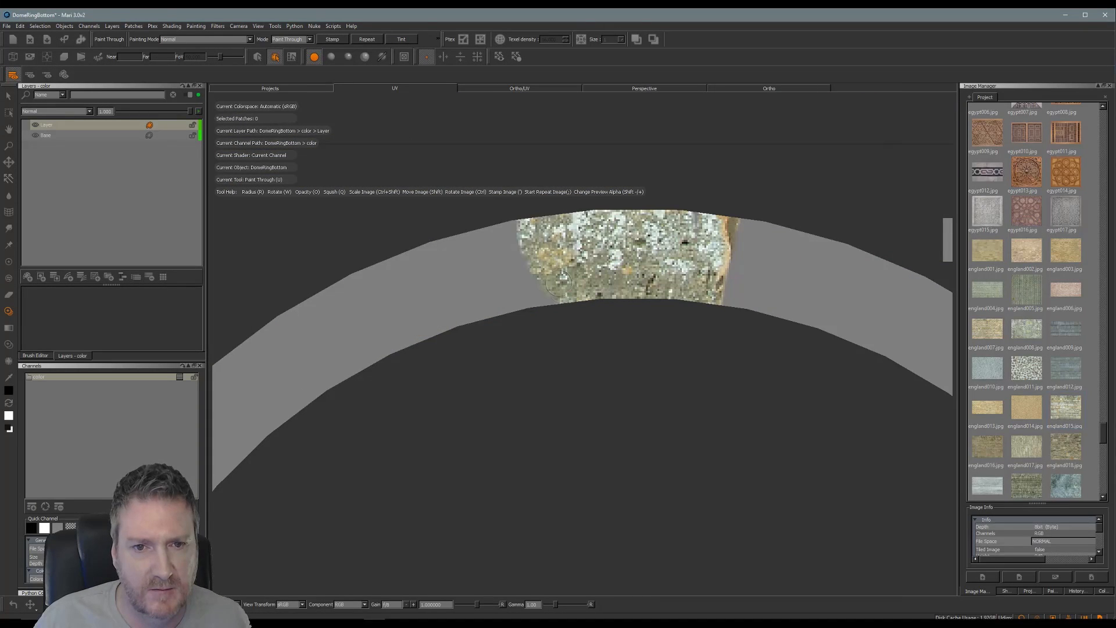
mouse_move(509, 244)
left_mouse_down()
mouse_move(470, 256)
mouse_move(451, 241)
left_mouse_up()
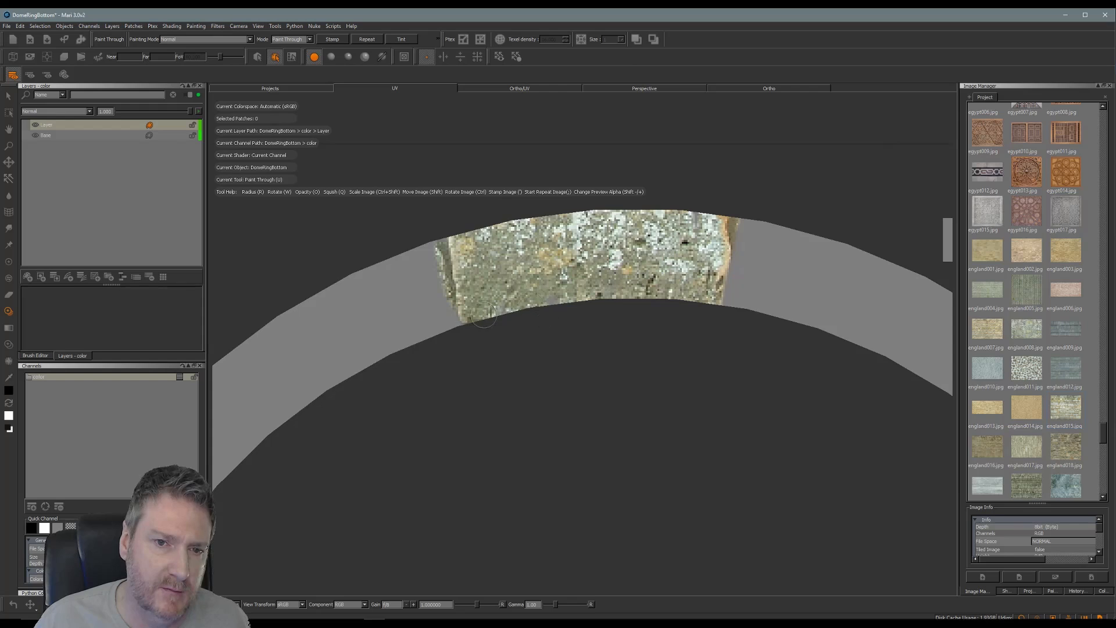
left_click_drag(483, 317, 516, 321)
Step: Tilt and shift the wall image to follow the shell's left arc, paint the greenish pitted block to its joint, and cover the seam patches
left_click_drag(383, 285, 451, 367, "ctrl")
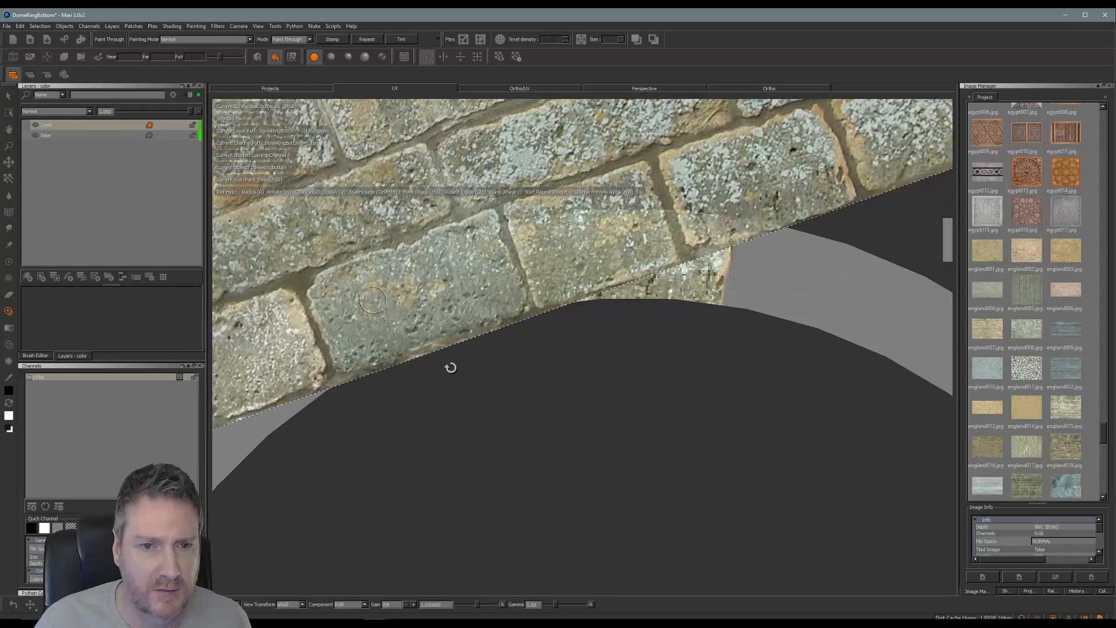
mouse_move(474, 306)
left_mouse_down("shift")
mouse_move(437, 322)
mouse_move(447, 287)
mouse_move(418, 272)
left_mouse_up("shift")
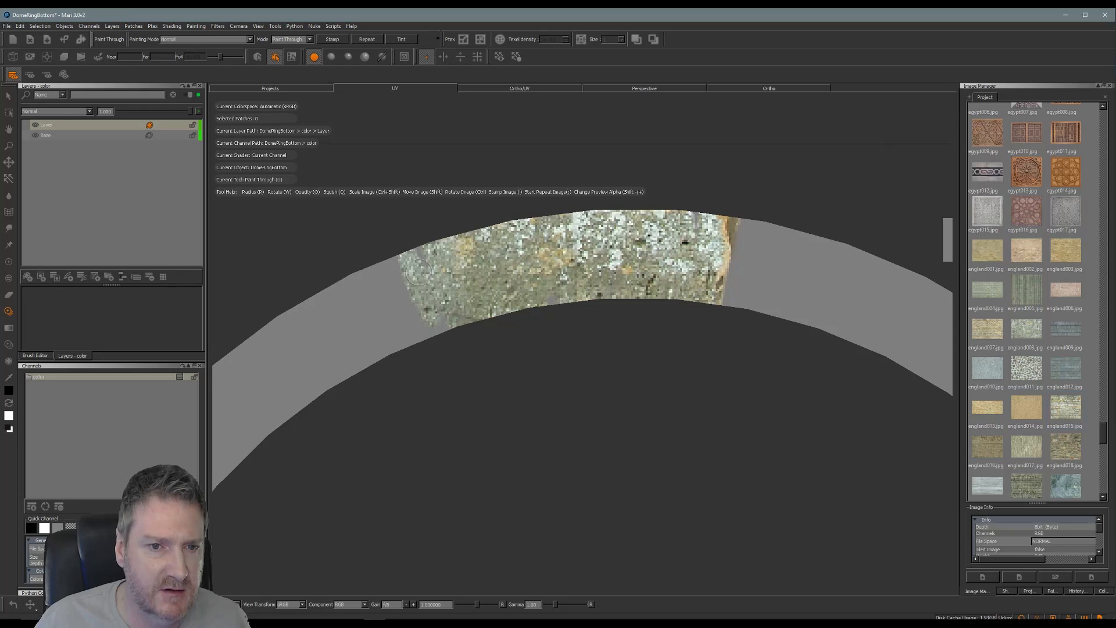
mouse_move(422, 314)
left_mouse_down()
mouse_move(380, 306)
mouse_move(349, 326)
mouse_move(296, 331)
mouse_move(279, 361)
mouse_move(300, 379)
left_mouse_up()
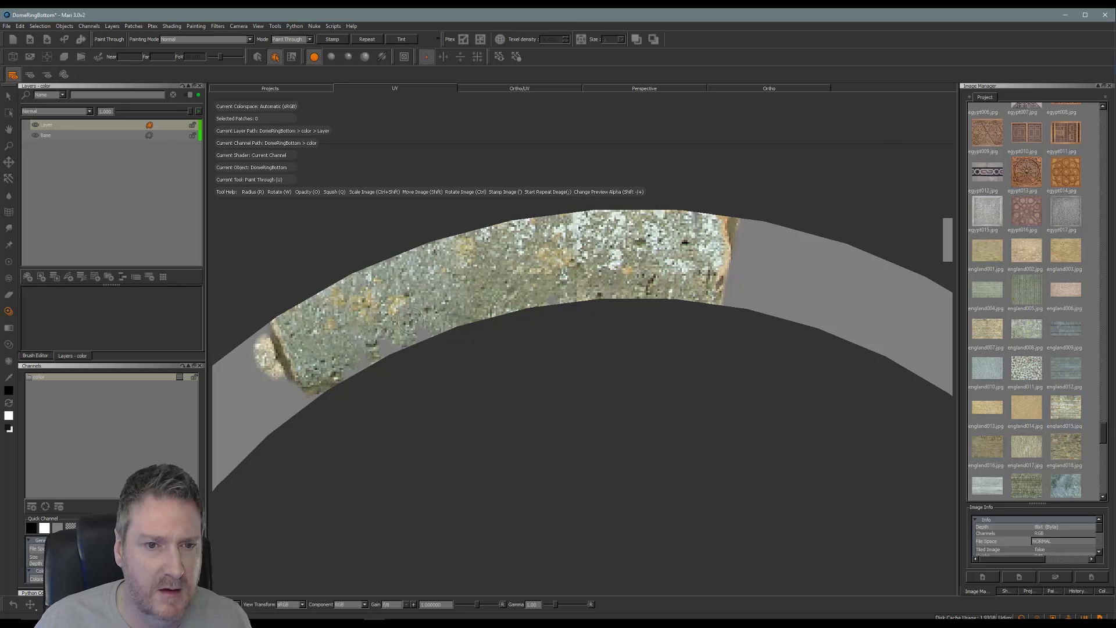
left_click_drag(438, 331, 456, 349)
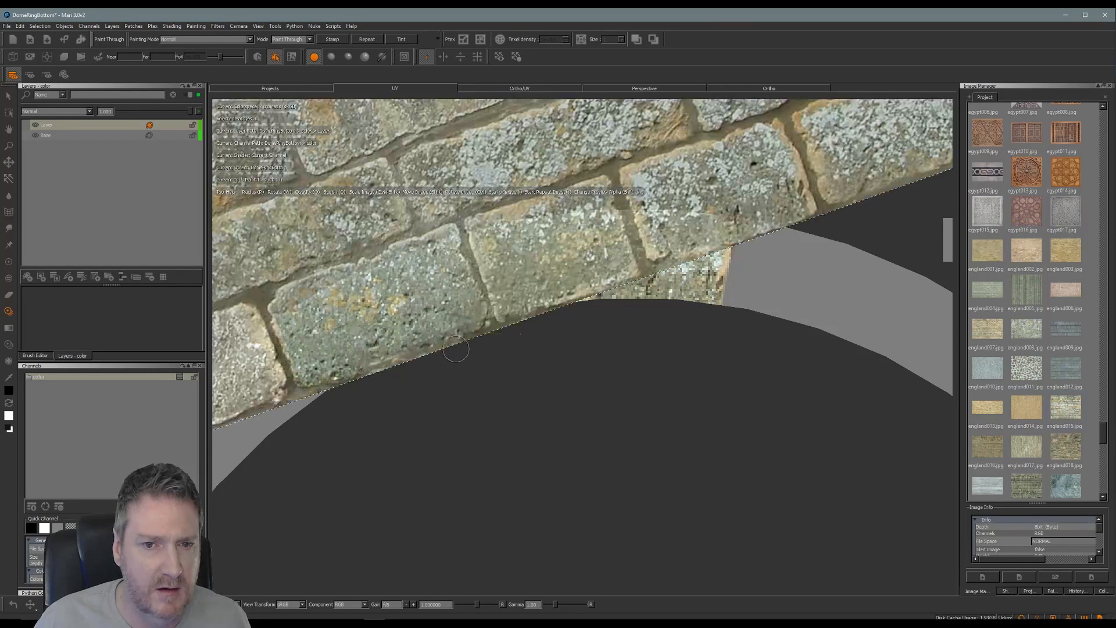
mouse_move(561, 279)
left_mouse_down("shift")
mouse_move(569, 311)
mouse_move(551, 297)
mouse_move(510, 345)
left_mouse_up("shift")
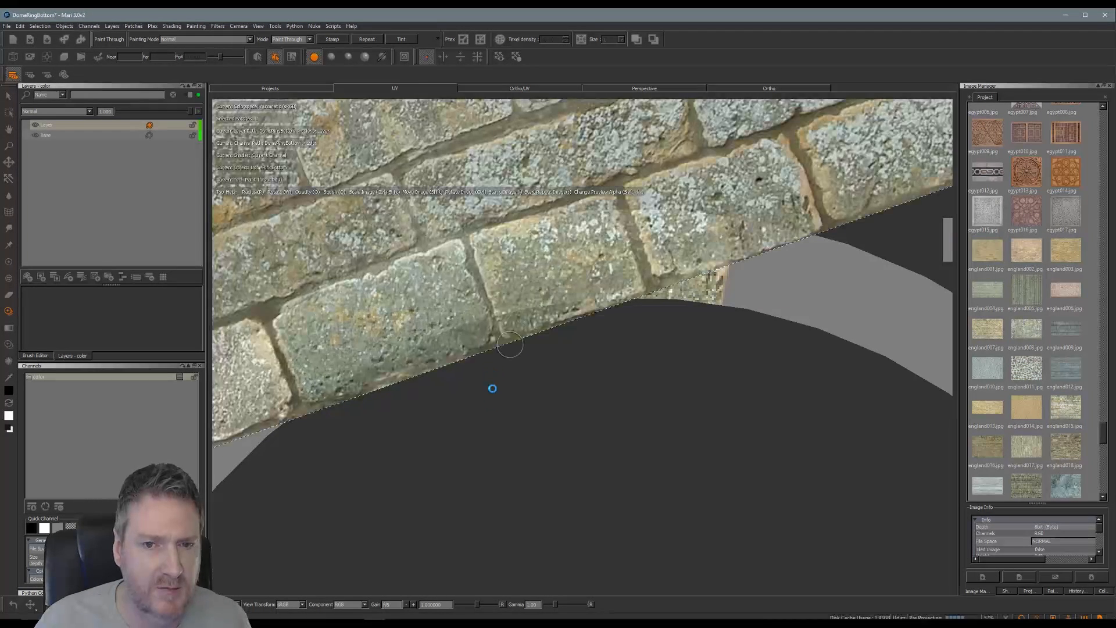
Step: Tilt the wall image more steeply to match the descending left arc and paint the greenish pitted block again over the next section
mouse_move(492, 452)
middle_mouse_down("alt")
mouse_move(675, 403)
mouse_move(712, 356)
middle_mouse_up("alt")
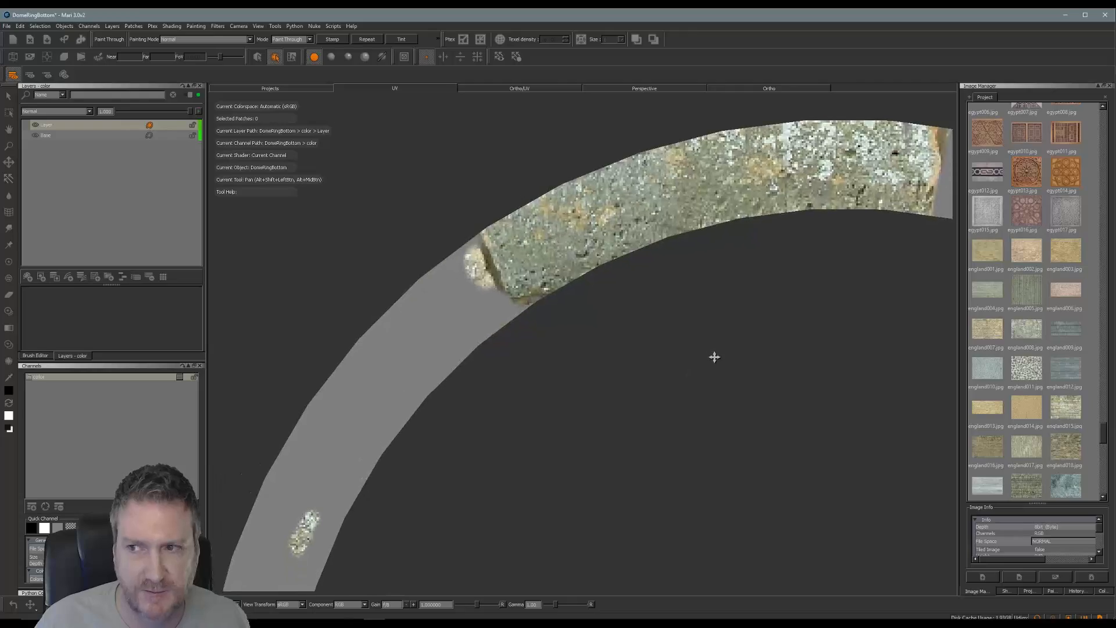
left_click_drag(327, 329, 406, 415, "ctrl")
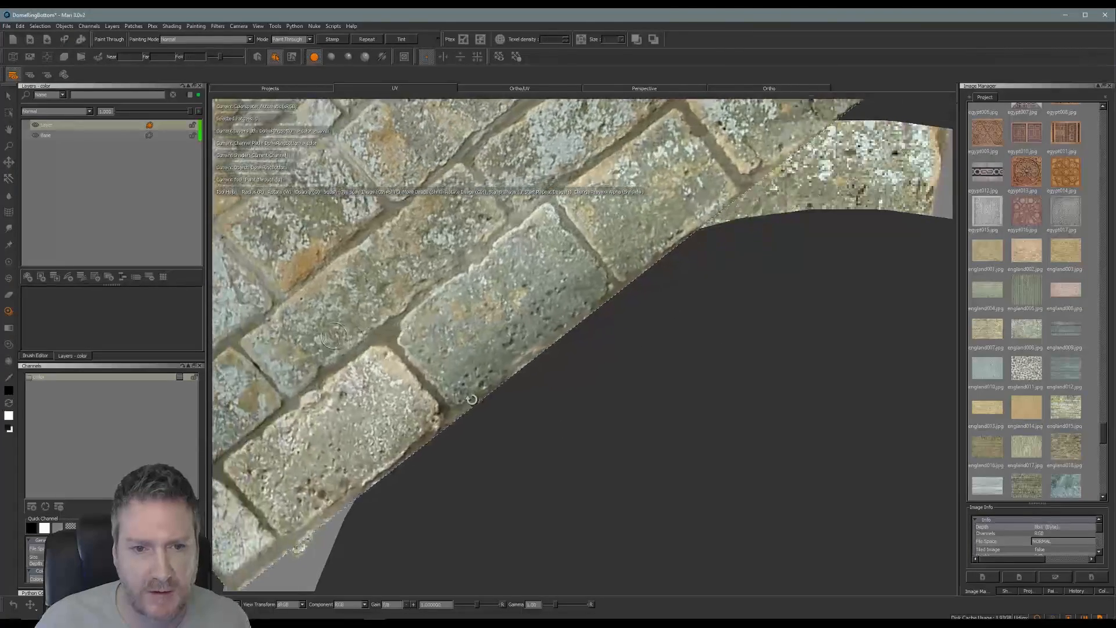
mouse_move(514, 334)
left_mouse_down("shift")
mouse_move(537, 314)
mouse_move(437, 263)
mouse_move(485, 329)
mouse_move(475, 327)
mouse_move(509, 272)
mouse_move(489, 290)
mouse_move(474, 258)
mouse_move(489, 315)
left_mouse_up("shift")
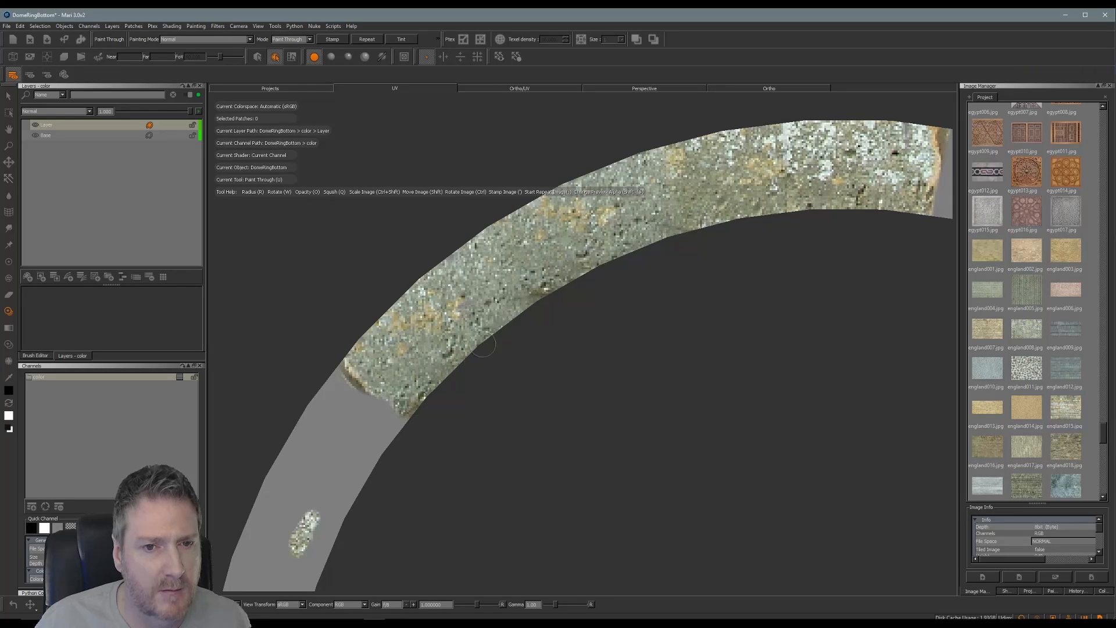
key("b")
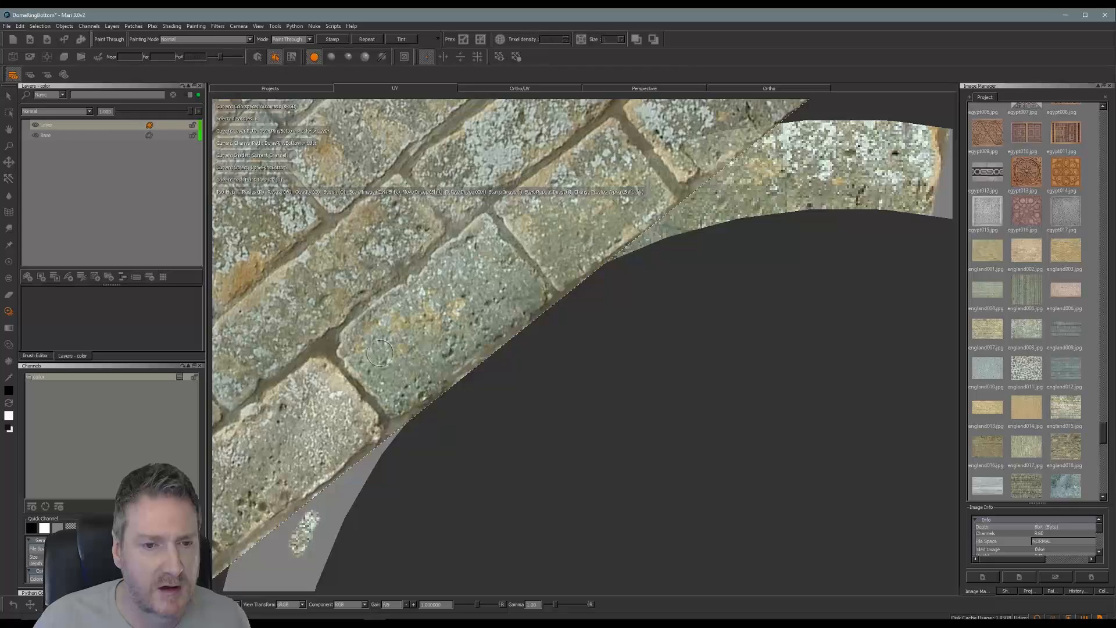
Step: Realign the wall image farther down the left arc and paint its pale pitted block from the greenish section to the dark joint
mouse_move(379, 353)
left_mouse_down("shift")
mouse_move(488, 310)
mouse_move(492, 297)
left_mouse_up("shift")
mouse_move(512, 336)
left_mouse_down("ctrl")
mouse_move(579, 267)
mouse_move(546, 218)
mouse_move(535, 295)
left_mouse_up("ctrl")
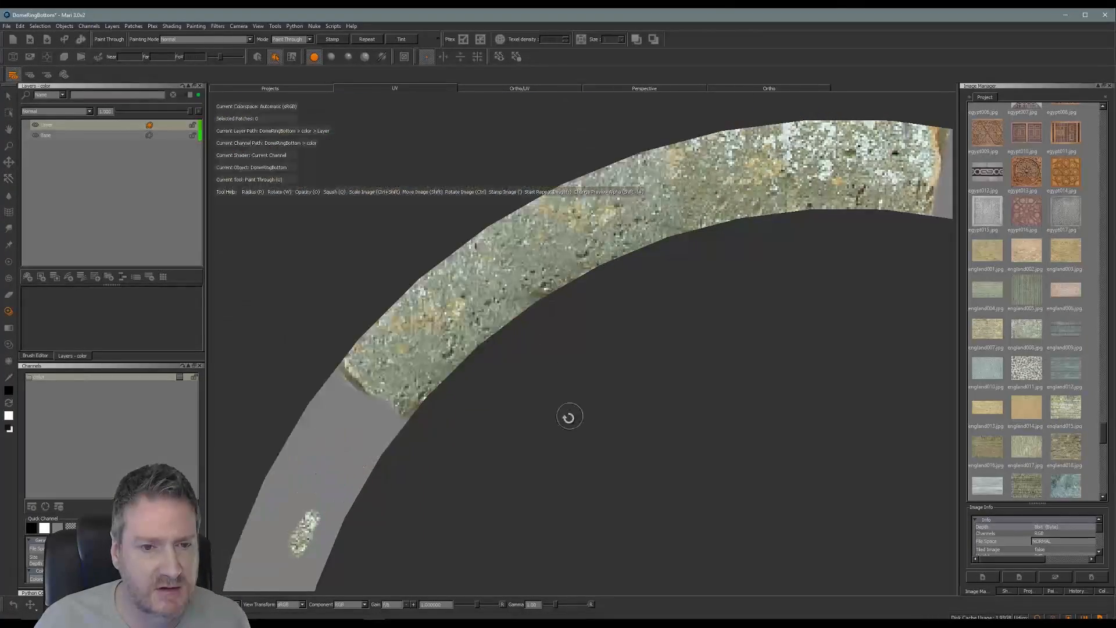
scroll(679, 256, "up", 8)
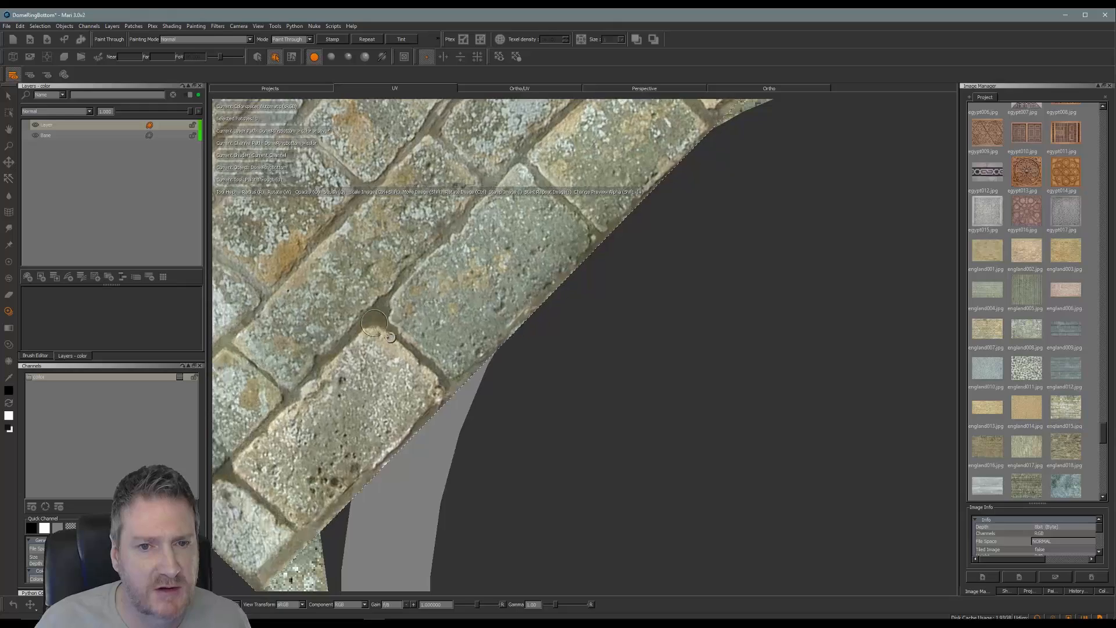
mouse_move(390, 337)
left_mouse_down("ctrl")
mouse_move(468, 344)
mouse_move(504, 188)
mouse_move(553, 204)
mouse_move(508, 227)
mouse_move(486, 217)
mouse_move(538, 264)
mouse_move(494, 250)
mouse_move(474, 264)
mouse_move(440, 242)
mouse_move(433, 314)
mouse_move(411, 328)
mouse_move(456, 372)
mouse_move(408, 358)
mouse_move(388, 370)
left_mouse_up("ctrl")
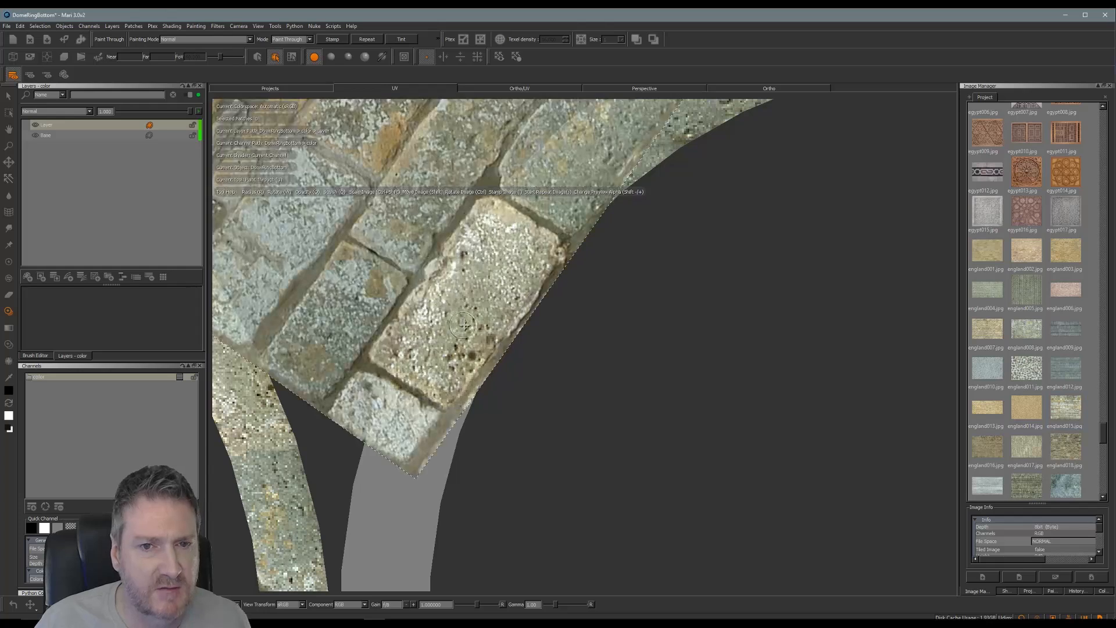
mouse_move(464, 323)
left_mouse_down("shift")
mouse_move(526, 276)
mouse_move(566, 284)
left_mouse_up("shift")
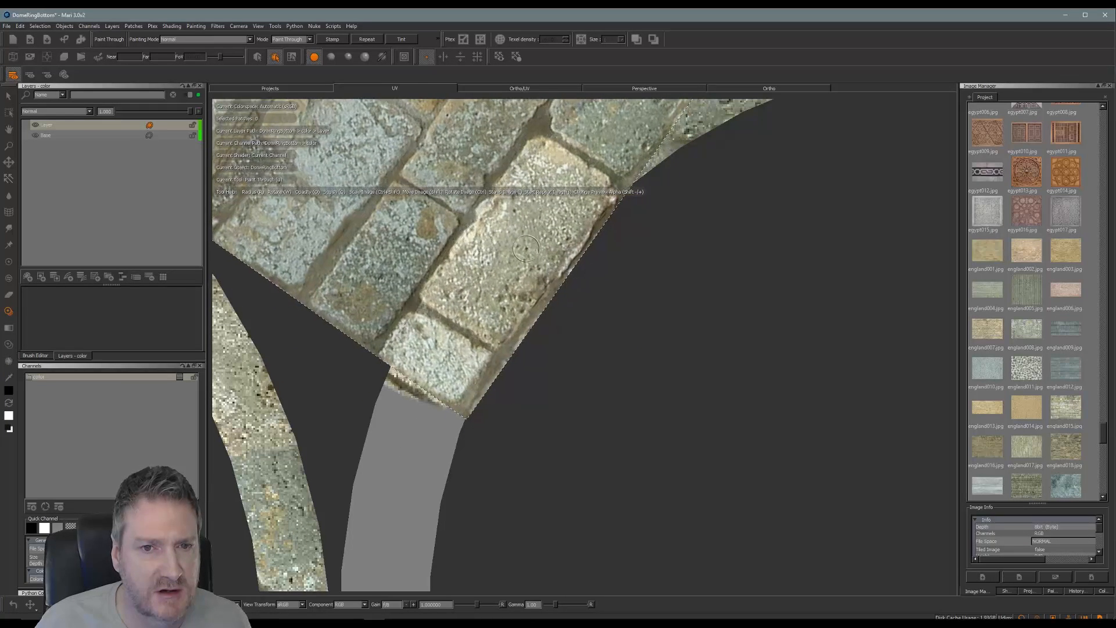
left_click_drag(532, 235, 543, 230)
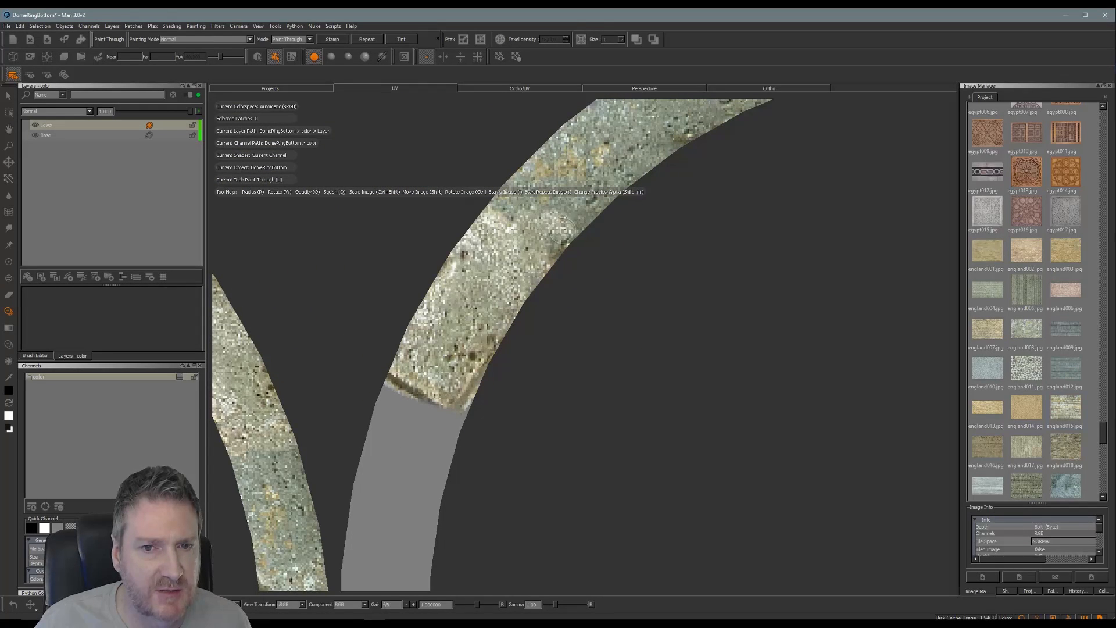
mouse_move(604, 241)
left_mouse_down()
mouse_move(499, 251)
mouse_move(507, 217)
mouse_move(507, 234)
left_mouse_up()
key("b")
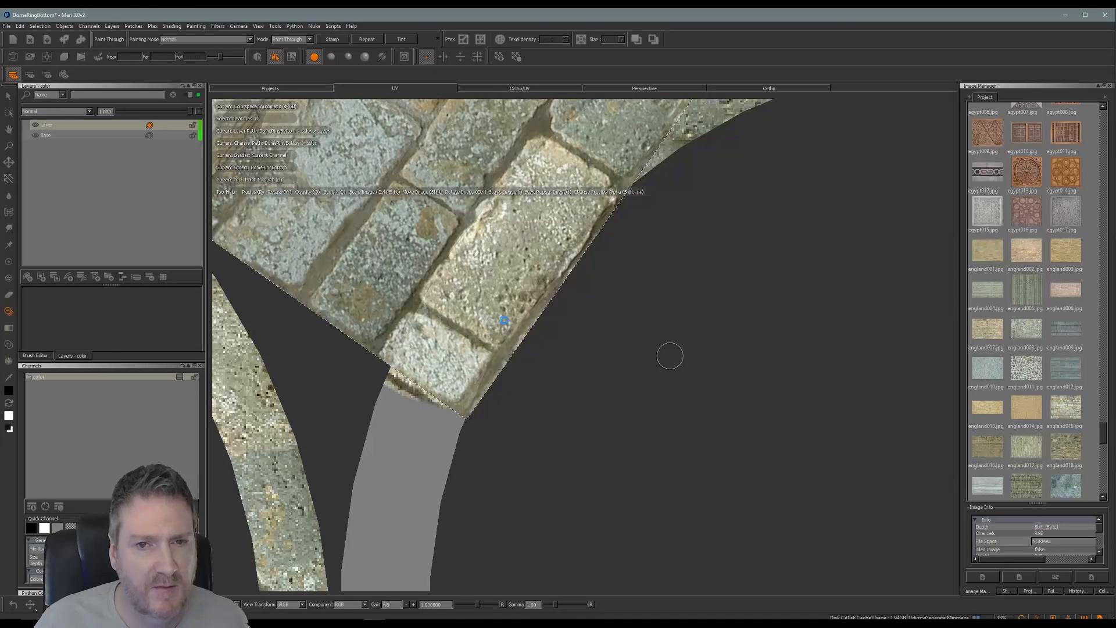
Step: Rotate the wall image steeper below the painted pale section, paint the pale block onto the shell again, and fill the remaining grey gaps
left_click_drag(466, 303, 568, 307, "ctrl")
middle_click_drag(663, 398, 730, 300, "alt")
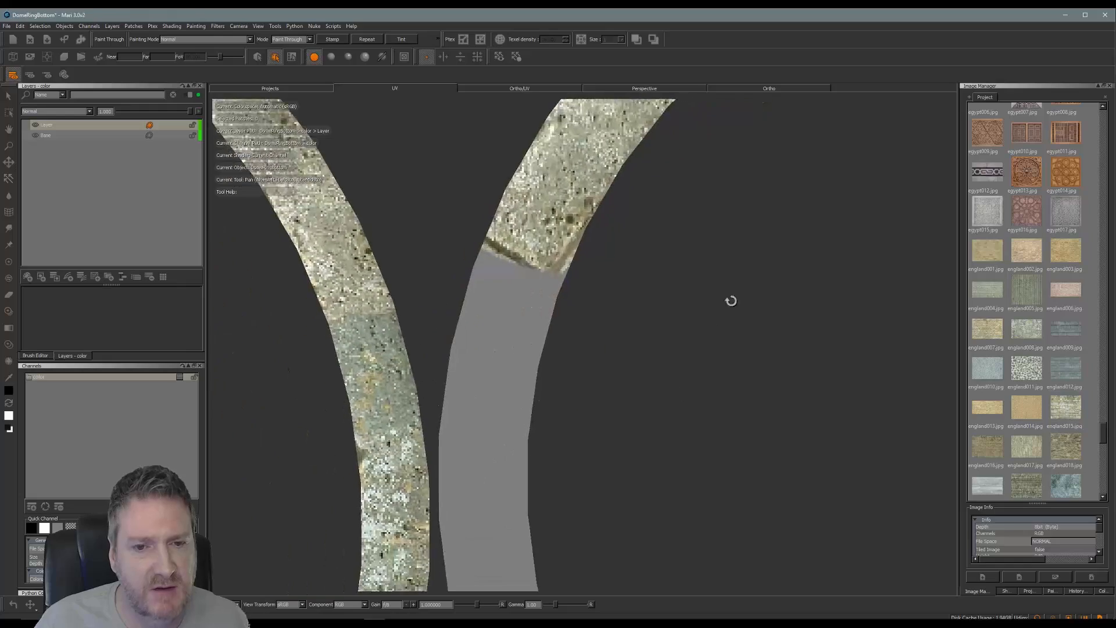
key("j")
left_click_drag(628, 313, 642, 364, "shift")
left_click_drag(337, 520, 333, 524, "shift")
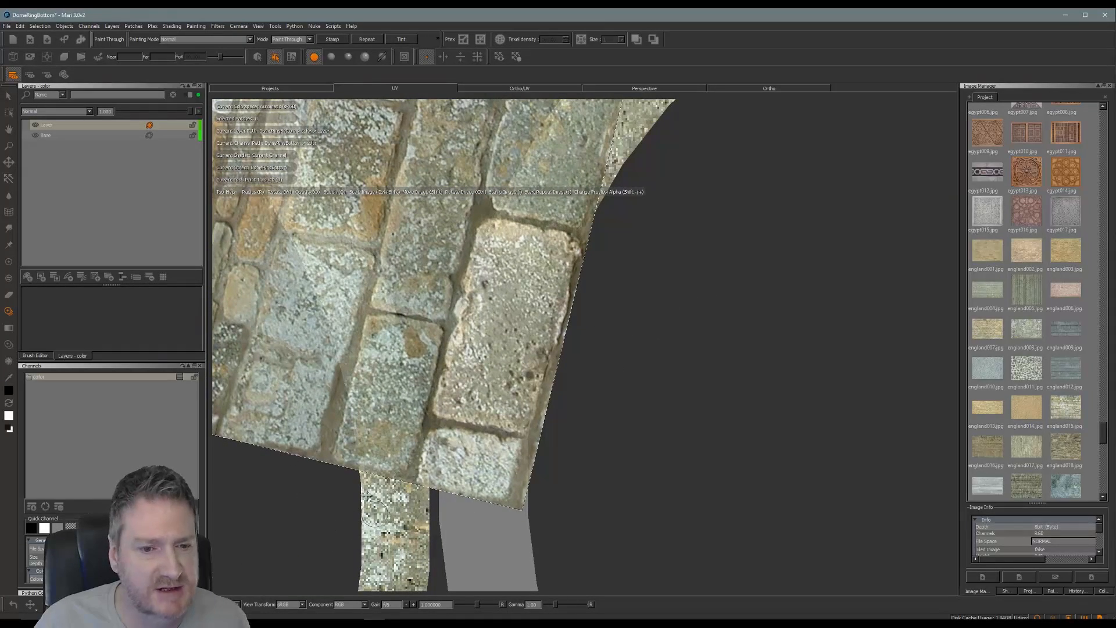
mouse_move(558, 250)
left_mouse_down()
mouse_move(497, 247)
mouse_move(581, 278)
left_mouse_up()
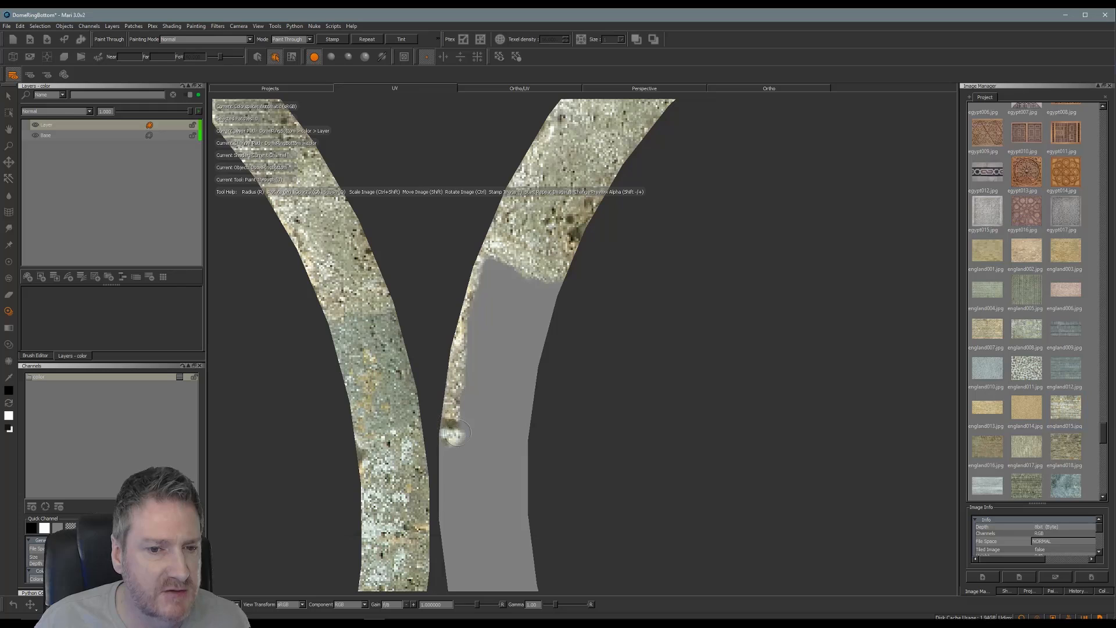
mouse_move(457, 433)
left_mouse_down()
mouse_move(550, 433)
mouse_move(532, 308)
mouse_move(482, 273)
mouse_move(497, 303)
mouse_move(478, 310)
left_mouse_up()
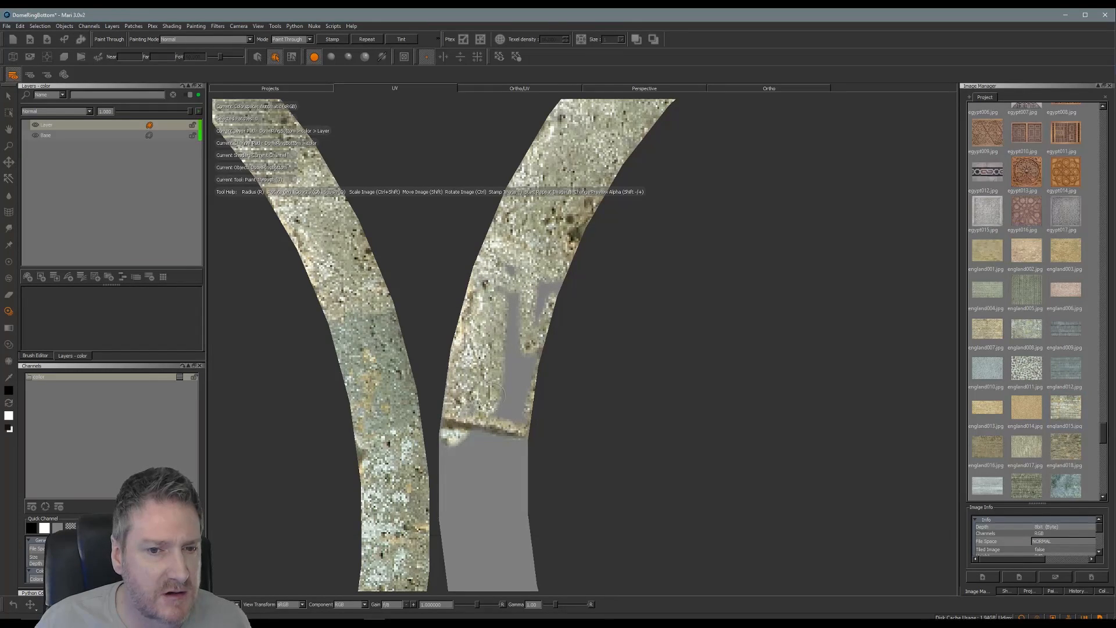
mouse_move(493, 391)
left_mouse_down()
mouse_move(523, 356)
mouse_move(513, 268)
mouse_move(549, 293)
left_mouse_up()
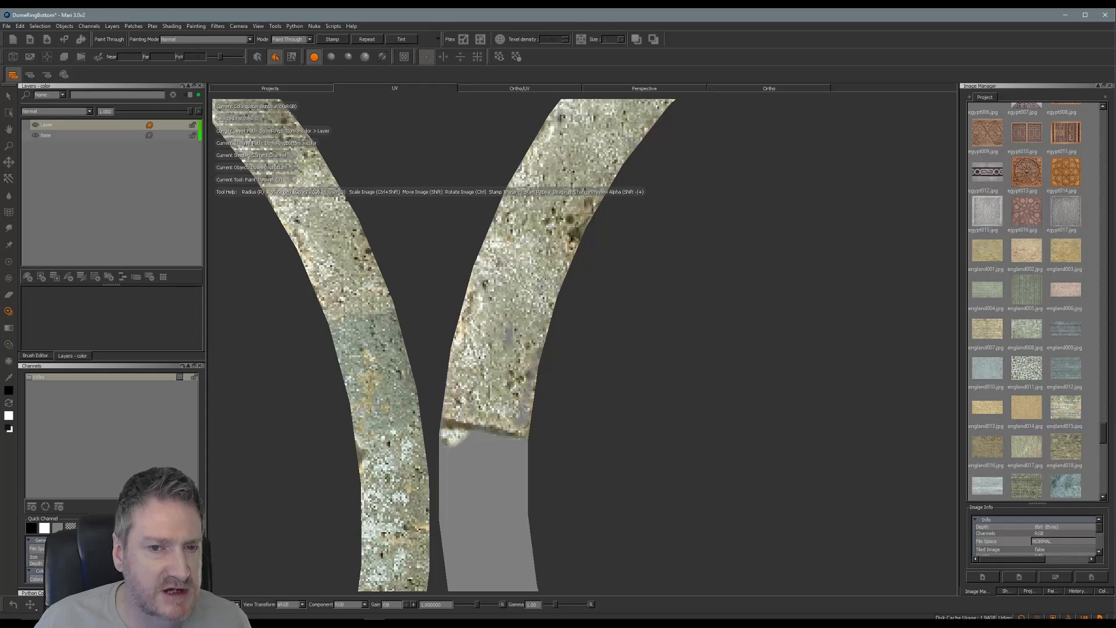
left_click_drag(506, 323, 544, 267, "shift")
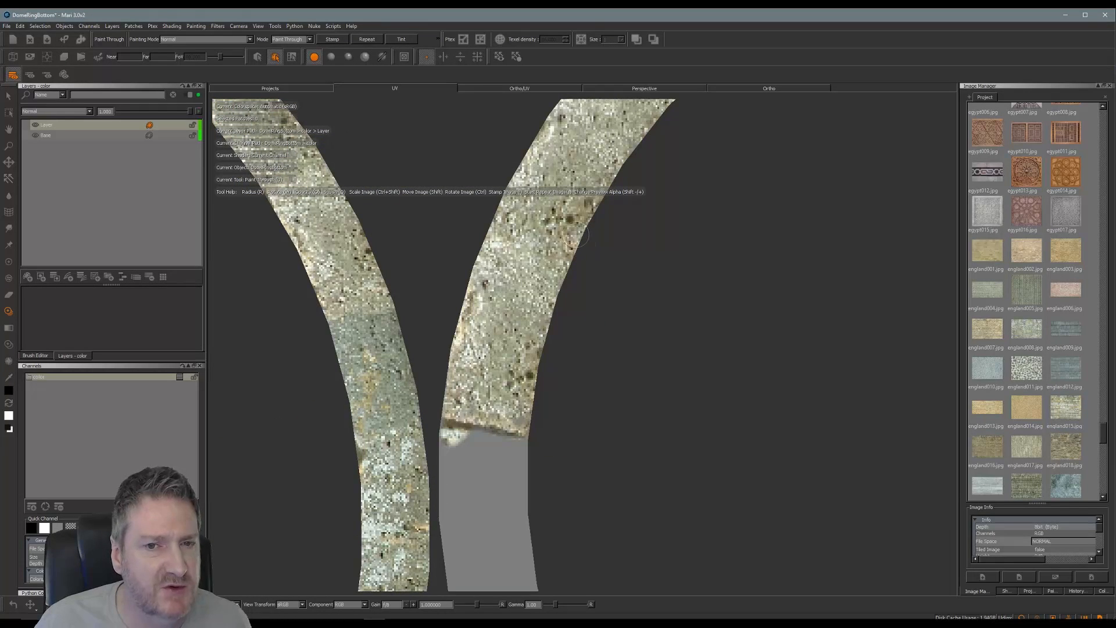
key("shift")
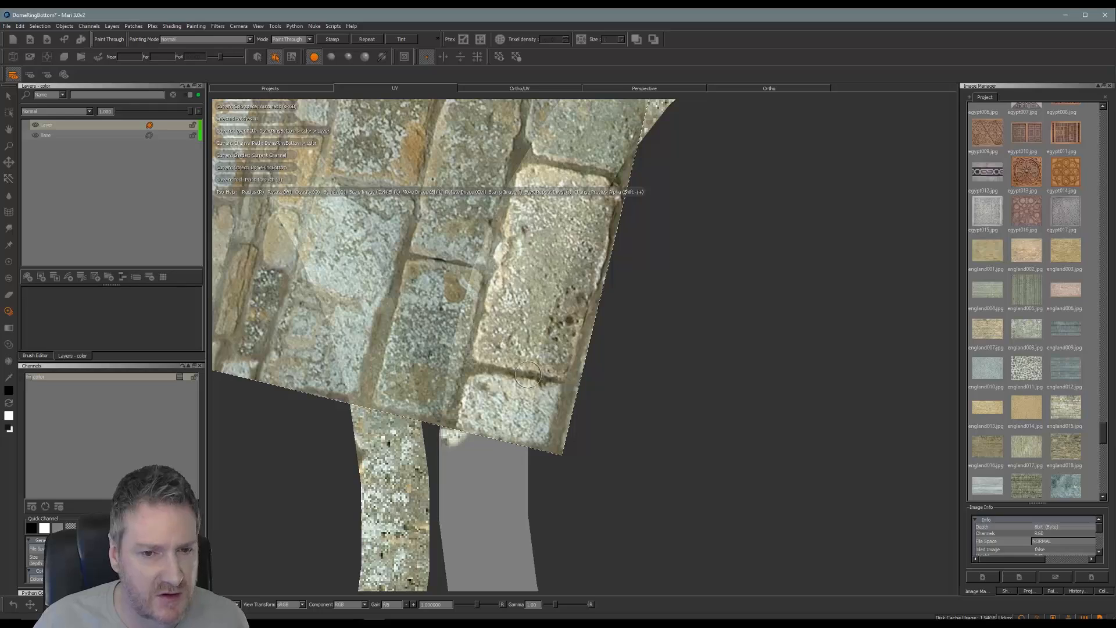
Step: Set the wall image upright over the shell's near-vertical left side and paint another pale pitted block down to its joint
key("b")
middle_click_drag(618, 439, 662, 222, "alt")
mouse_move(454, 378)
left_mouse_down("ctrl")
mouse_move(637, 296)
mouse_move(505, 372)
mouse_move(531, 372)
mouse_move(522, 382)
left_mouse_up("ctrl")
left_click_drag(543, 242, 548, 233)
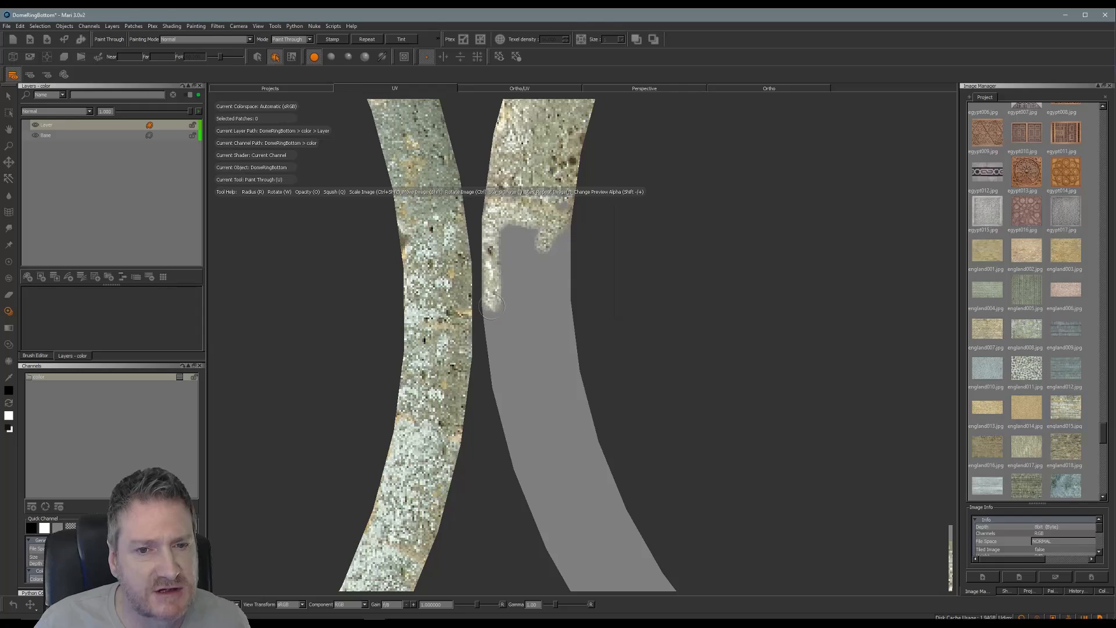
mouse_move(490, 333)
left_mouse_down()
mouse_move(508, 401)
mouse_move(593, 386)
left_mouse_up()
right_click(510, 402)
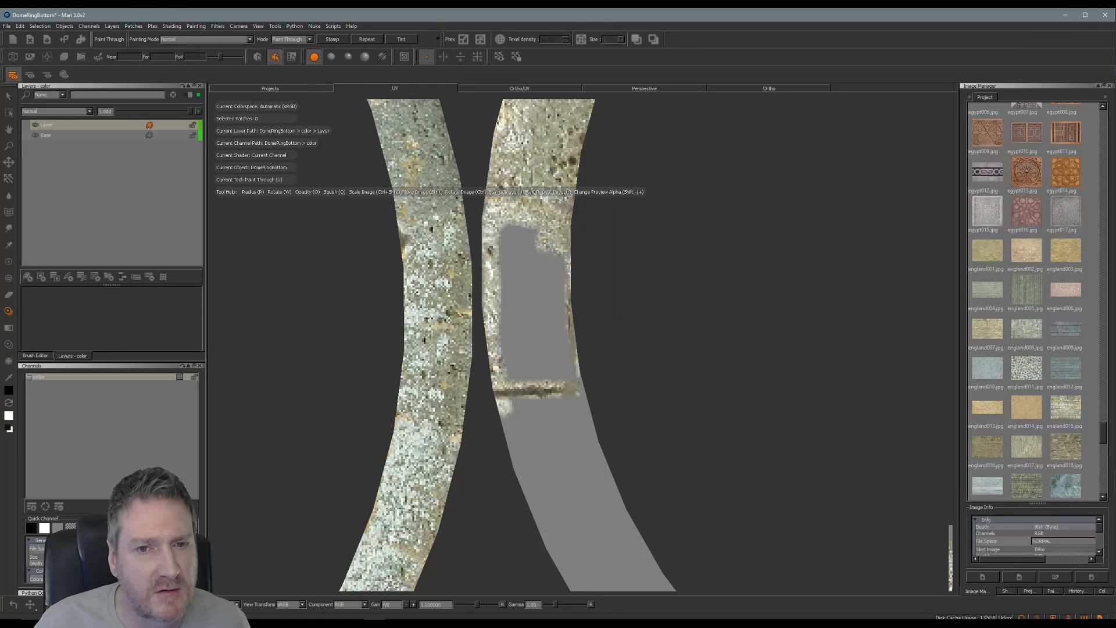
mouse_move(560, 205)
left_mouse_down()
mouse_move(514, 279)
mouse_move(512, 357)
mouse_move(529, 297)
mouse_move(559, 360)
left_mouse_up()
left_click_drag(557, 212, 568, 365)
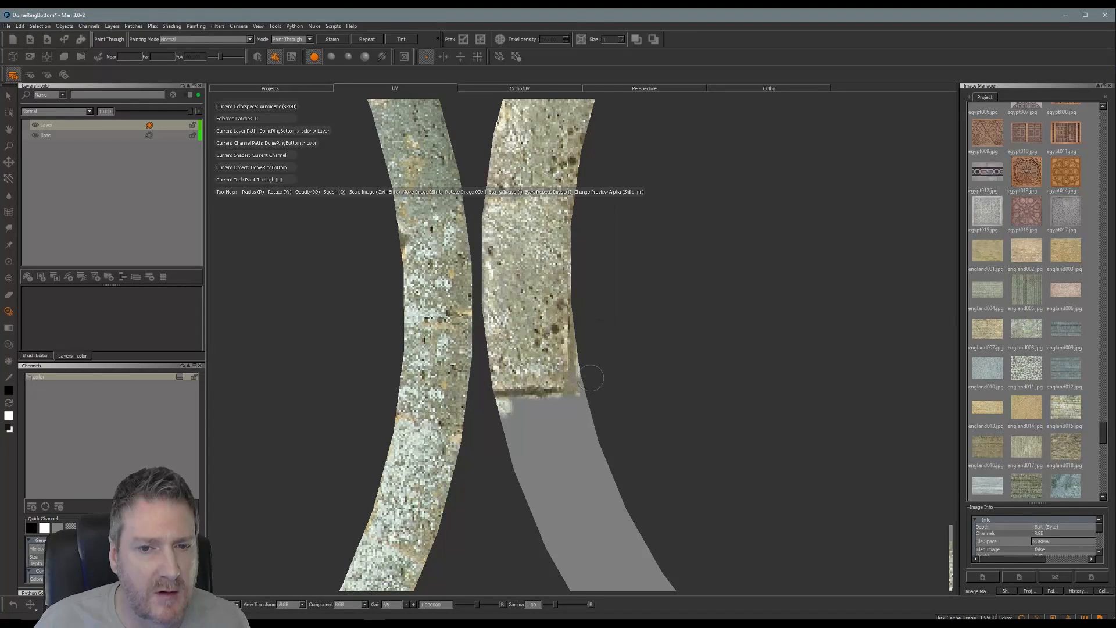
Step: Shift the wall image sideways and paint over the leftover strip along the inner edge of the newly painted section
mouse_move(547, 409)
left_mouse_down("shift")
mouse_move(633, 418)
mouse_move(606, 438)
left_mouse_up("shift")
left_click_drag(582, 334, 578, 373)
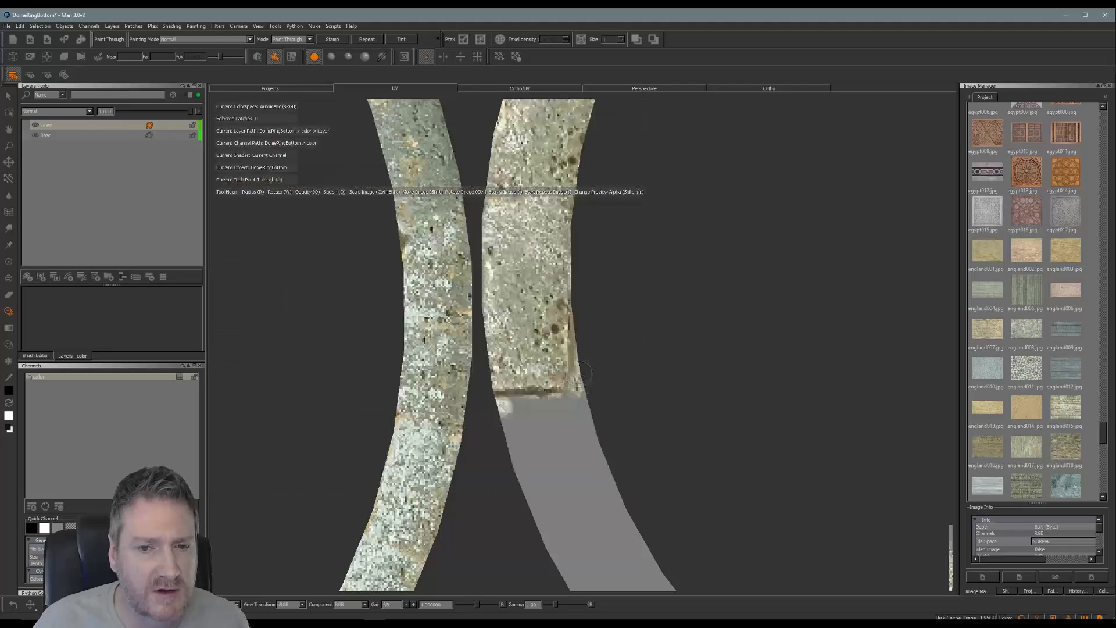
left_click_drag(573, 312, 571, 334)
key("b")
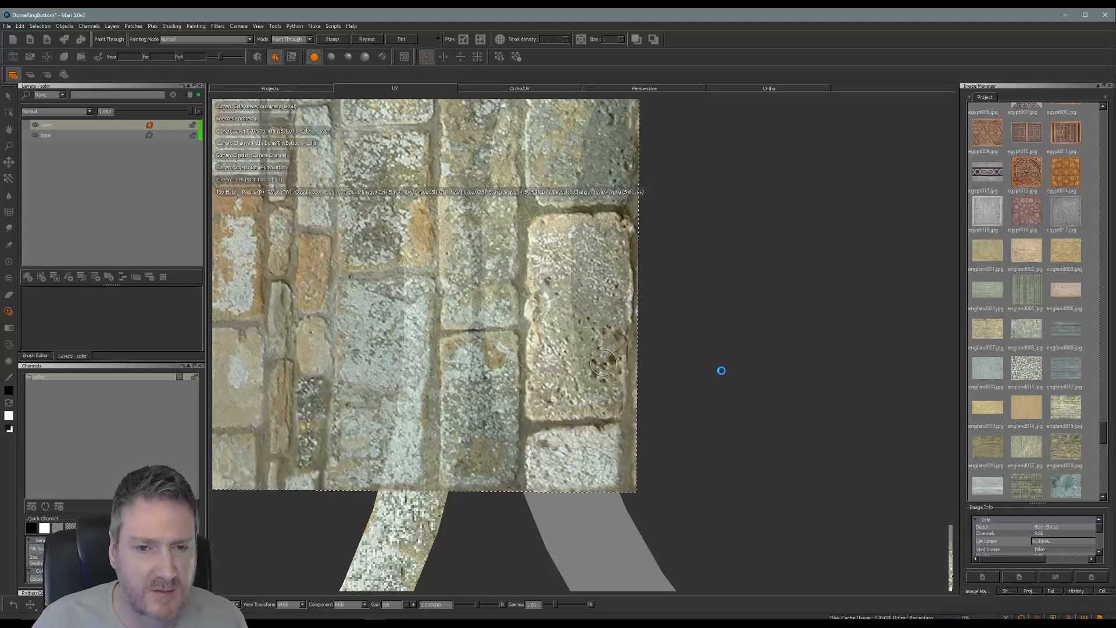
Step: Bring the opposite end of the wall image to the lower left arc, tilt it to match, and paint its white lichen-covered block
middle_click_drag(719, 369, 595, 231)
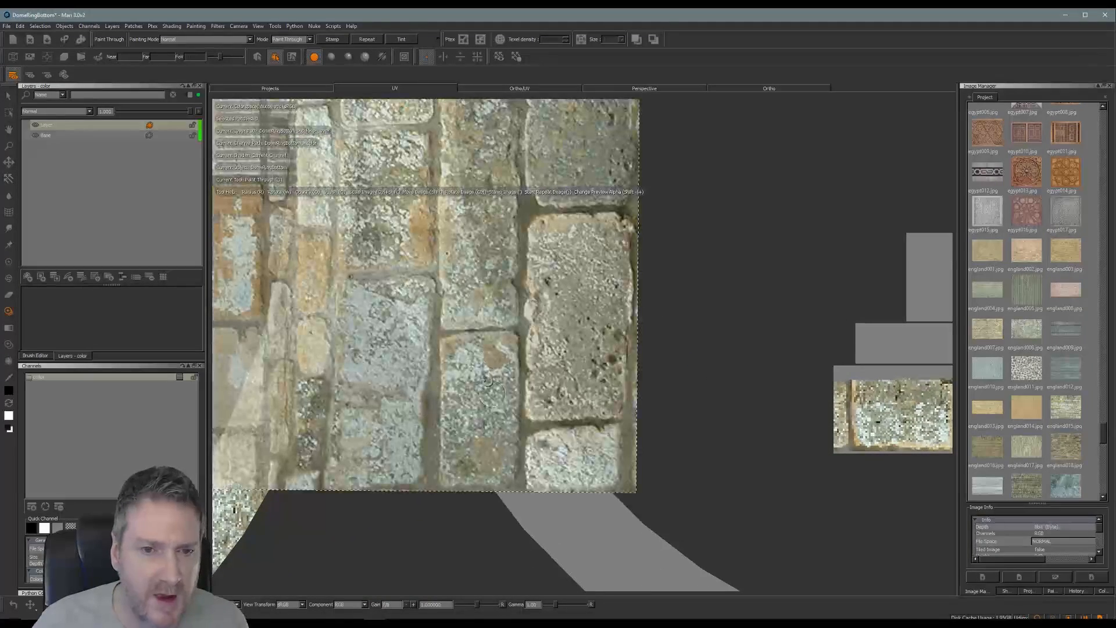
mouse_move(559, 261)
left_mouse_down("shift")
mouse_move(474, 429)
mouse_move(507, 529)
left_mouse_up("shift")
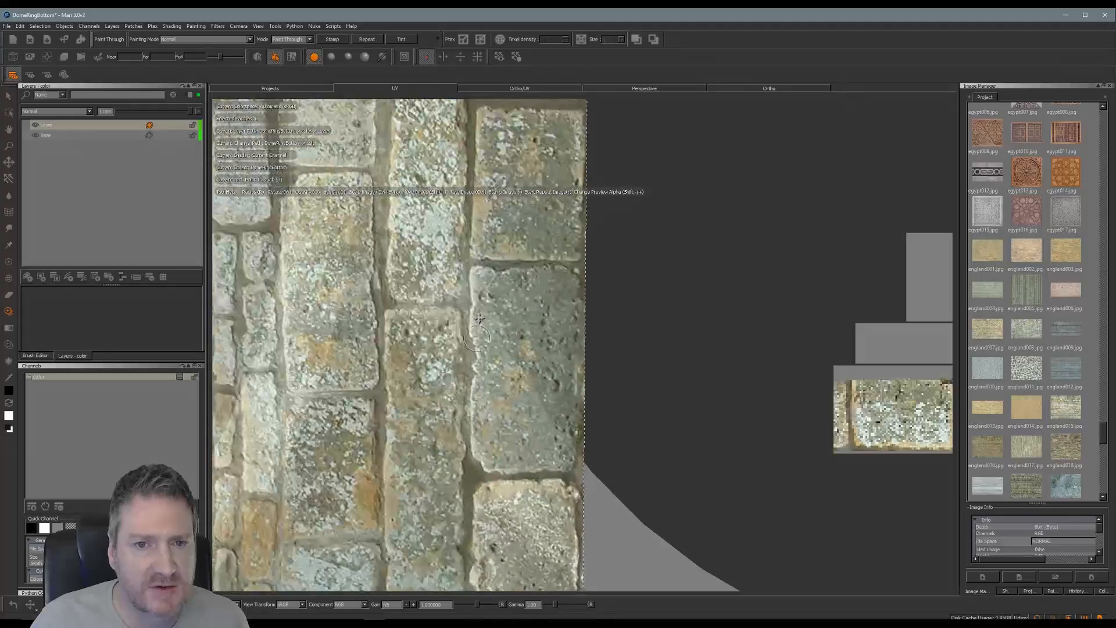
mouse_move(478, 320)
left_mouse_down("shift")
mouse_move(463, 450)
mouse_move(481, 503)
mouse_move(562, 434)
mouse_move(543, 472)
left_mouse_up("shift")
left_click_drag(591, 222, 599, 161, "ctrl")
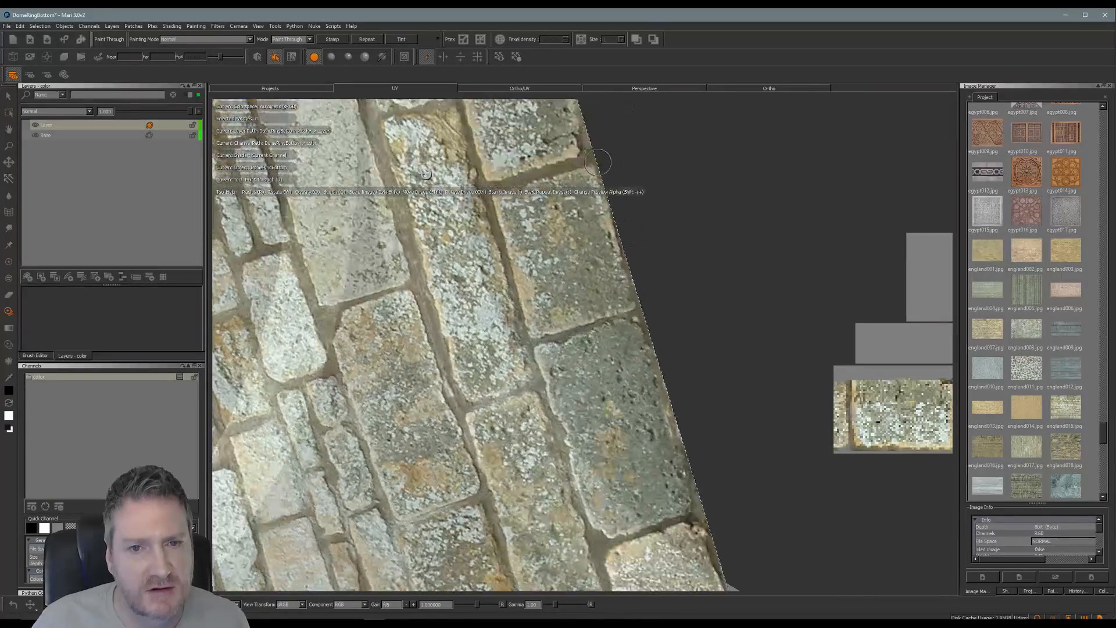
mouse_move(437, 291)
left_mouse_down("shift")
mouse_move(507, 520)
mouse_move(501, 570)
left_mouse_up("shift")
mouse_move(482, 424)
left_mouse_down("ctrl")
mouse_move(434, 384)
mouse_move(423, 437)
mouse_move(455, 500)
mouse_move(474, 482)
mouse_move(481, 491)
left_mouse_up("ctrl")
mouse_move(483, 401)
left_mouse_down("ctrl")
mouse_move(552, 415)
mouse_move(495, 422)
mouse_move(489, 413)
left_mouse_up("ctrl")
mouse_move(459, 281)
left_mouse_down("shift")
mouse_move(464, 233)
mouse_move(405, 242)
mouse_move(439, 264)
mouse_move(410, 259)
mouse_move(398, 294)
mouse_move(465, 273)
mouse_move(476, 299)
mouse_move(450, 331)
mouse_move(444, 388)
mouse_move(488, 340)
mouse_move(500, 367)
mouse_move(461, 401)
left_mouse_up("shift")
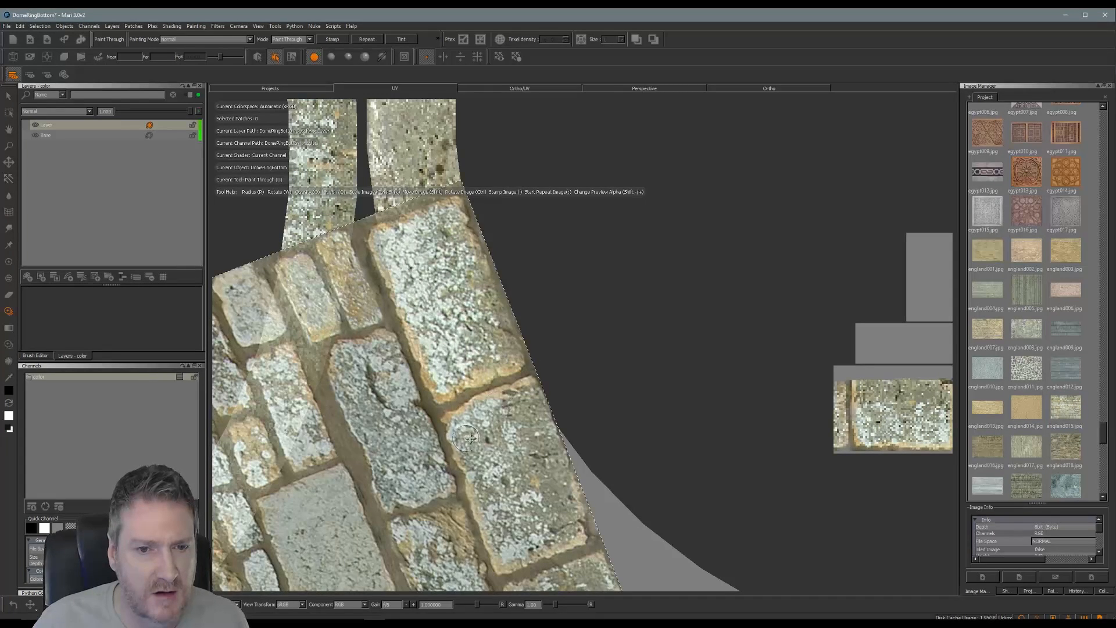
Step: Shift and tilt the wall image farther along the lower left arc and extend the white lichen-covered stone to the block's yellowish edge
left_click_drag(496, 466, 550, 566, "shift")
left_click_drag(454, 418, 378, 473, "ctrl")
left_click_drag(472, 506, 578, 551, "shift")
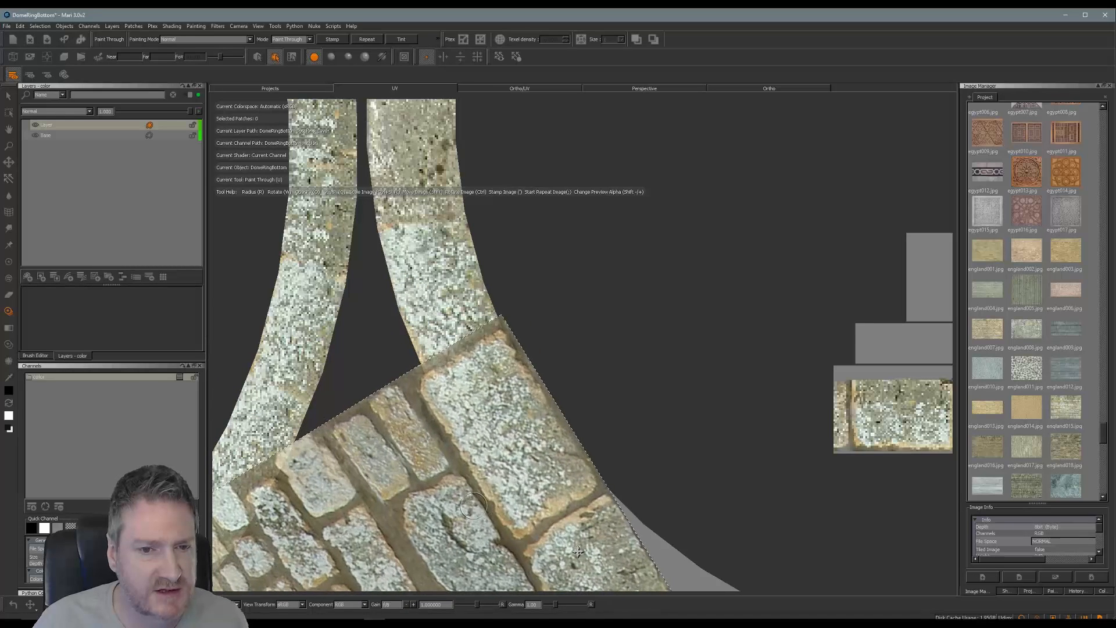
mouse_move(516, 354)
left_mouse_down()
mouse_move(485, 390)
mouse_move(486, 367)
left_mouse_up()
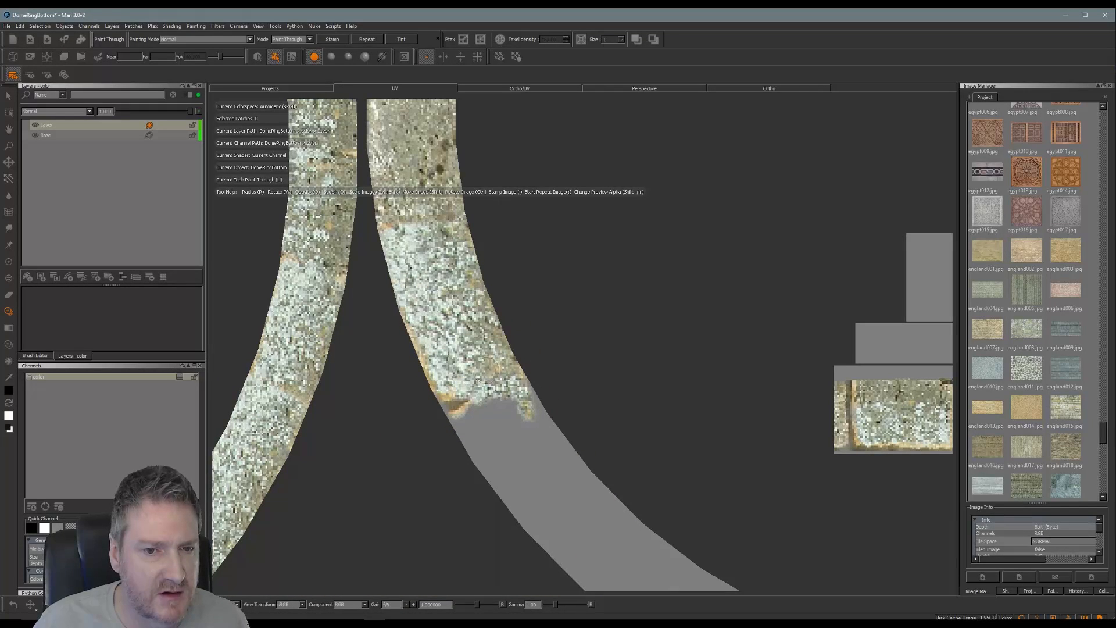
left_click_drag(440, 418, 538, 381)
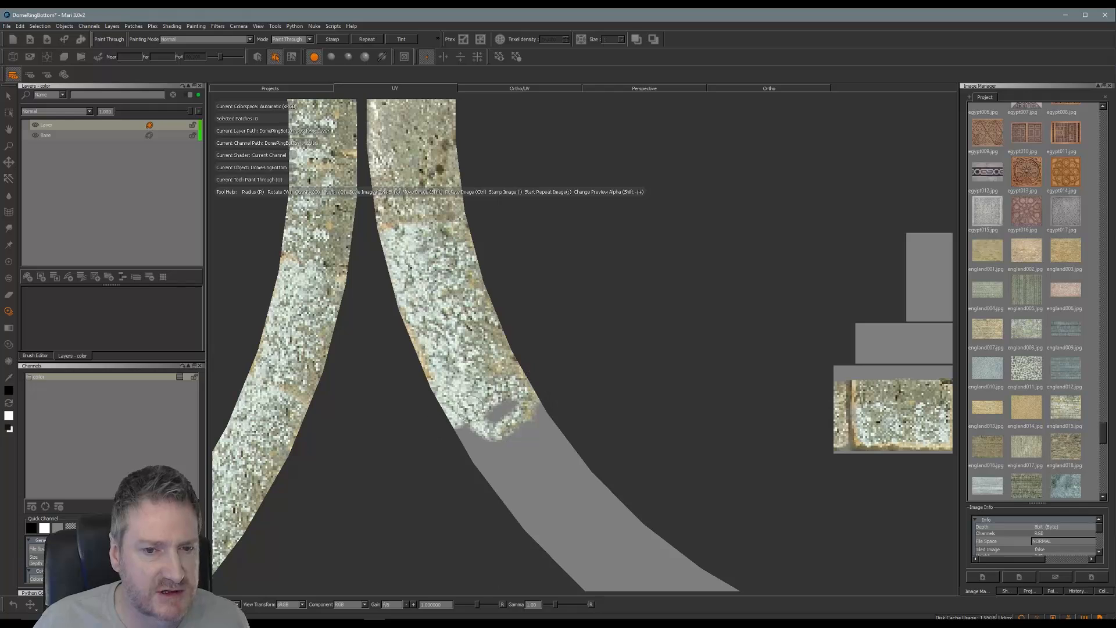
mouse_move(474, 401)
left_mouse_down()
mouse_move(459, 448)
mouse_move(485, 454)
mouse_move(533, 521)
left_mouse_up()
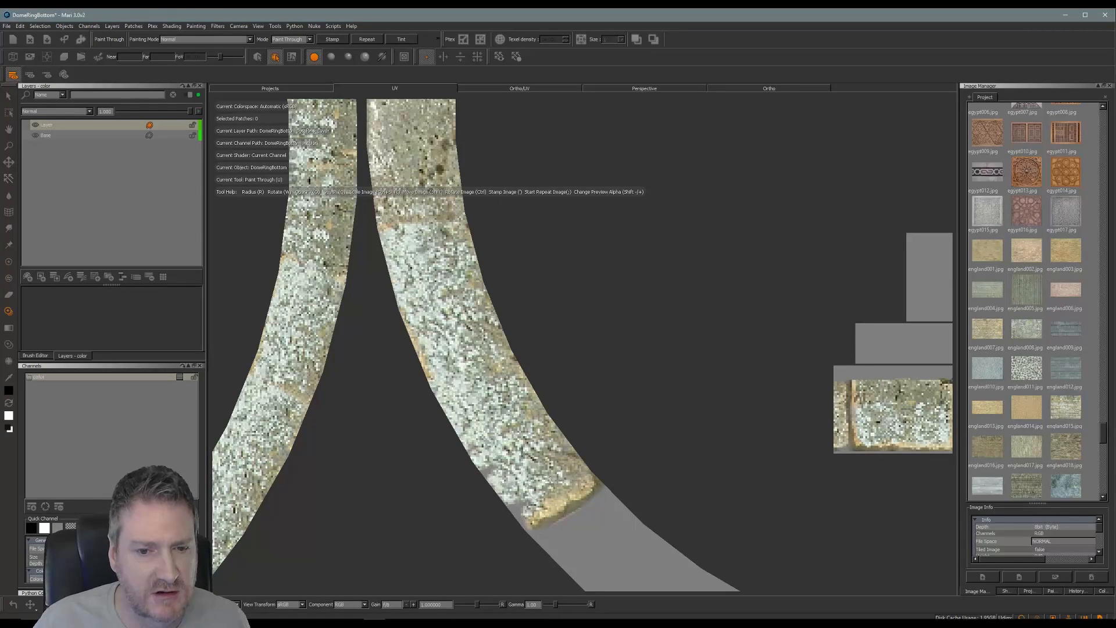
Step: Bring the wall image onto the blank lower left arc, tilt it to match, and paint the next white lichen-covered block past its joint
left_click(562, 455)
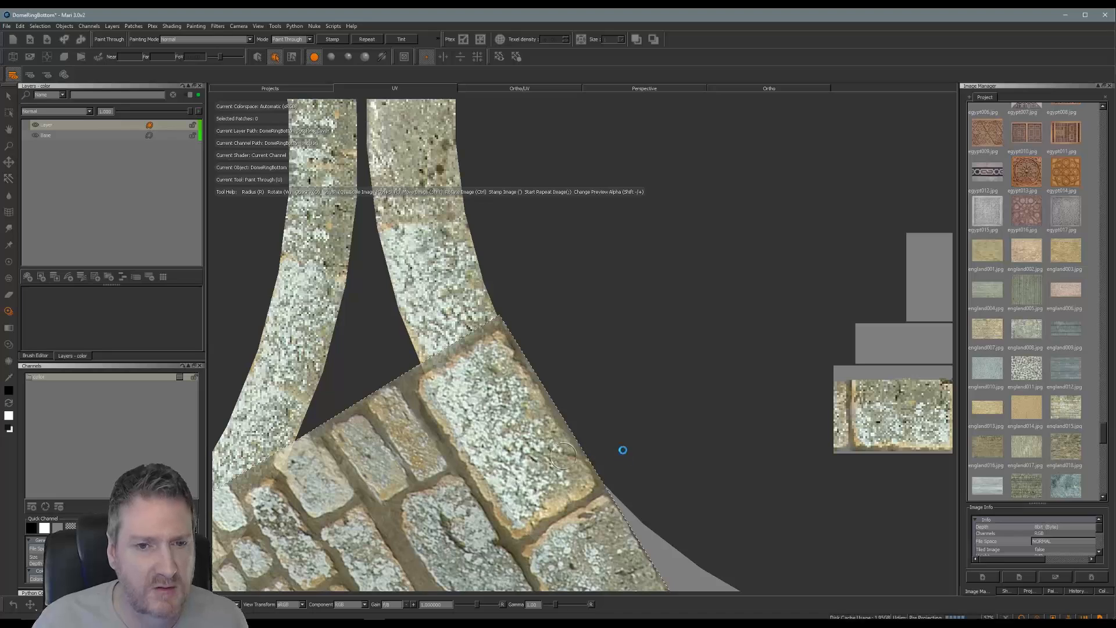
mouse_move(713, 391)
middle_mouse_down()
mouse_move(565, 192)
mouse_move(521, 190)
middle_mouse_up()
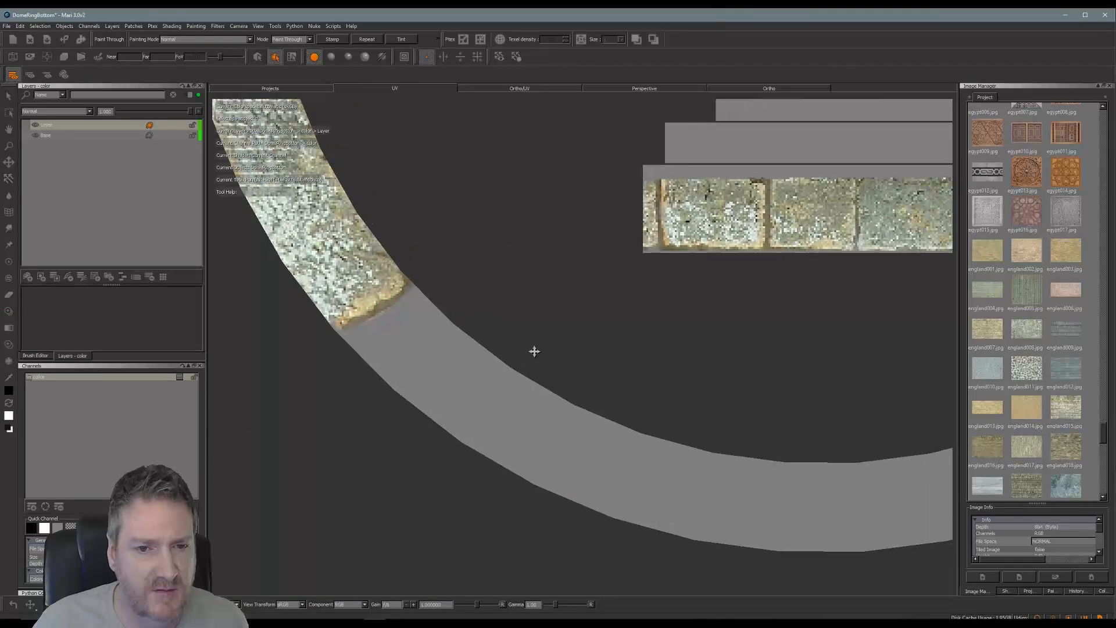
mouse_move(484, 450)
left_mouse_down("ctrl")
mouse_move(361, 474)
mouse_move(295, 511)
left_mouse_up("ctrl")
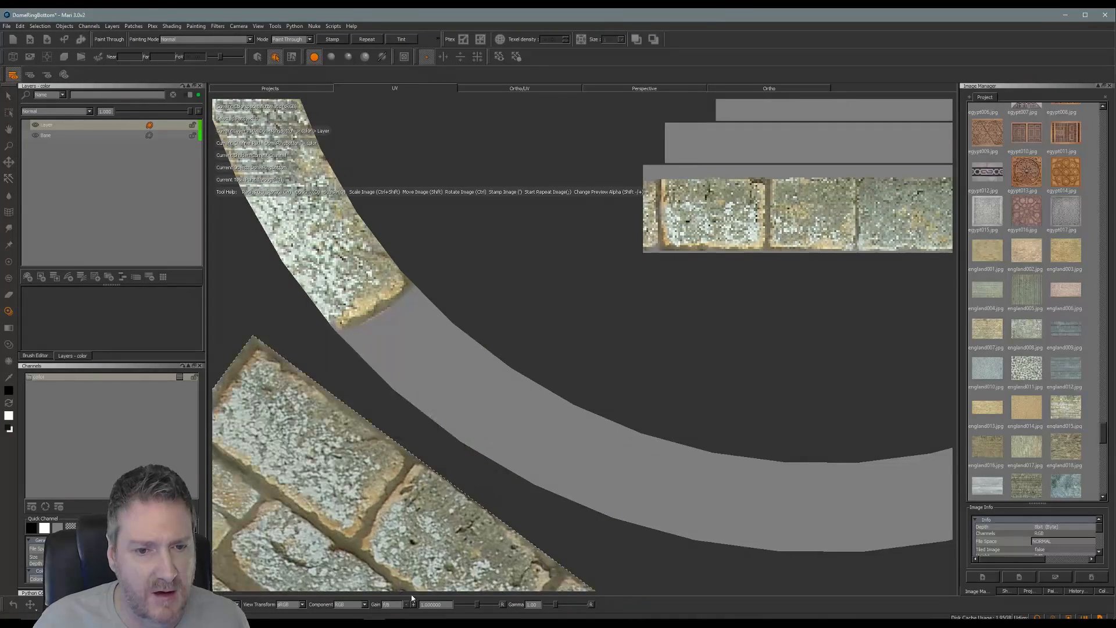
left_click_drag(422, 579, 539, 485, "shift")
left_click_drag(382, 333, 403, 295)
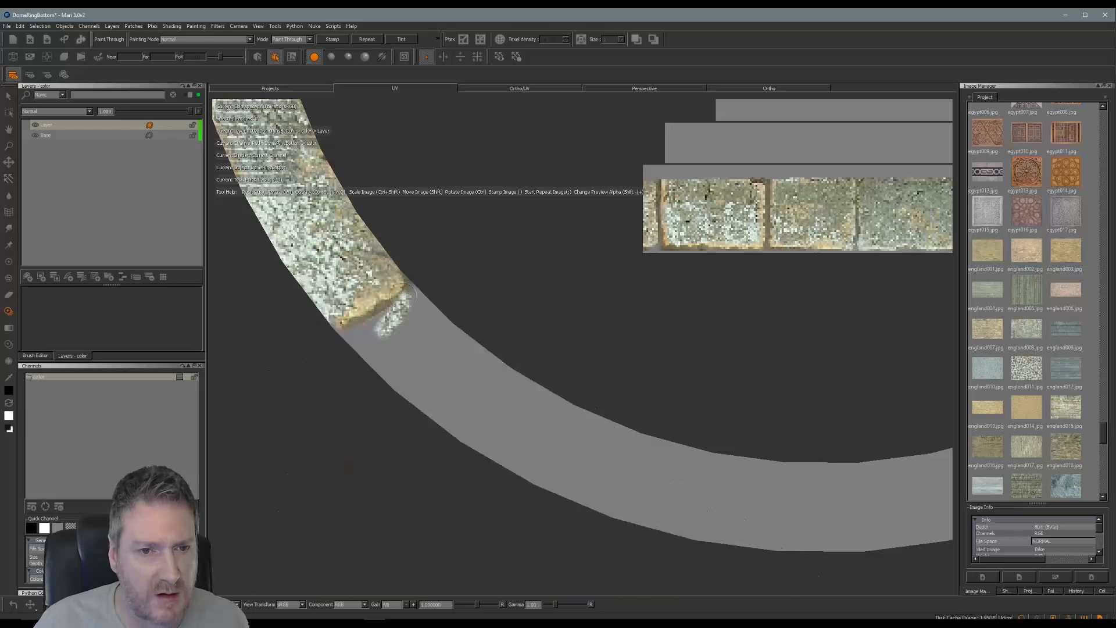
mouse_move(344, 315)
left_mouse_down()
mouse_move(385, 365)
mouse_move(415, 276)
mouse_move(371, 360)
mouse_move(442, 346)
mouse_move(404, 384)
mouse_move(462, 349)
mouse_move(500, 375)
mouse_move(480, 398)
left_mouse_up()
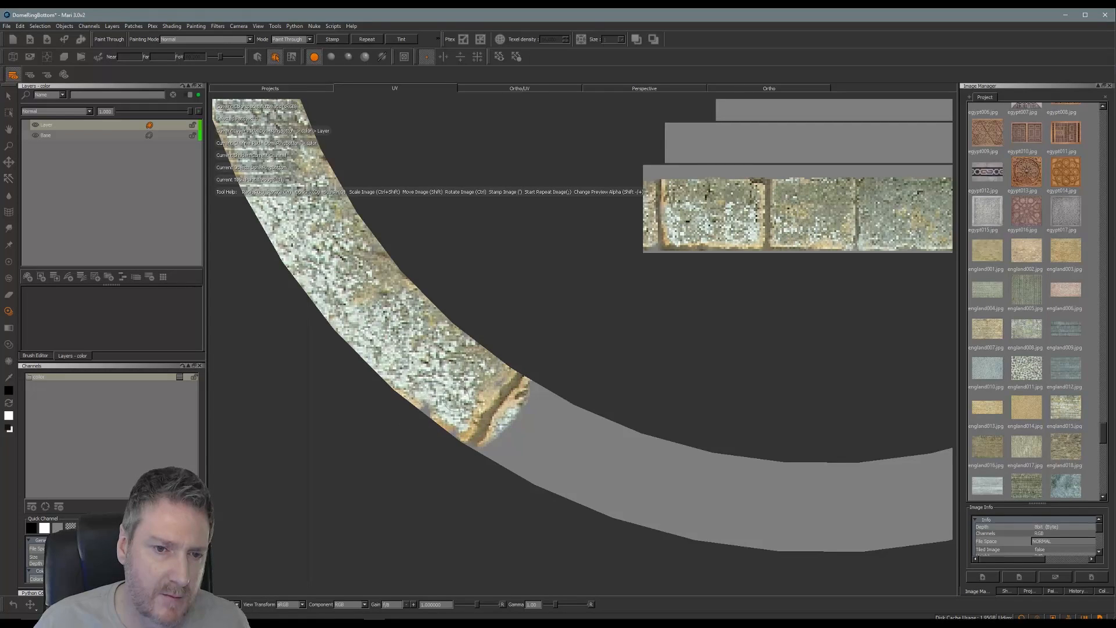
Step: Flatten the wall image's tilt along the lower left arc and paint the mottled lichen block to its brown joint
mouse_move(443, 401)
left_mouse_down("ctrl")
mouse_move(523, 551)
mouse_move(587, 507)
left_mouse_up("ctrl")
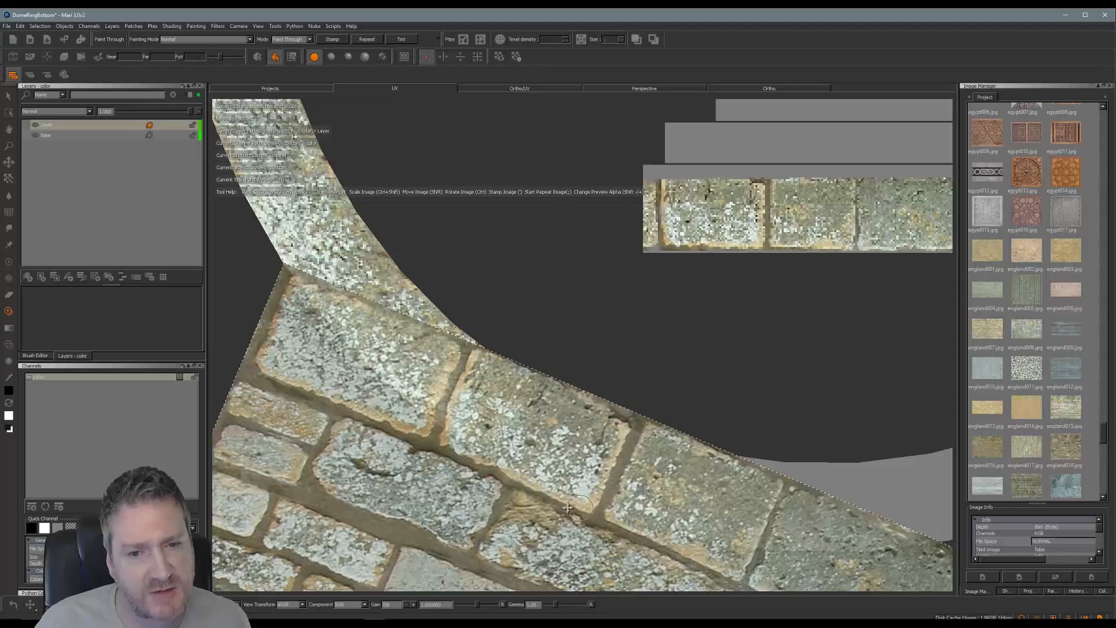
mouse_move(494, 383)
left_mouse_down()
mouse_move(486, 424)
mouse_move(461, 423)
mouse_move(543, 419)
mouse_move(516, 395)
mouse_move(567, 433)
mouse_move(552, 465)
left_mouse_up()
mouse_move(574, 424)
left_mouse_down()
mouse_move(561, 479)
mouse_move(588, 421)
mouse_move(604, 459)
mouse_move(636, 429)
mouse_move(598, 491)
mouse_move(570, 466)
left_mouse_up()
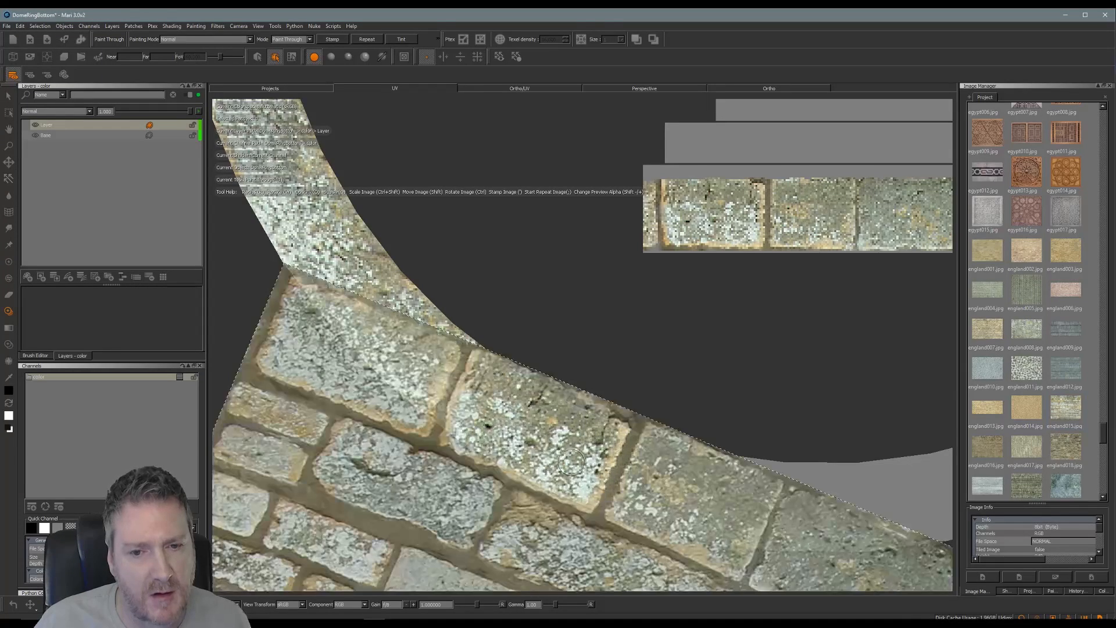
key("b")
Step: Realign the wall image at a shallower downward slope near the ring's lowest part and extend the mottled lichen stone over the joint
middle_click_drag(740, 374, 652, 246)
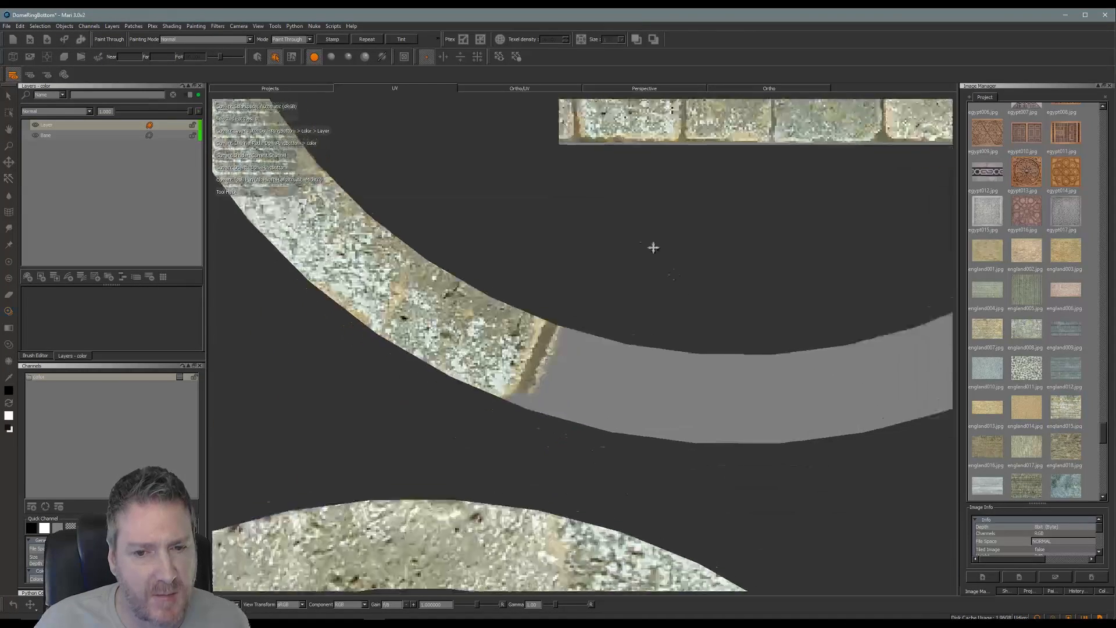
left_click_drag(358, 351, 282, 473, "ctrl")
left_click_drag(456, 556, 540, 438, "shift")
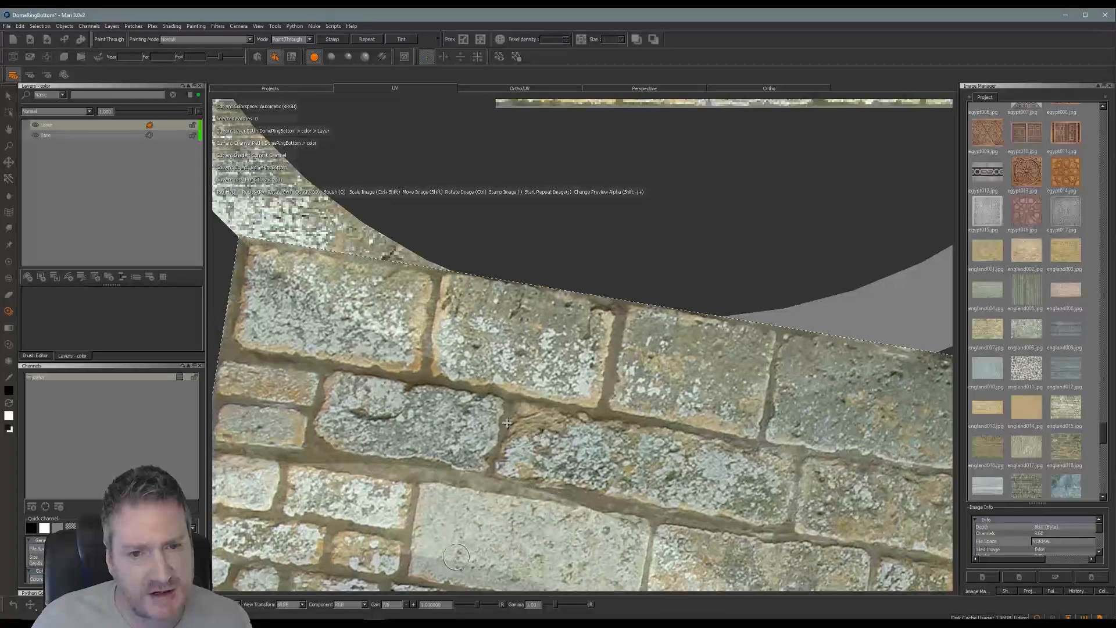
mouse_move(472, 286)
left_mouse_down()
mouse_move(478, 321)
mouse_move(449, 355)
mouse_move(550, 386)
mouse_move(540, 326)
mouse_move(486, 331)
mouse_move(528, 311)
mouse_move(558, 350)
left_mouse_up()
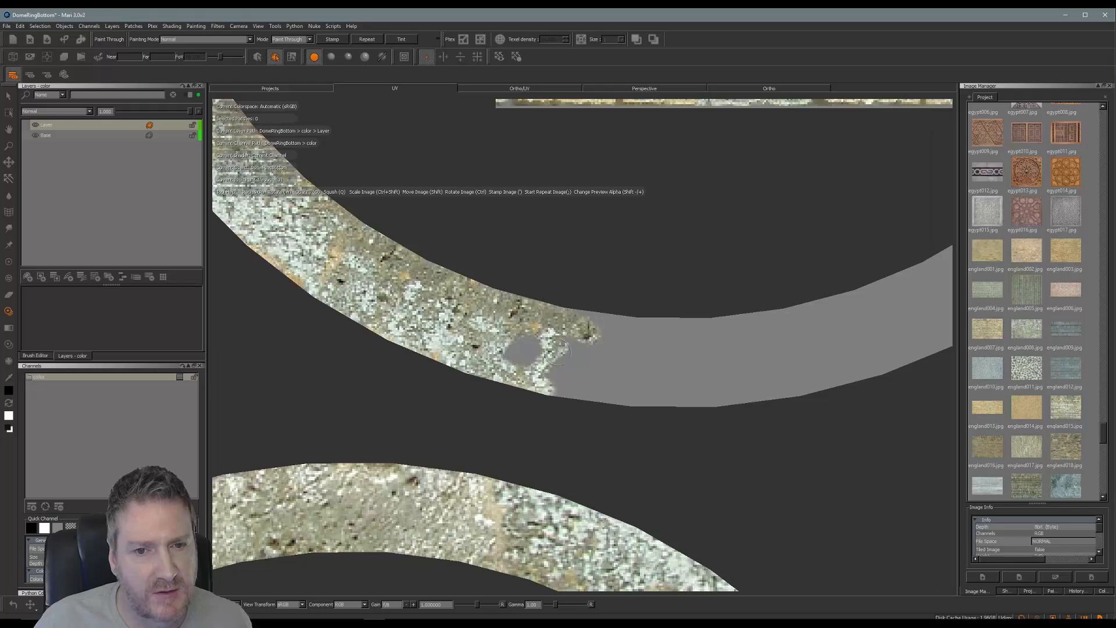
mouse_move(574, 314)
left_mouse_down()
mouse_move(572, 377)
mouse_move(604, 337)
mouse_move(616, 359)
mouse_move(570, 372)
left_mouse_up()
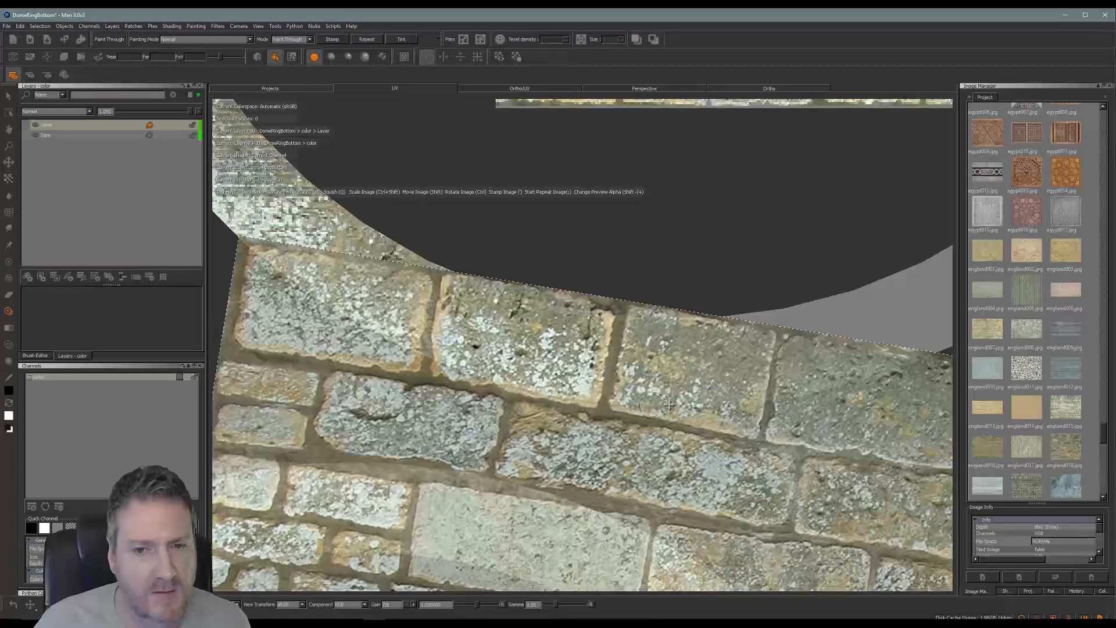
Step: Level the wall image horizontally along the ring's lowest part and paint the olive, yellow-patched block to its joint
left_click_drag(775, 400, 675, 381, "shift")
left_click_drag(390, 344, 495, 435, "ctrl")
mouse_move(628, 440)
left_mouse_down("ctrl")
mouse_move(615, 441)
mouse_move(620, 368)
mouse_move(640, 344)
mouse_move(652, 356)
mouse_move(672, 304)
left_mouse_up("ctrl")
mouse_move(688, 342)
left_mouse_down()
mouse_move(711, 336)
mouse_move(748, 352)
mouse_move(706, 313)
left_mouse_up()
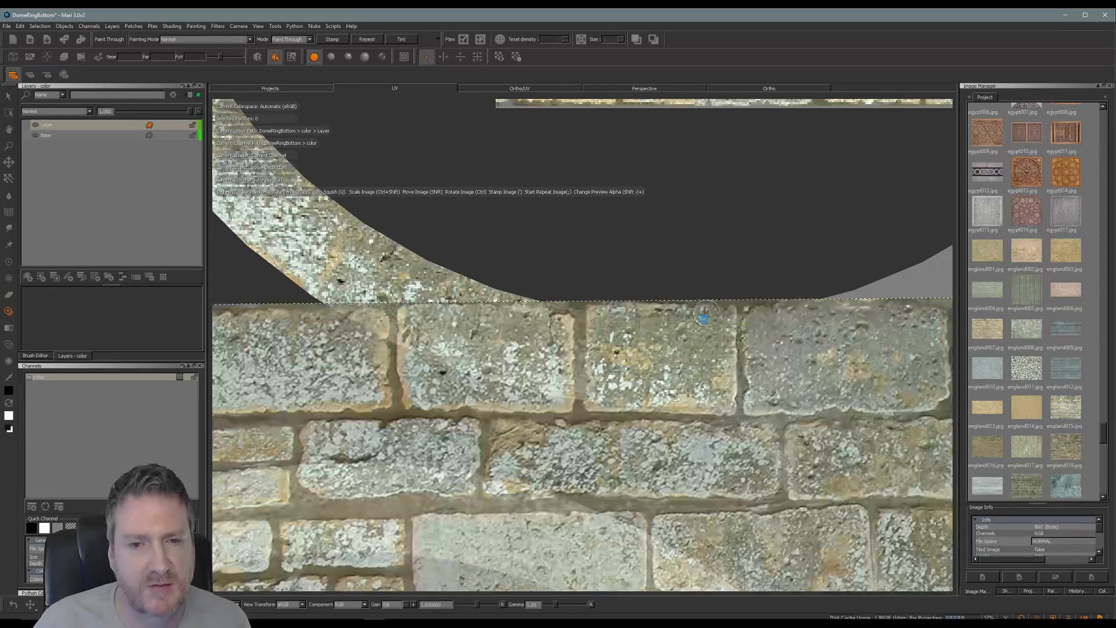
Step: Tilt the wall image slightly upward where the ring starts rising to the right and continue the olive, yellow-patched stone over the joint
middle_click_drag(815, 229, 640, 244, "alt")
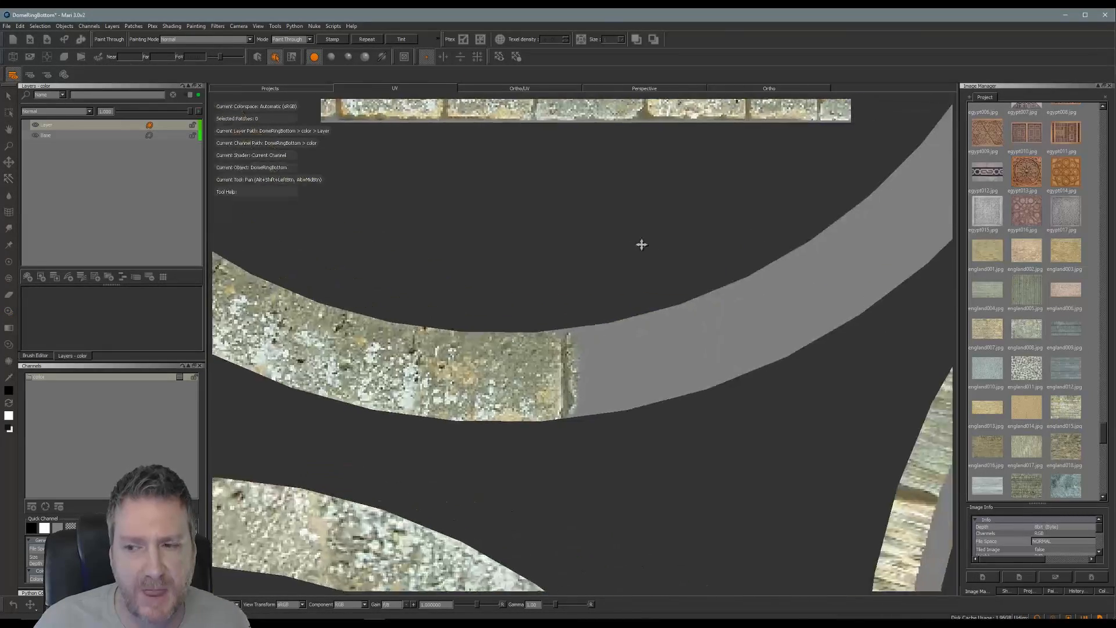
left_click_drag(510, 415, 484, 475, "ctrl")
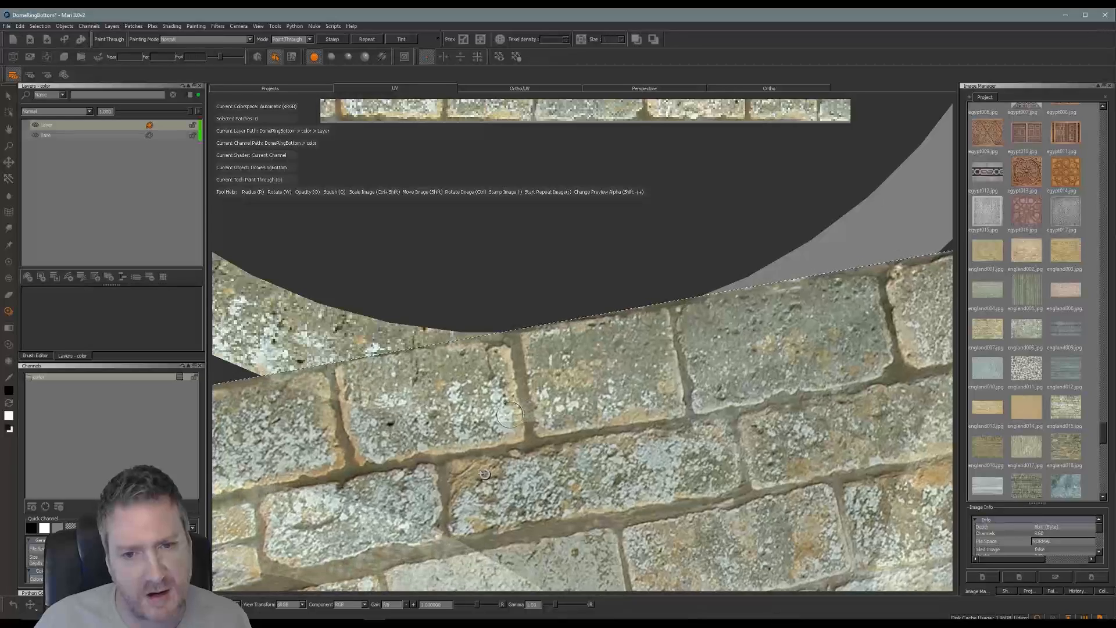
mouse_move(648, 503)
left_mouse_down("shift")
mouse_move(658, 546)
mouse_move(657, 487)
left_mouse_up("shift")
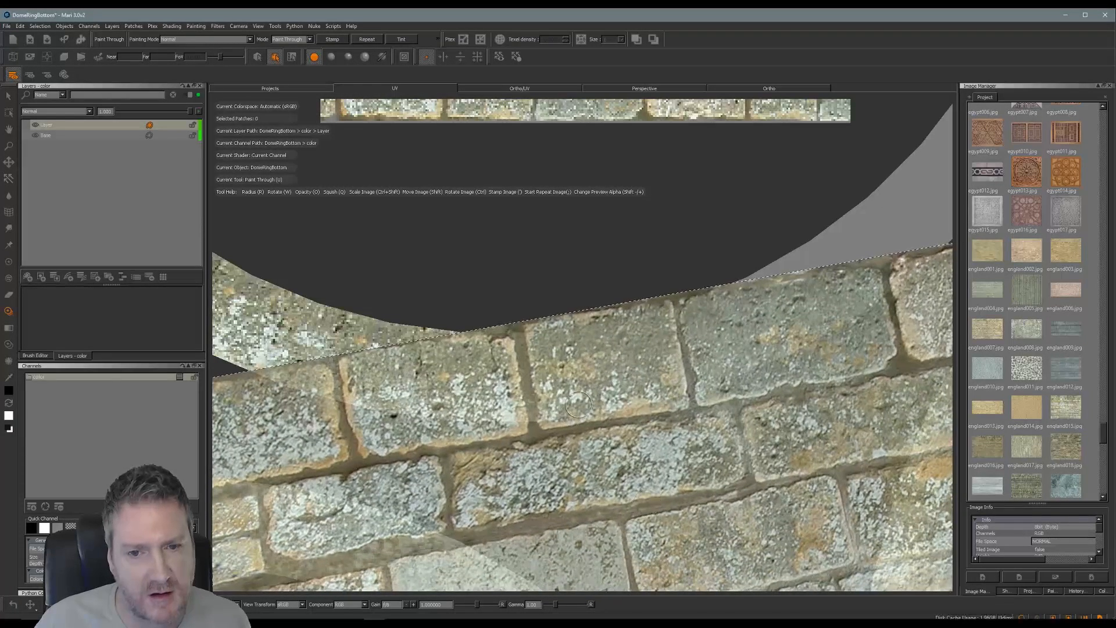
mouse_move(566, 337)
left_mouse_down()
mouse_move(571, 416)
mouse_move(634, 396)
mouse_move(618, 351)
mouse_move(570, 335)
mouse_move(673, 360)
mouse_move(569, 372)
left_mouse_up()
Step: Rotate and shift the wall image to the steeper lower right arc and paint the grey-green block to its joint
left_click_drag(233, 429, 236, 481, "ctrl")
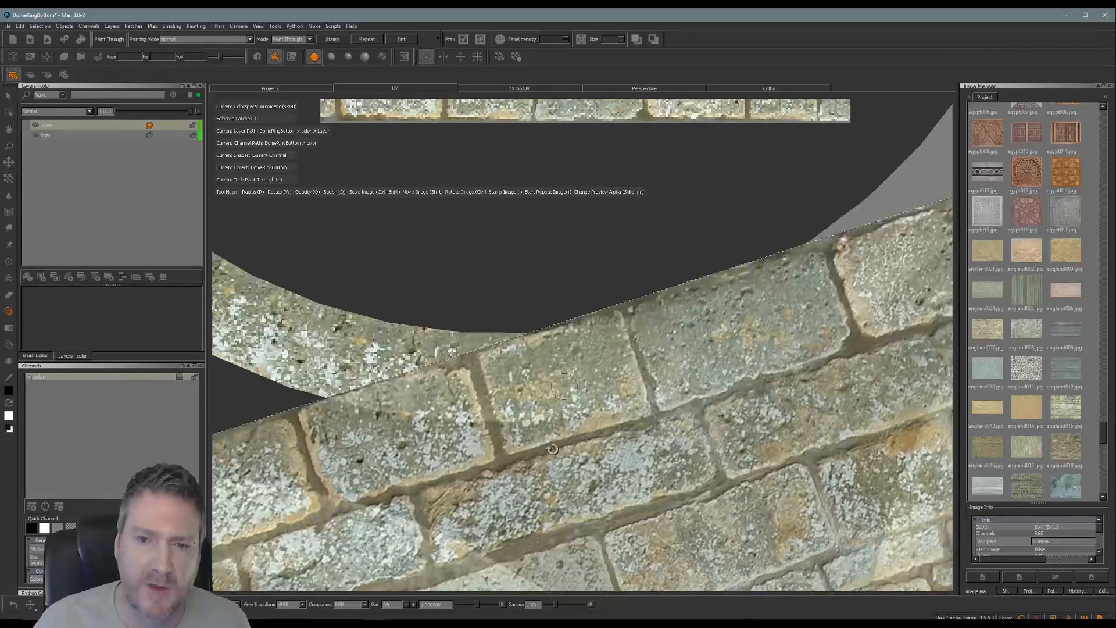
mouse_move(814, 423)
left_mouse_down("ctrl")
mouse_move(831, 377)
mouse_move(837, 386)
left_mouse_up("ctrl")
mouse_move(744, 453)
left_mouse_down("shift")
mouse_move(803, 500)
mouse_move(792, 444)
left_mouse_up("shift")
mouse_move(690, 316)
left_mouse_down()
mouse_move(683, 386)
mouse_move(704, 344)
mouse_move(724, 351)
mouse_move(704, 370)
left_mouse_up()
mouse_move(687, 303)
left_mouse_down()
mouse_move(786, 269)
mouse_move(846, 318)
mouse_move(839, 292)
mouse_move(754, 324)
left_mouse_up()
left_click_drag(757, 291, 784, 332)
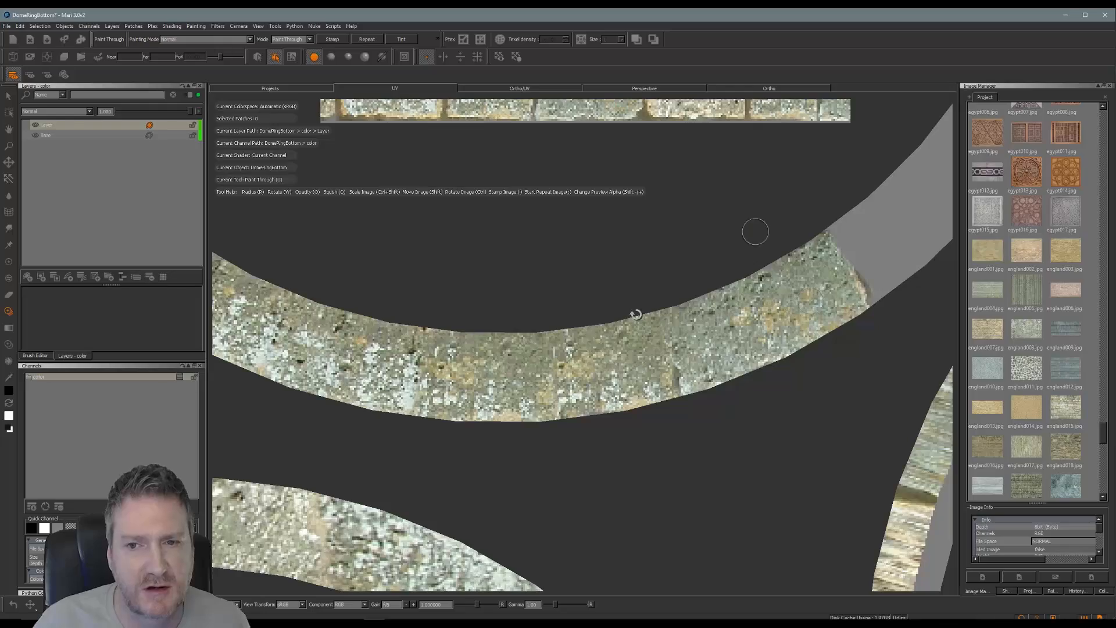
Step: Steepen the wall image farther up the lower right arc and extend the grey-green stone to the start of the pale block
middle_click_drag(760, 218, 455, 382, "alt")
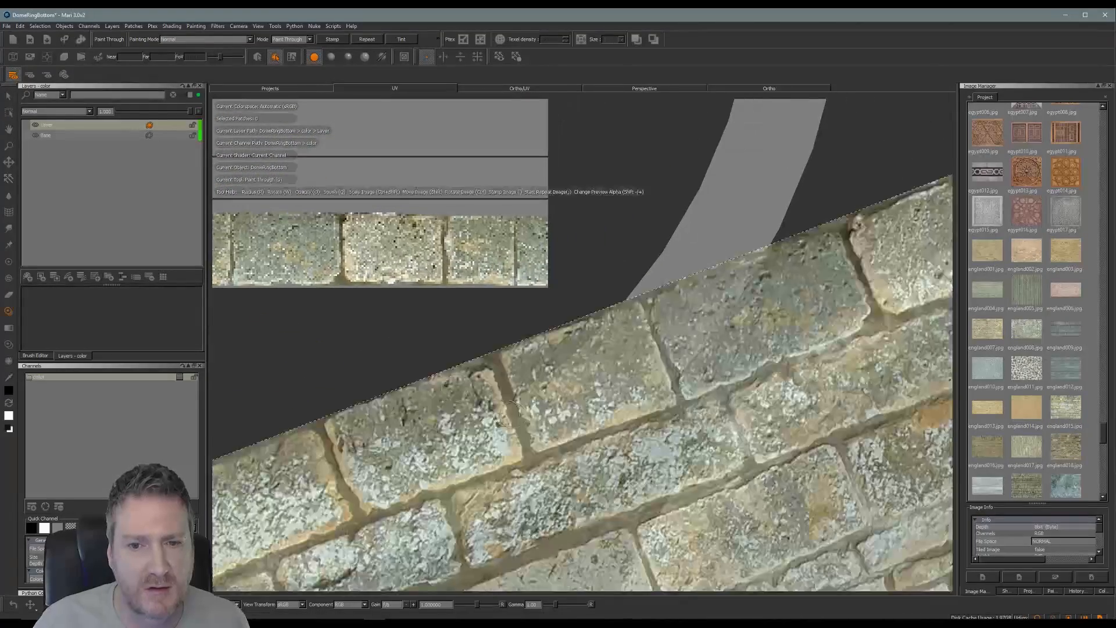
mouse_move(546, 433)
left_mouse_down("ctrl")
mouse_move(493, 566)
mouse_move(507, 540)
left_mouse_up("ctrl")
mouse_move(633, 486)
left_mouse_down("shift")
mouse_move(653, 577)
mouse_move(613, 530)
left_mouse_up("shift")
mouse_move(570, 419)
left_mouse_down()
mouse_move(551, 394)
mouse_move(567, 462)
mouse_move(645, 398)
mouse_move(561, 401)
mouse_move(571, 358)
left_mouse_up()
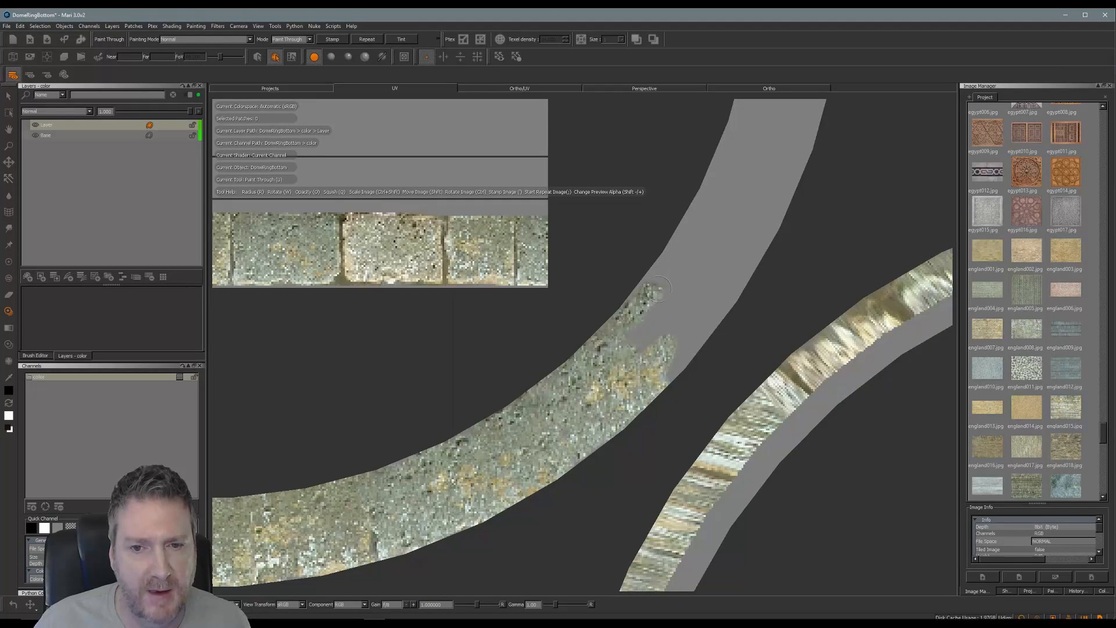
mouse_move(657, 289)
left_mouse_down()
mouse_move(680, 276)
mouse_move(695, 317)
mouse_move(672, 371)
left_mouse_up()
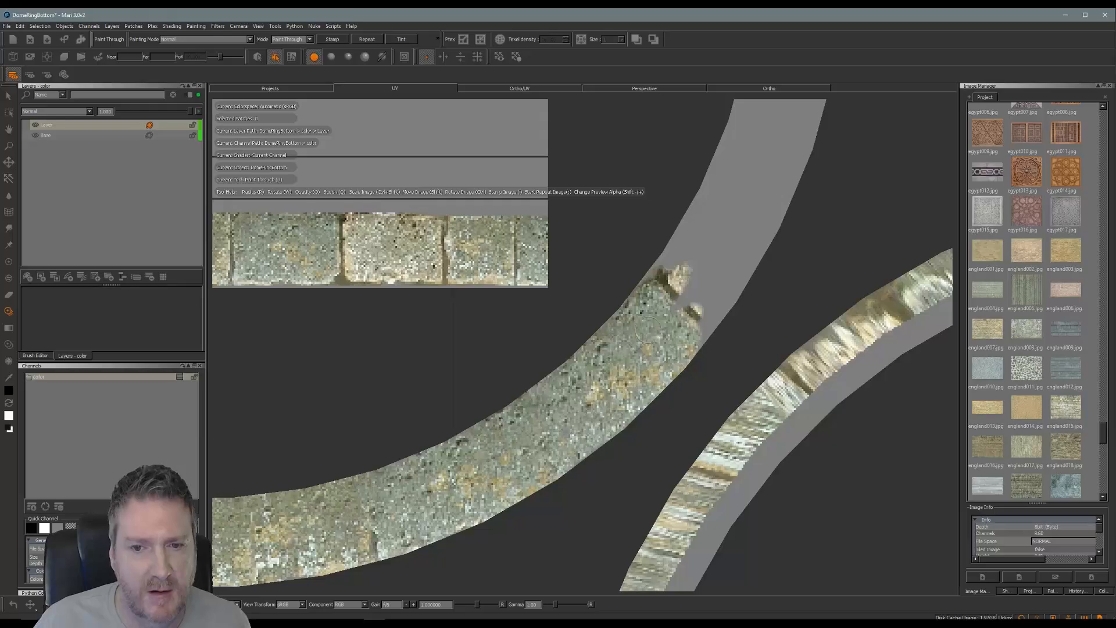
left_click_drag(616, 323, 617, 328)
key("b")
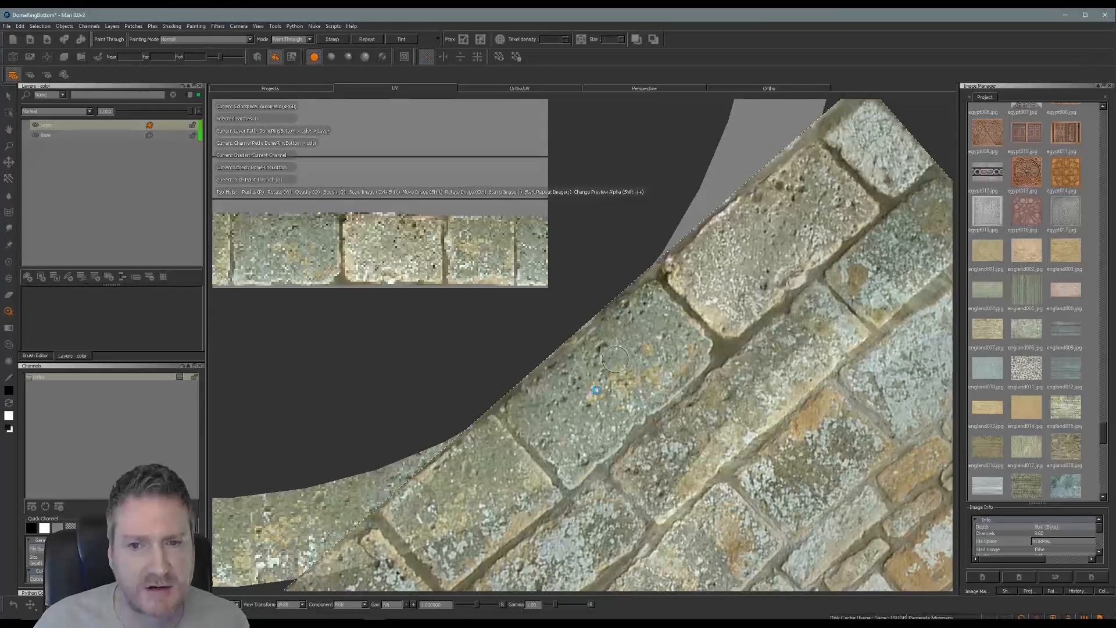
Step: Align the wall image's pale pitted block with the rising right arc, paint it, and blend its lower joint into the grey-green stone
mouse_move(642, 401)
left_mouse_down("ctrl")
mouse_move(622, 440)
mouse_move(698, 499)
mouse_move(667, 447)
mouse_move(677, 387)
left_mouse_up("ctrl")
mouse_move(688, 305)
left_mouse_down()
mouse_move(687, 292)
mouse_move(703, 326)
mouse_move(734, 267)
mouse_move(750, 204)
mouse_move(737, 194)
left_mouse_up()
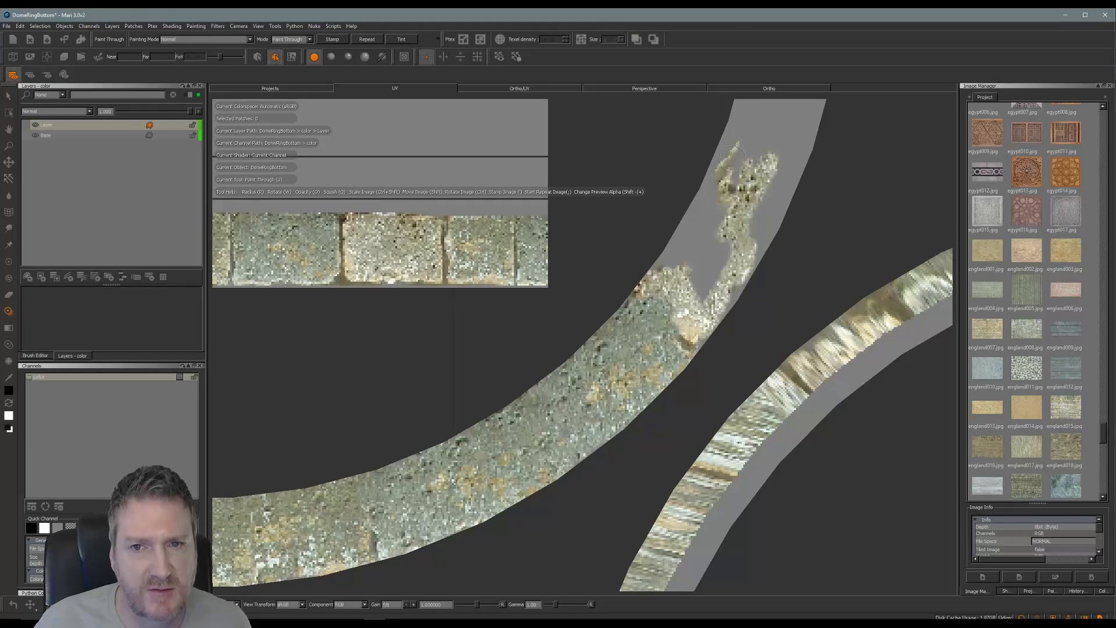
left_click_drag(731, 155, 808, 204)
left_click_drag(718, 197, 721, 236)
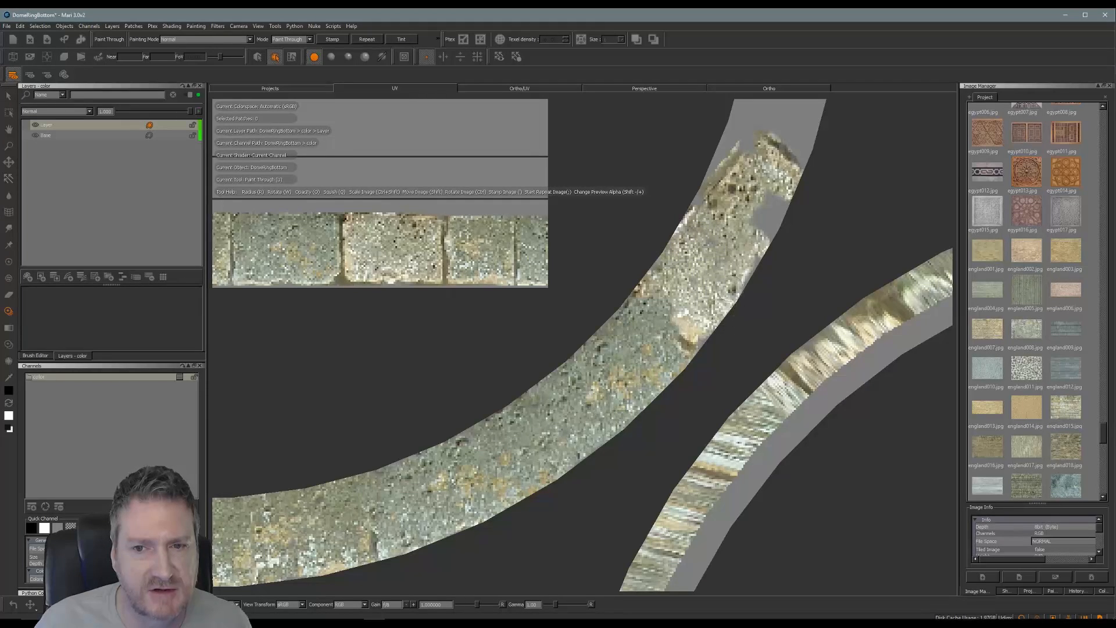
mouse_move(725, 288)
left_mouse_down()
mouse_move(748, 229)
mouse_move(692, 251)
left_mouse_up()
mouse_move(699, 262)
left_mouse_down("shift")
mouse_move(686, 320)
mouse_move(667, 342)
mouse_move(693, 330)
left_mouse_up("shift")
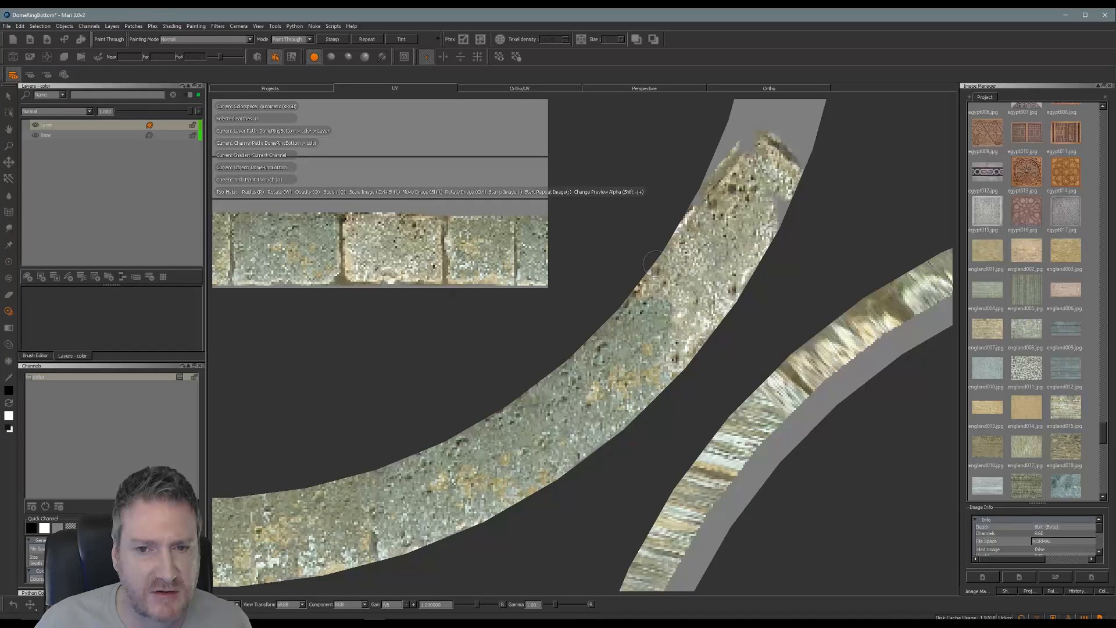
left_click_drag(656, 264, 718, 242)
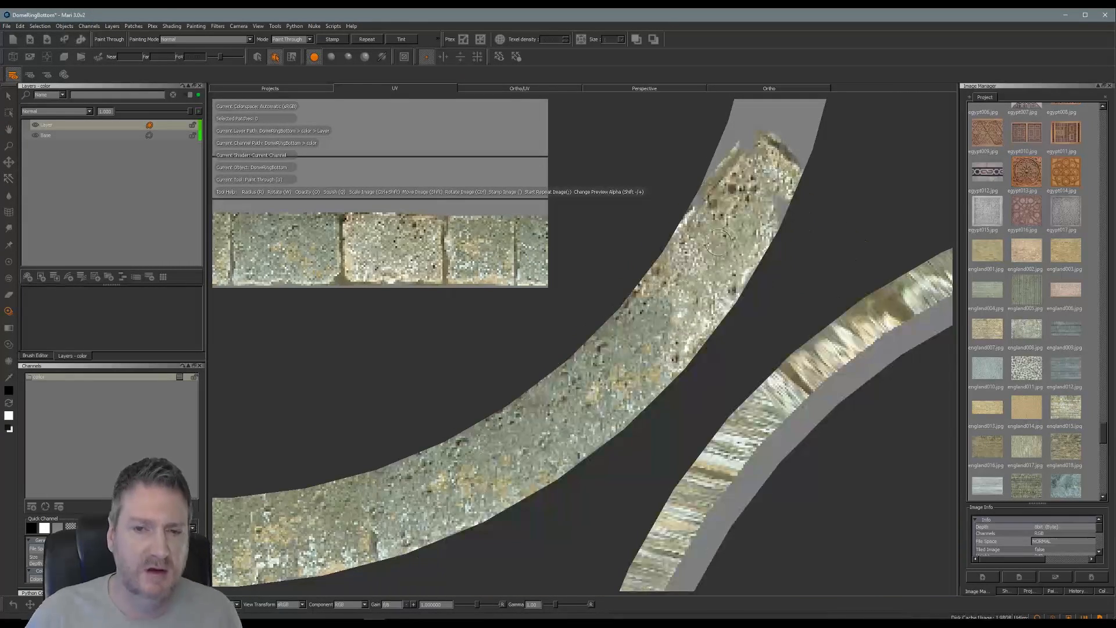
Step: Rotate the wall image steeper along the right arc and extend the pale pitted stone over the previous block's end joint
middle_click_drag(757, 300, 624, 498, "alt")
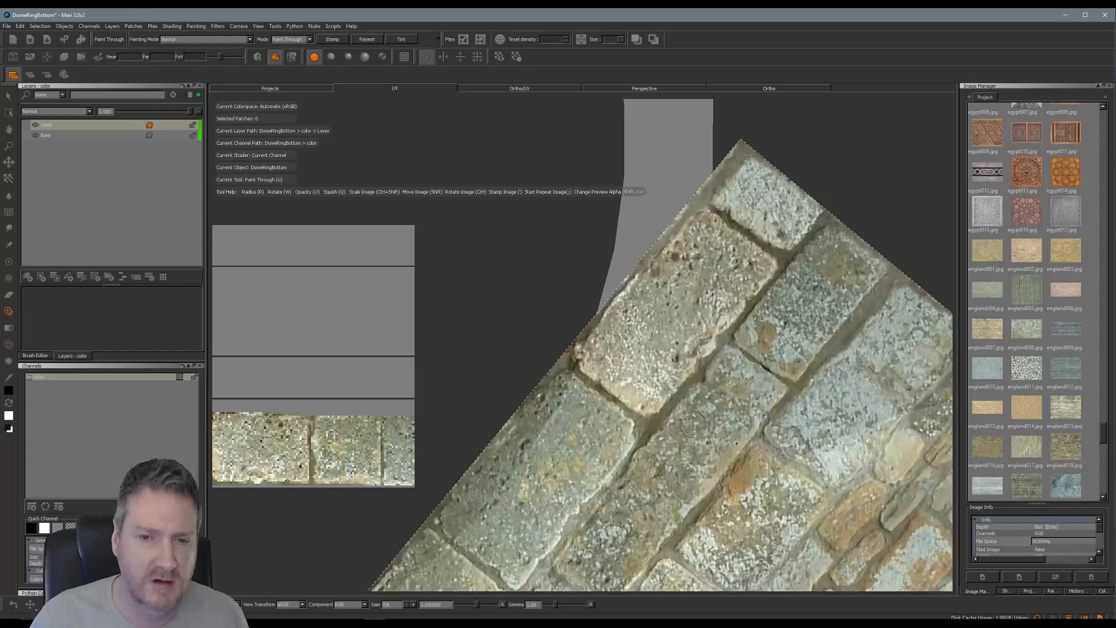
left_click_drag(634, 403, 601, 558, "ctrl")
mouse_move(650, 491)
left_mouse_down("shift")
mouse_move(710, 528)
mouse_move(767, 524)
mouse_move(689, 521)
mouse_move(721, 509)
left_mouse_up("shift")
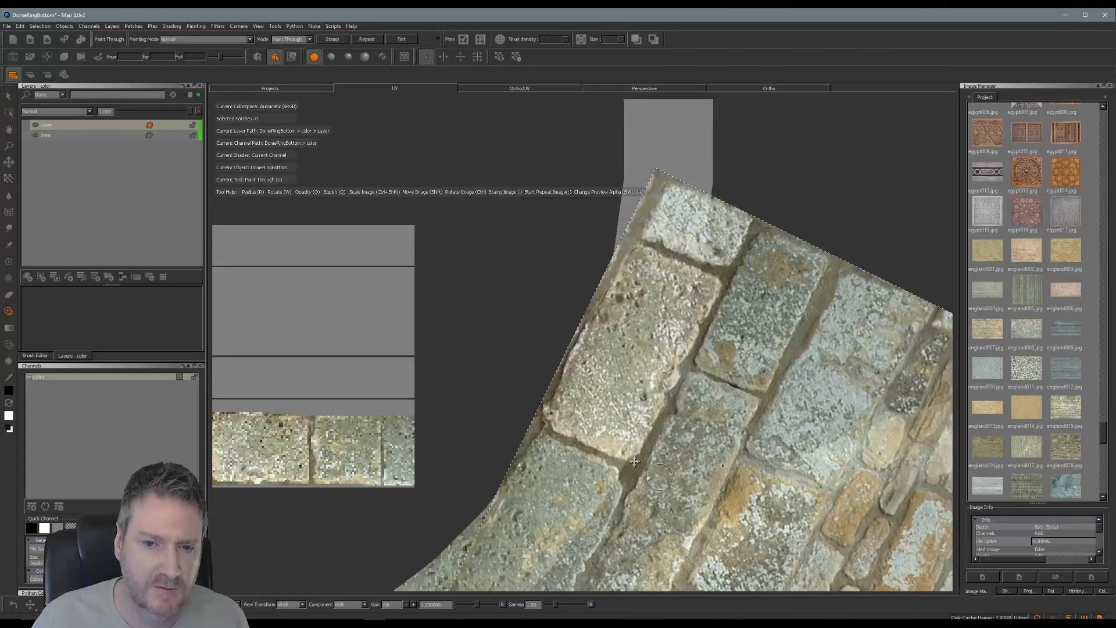
mouse_move(632, 399)
left_mouse_down()
mouse_move(603, 375)
mouse_move(575, 393)
mouse_move(613, 312)
left_mouse_up()
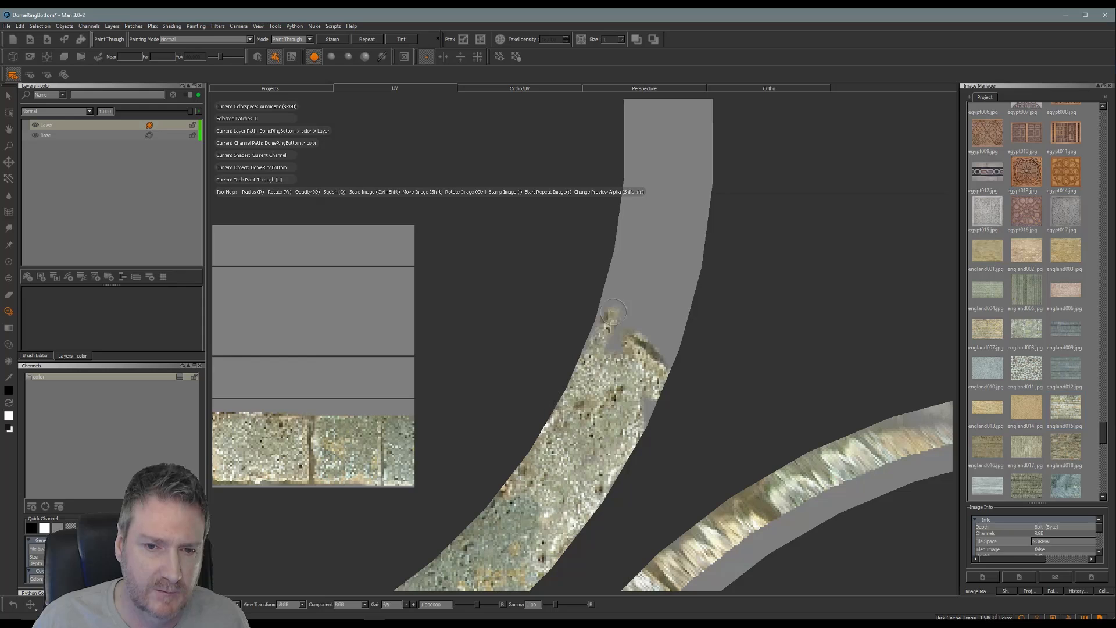
mouse_move(611, 397)
left_mouse_down()
mouse_move(638, 410)
mouse_move(679, 279)
mouse_move(645, 267)
mouse_move(610, 329)
left_mouse_up()
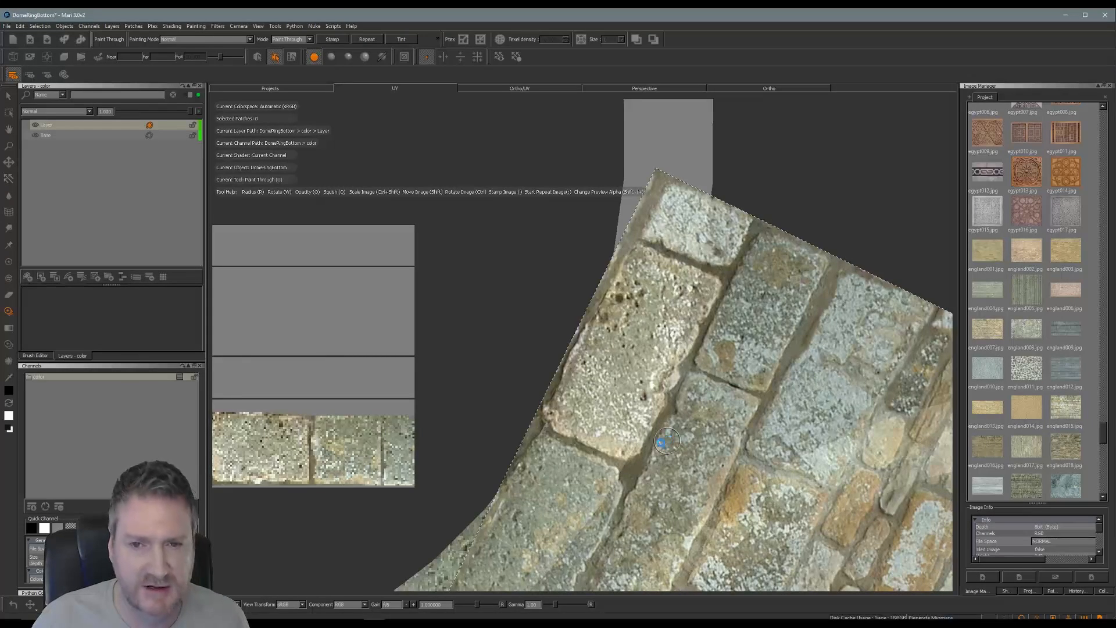
Step: Set the wall image nearly vertical on the ring's right side and paint another pale pitted block across the full band width
mouse_move(590, 240)
middle_mouse_down("alt")
mouse_move(572, 510)
mouse_move(638, 409)
middle_mouse_up("alt")
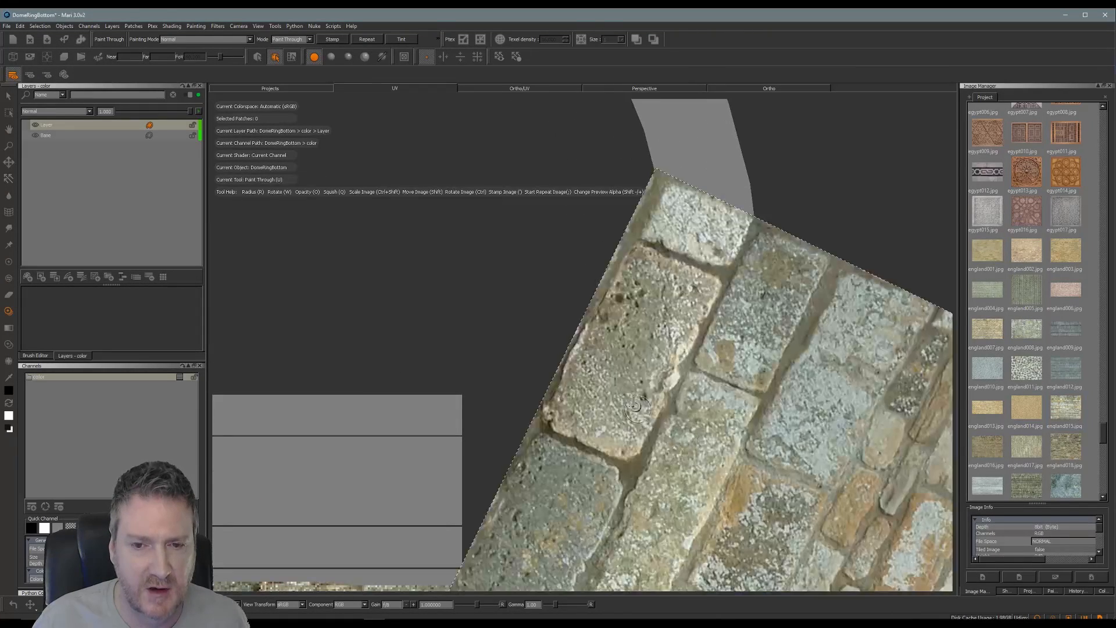
mouse_move(622, 370)
left_mouse_down("ctrl")
mouse_move(577, 530)
mouse_move(856, 526)
mouse_move(826, 522)
left_mouse_up("ctrl")
mouse_move(669, 460)
left_mouse_down()
mouse_move(652, 459)
mouse_move(671, 343)
mouse_move(687, 351)
left_mouse_up()
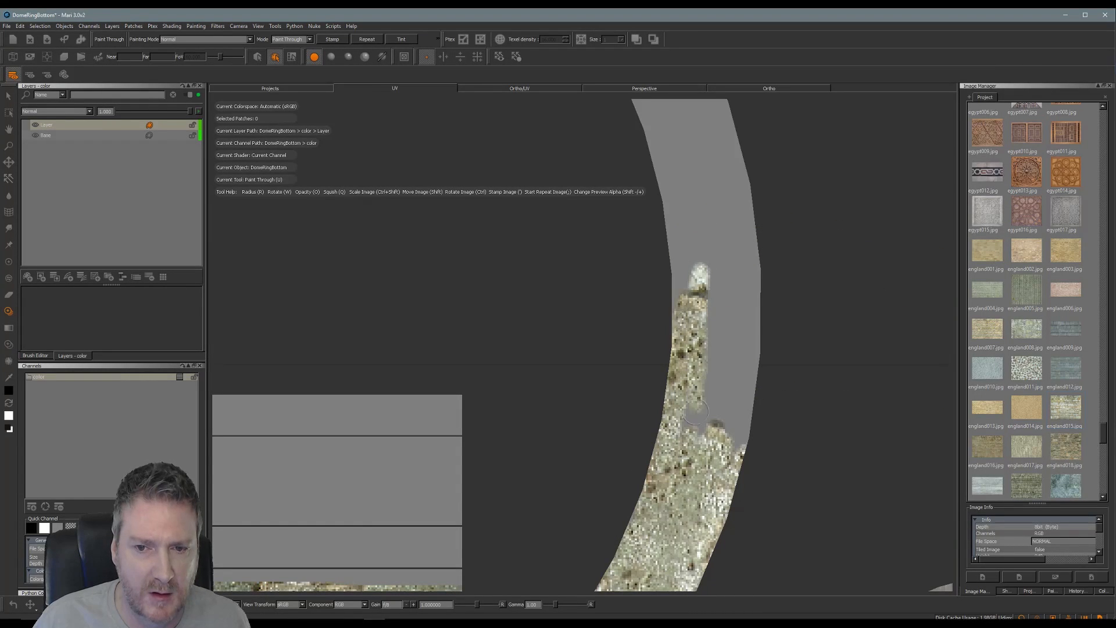
mouse_move(694, 413)
left_mouse_down()
mouse_move(713, 372)
mouse_move(733, 430)
mouse_move(746, 348)
mouse_move(723, 329)
mouse_move(667, 344)
left_mouse_up()
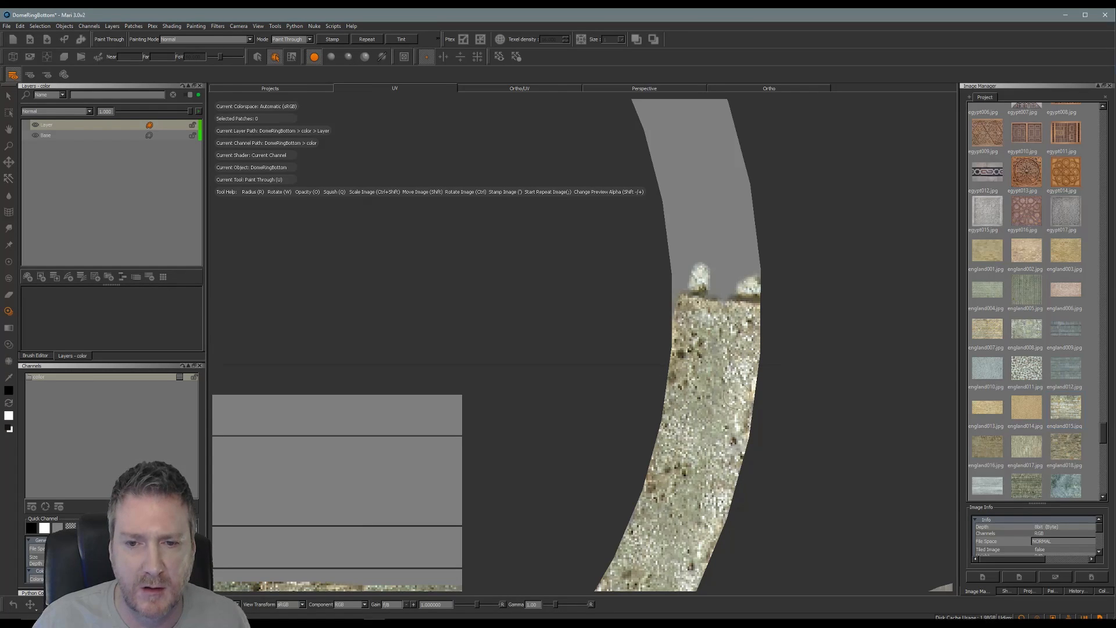
Step: Lean the wall image to follow the upper right arc and paint a further pitted block up to the white stone's joint
middle_click_drag(626, 294, 689, 451, "alt")
left_click_drag(724, 344, 616, 451, "ctrl")
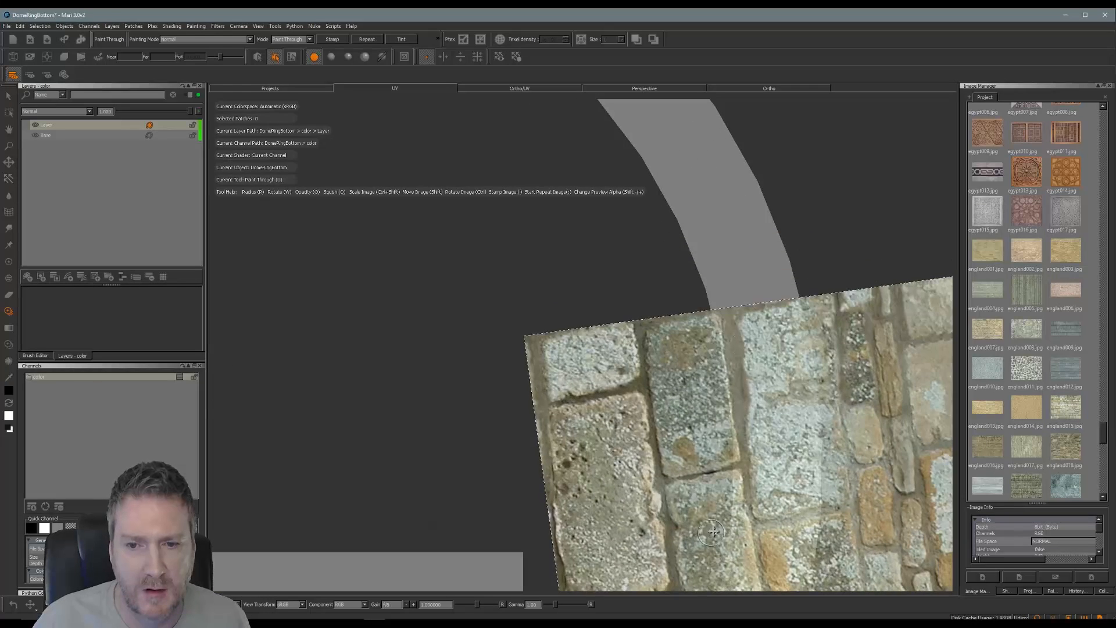
mouse_move(713, 532)
left_mouse_down("shift")
mouse_move(828, 375)
mouse_move(893, 403)
mouse_move(882, 402)
left_mouse_up("shift")
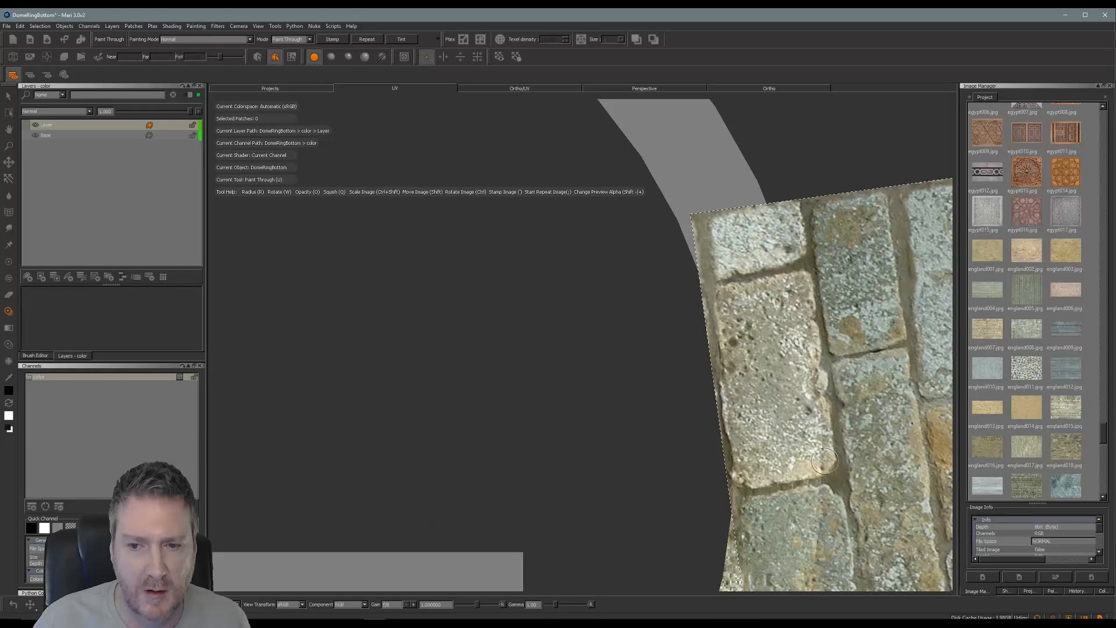
mouse_move(824, 460)
left_mouse_down()
mouse_move(773, 452)
mouse_move(804, 462)
left_mouse_up()
mouse_move(724, 450)
left_mouse_down()
mouse_move(799, 429)
mouse_move(747, 408)
mouse_move(791, 326)
mouse_move(732, 284)
mouse_move(710, 298)
mouse_move(691, 352)
left_mouse_up()
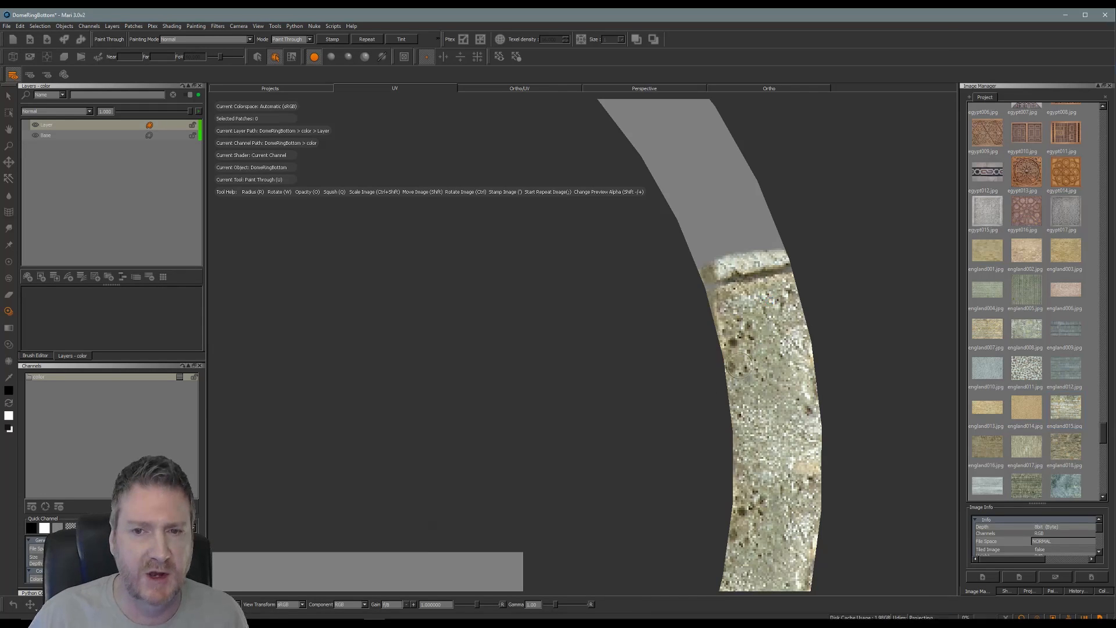
Step: Tilt the wall image to follow the upper right arc and paint another pale pitted block up to the white stone's joint
middle_click_drag(612, 270, 692, 424, "alt")
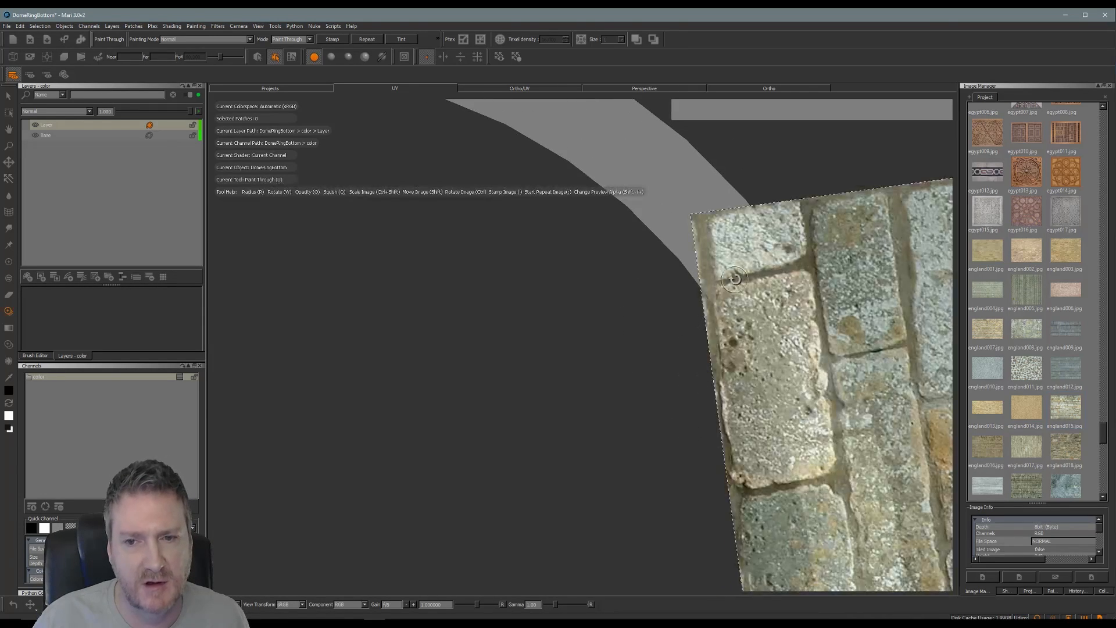
left_click_drag(737, 277, 641, 403, "ctrl")
mouse_move(727, 507)
left_mouse_down("shift")
mouse_move(782, 393)
mouse_move(868, 359)
mouse_move(825, 388)
left_mouse_up("shift")
mouse_move(805, 432)
left_mouse_down()
mouse_move(857, 415)
mouse_move(781, 378)
mouse_move(814, 340)
mouse_move(785, 257)
mouse_move(747, 238)
mouse_move(807, 257)
mouse_move(811, 325)
left_mouse_up()
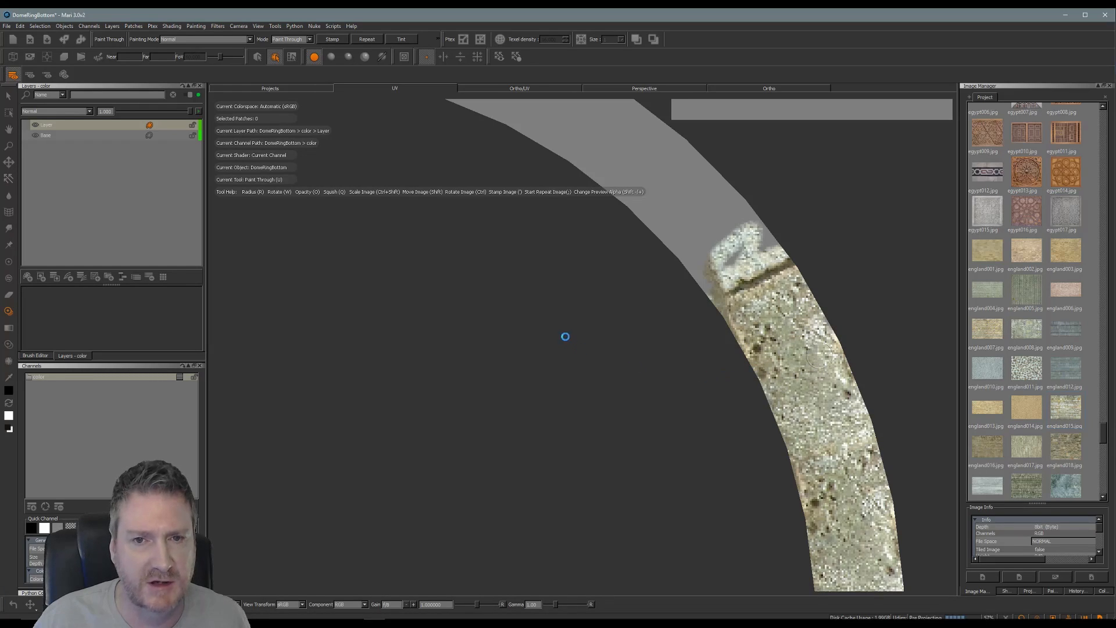
Step: Realign the wall image with the bend of the upper right arc and extend the pitted stone over the previous white stone end
mouse_move(626, 390)
middle_mouse_down("alt")
mouse_move(620, 336)
mouse_move(665, 478)
mouse_move(702, 493)
middle_mouse_up("alt")
mouse_move(817, 282)
left_mouse_down("ctrl")
mouse_move(816, 469)
mouse_move(831, 321)
mouse_move(816, 299)
left_mouse_up("ctrl")
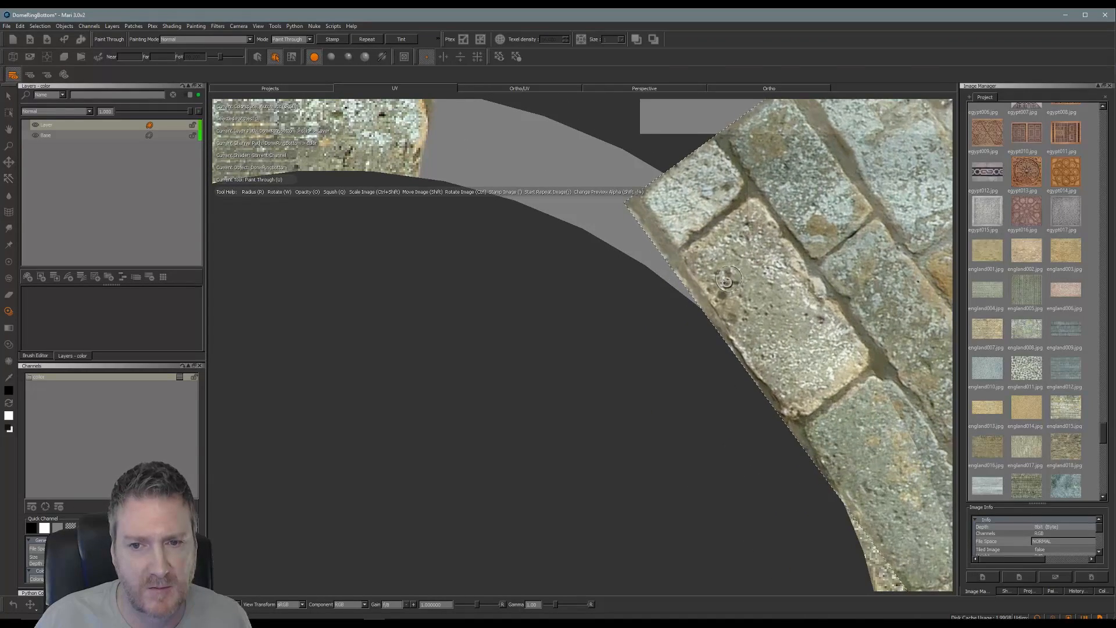
left_click_drag(724, 281, 717, 325, "ctrl")
mouse_move(820, 392)
left_mouse_down("shift")
mouse_move(836, 362)
mouse_move(829, 382)
mouse_move(810, 363)
mouse_move(815, 343)
left_mouse_up("shift")
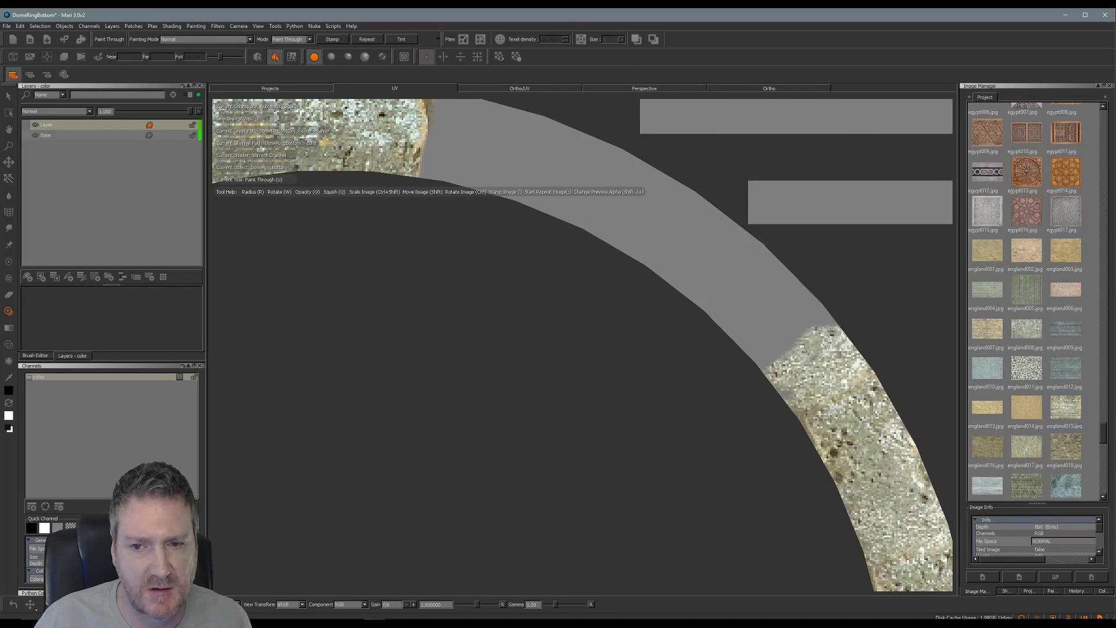
mouse_move(851, 303)
left_mouse_down()
mouse_move(828, 284)
mouse_move(750, 273)
mouse_move(718, 250)
mouse_move(696, 299)
mouse_move(742, 293)
left_mouse_up()
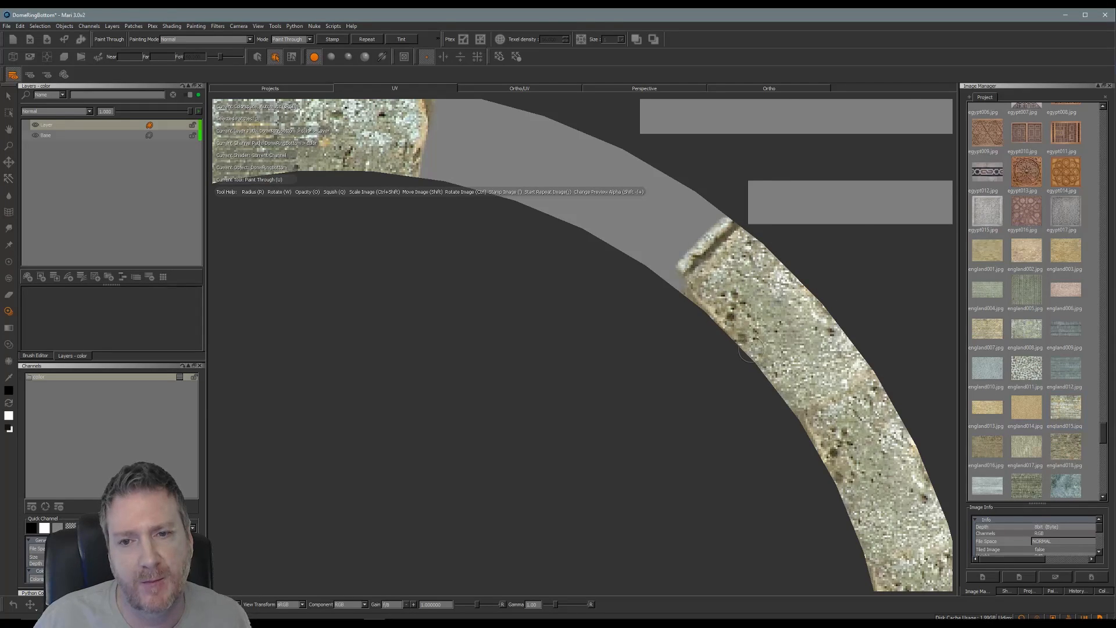
Step: Rotate the wall image flatter along the arc, paint the next pitted block toward the ring's top, fill its inner edge, and bake the paint
left_click_drag(750, 349, 828, 427, "ctrl")
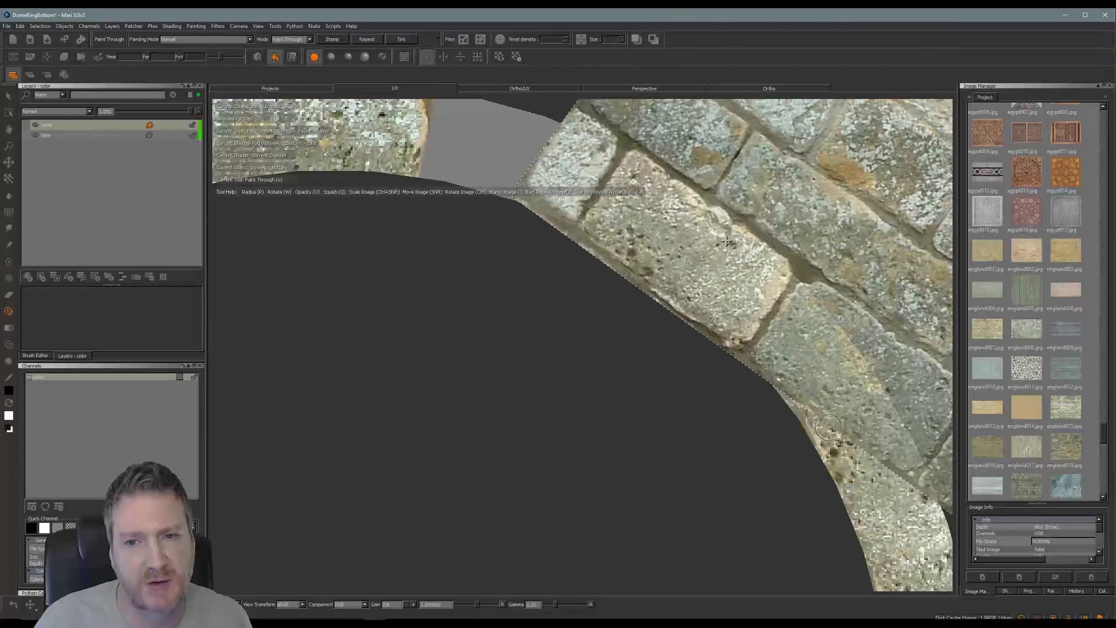
mouse_move(727, 241)
left_mouse_down("shift")
mouse_move(687, 212)
mouse_move(695, 278)
mouse_move(622, 186)
mouse_move(581, 223)
mouse_move(552, 174)
mouse_move(606, 131)
mouse_move(654, 171)
mouse_move(629, 208)
mouse_move(666, 223)
left_mouse_up("shift")
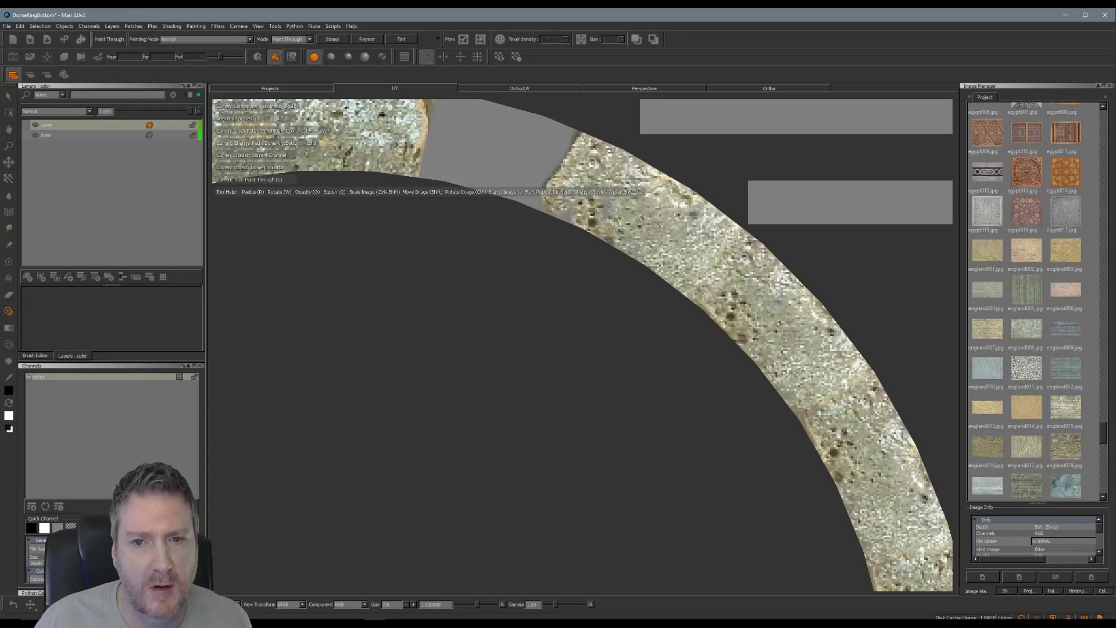
left_click_drag(556, 220, 558, 233)
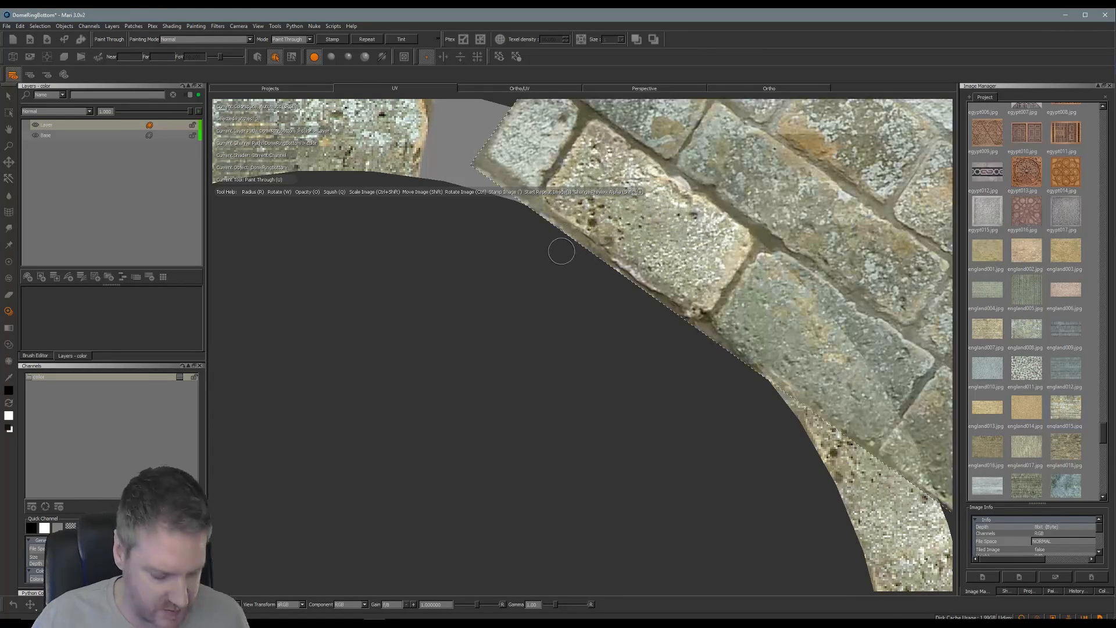
key("b")
Step: Lay the wall image nearly level along the ring's top and paint pitted stone across the remaining gap, blending it into the grey-green stone
middle_click_drag(568, 332, 737, 440, "alt")
mouse_move(618, 209)
left_mouse_down("ctrl")
mouse_move(593, 289)
mouse_move(604, 371)
left_mouse_up("ctrl")
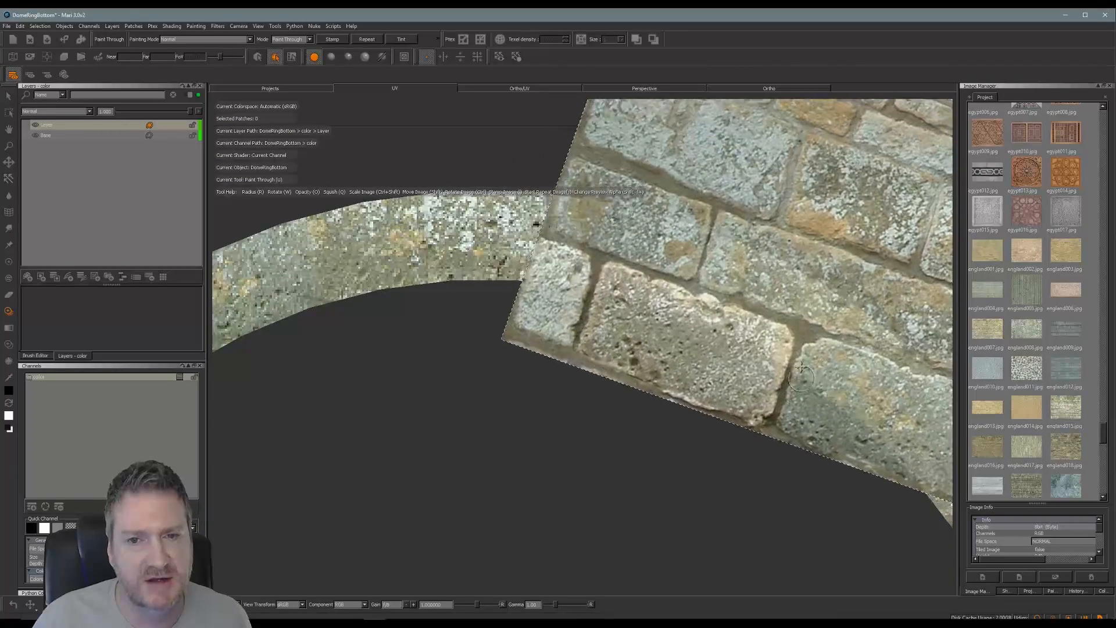
mouse_move(801, 377)
left_mouse_down("shift")
mouse_move(777, 297)
mouse_move(747, 279)
left_mouse_up("shift")
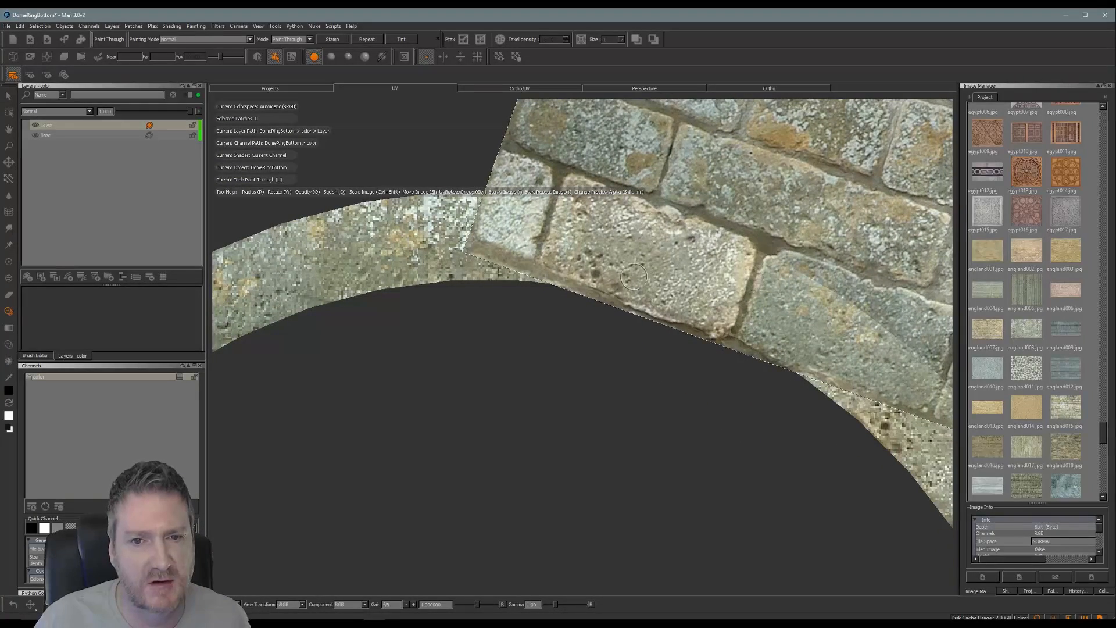
left_click_drag(555, 211, 564, 244, "ctrl")
mouse_move(700, 277)
left_mouse_down("shift")
mouse_move(665, 247)
mouse_move(706, 244)
mouse_move(695, 299)
mouse_move(686, 268)
mouse_move(648, 264)
mouse_move(667, 201)
mouse_move(602, 216)
mouse_move(572, 264)
mouse_move(588, 232)
mouse_move(596, 283)
left_mouse_up("shift")
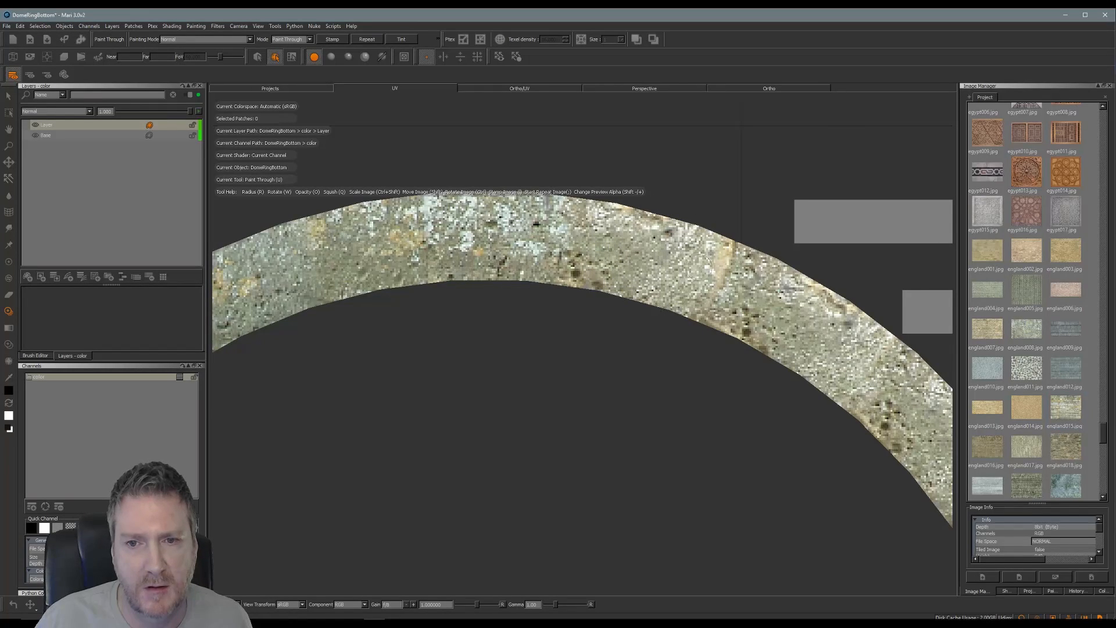
Step: Align the stone wall image over the ring's arc in the UV view and paint its texture onto the band
mouse_move(695, 315)
left_mouse_down("shift")
mouse_move(717, 314)
mouse_move(721, 301)
left_mouse_up("shift")
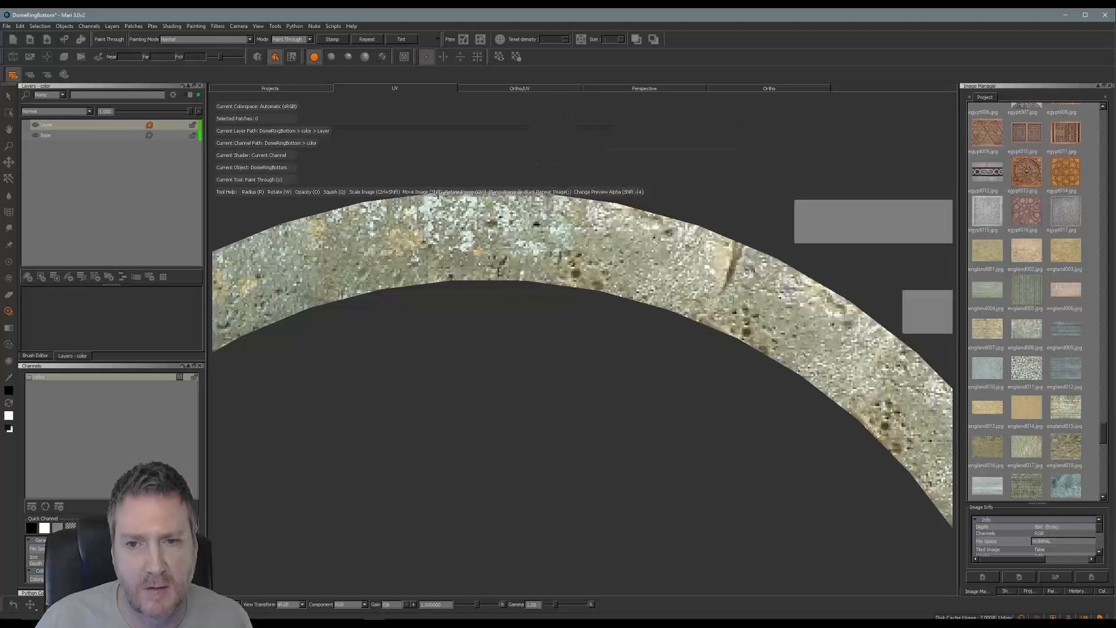
left_click_drag(722, 246, 732, 194)
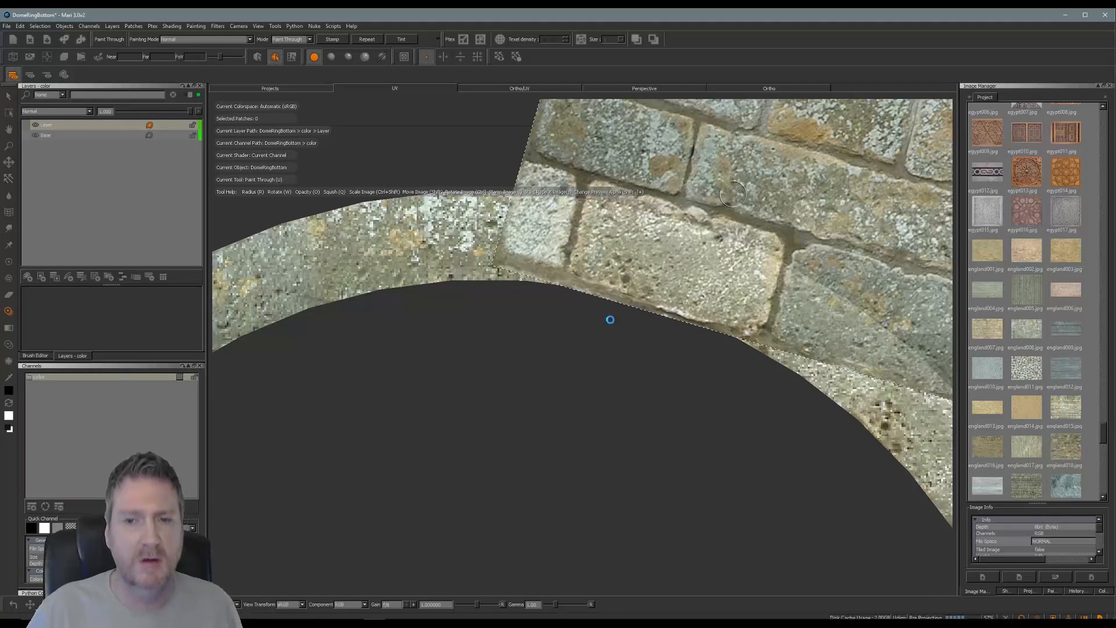
right_click_drag(677, 370, 485, 391, "alt")
middle_click_drag(514, 362, 582, 204, "alt")
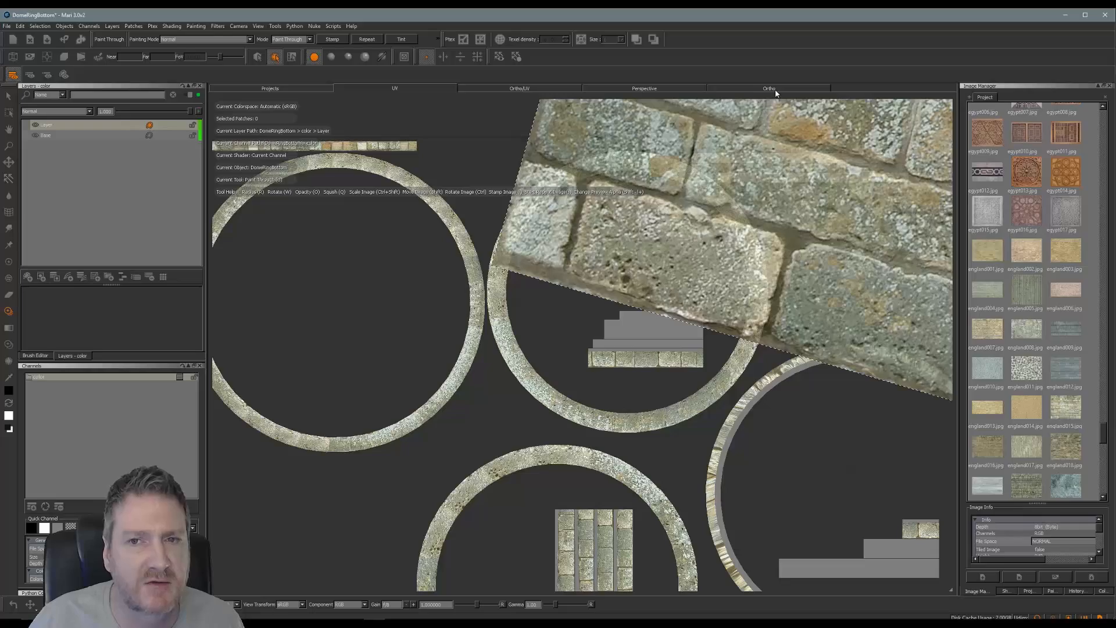
Step: Dab a test patch of stone onto the ring's grey inner wall in the Ortho view and locate it in the UV layout
left_click(774, 90)
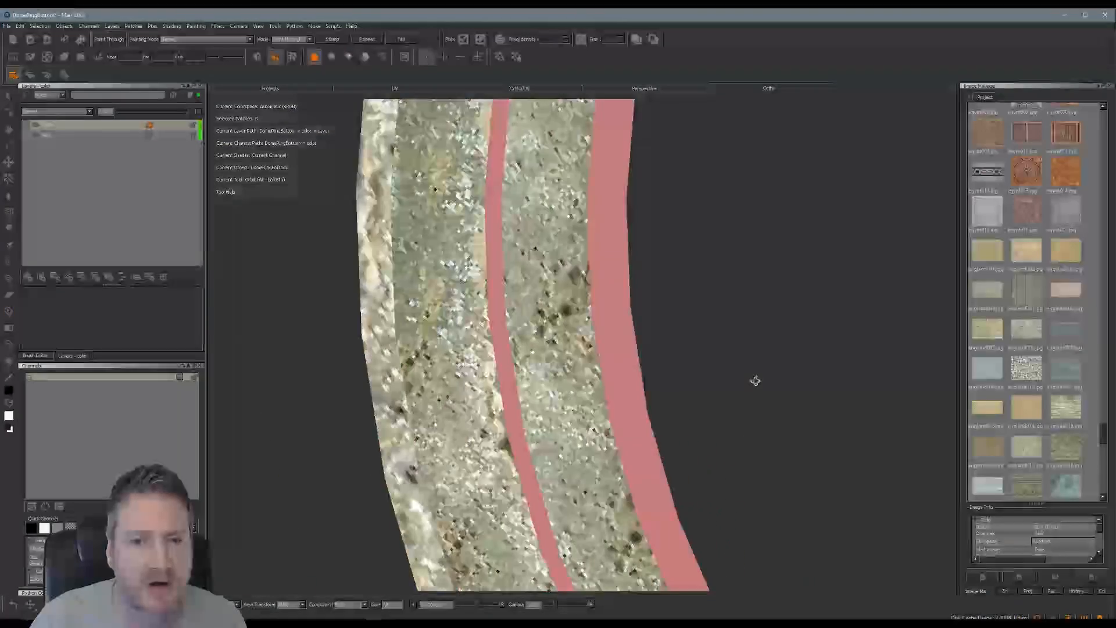
right_click_drag(757, 378, 513, 406, "alt")
mouse_move(513, 406)
left_mouse_down("alt")
mouse_move(635, 373)
mouse_move(528, 413)
mouse_move(549, 381)
mouse_move(553, 413)
mouse_move(478, 403)
mouse_move(480, 279)
mouse_move(476, 409)
mouse_move(390, 397)
mouse_move(348, 311)
mouse_move(423, 321)
mouse_move(505, 387)
mouse_move(486, 388)
mouse_move(474, 337)
left_mouse_up("alt")
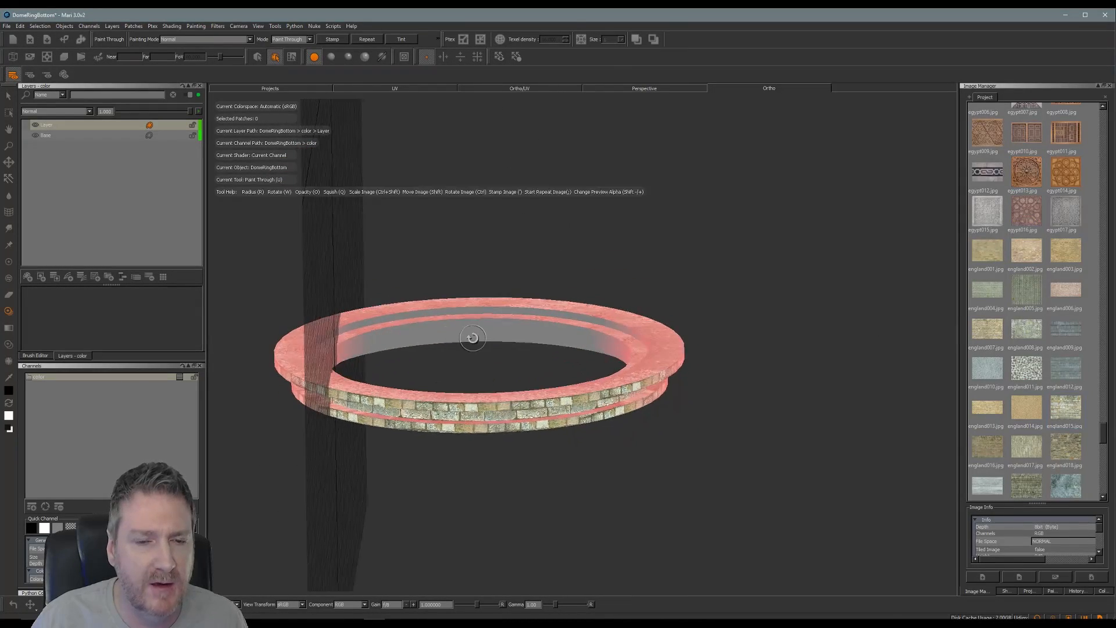
right_click_drag(473, 337, 755, 311, "alt")
mouse_move(756, 311)
middle_mouse_down("alt")
mouse_move(687, 346)
mouse_move(895, 347)
middle_mouse_up("alt")
right_click_drag(581, 403, 624, 390, "alt")
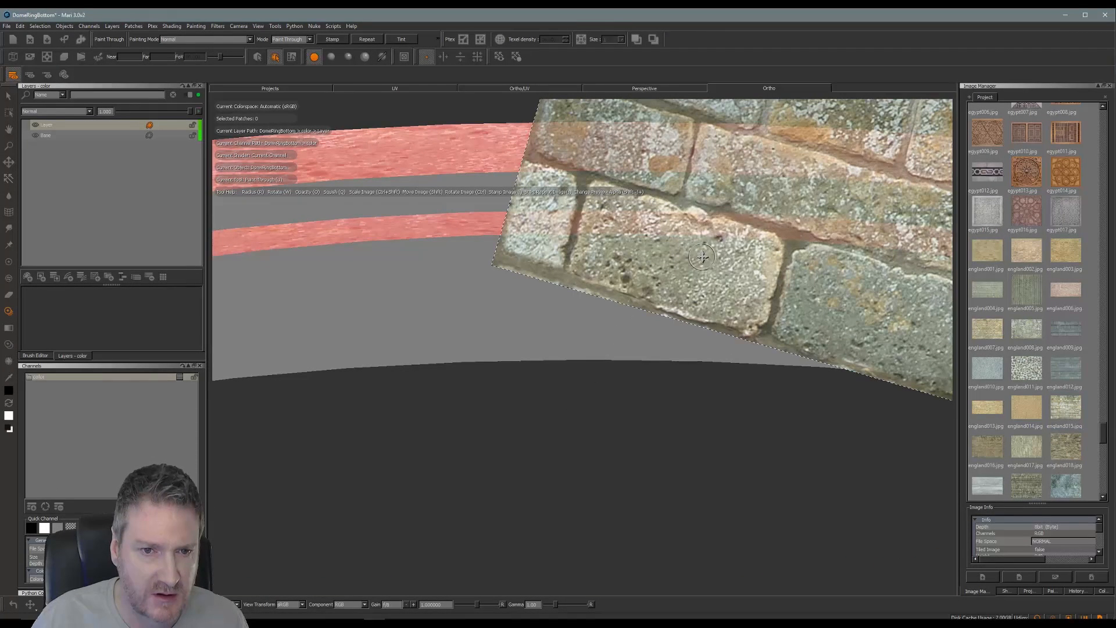
mouse_move(698, 250)
left_mouse_down("shift")
mouse_move(589, 303)
mouse_move(523, 301)
mouse_move(569, 287)
mouse_move(532, 300)
left_mouse_up("shift")
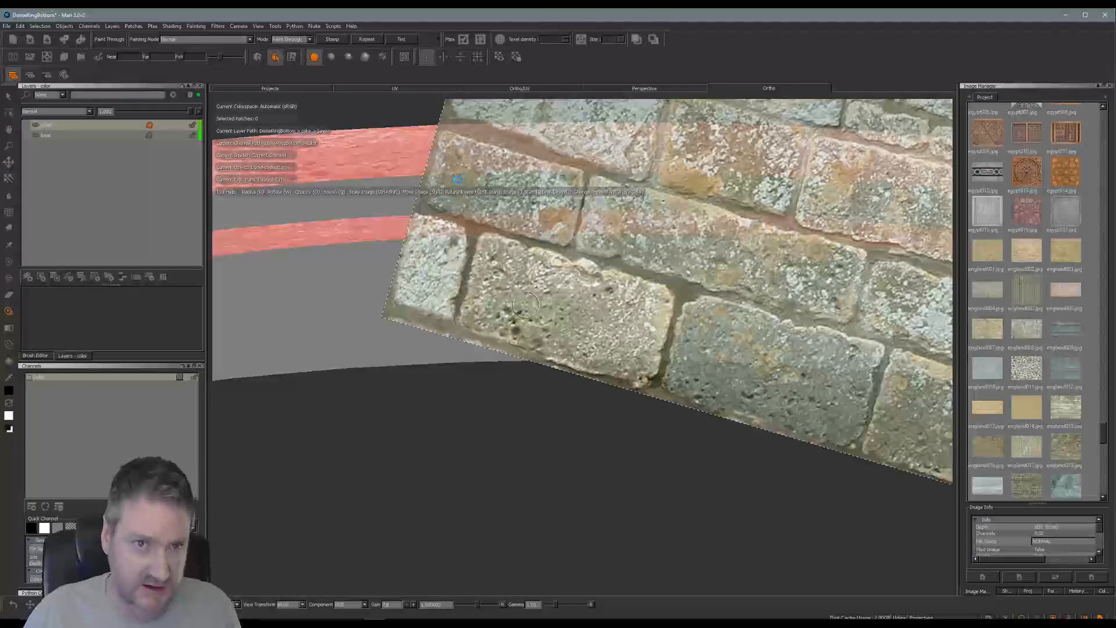
left_click(402, 86)
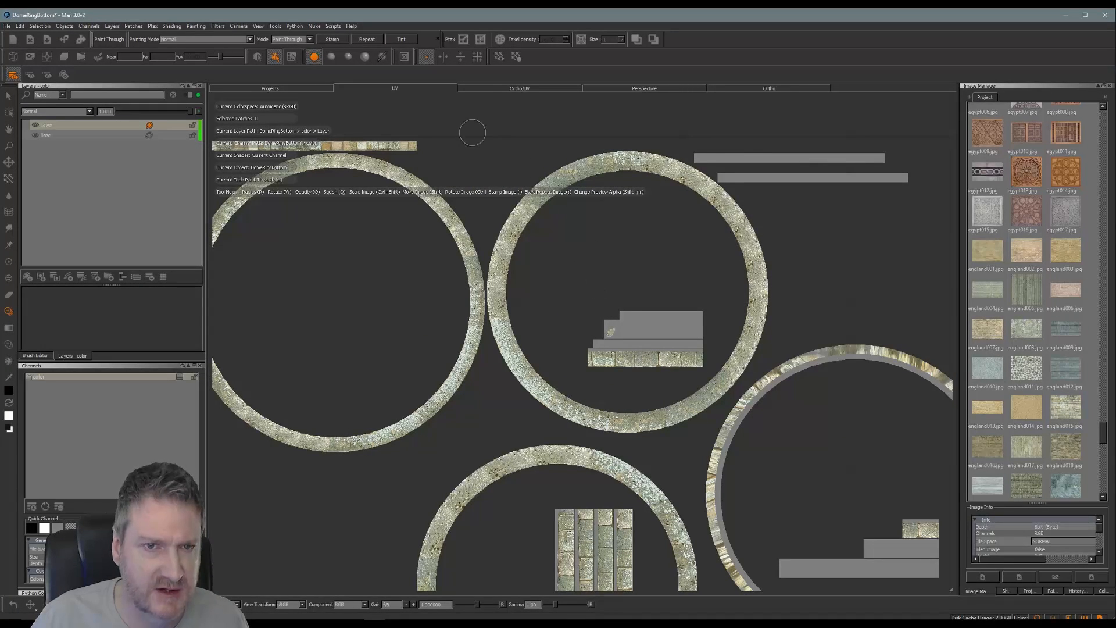
left_click(790, 90)
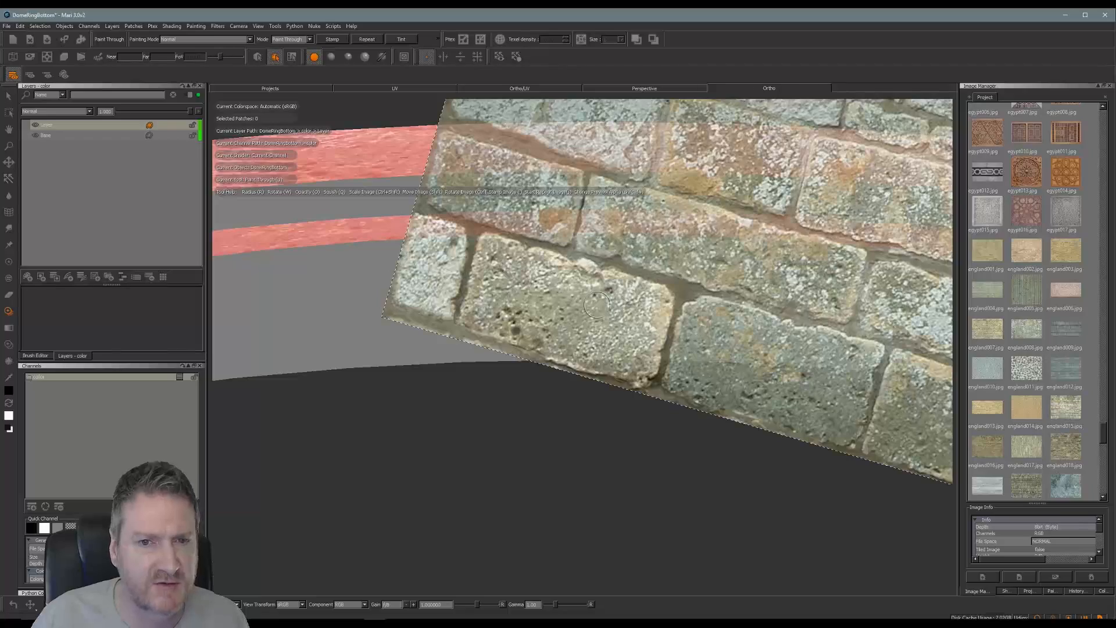
Step: Rotate the stone image level, then move and scale it so its lowest block course fits the height of the ring's inner wall
mouse_move(526, 391)
left_mouse_down("alt")
mouse_move(619, 365)
mouse_move(605, 366)
mouse_move(585, 339)
mouse_move(555, 343)
mouse_move(556, 325)
left_mouse_up("alt")
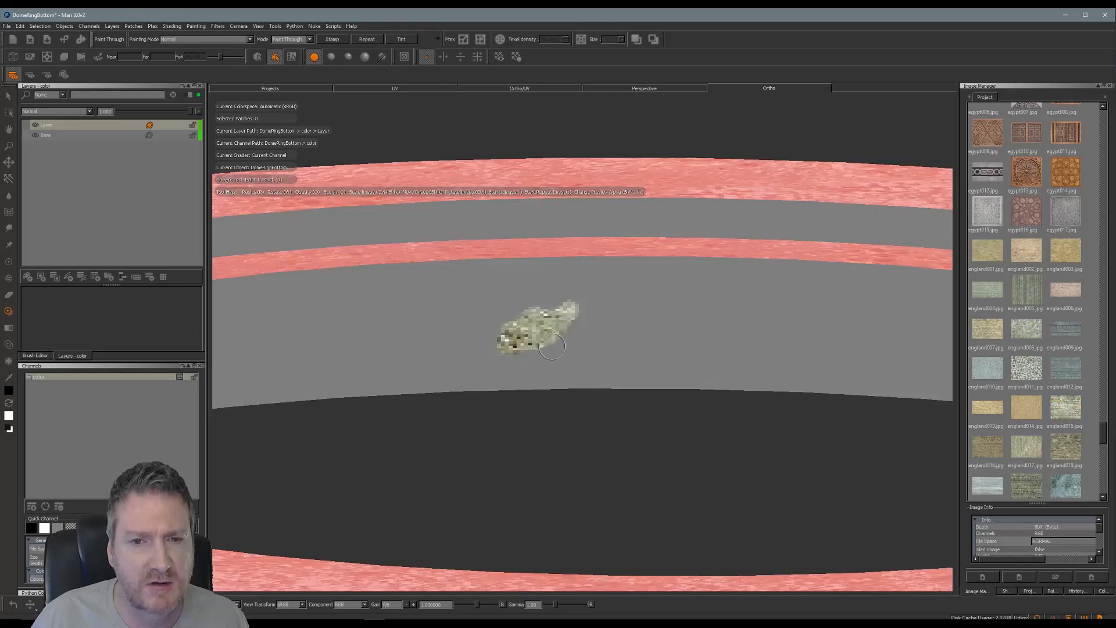
mouse_move(529, 281)
left_mouse_down("ctrl")
mouse_move(541, 445)
mouse_move(598, 435)
left_mouse_up("ctrl")
mouse_move(699, 503)
left_mouse_down("shift")
mouse_move(754, 308)
mouse_move(718, 325)
left_mouse_up("shift")
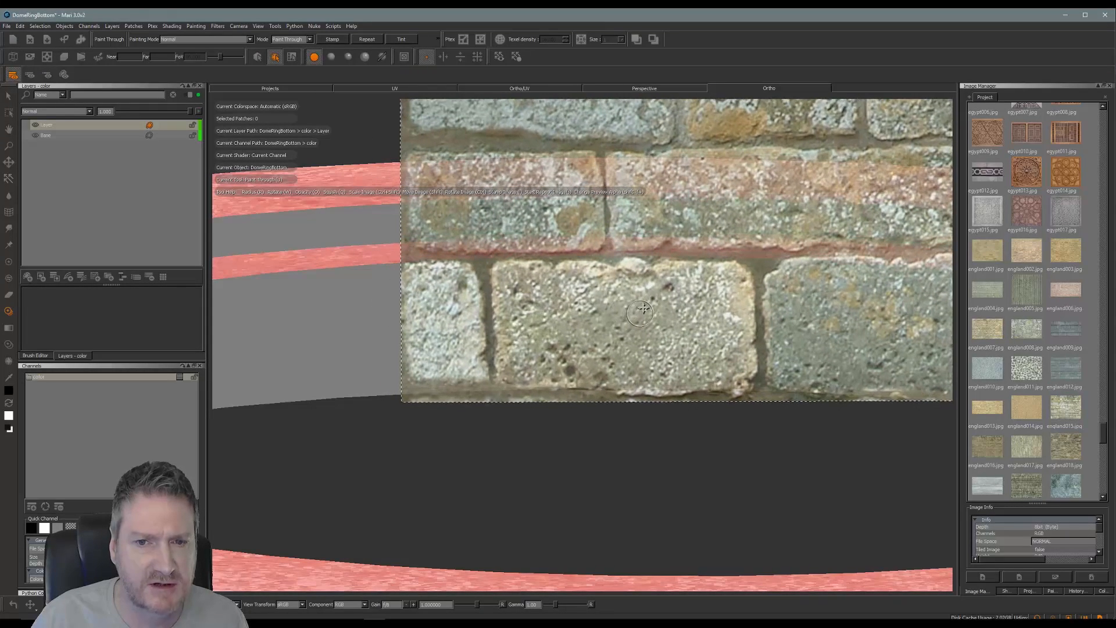
mouse_move(692, 310)
left_mouse_down("ctrl+shift")
mouse_move(661, 328)
mouse_move(692, 325)
mouse_move(686, 317)
mouse_move(638, 332)
mouse_move(669, 329)
left_mouse_up("ctrl+shift")
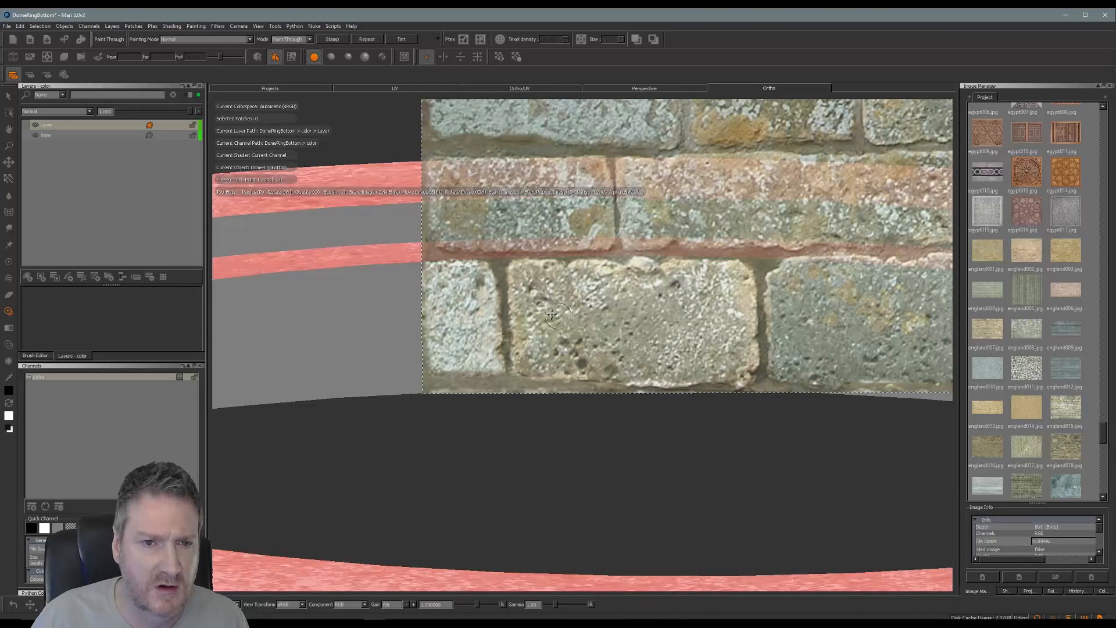
Step: Paint the large beige block from the lowest course onto the inner wall, including its mortar edges, and bake the paint
mouse_move(553, 280)
left_mouse_down()
mouse_move(509, 293)
mouse_move(518, 283)
mouse_move(511, 336)
mouse_move(581, 366)
mouse_move(522, 376)
left_mouse_up()
mouse_move(646, 385)
left_mouse_down()
mouse_move(714, 325)
mouse_move(663, 287)
left_mouse_up()
mouse_move(568, 272)
left_mouse_down()
mouse_move(746, 274)
mouse_move(593, 304)
mouse_move(768, 383)
left_mouse_up()
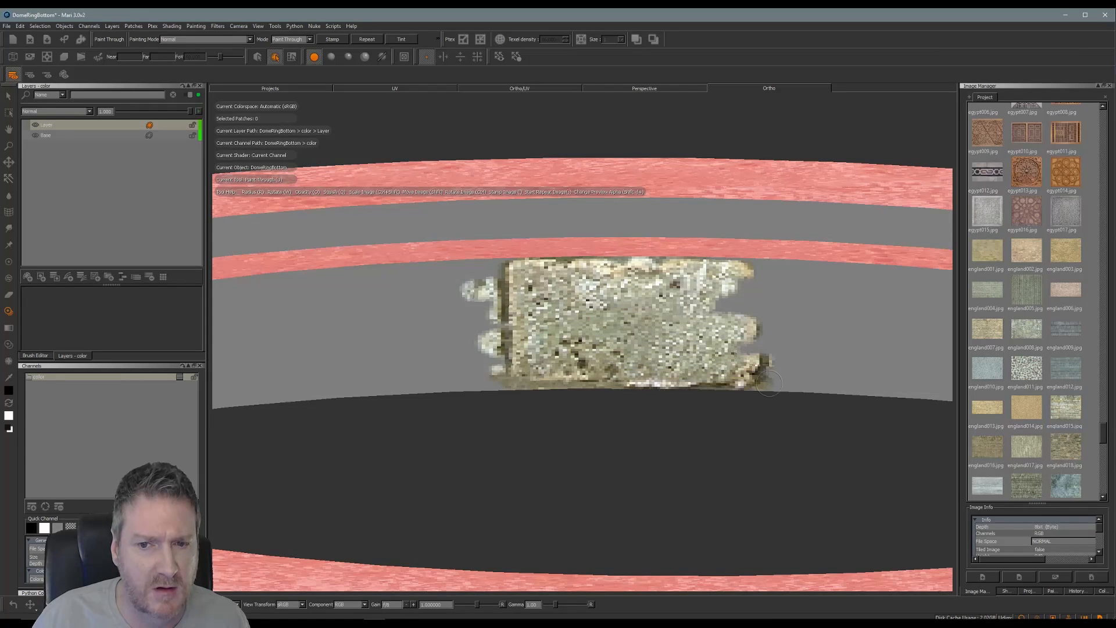
left_click_drag(762, 310, 758, 269)
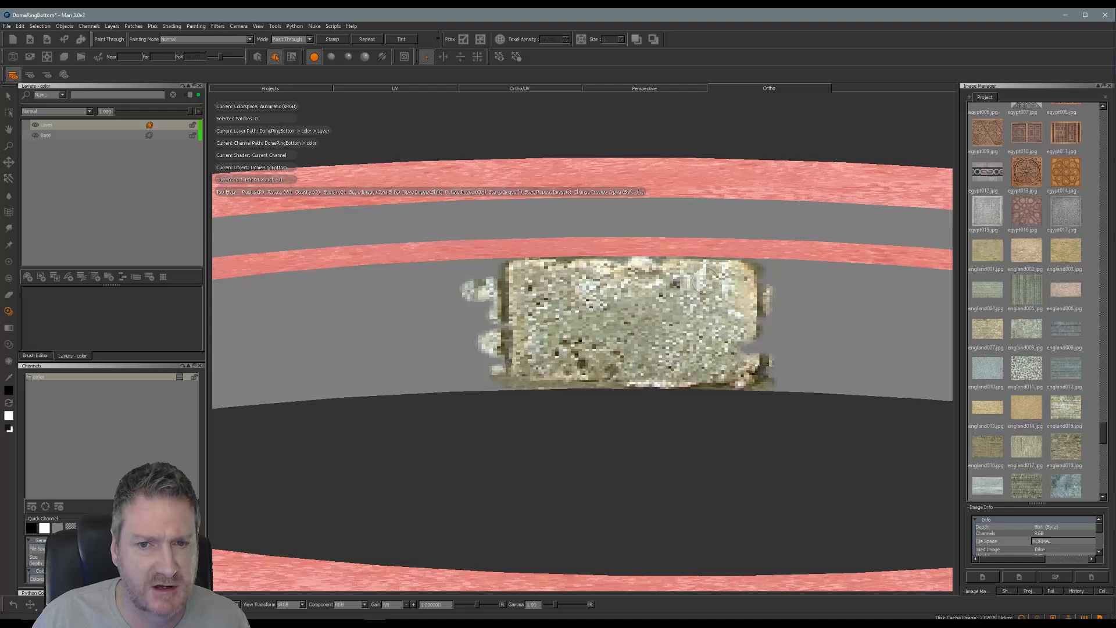
mouse_move(700, 374)
left_mouse_down()
mouse_move(720, 372)
mouse_move(708, 401)
left_mouse_up()
key("b")
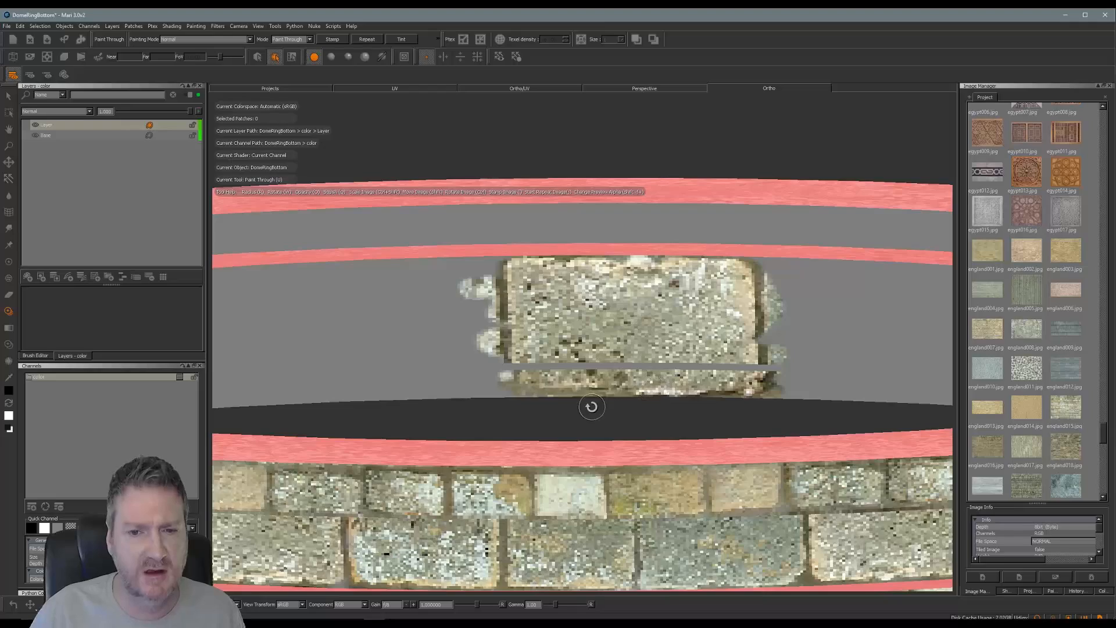
Step: Refit the stone image to the inner wall's curve from a different viewing angle and paint the beige block over the wall again
left_click_drag(591, 407, 576, 371, "alt")
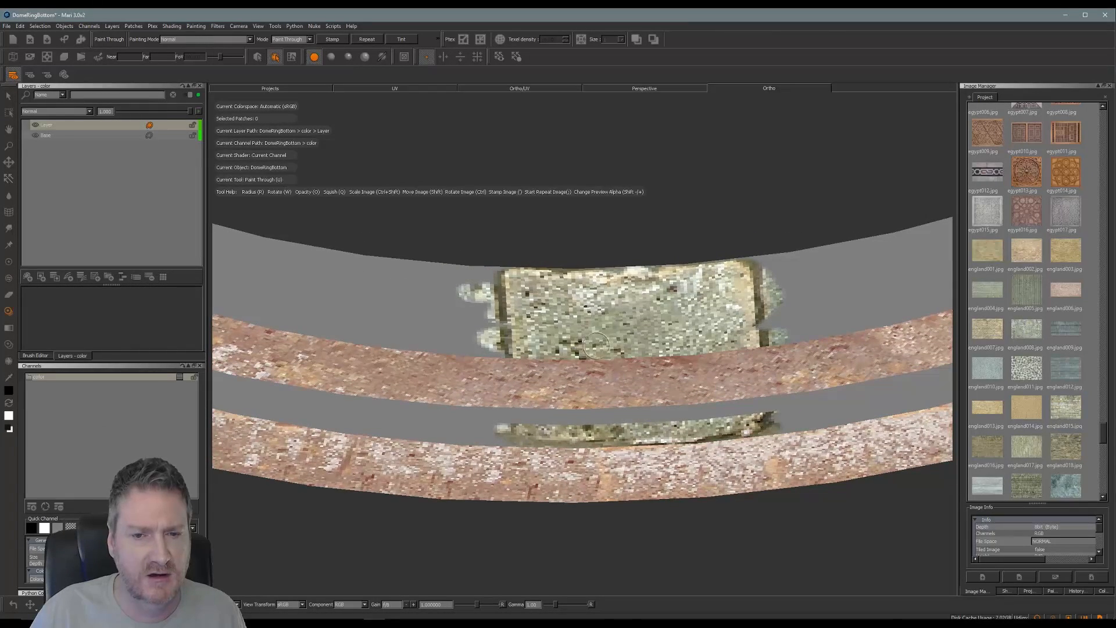
left_click_drag(572, 373, 606, 358, "alt+shift")
key("u")
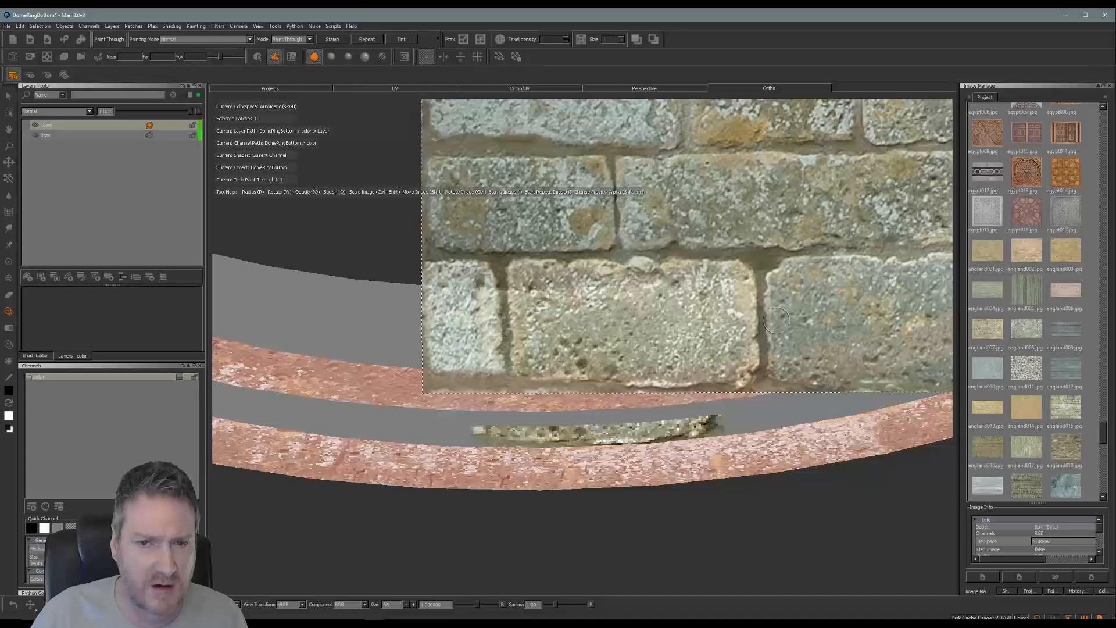
mouse_move(729, 323)
left_mouse_down("ctrl+shift")
mouse_move(737, 236)
mouse_move(613, 298)
mouse_move(581, 334)
mouse_move(624, 324)
mouse_move(634, 291)
mouse_move(636, 310)
left_mouse_up("ctrl+shift")
left_click_drag(496, 293, 508, 313, "ctrl")
mouse_move(623, 380)
left_mouse_down("shift")
mouse_move(614, 362)
mouse_move(638, 354)
mouse_move(623, 353)
left_mouse_up("shift")
mouse_move(561, 325)
left_mouse_down()
mouse_move(550, 308)
mouse_move(523, 321)
left_mouse_up()
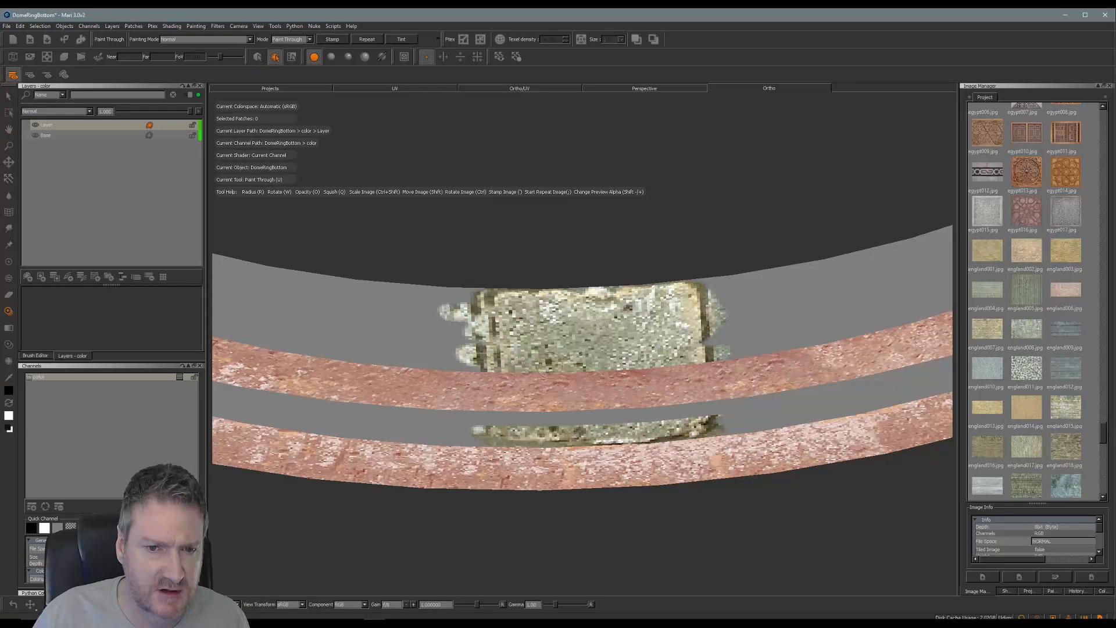
mouse_move(551, 365)
left_mouse_down()
mouse_move(613, 362)
mouse_move(622, 299)
mouse_move(668, 291)
mouse_move(689, 307)
left_mouse_up()
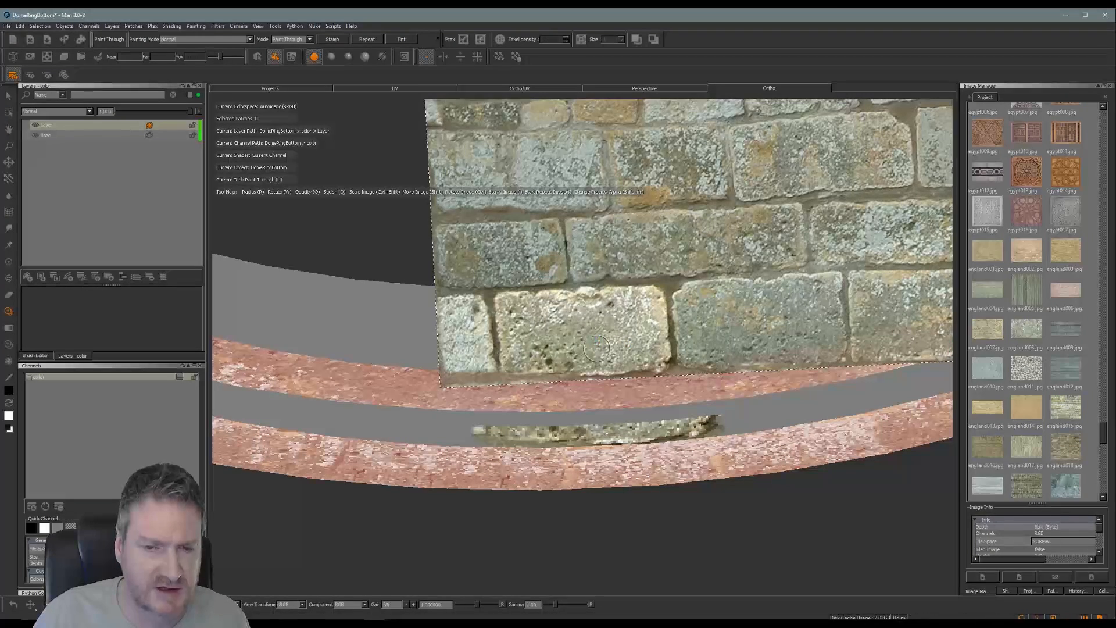
Step: In the UV view, scale, straighten and move the stone image over the partly painted inner wall strip
left_click_drag(664, 247, 609, 232, "alt")
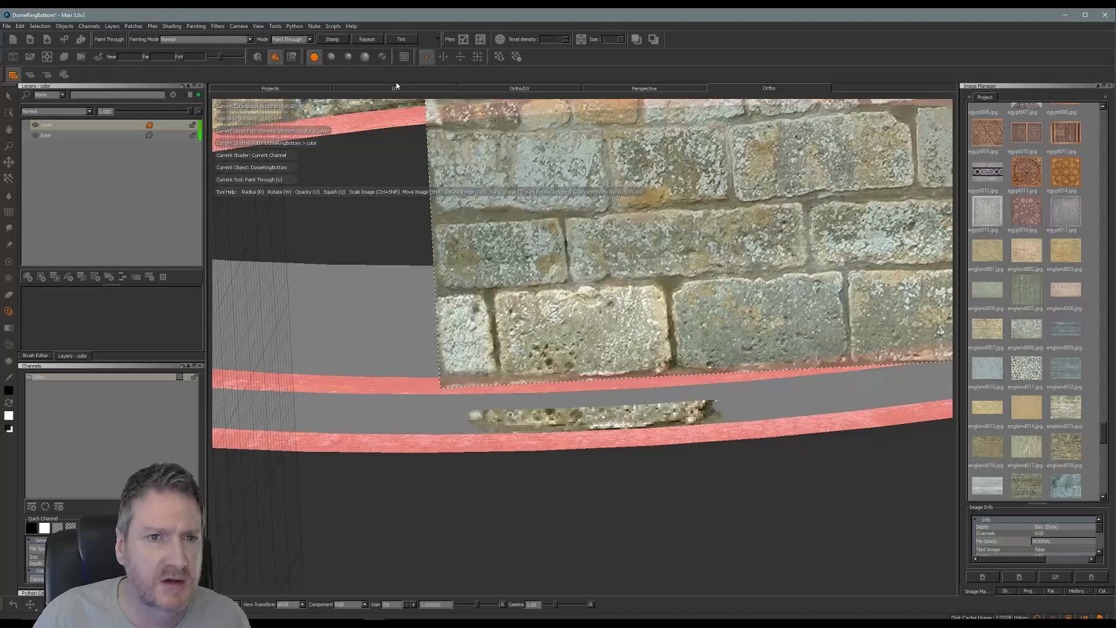
left_click(395, 87)
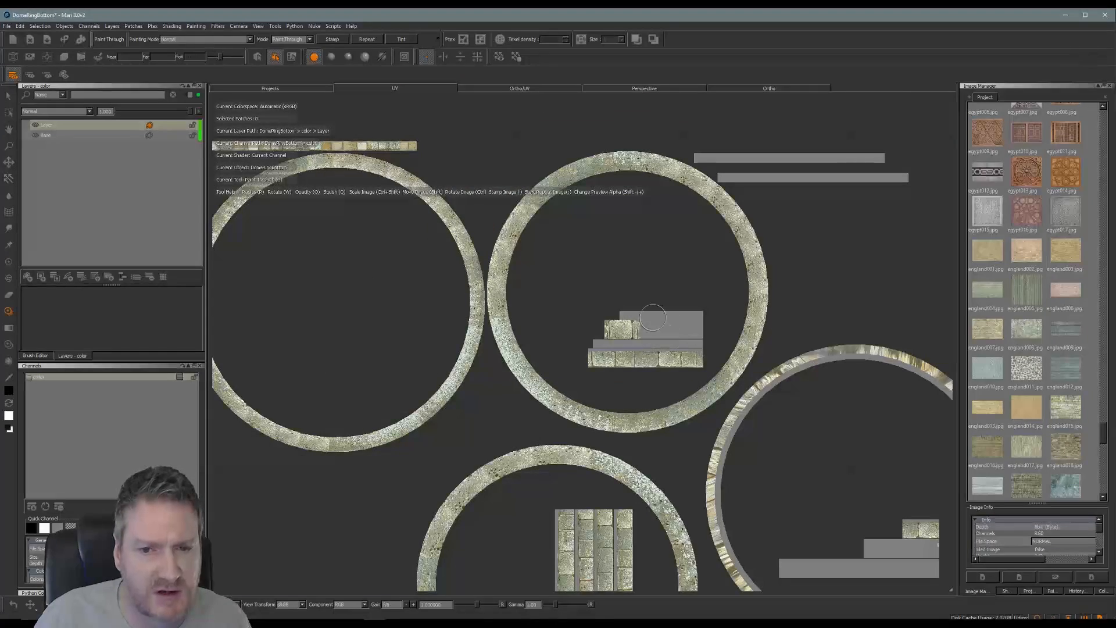
right_click_drag(679, 284, 816, 259, "alt")
middle_click_drag(748, 215, 542, 184, "alt")
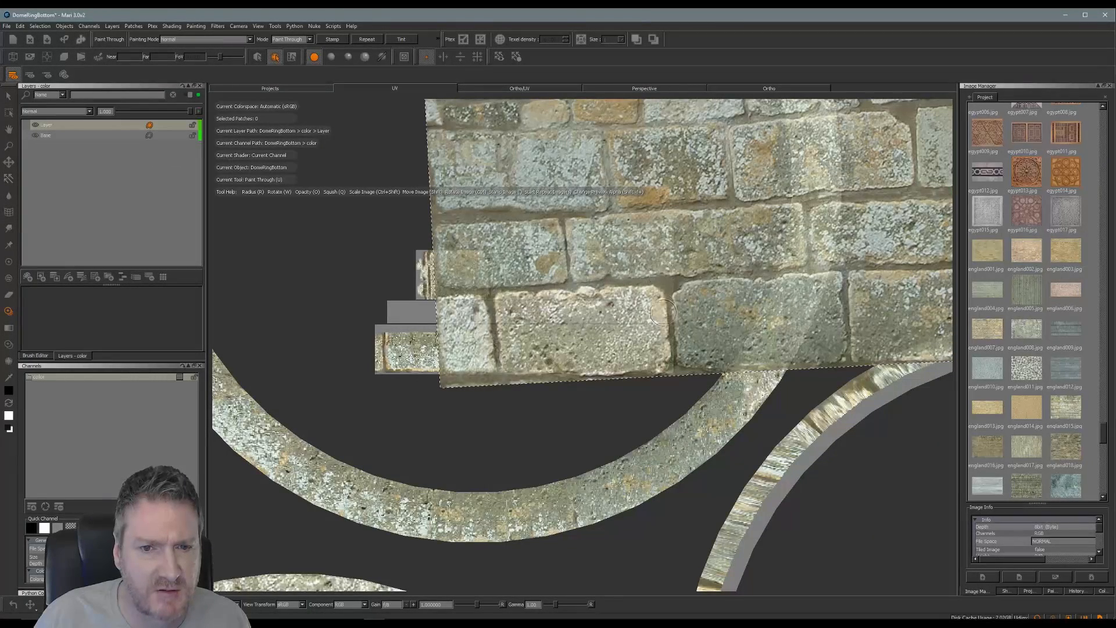
left_click_drag(698, 326, 500, 324, "ctrl+shift")
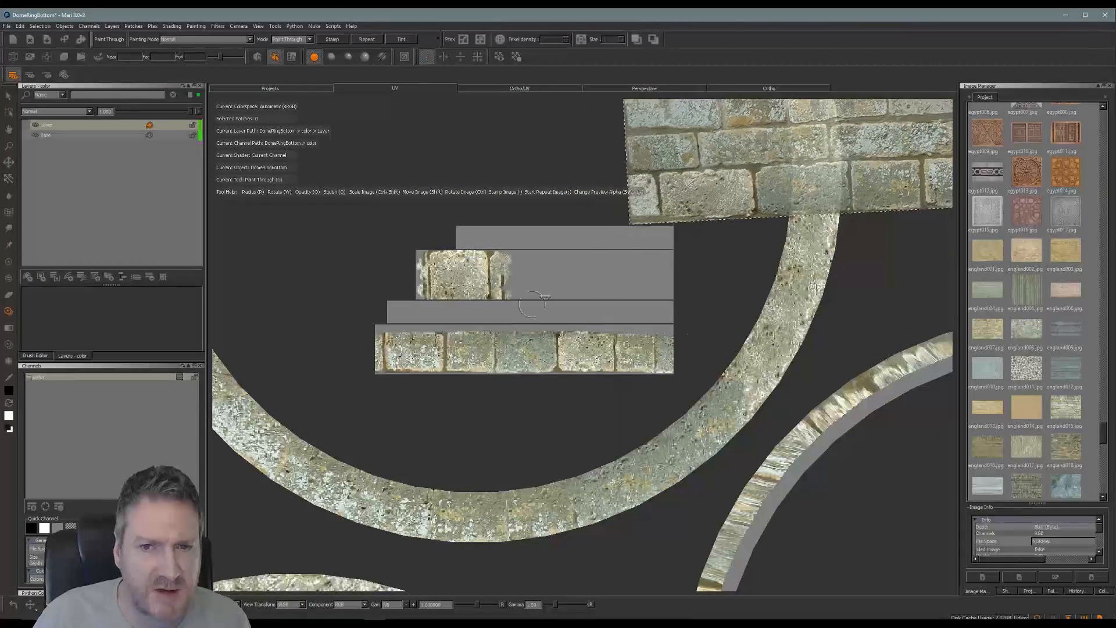
mouse_move(733, 164)
left_mouse_down("shift")
mouse_move(663, 199)
mouse_move(489, 243)
left_mouse_up("shift")
mouse_move(814, 208)
left_mouse_down("ctrl")
mouse_move(823, 224)
mouse_move(812, 229)
left_mouse_up("ctrl")
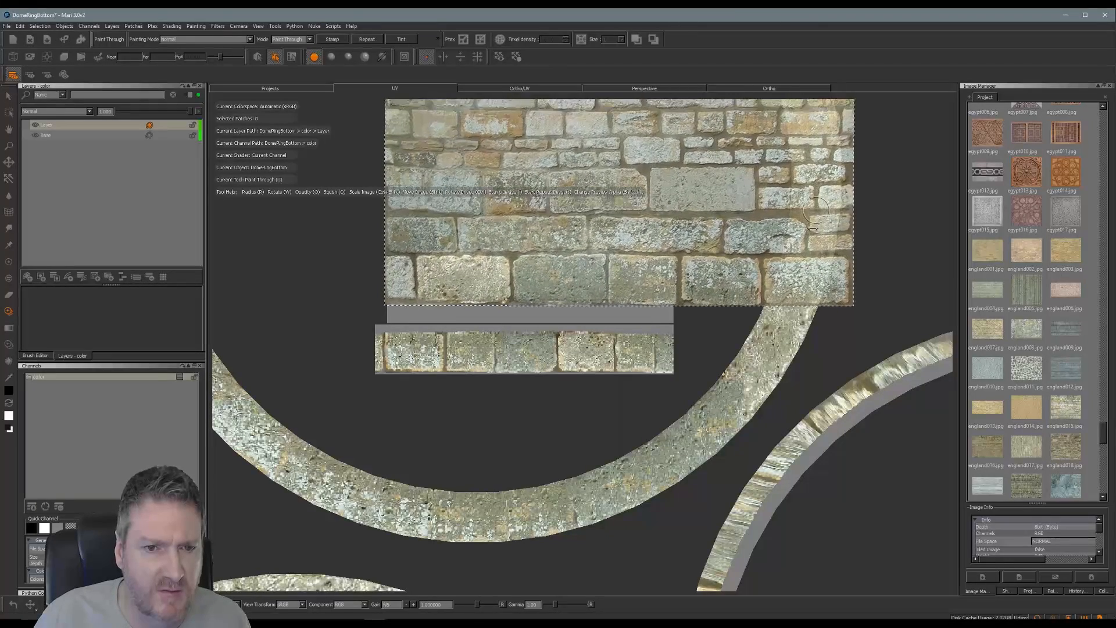
left_click_drag(688, 250, 668, 255, "ctrl+shift")
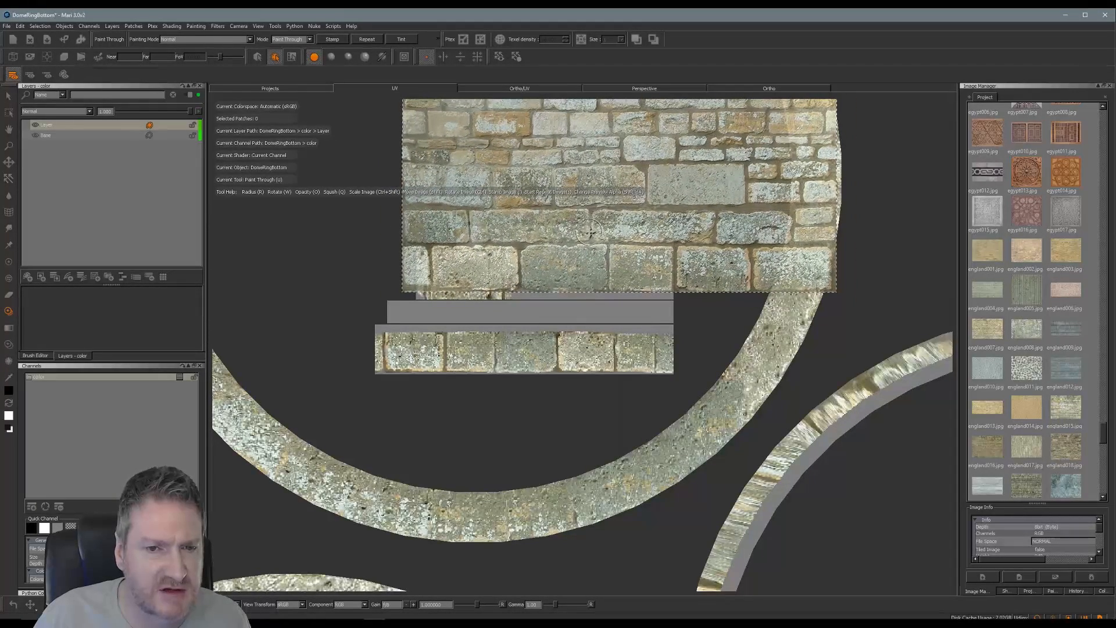
Step: Fine-tune the image's position and scale, then paint its lowest course of blocks along the entire inner wall strip
left_click_drag(528, 261, 528, 261)
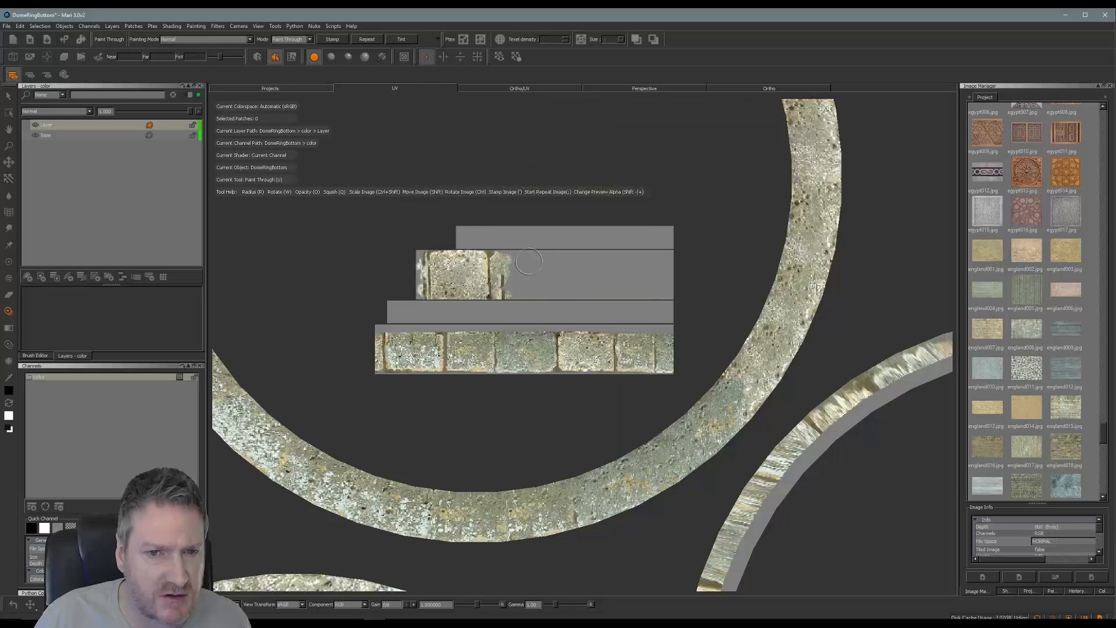
mouse_move(631, 239)
left_mouse_down("shift")
mouse_move(668, 250)
mouse_move(592, 260)
left_mouse_up("shift")
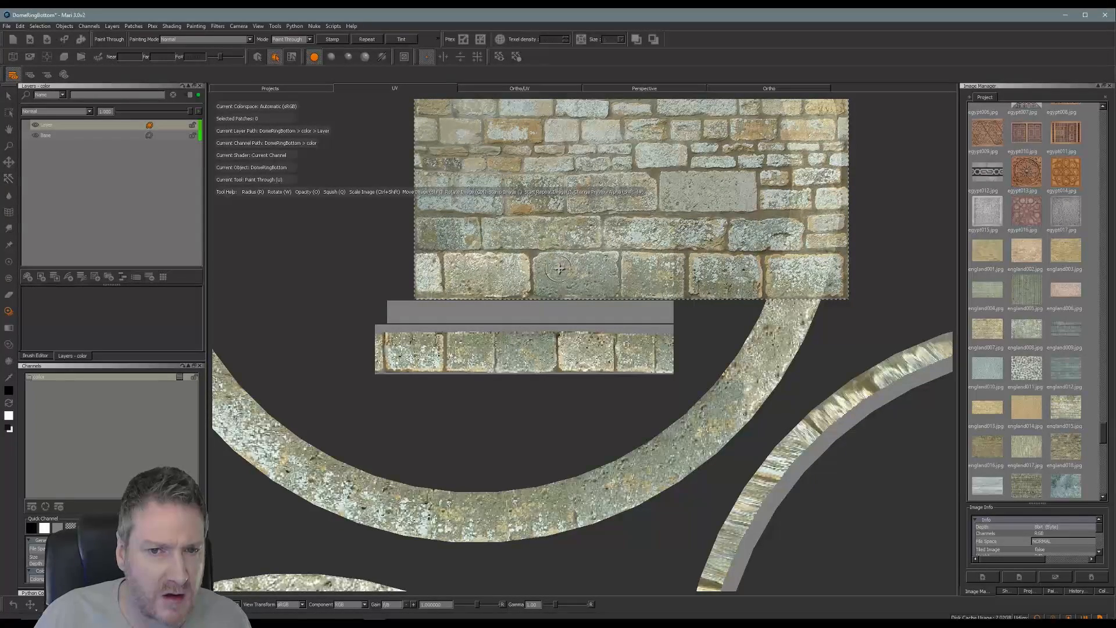
mouse_move(559, 268)
left_mouse_down("ctrl+shift")
mouse_move(546, 212)
mouse_move(540, 262)
left_mouse_up("ctrl+shift")
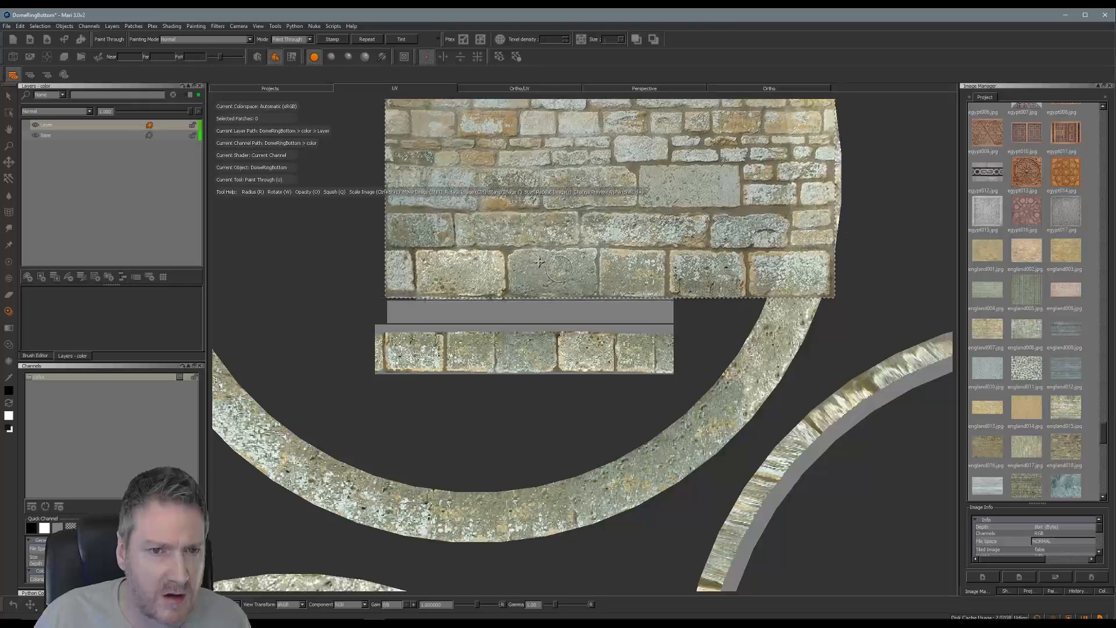
left_click_drag(430, 273, 500, 273)
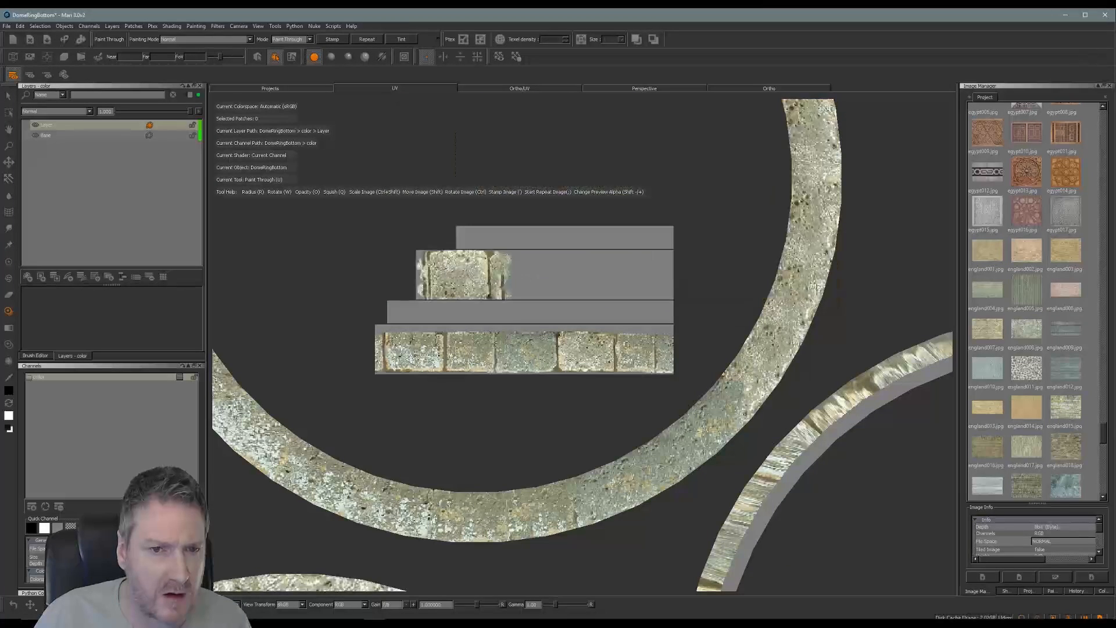
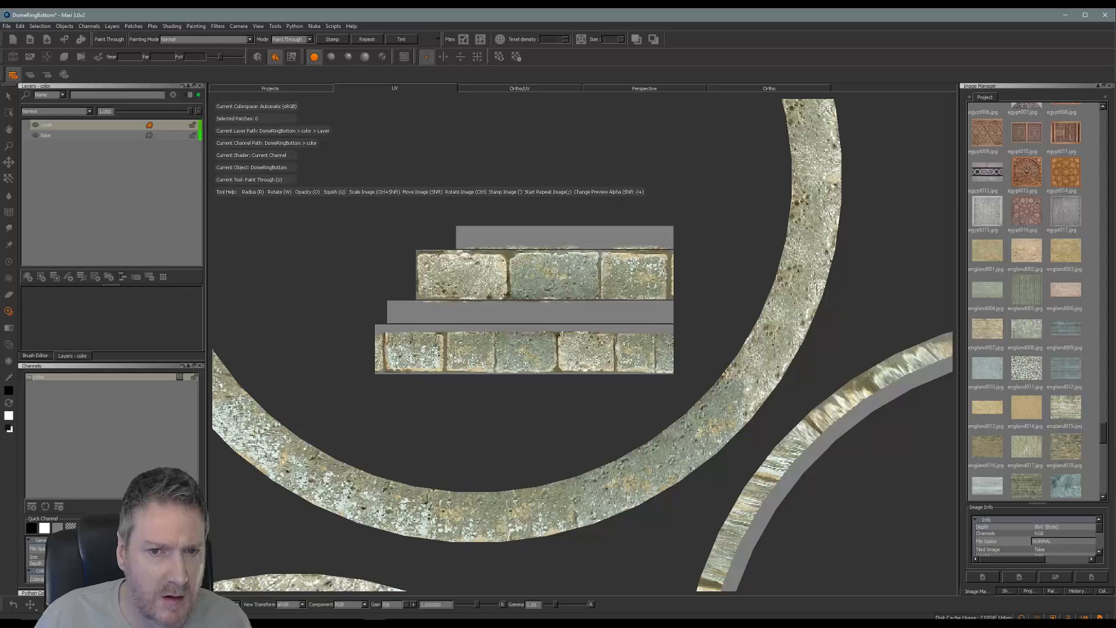
left_click(651, 267)
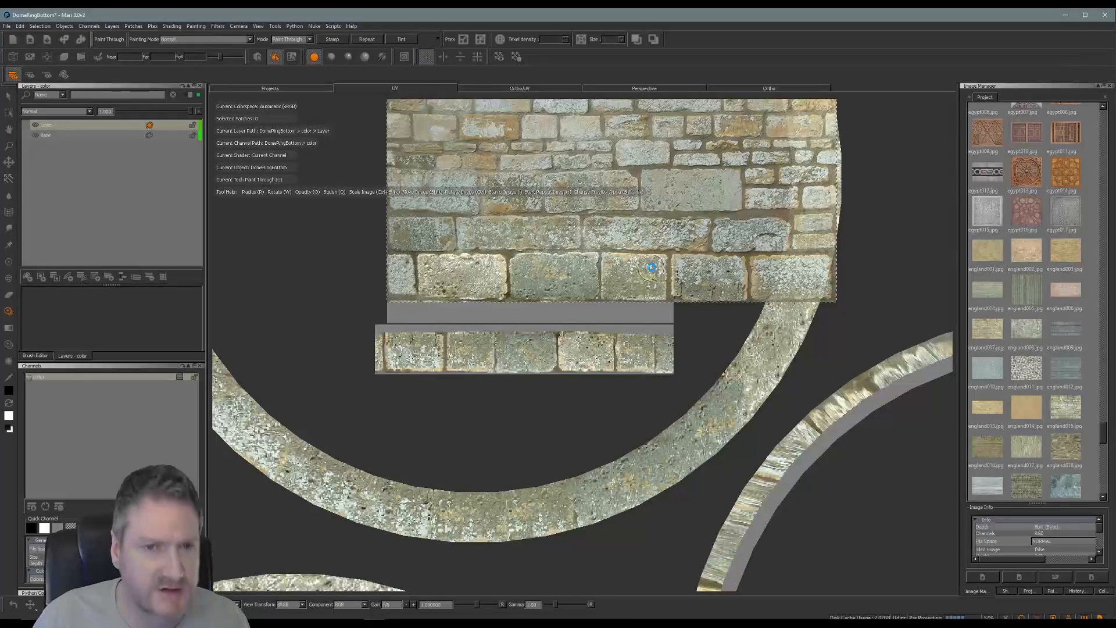
Step: In the Ortho view, move the stone image over the bare inner wall section and dab a marker spot of paint on it
left_click(776, 88)
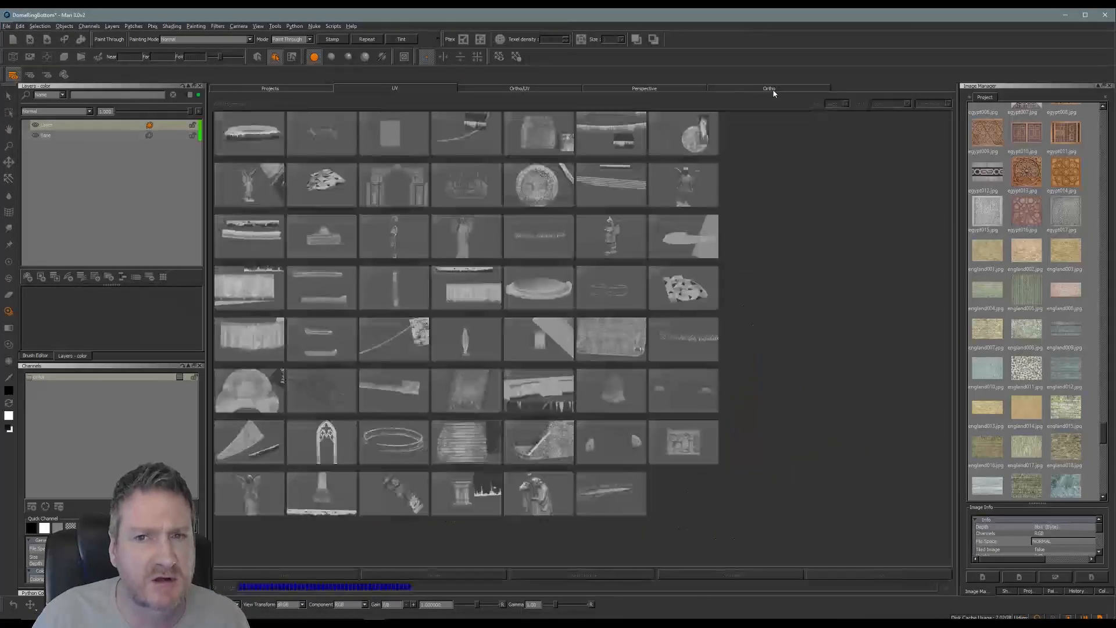
right_click_drag(723, 263, 692, 388, "alt")
mouse_move(692, 388)
left_mouse_down("alt")
mouse_move(625, 413)
mouse_move(473, 372)
mouse_move(586, 406)
mouse_move(520, 387)
mouse_move(531, 406)
mouse_move(581, 416)
mouse_move(442, 314)
mouse_move(531, 379)
left_mouse_up("alt")
key("u")
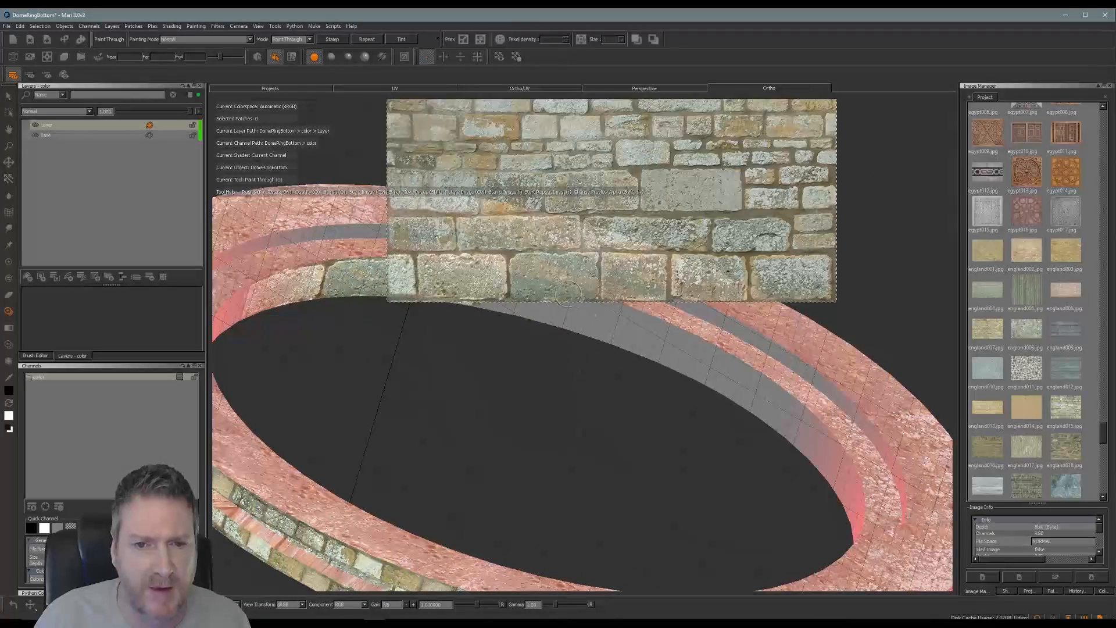
mouse_move(568, 294)
left_mouse_down("shift")
mouse_move(580, 335)
mouse_move(560, 319)
left_mouse_up("shift")
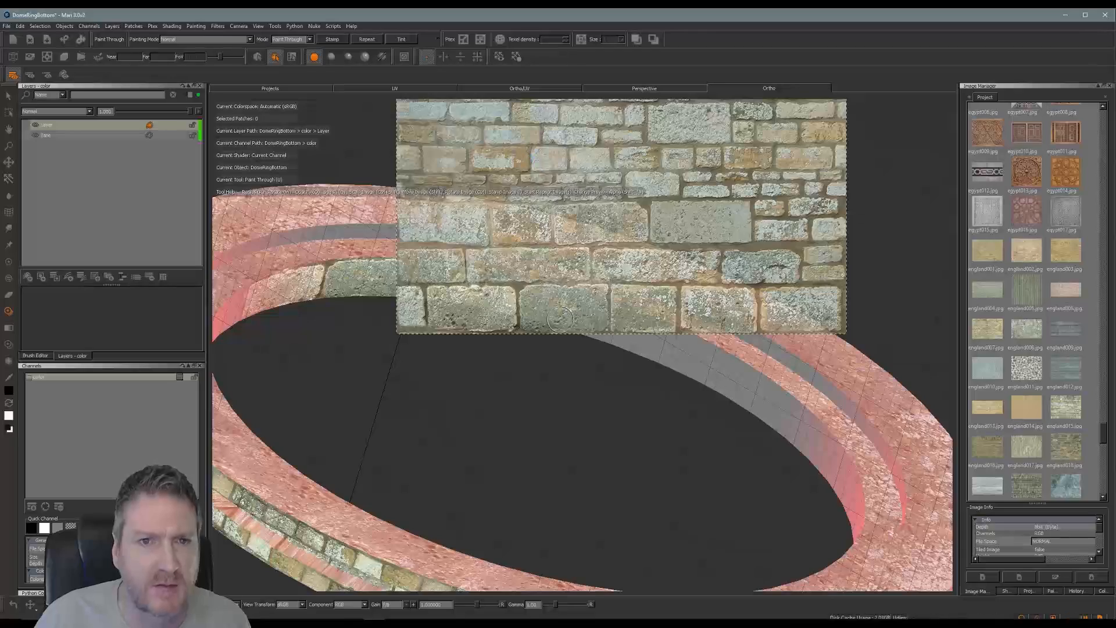
Step: In the UV view, find the long strip holding the marker spot and align the stone image's lowest course with it
left_click(427, 87)
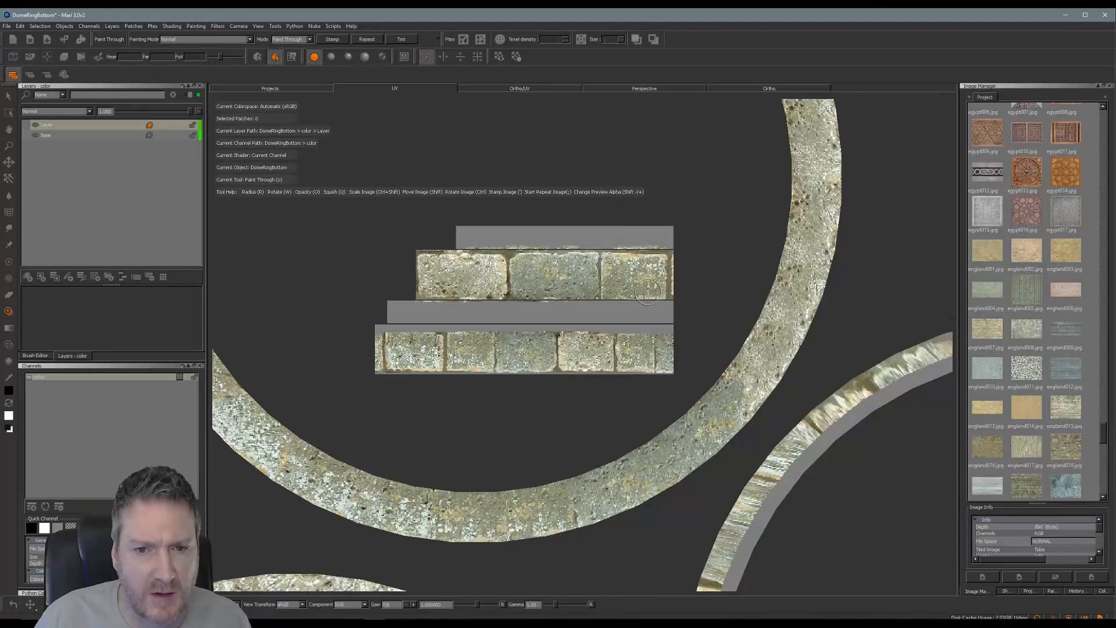
right_click_drag(594, 386, 390, 435, "alt")
mouse_move(665, 407)
middle_mouse_down("alt")
mouse_move(630, 344)
mouse_move(523, 268)
middle_mouse_up("alt")
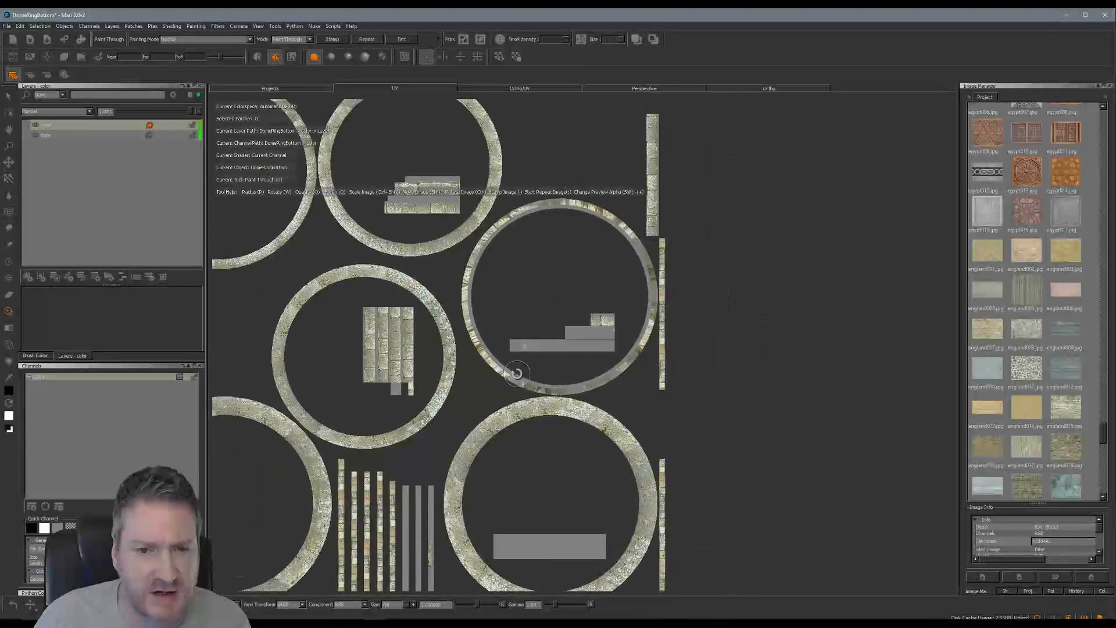
right_click_drag(517, 371, 680, 371, "alt")
middle_click_drag(556, 372, 663, 369, "alt")
right_click_drag(592, 399, 638, 399, "alt")
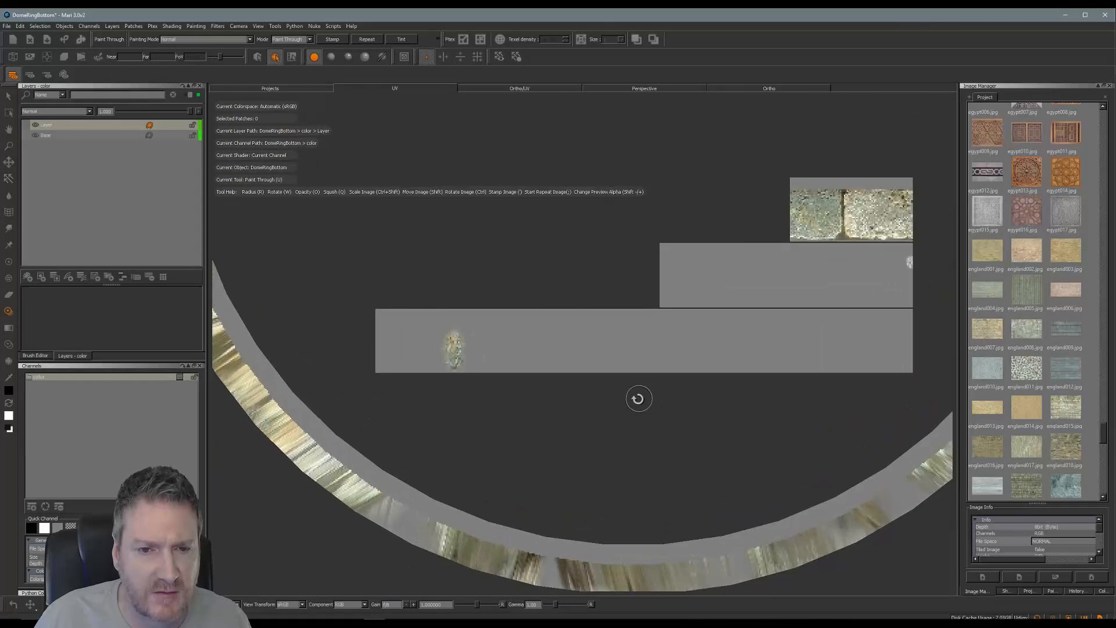
left_click_drag(644, 300, 628, 329, "shift")
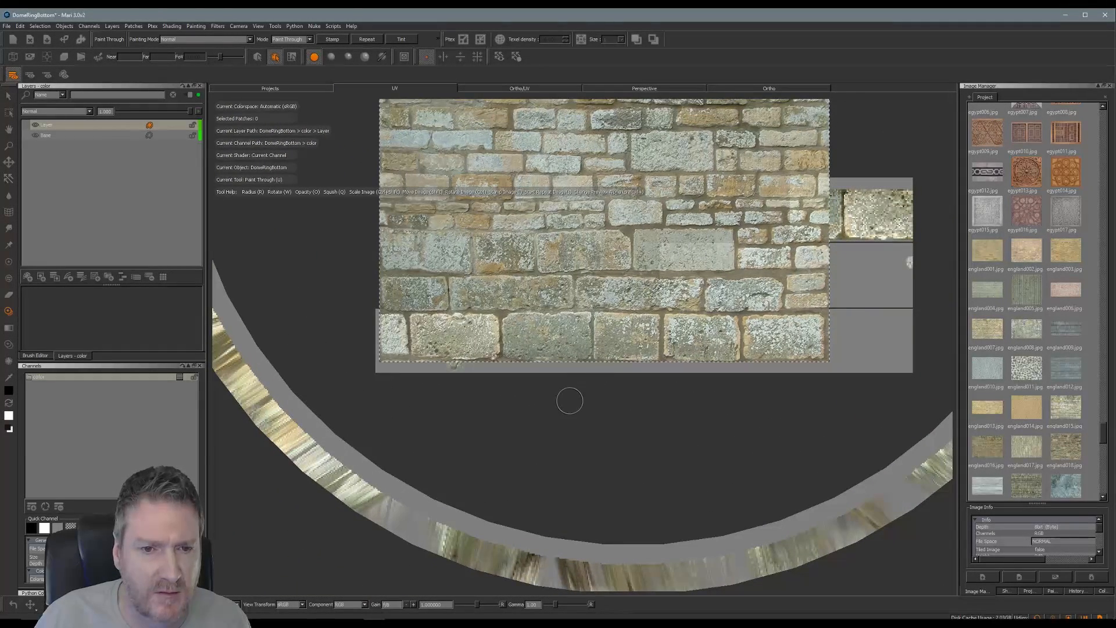
mouse_move(588, 407)
right_mouse_down("alt")
mouse_move(567, 409)
mouse_move(579, 422)
right_mouse_up("alt")
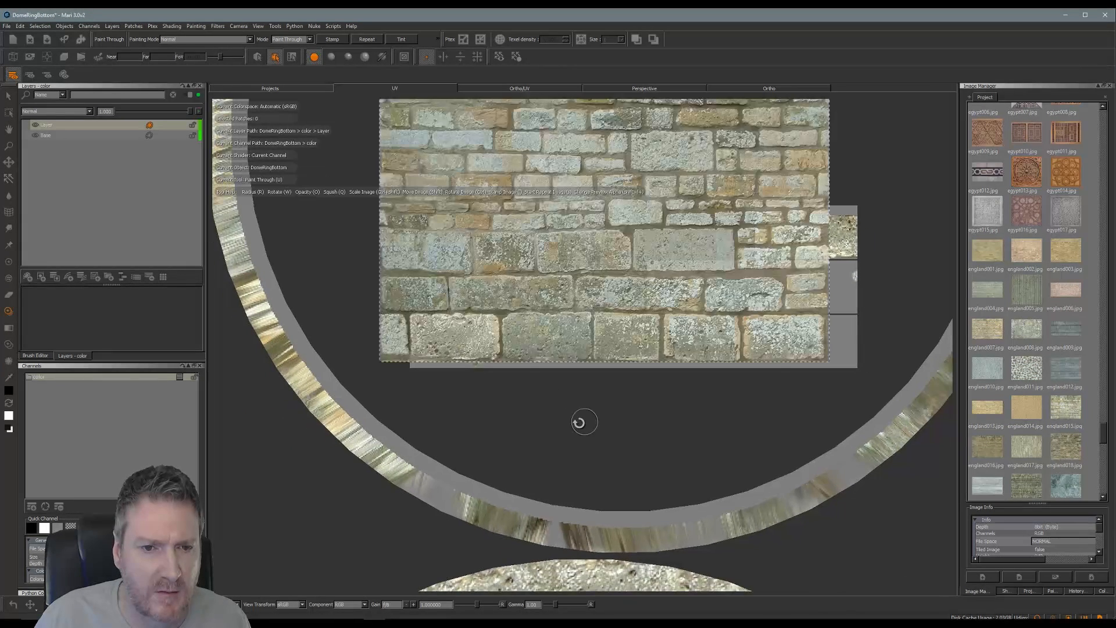
left_click_drag(609, 425, 617, 433, "shift")
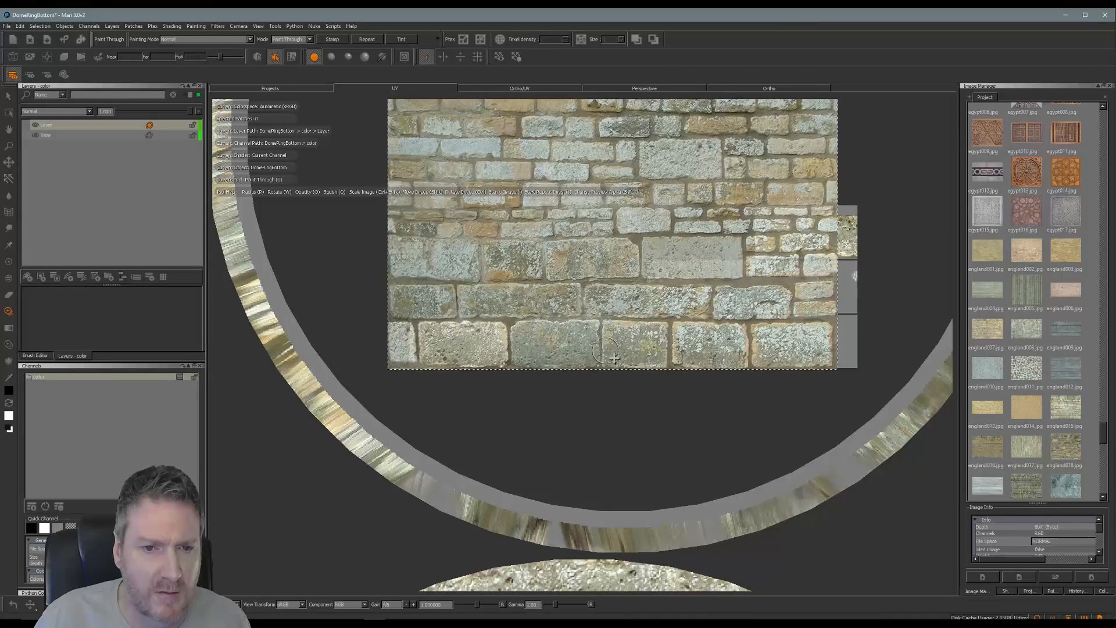
right_click_drag(640, 413, 628, 413, "alt")
mouse_move(636, 351)
left_mouse_down("shift")
mouse_move(673, 327)
mouse_move(640, 352)
left_mouse_up("shift")
Step: Paint the lowest course of large blocks along the whole long strip, including the mortar along its upper edge
left_click_drag(503, 356, 441, 332)
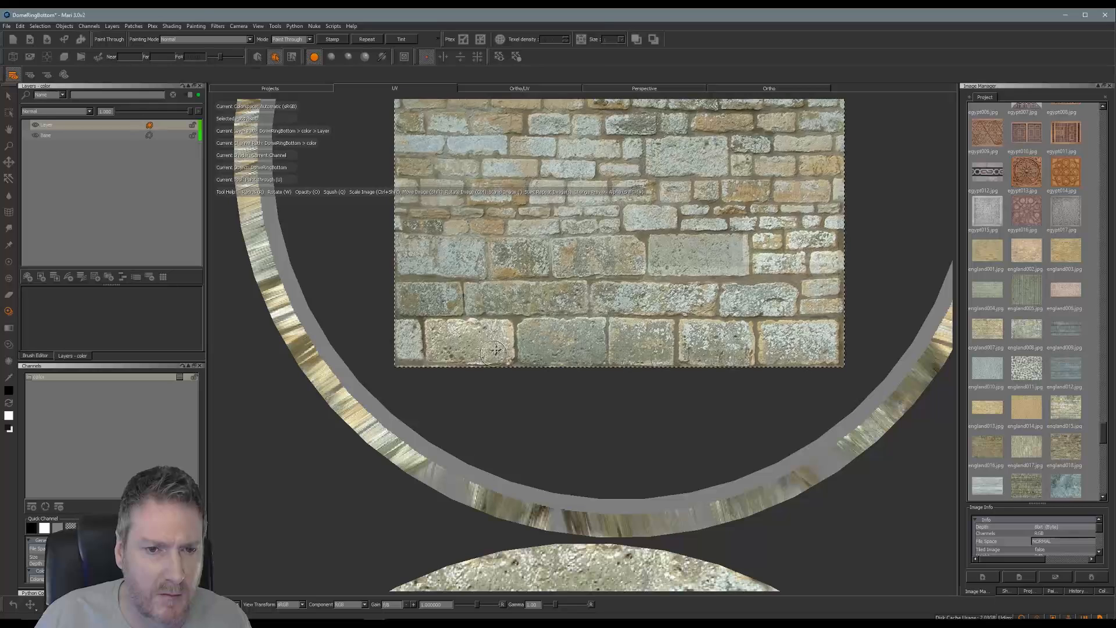
mouse_move(470, 353)
left_mouse_down()
mouse_move(430, 366)
mouse_move(489, 326)
mouse_move(523, 357)
mouse_move(564, 326)
left_mouse_up()
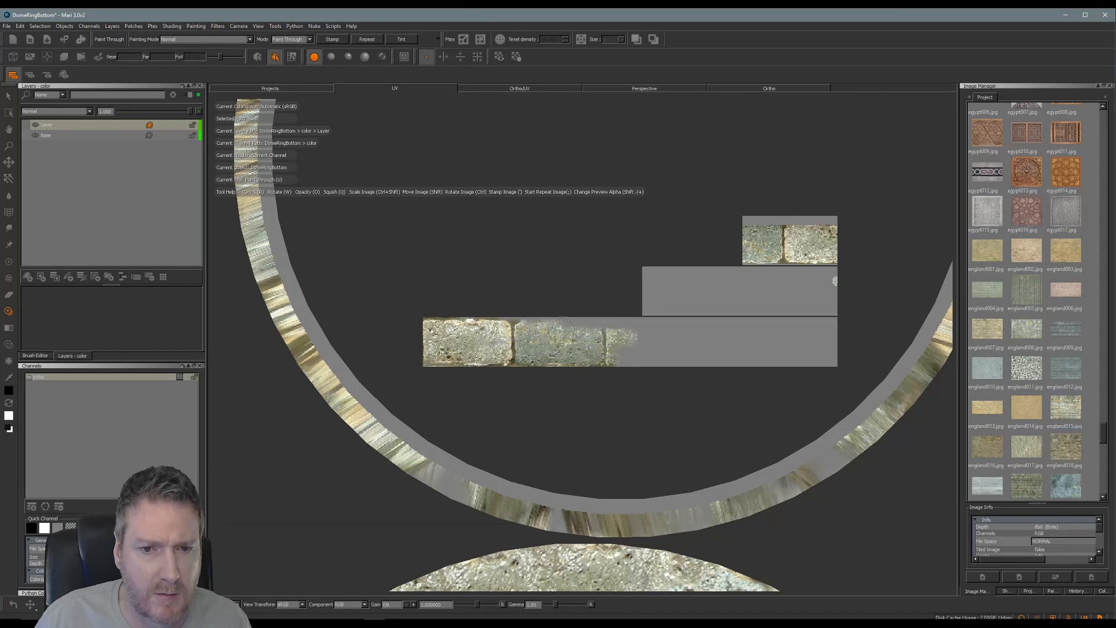
mouse_move(487, 328)
left_mouse_down()
mouse_move(674, 328)
mouse_move(634, 325)
mouse_move(723, 356)
mouse_move(819, 340)
mouse_move(698, 328)
left_mouse_up()
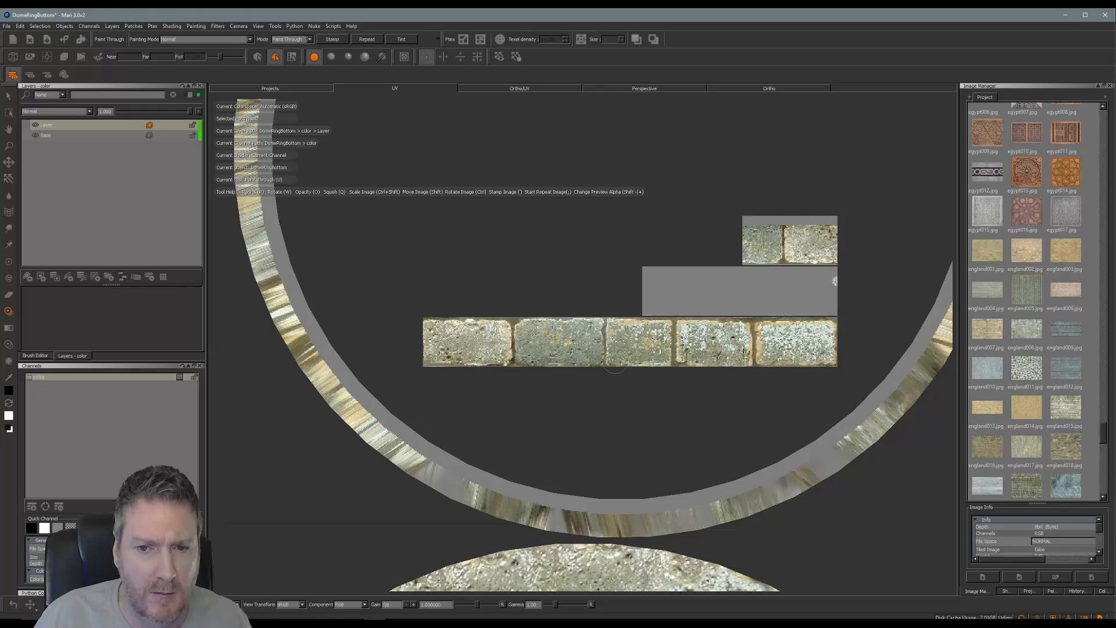
left_click_drag(458, 316, 462, 326)
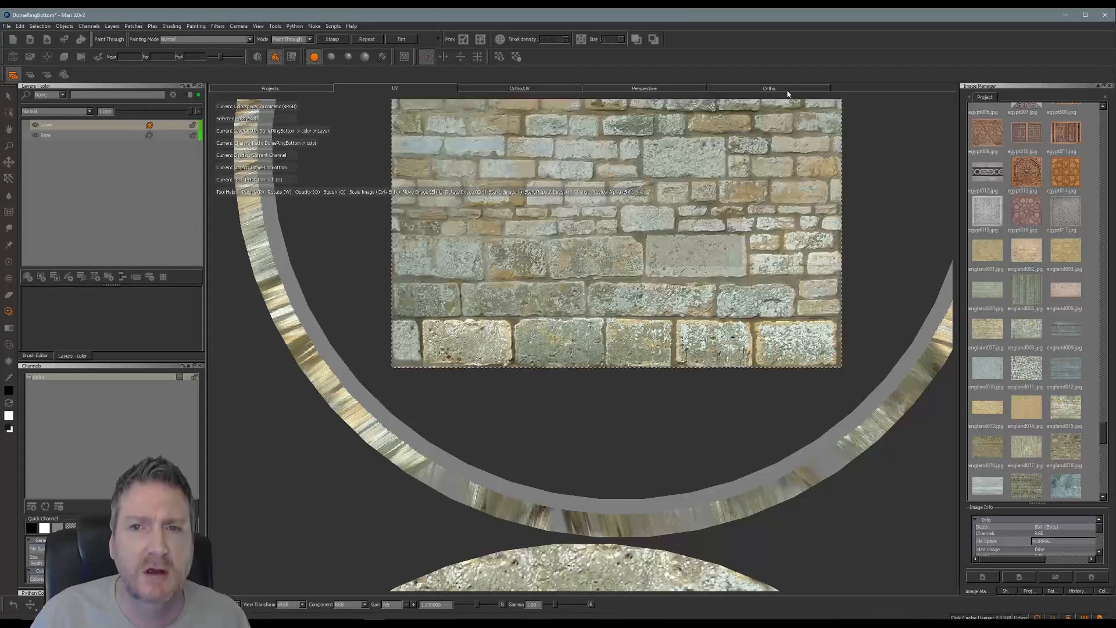
Step: Return to the Ortho view, orbit to the next bare inner wall section and dab a marker spot through the stone image
left_click(782, 89)
mouse_move(655, 382)
left_mouse_down("alt")
mouse_move(584, 360)
mouse_move(406, 424)
mouse_move(426, 441)
mouse_move(486, 436)
left_mouse_up("alt")
left_click_drag(613, 306, 617, 318, "shift")
left_click_drag(556, 350, 557, 351)
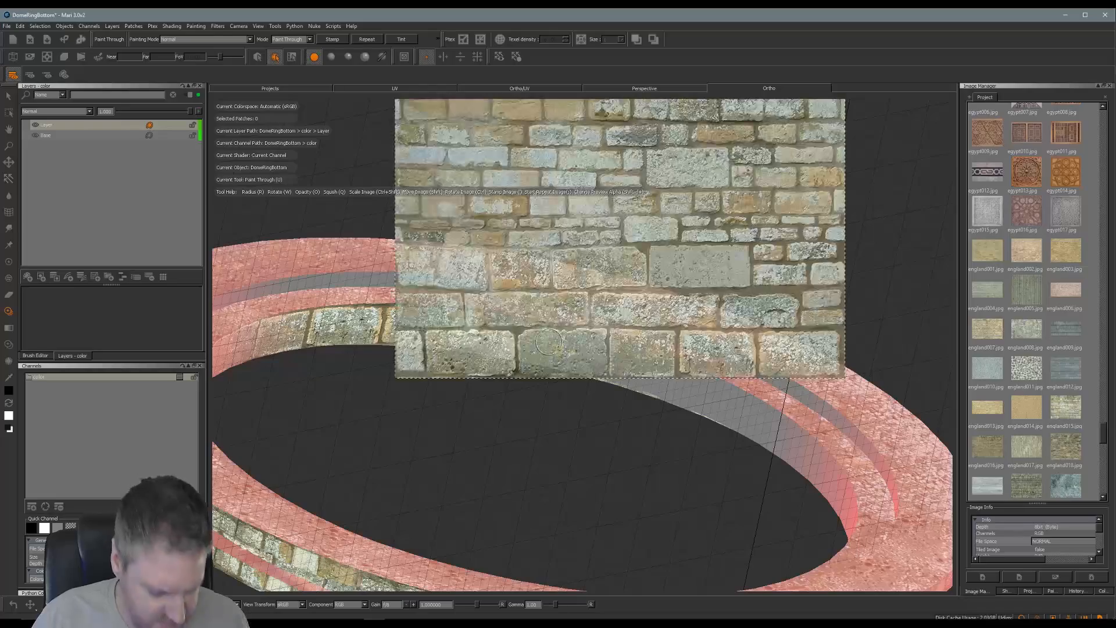
key("Tab")
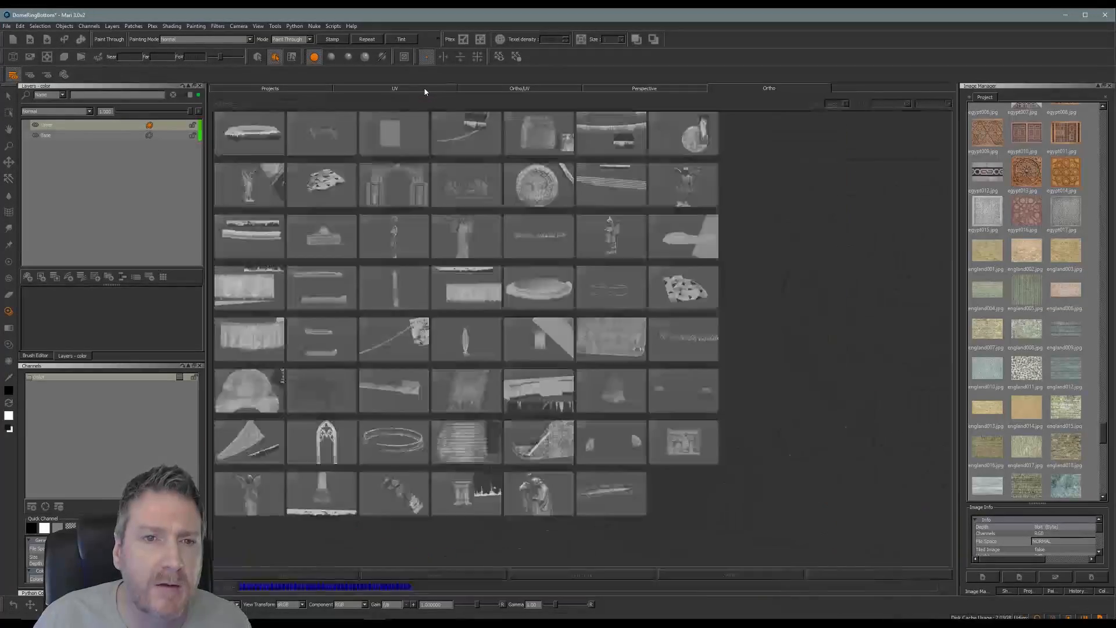
Step: In the UV view, locate the newly marked strip inside the lower ring and align the image's lowest course with its left end
right_click_drag(675, 401, 442, 439, "alt")
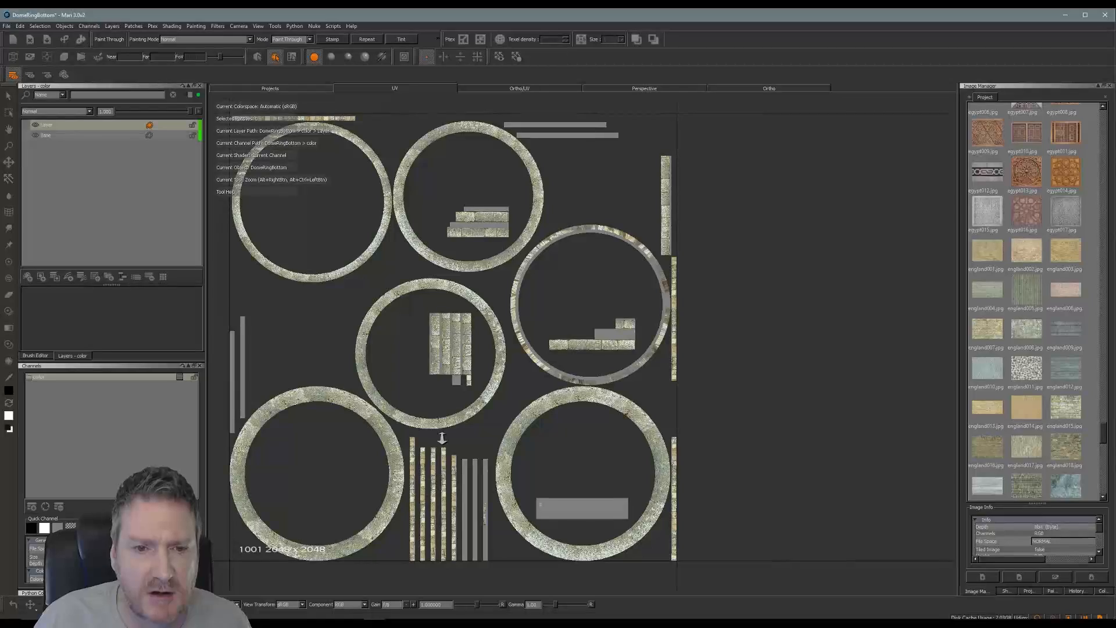
middle_click_drag(454, 349, 412, 196, "alt")
right_click_drag(476, 326, 735, 363, "alt")
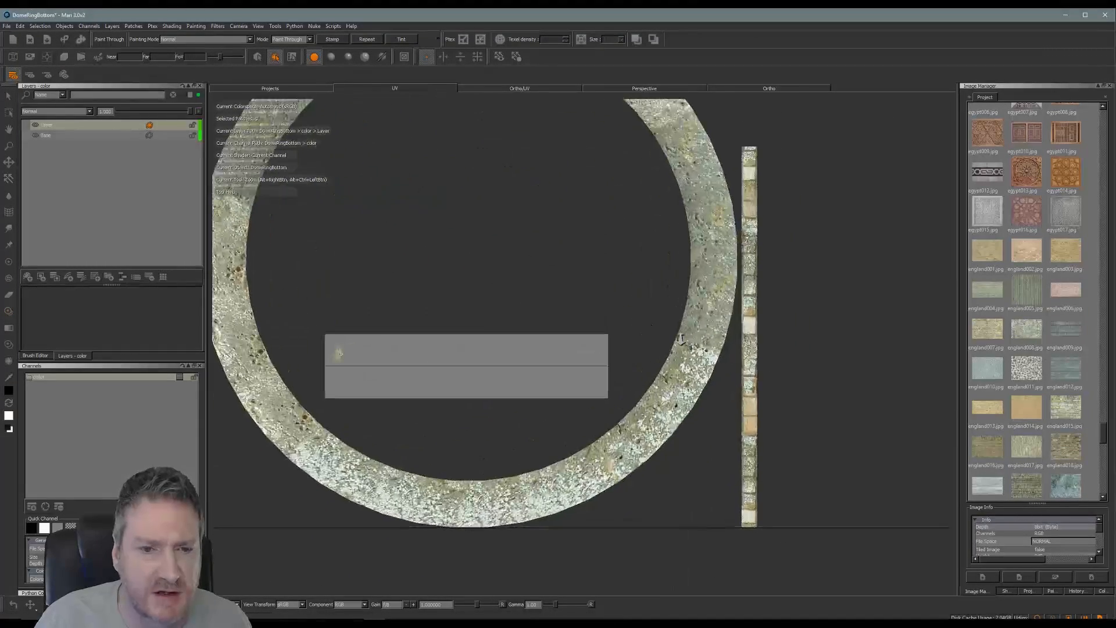
middle_click_drag(516, 339, 646, 338, "alt")
right_click_drag(647, 337, 617, 351, "alt")
right_click_drag(641, 354, 634, 352, "alt")
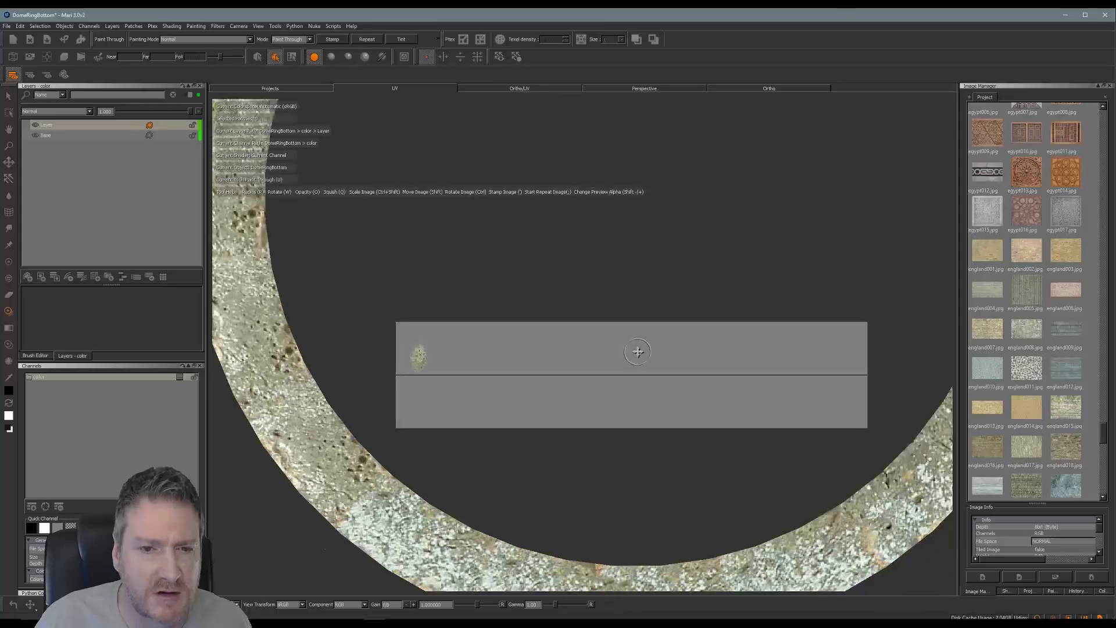
middle_click_drag(634, 353, 609, 287, "alt")
left_click_drag(568, 330, 556, 313, "shift")
right_click_drag(590, 340, 571, 344, "alt")
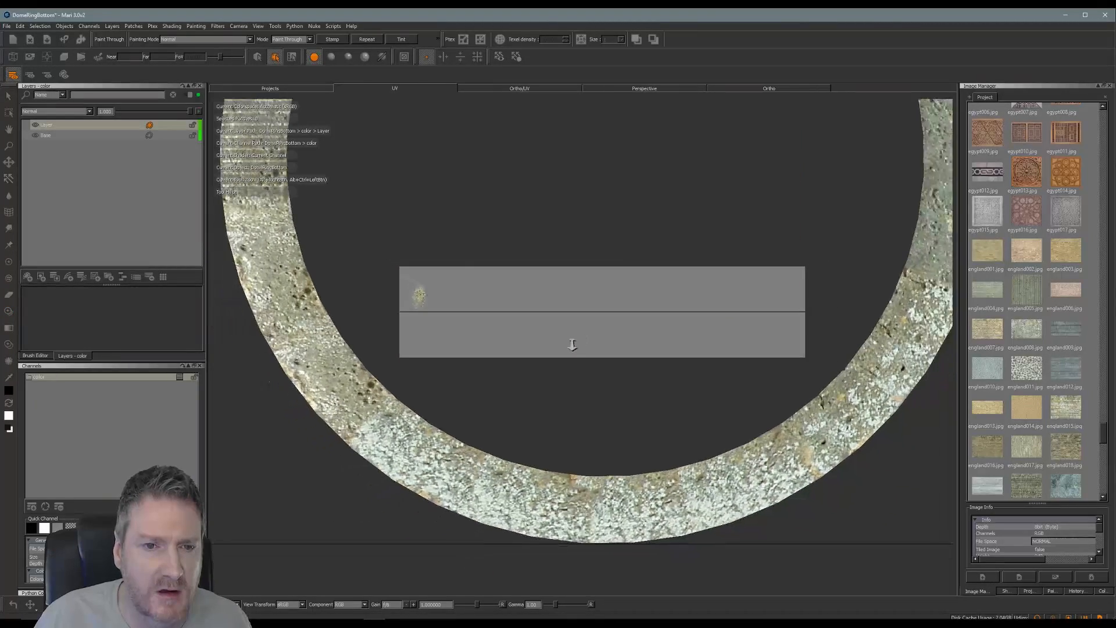
left_click_drag(601, 275, 625, 279, "shift")
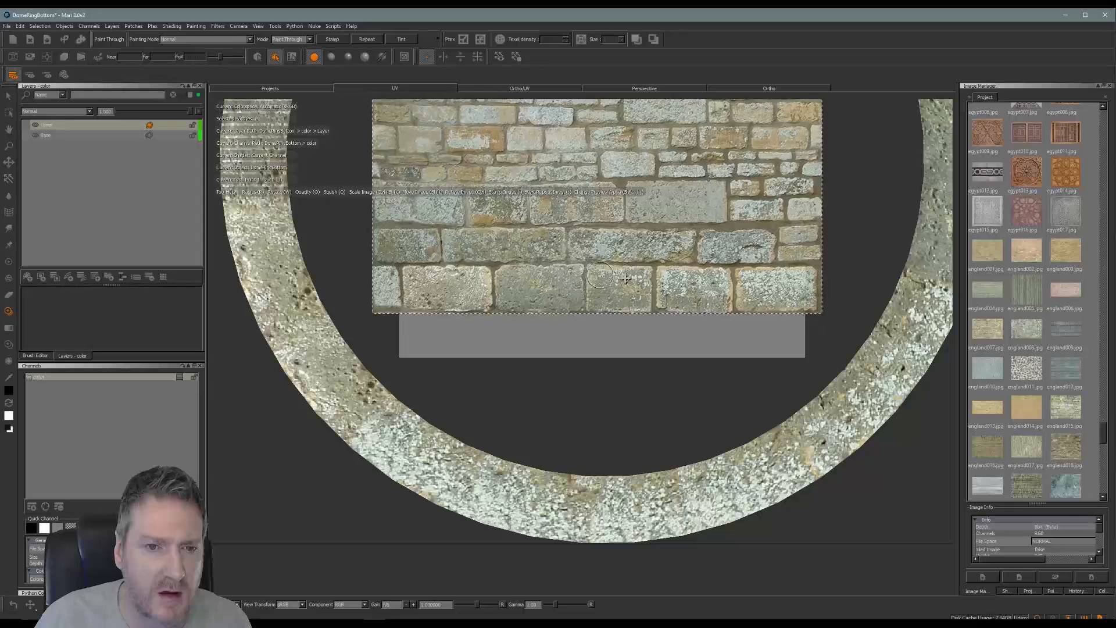
right_click_drag(672, 351, 641, 298, "alt")
left_click_drag(645, 298, 626, 299, "shift")
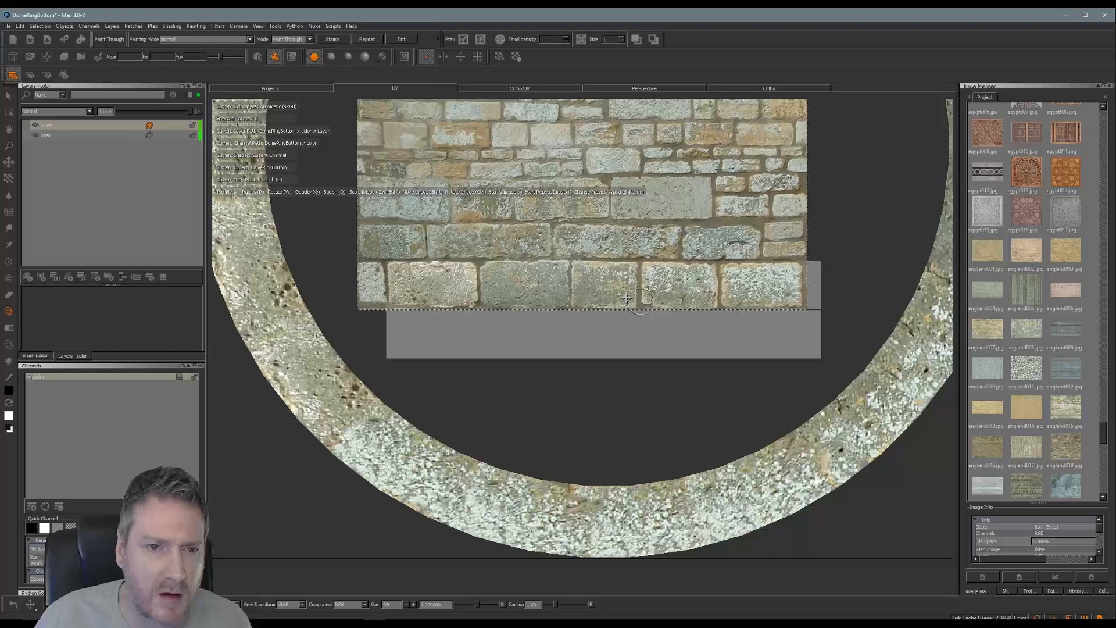
Step: Paint the lowest course along the upper of the two strips, shifting the image sideways to cover its right end
mouse_move(397, 270)
left_mouse_down()
mouse_move(396, 260)
mouse_move(416, 294)
mouse_move(514, 302)
mouse_move(494, 275)
mouse_move(575, 265)
mouse_move(597, 280)
mouse_move(491, 290)
mouse_move(704, 294)
mouse_move(727, 273)
mouse_move(833, 267)
left_mouse_up()
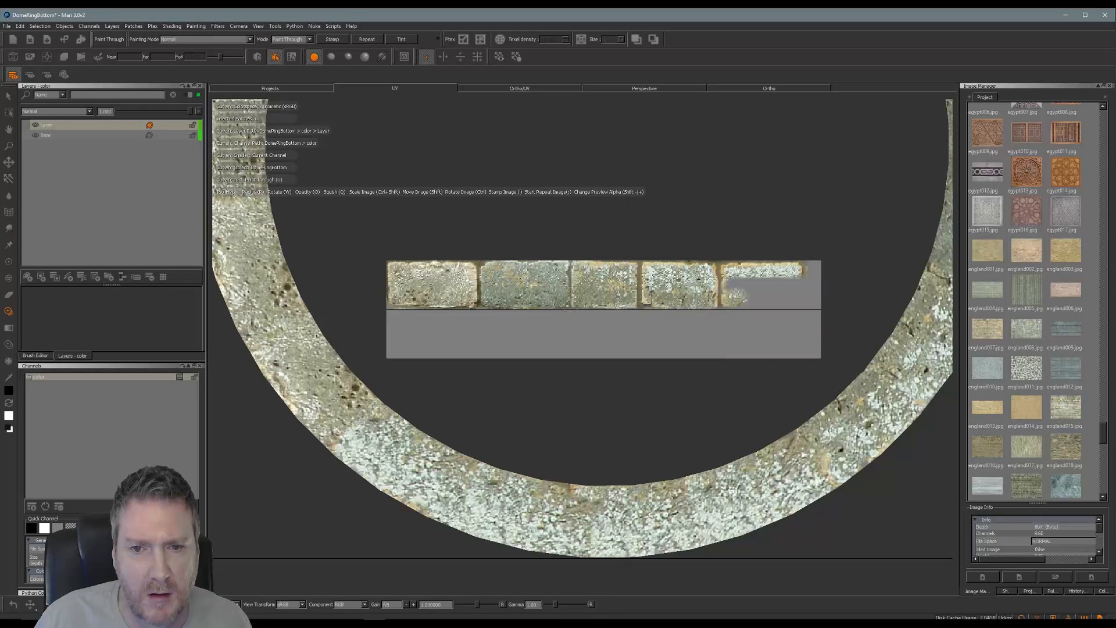
mouse_move(740, 297)
left_mouse_down()
mouse_move(782, 285)
mouse_move(732, 298)
left_mouse_up()
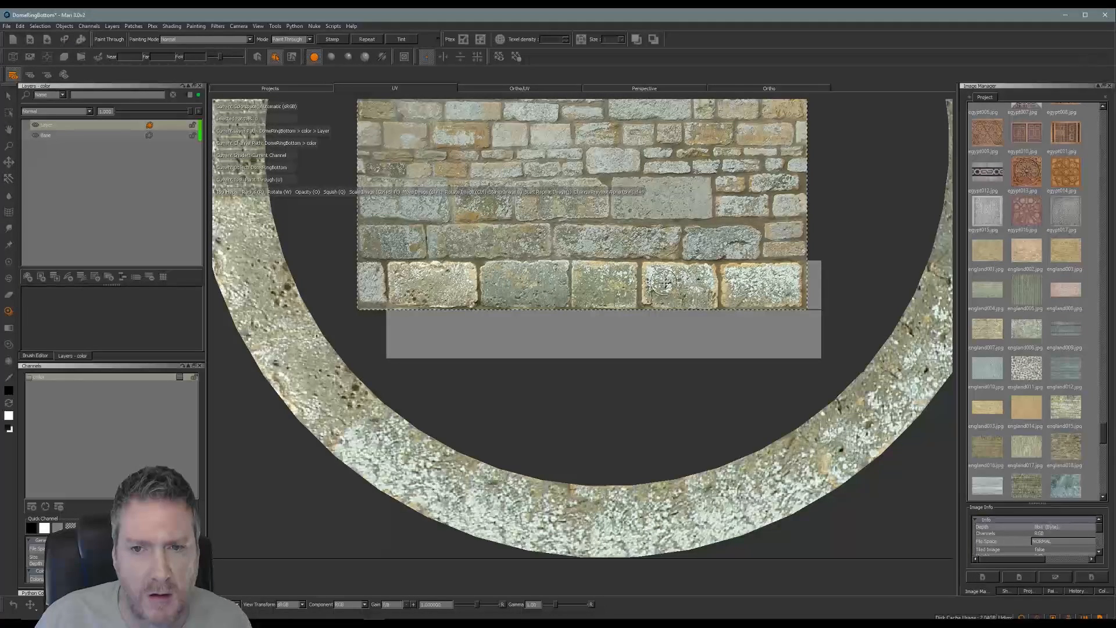
left_click_drag(664, 282, 680, 284, "shift")
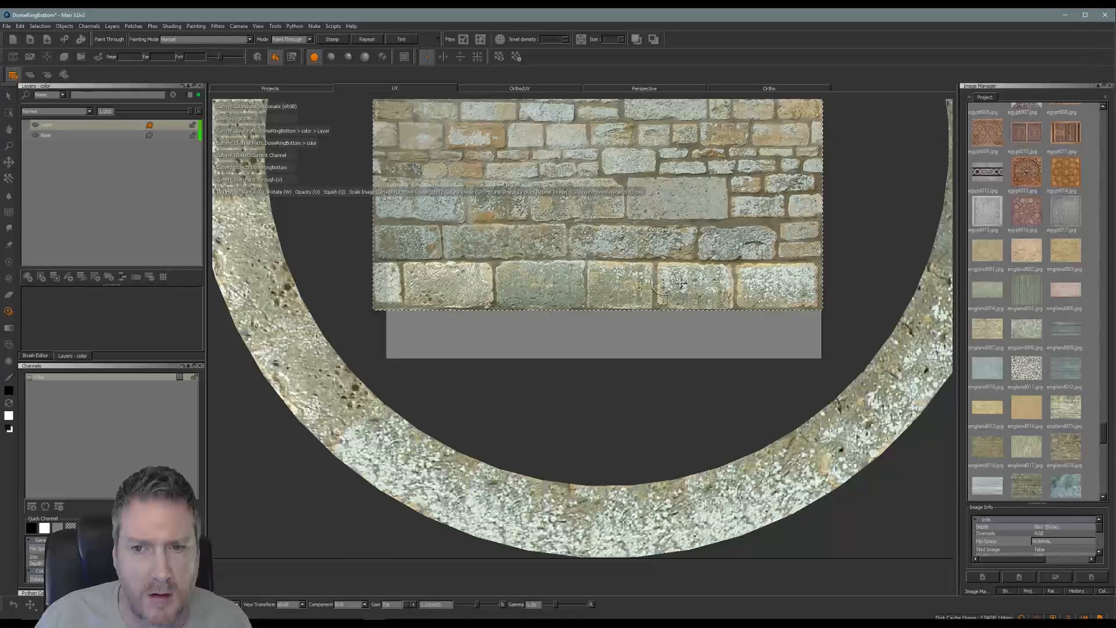
mouse_move(768, 269)
left_mouse_down()
mouse_move(746, 270)
mouse_move(807, 275)
mouse_move(810, 294)
left_mouse_up()
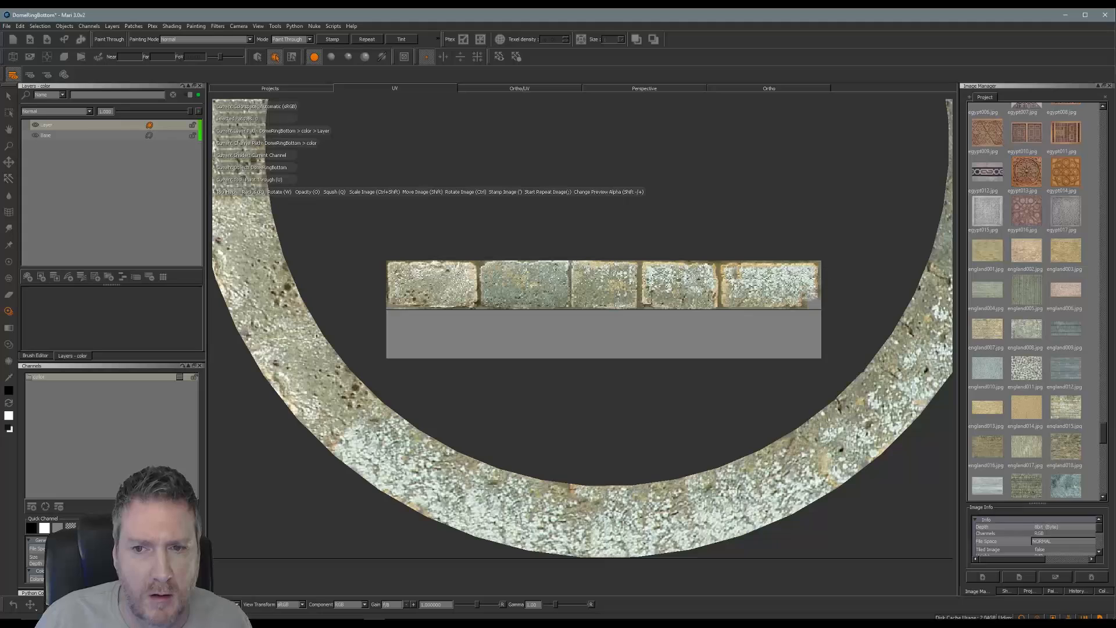
Step: Move the image's beige block over the strip's right end, paint its mortar edge there and bake the paint
left_click_drag(697, 302, 874, 280, "shift")
left_click_drag(745, 246, 892, 267, "shift")
left_click_drag(780, 289, 808, 271)
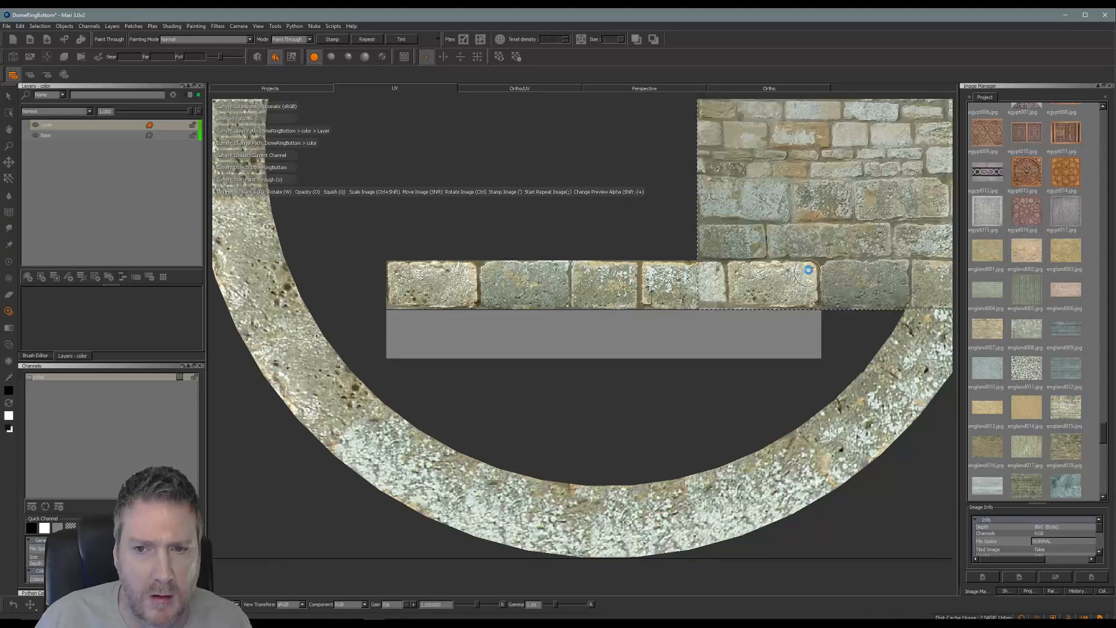
key("b")
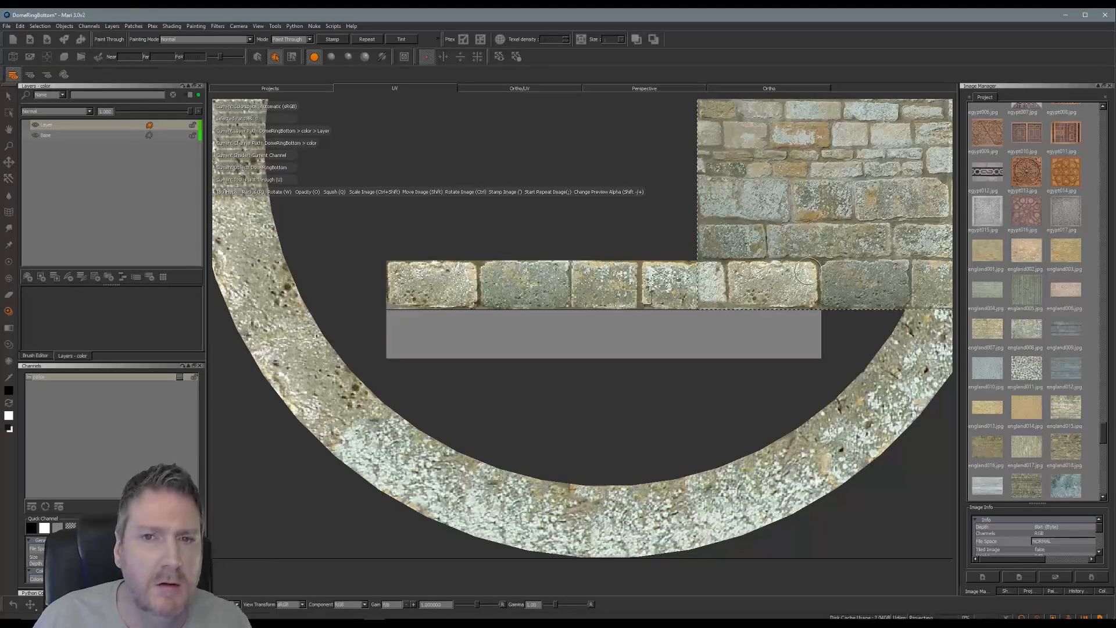
Step: In the Ortho view, orbit to another bare inner wall section, move the stone image over it and dab a marker spot
left_click(775, 88)
left_click_drag(515, 414, 532, 488, "alt")
middle_click_drag(562, 459, 628, 226, "alt")
left_click_drag(628, 225, 557, 490, "alt")
middle_click_drag(572, 432, 560, 321, "alt")
left_click_drag(507, 383, 521, 389, "alt")
left_click_drag(776, 260, 518, 382, "shift")
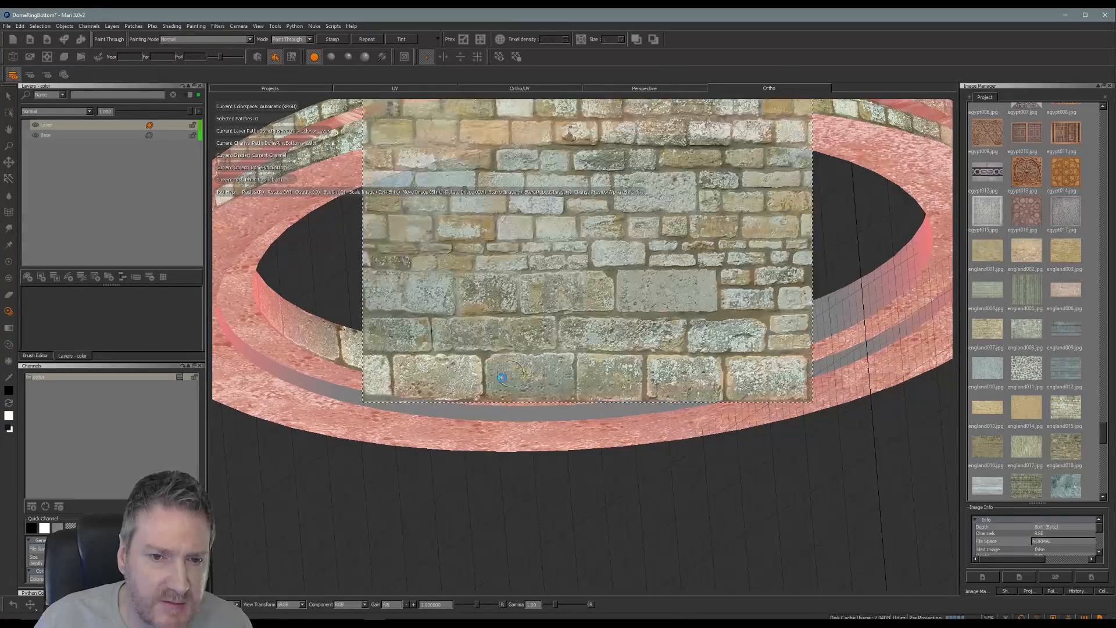
Step: In the UV view, find the marked short strip above the finished long one and move the stone image over it
left_click(415, 88)
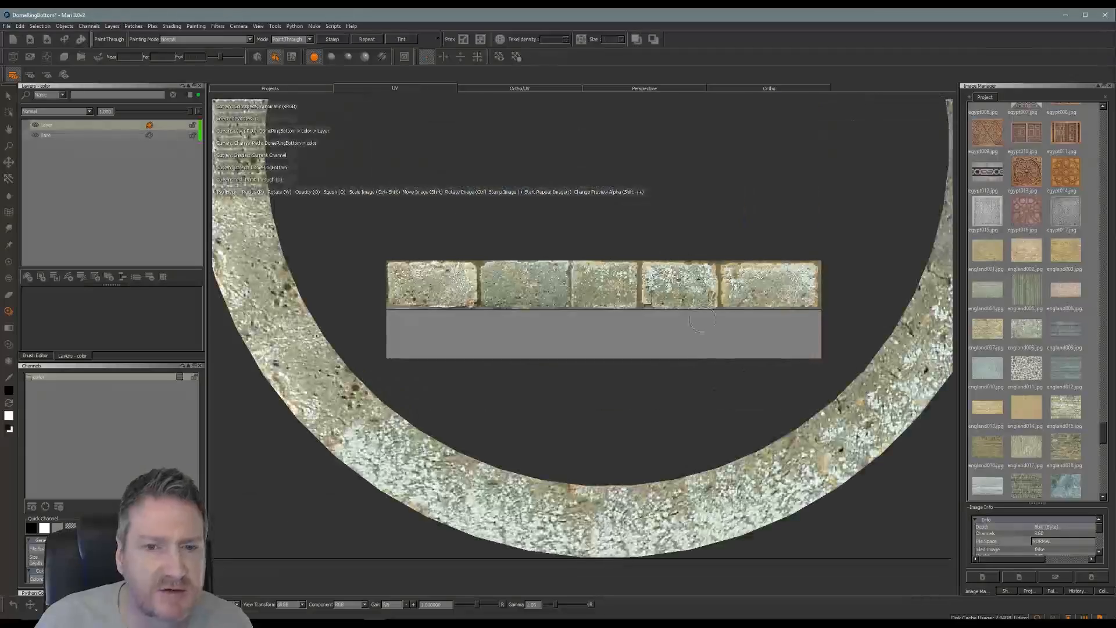
right_click_drag(693, 398, 527, 403, "alt")
mouse_move(614, 244)
middle_mouse_down("alt")
mouse_move(684, 483)
mouse_move(480, 503)
middle_mouse_up("alt")
right_click_drag(480, 453, 636, 446, "alt")
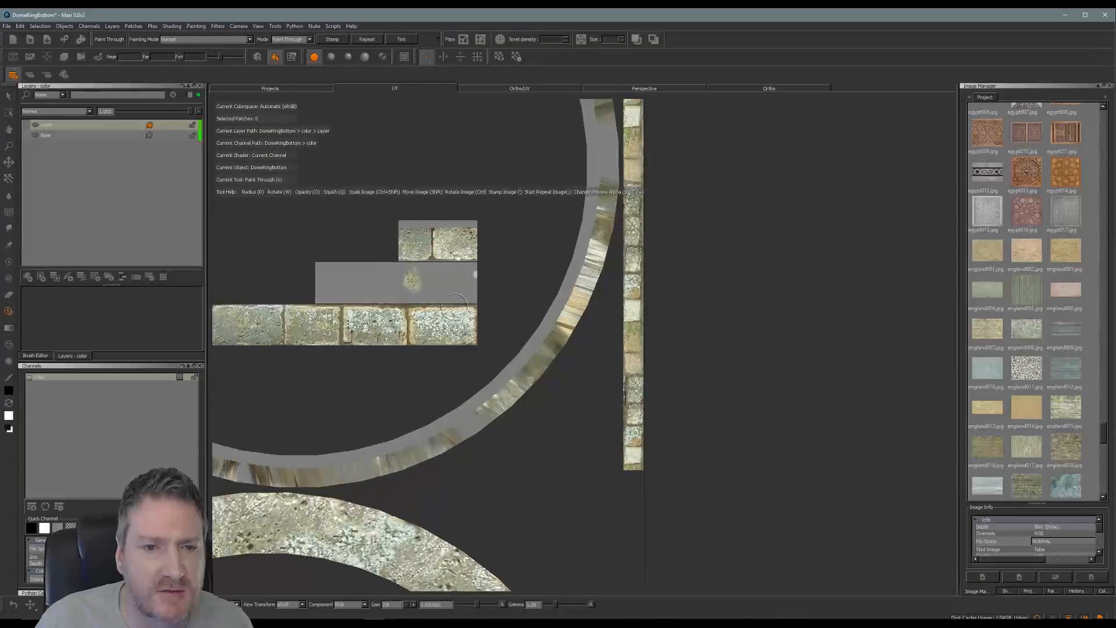
middle_click_drag(375, 335, 519, 352, "alt")
right_click_drag(519, 352, 609, 344, "alt")
middle_click_drag(609, 344, 659, 381, "alt")
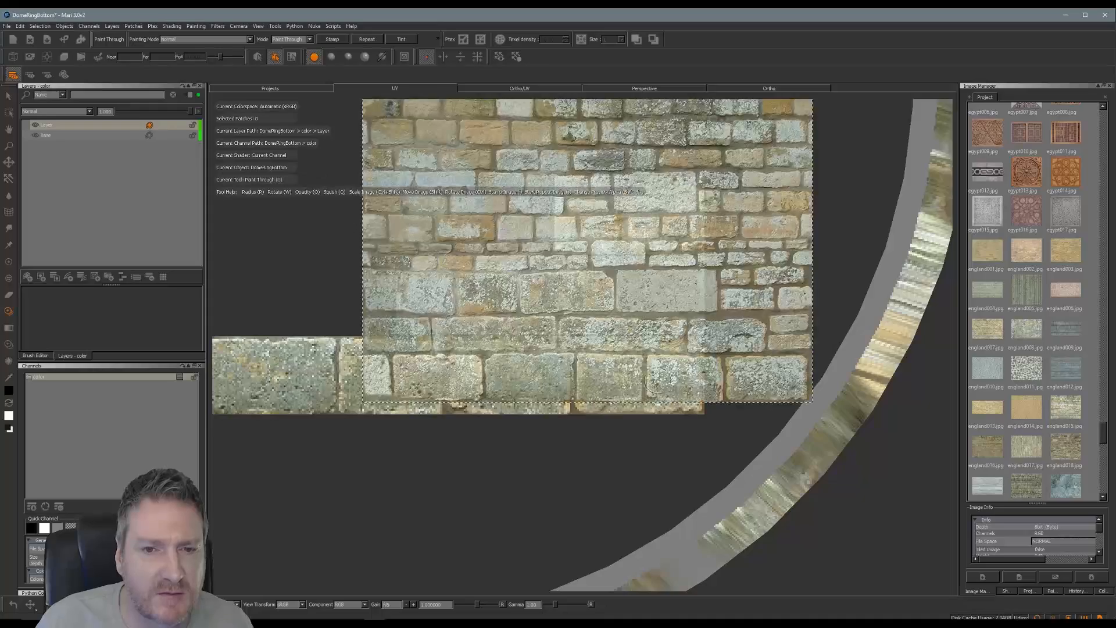
left_click_drag(615, 369, 656, 292, "shift")
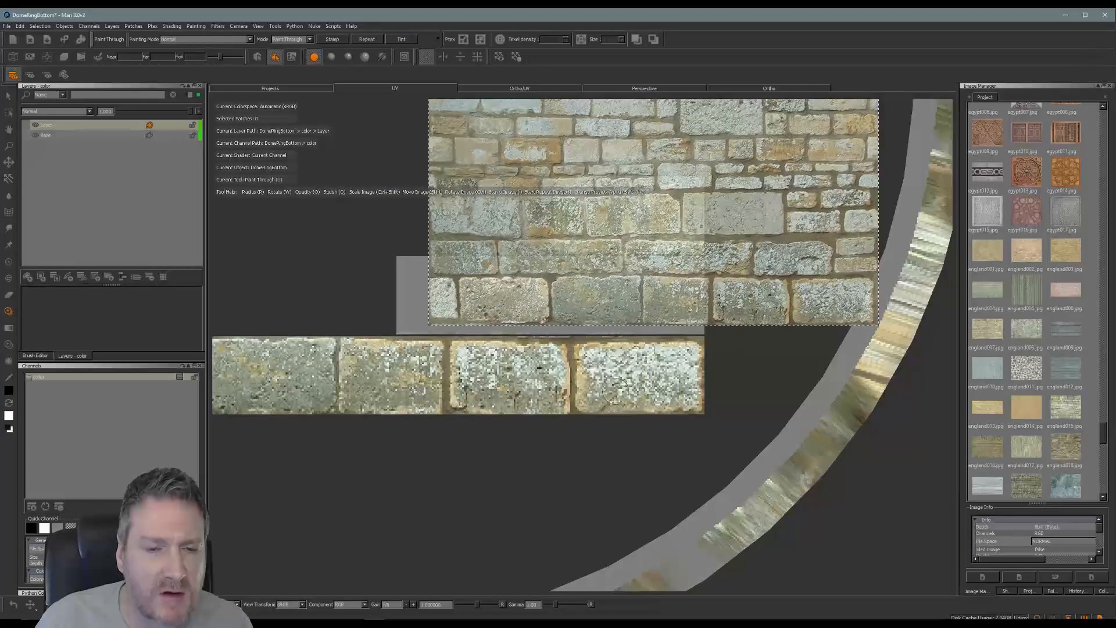
Step: Align the stone image's lowest course with the marked short strip, paint the strip from end to end and bake the paint
right_click_drag(590, 423, 545, 403, "alt")
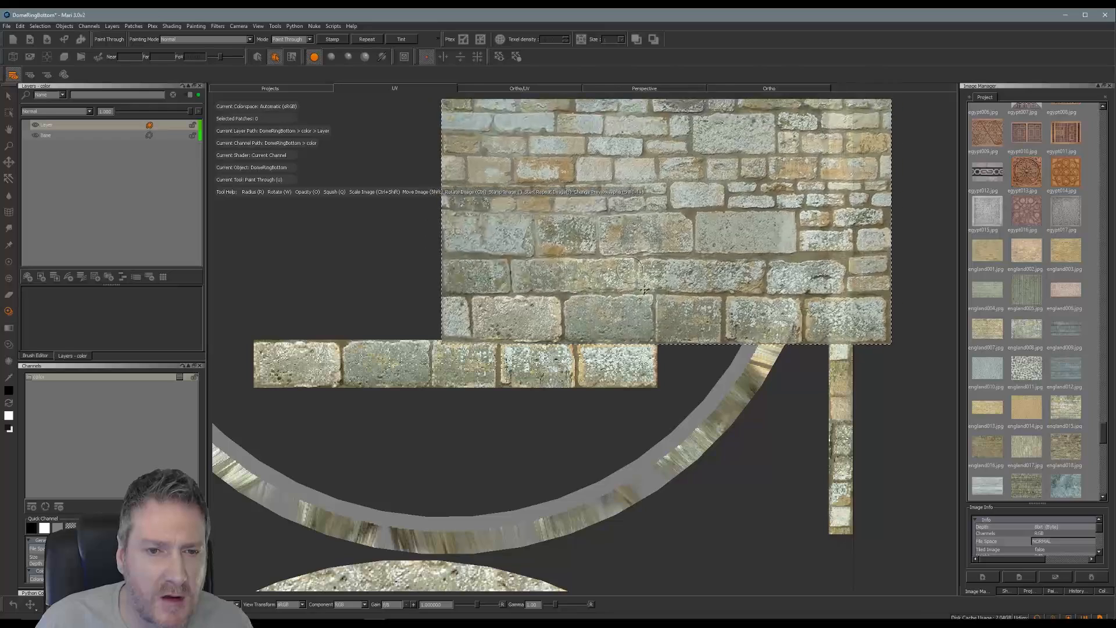
left_click_drag(644, 289, 637, 285, "shift")
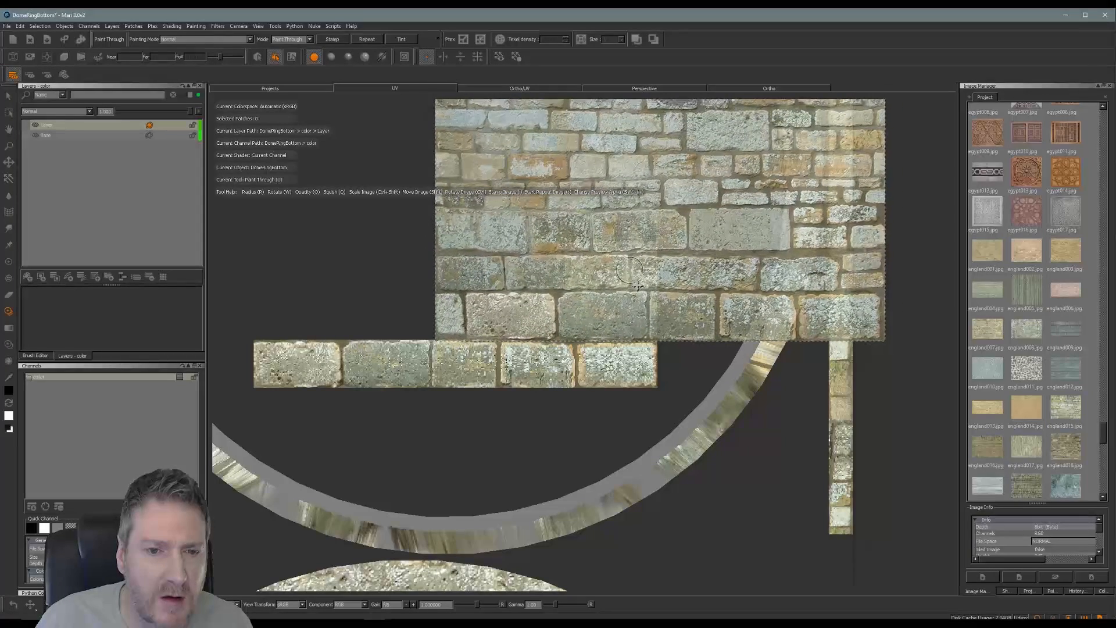
left_click_drag(493, 303, 483, 317)
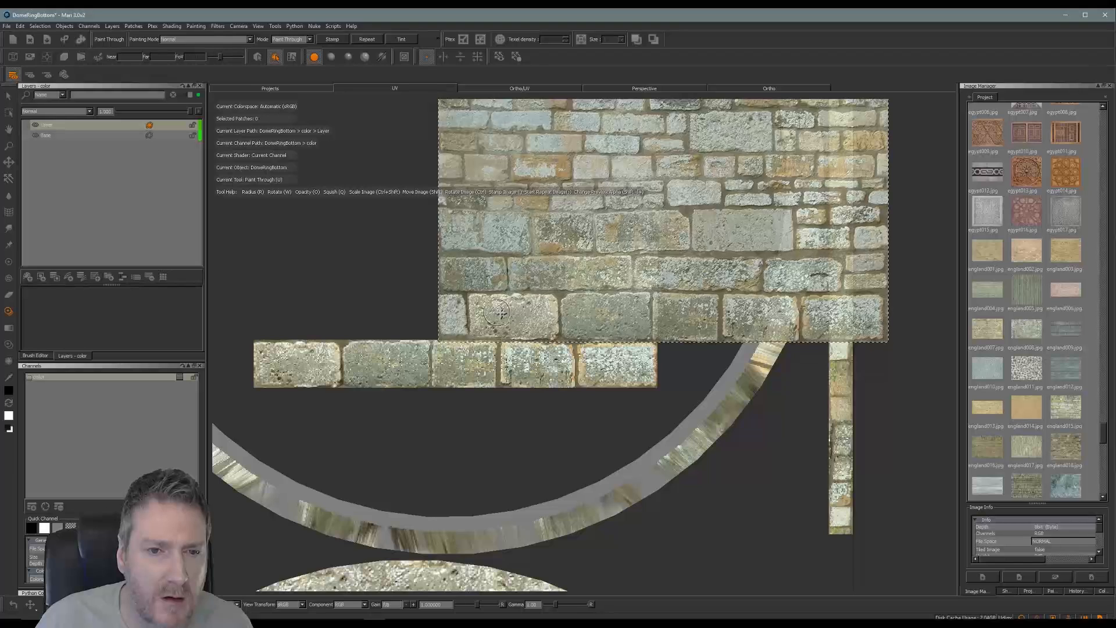
left_click_drag(474, 303, 475, 295)
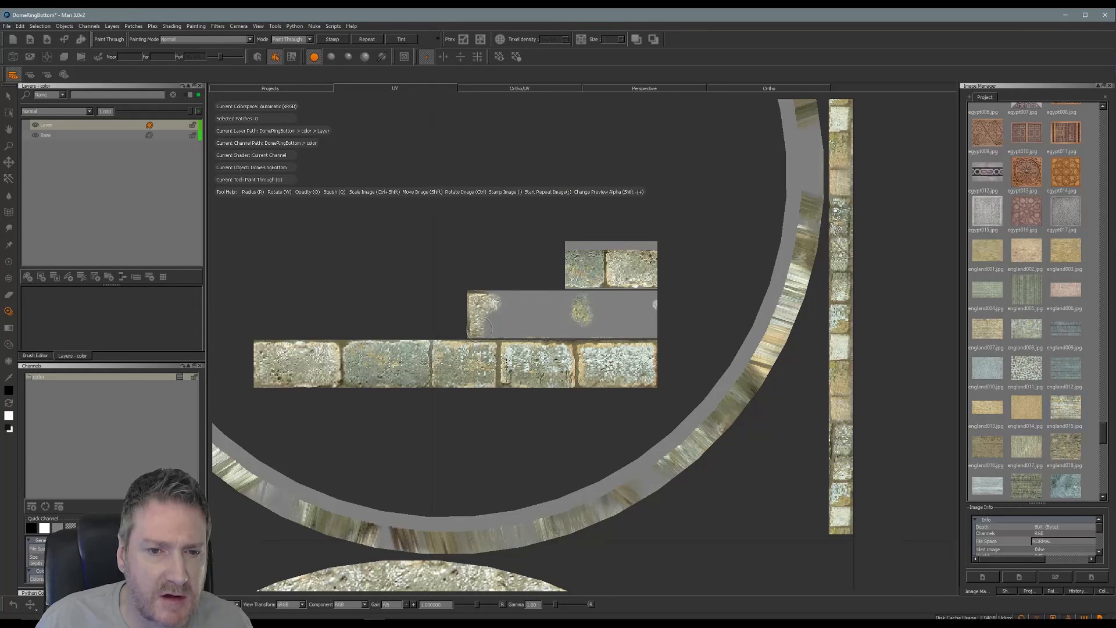
left_click_drag(481, 329, 507, 296)
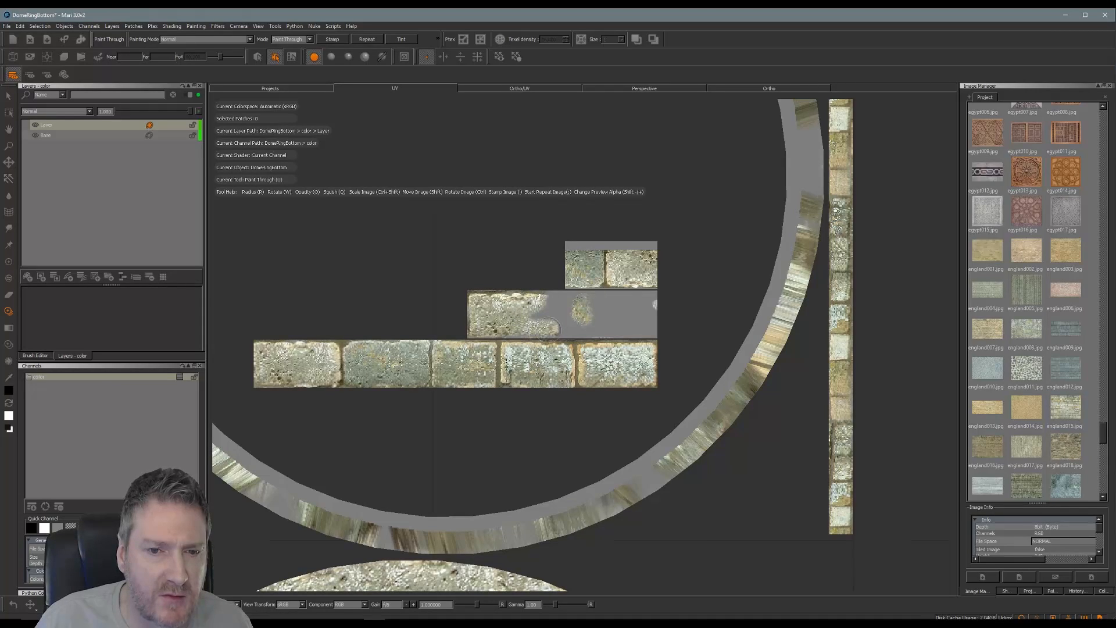
left_click_drag(576, 326, 620, 310)
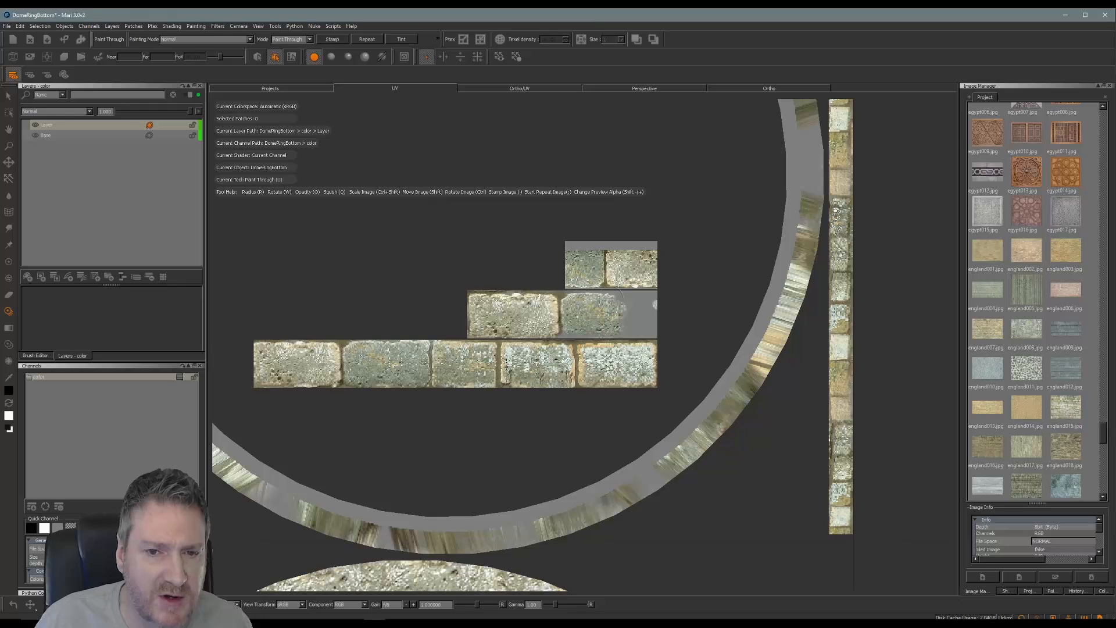
left_click_drag(615, 298, 649, 298)
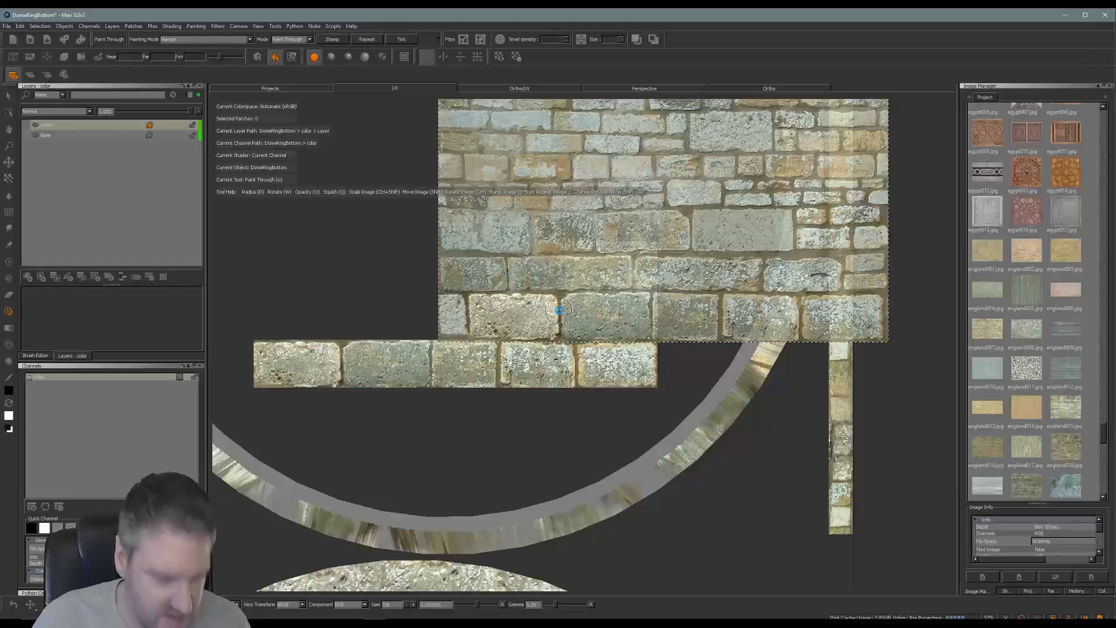
Step: In the Ortho view, orbit to the next unpainted inner wall section, bring the stone image over it and dab a marker spot
left_click(766, 88)
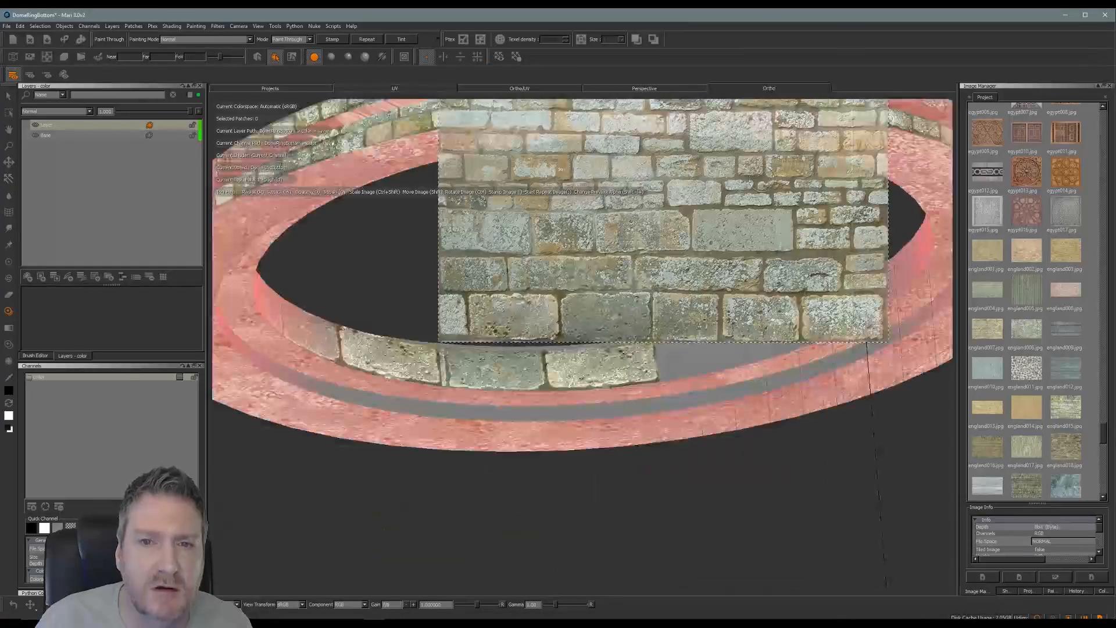
left_click_drag(646, 266, 629, 286, "alt")
middle_click_drag(628, 280, 523, 96, "alt")
mouse_move(704, 290)
left_mouse_down("alt")
mouse_move(723, 264)
mouse_move(671, 245)
mouse_move(680, 336)
mouse_move(628, 294)
mouse_move(620, 379)
mouse_move(563, 443)
mouse_move(545, 304)
mouse_move(553, 286)
mouse_move(591, 291)
mouse_move(561, 264)
left_mouse_up("alt")
middle_click_drag(561, 264, 604, 359, "alt")
right_click_drag(544, 348, 565, 326, "alt")
middle_click_drag(565, 326, 633, 355, "alt")
key("u")
left_click_drag(619, 261, 505, 251, "shift")
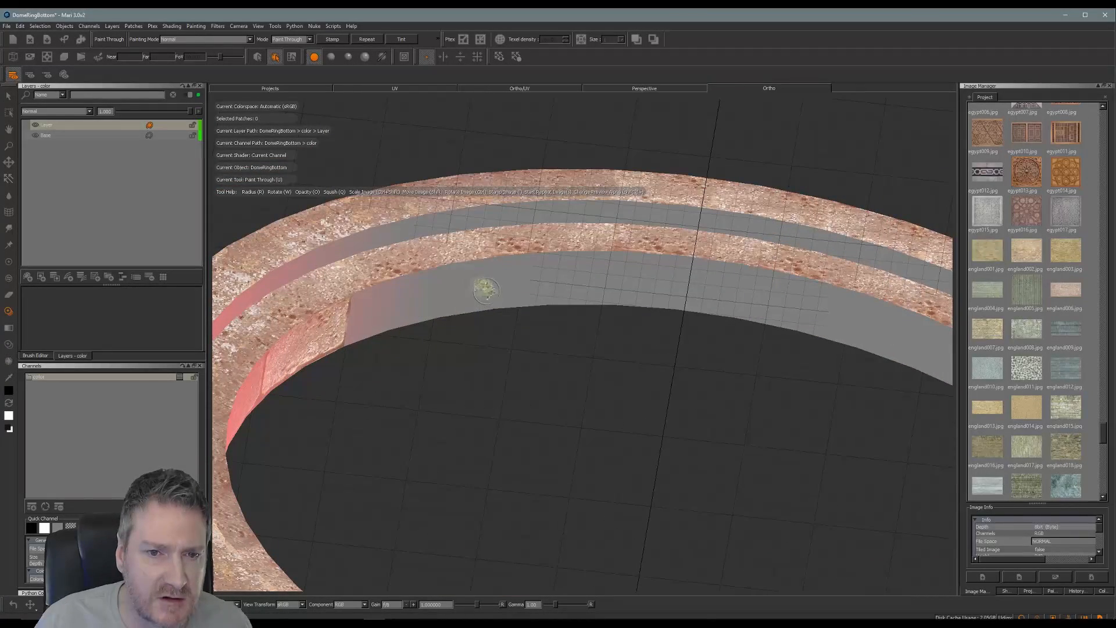
key("shift")
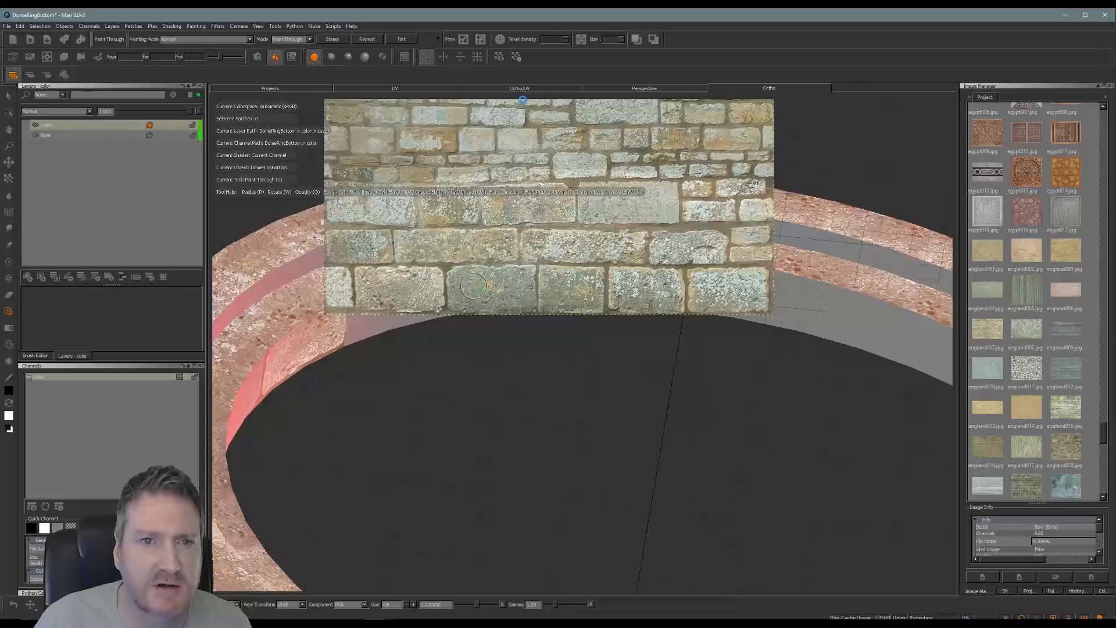
Step: In the UV view, find the marked strip directly below a finished one and align the image's lowest course over it
left_click(404, 87)
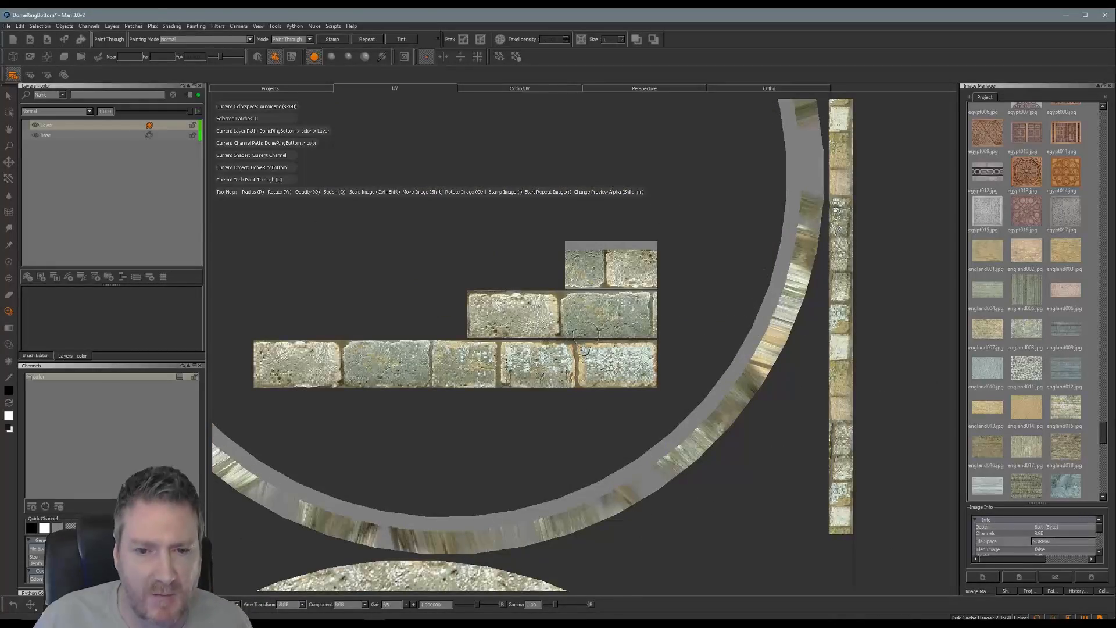
scroll(584, 350, "down", 8)
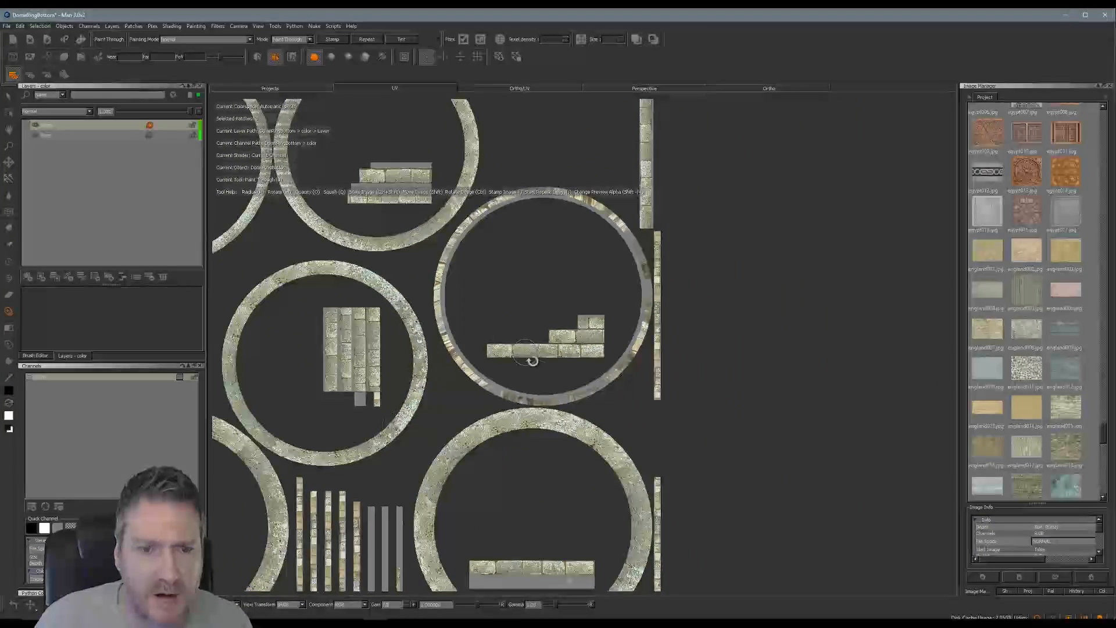
middle_click_drag(532, 363, 598, 172, "alt")
right_click_drag(628, 407, 780, 375, "alt")
middle_click_drag(779, 373, 622, 196, "alt")
right_click_drag(523, 325, 609, 332, "alt")
mouse_move(609, 332)
middle_mouse_down("alt")
mouse_move(769, 344)
mouse_move(792, 369)
middle_mouse_up("alt")
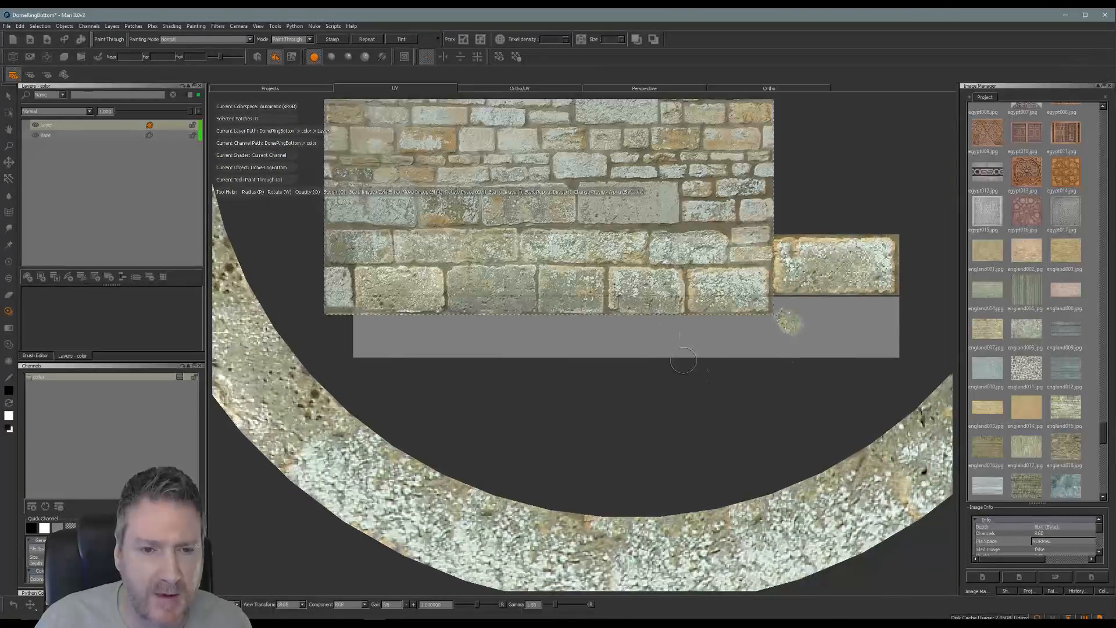
left_click_drag(580, 278, 597, 313, "shift")
right_click_drag(598, 409, 560, 406, "alt")
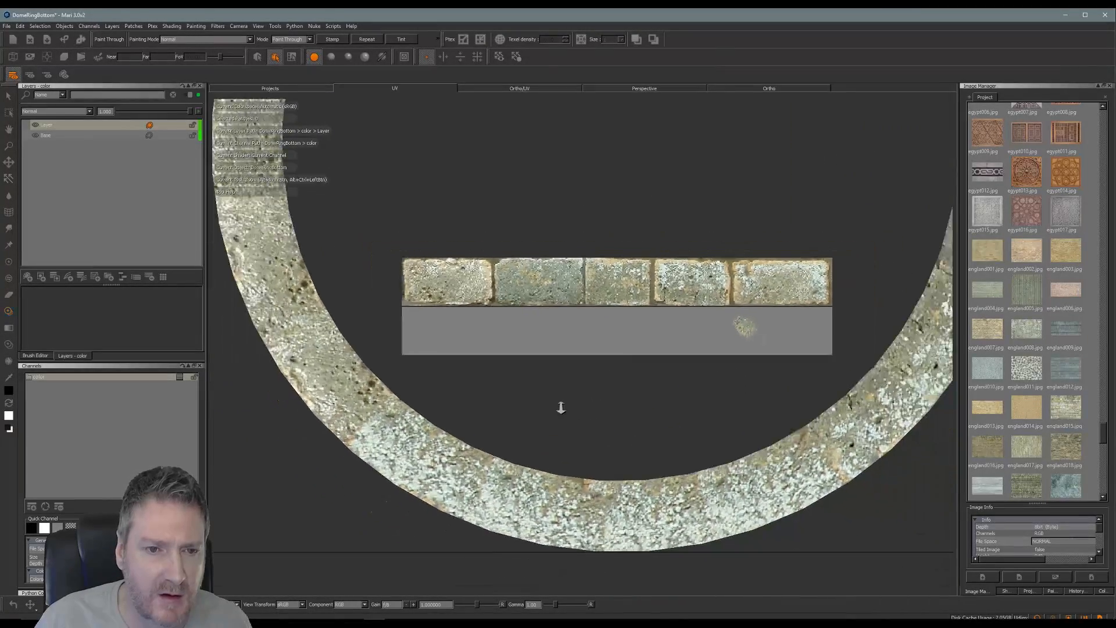
left_click_drag(640, 303, 675, 313, "shift")
Step: Paint the lowest stone course along the marked strip from its left end into the fifth block
mouse_move(418, 352)
left_mouse_down()
mouse_move(406, 351)
mouse_move(406, 319)
left_mouse_up()
left_click_drag(484, 354, 483, 354, "shift")
left_click_drag(411, 336, 409, 328)
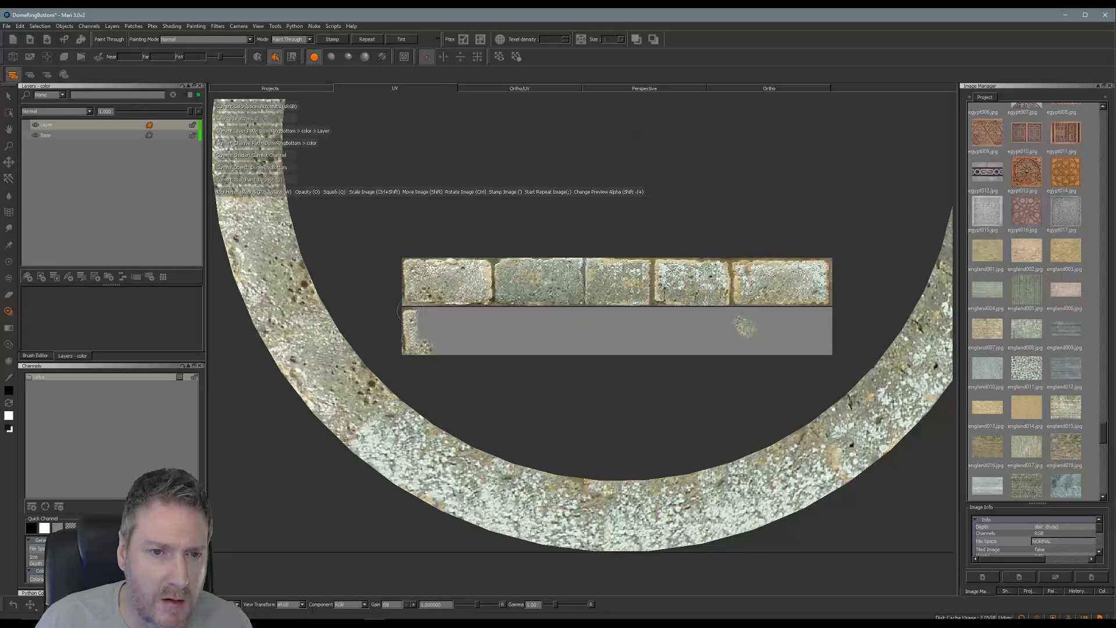
mouse_move(411, 337)
left_mouse_down()
mouse_move(468, 348)
mouse_move(511, 331)
mouse_move(446, 317)
mouse_move(604, 340)
mouse_move(598, 315)
mouse_move(721, 343)
mouse_move(689, 320)
mouse_move(776, 326)
left_mouse_up()
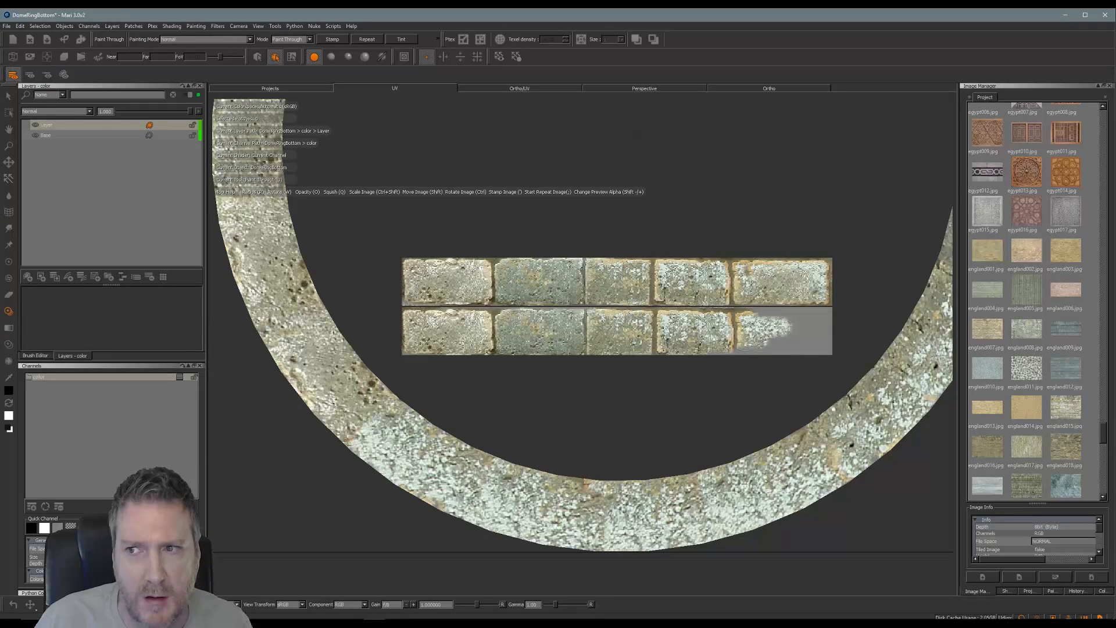
Step: Extend the fifth block, shift the image's beige block to the strip's right end, paint its mortar edge and bake
mouse_move(717, 351)
left_mouse_down()
mouse_move(820, 346)
mouse_move(811, 320)
left_mouse_up()
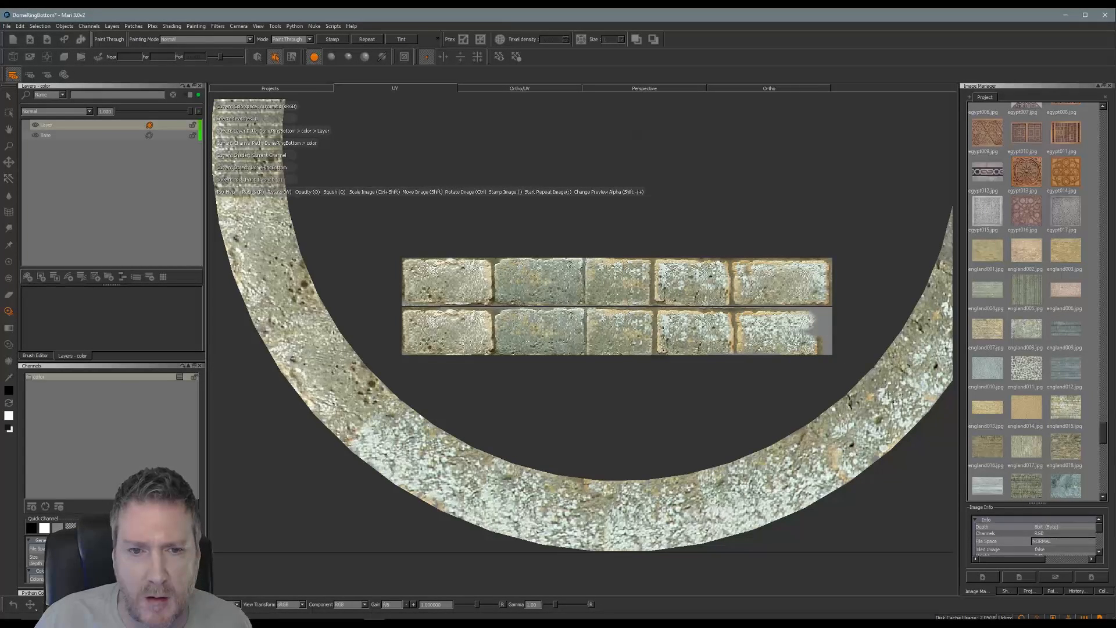
mouse_move(715, 276)
left_mouse_down("shift")
mouse_move(797, 249)
mouse_move(900, 238)
left_mouse_up("shift")
mouse_move(819, 265)
left_mouse_down("shift")
mouse_move(857, 297)
mouse_move(805, 346)
left_mouse_up("shift")
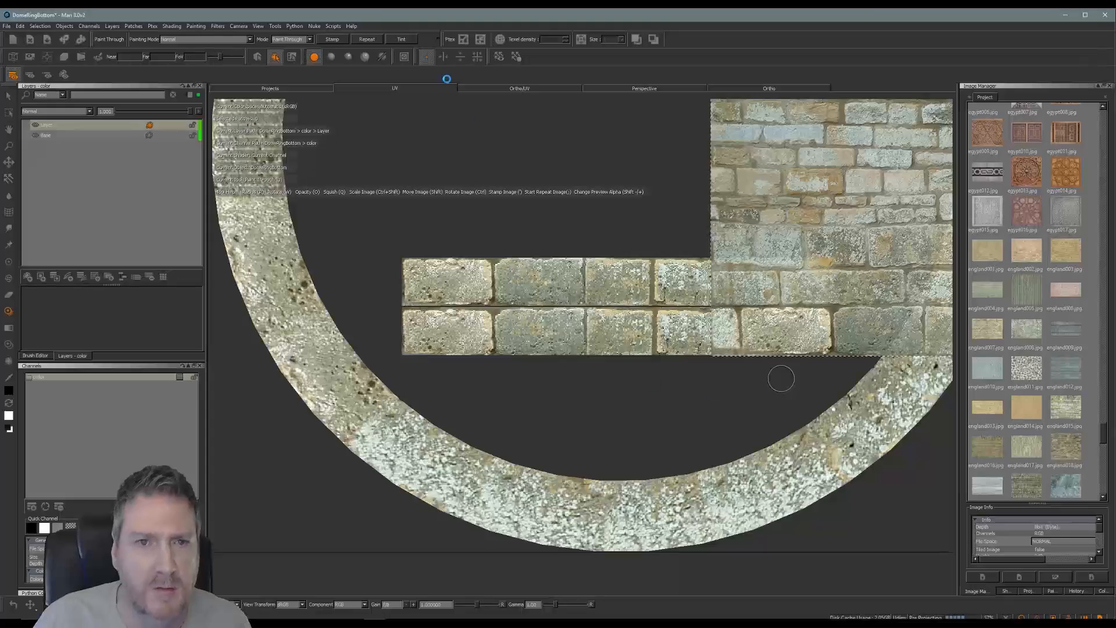
Step: Examine the ring's inner wall in the Ortho view for seams between painted sections and check the UV layout for bare strips
left_click(768, 88)
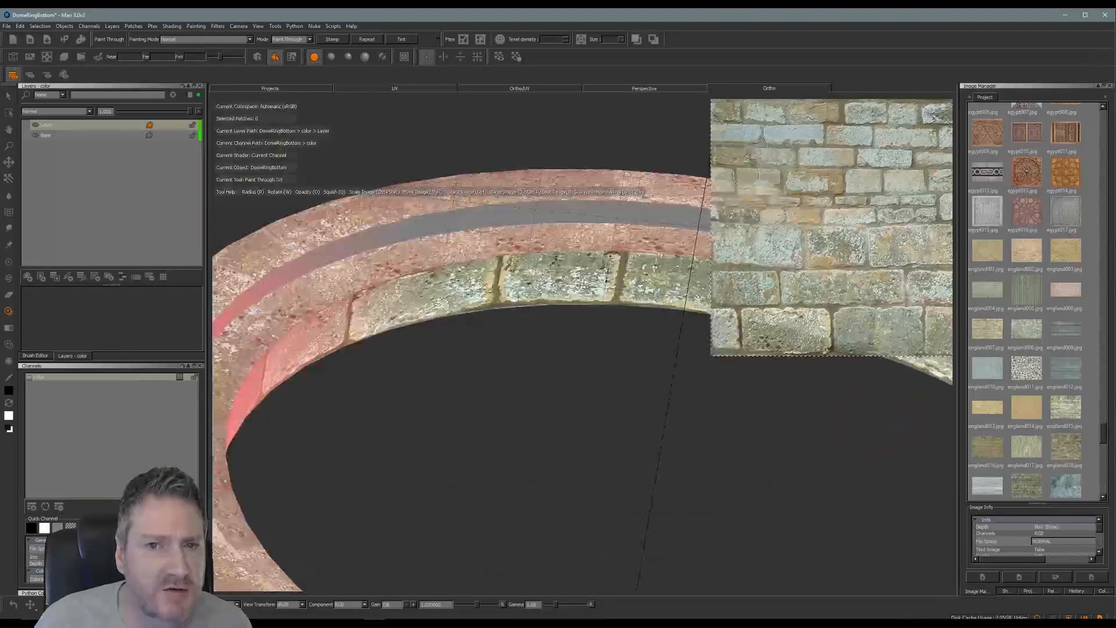
mouse_move(628, 374)
left_mouse_down("alt")
mouse_move(678, 368)
mouse_move(610, 368)
mouse_move(649, 366)
mouse_move(615, 361)
mouse_move(647, 428)
mouse_move(613, 488)
mouse_move(579, 455)
mouse_move(491, 428)
mouse_move(521, 423)
mouse_move(488, 448)
mouse_move(533, 469)
mouse_move(448, 507)
left_mouse_up("alt")
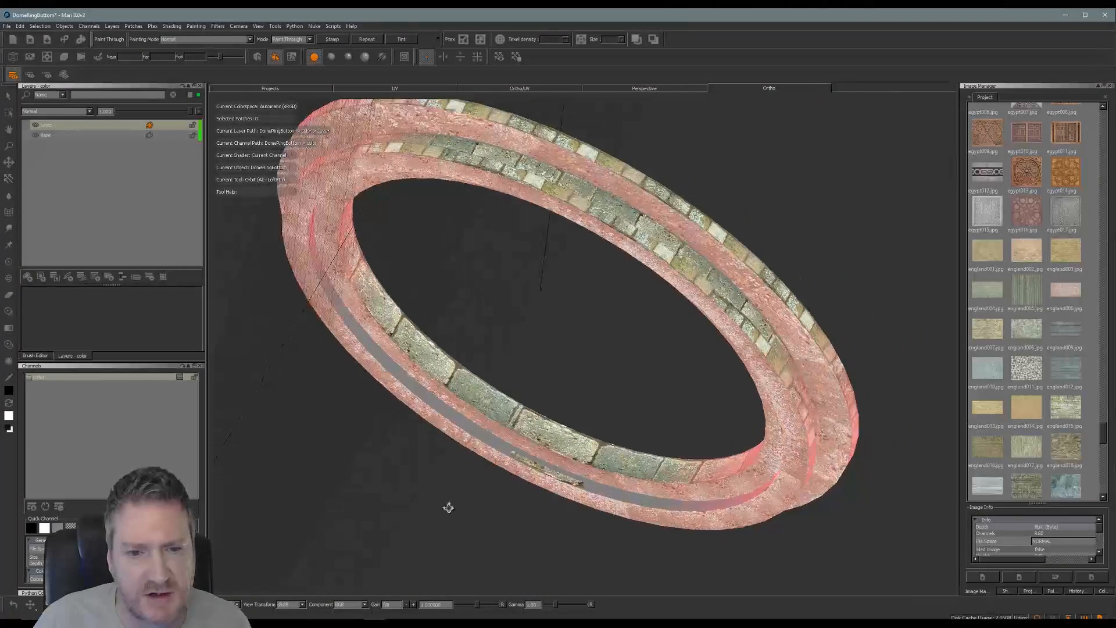
key("j")
mouse_move(516, 423)
left_mouse_down("alt")
mouse_move(473, 441)
mouse_move(537, 385)
mouse_move(531, 419)
left_mouse_up("alt")
right_click_drag(531, 418, 749, 388, "alt")
mouse_move(749, 388)
left_mouse_down("alt")
mouse_move(612, 421)
mouse_move(506, 344)
mouse_move(484, 367)
mouse_move(436, 351)
mouse_move(575, 391)
left_mouse_up("alt")
left_click_drag(628, 363, 648, 373, "alt")
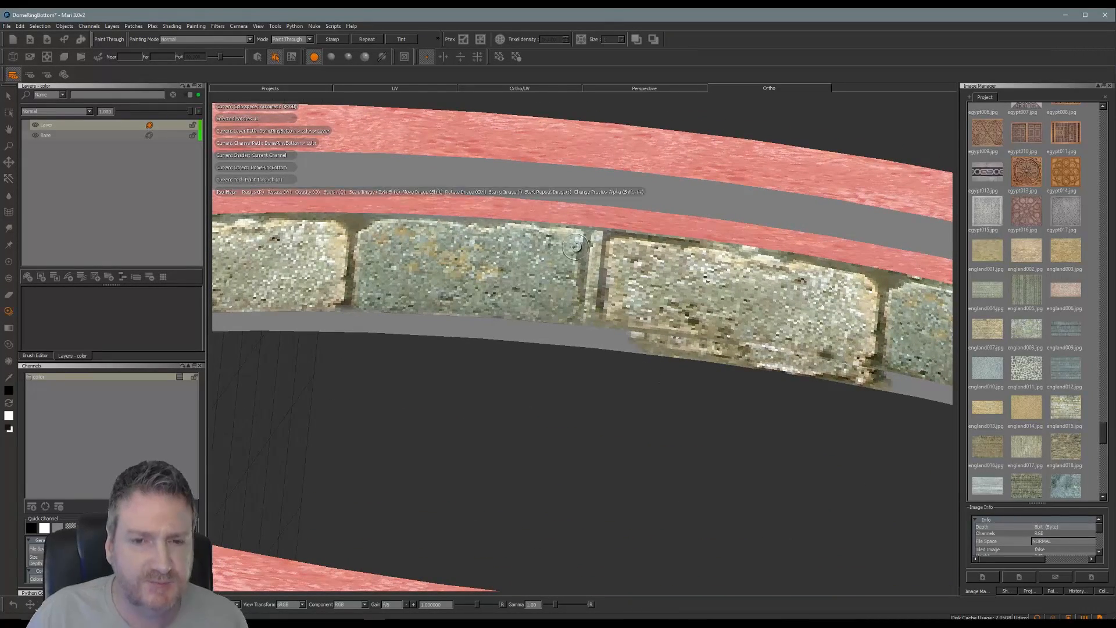
left_click(407, 89)
key("Escape")
right_click_drag(692, 379, 498, 369, "alt")
middle_click_drag(550, 279, 554, 385, "alt")
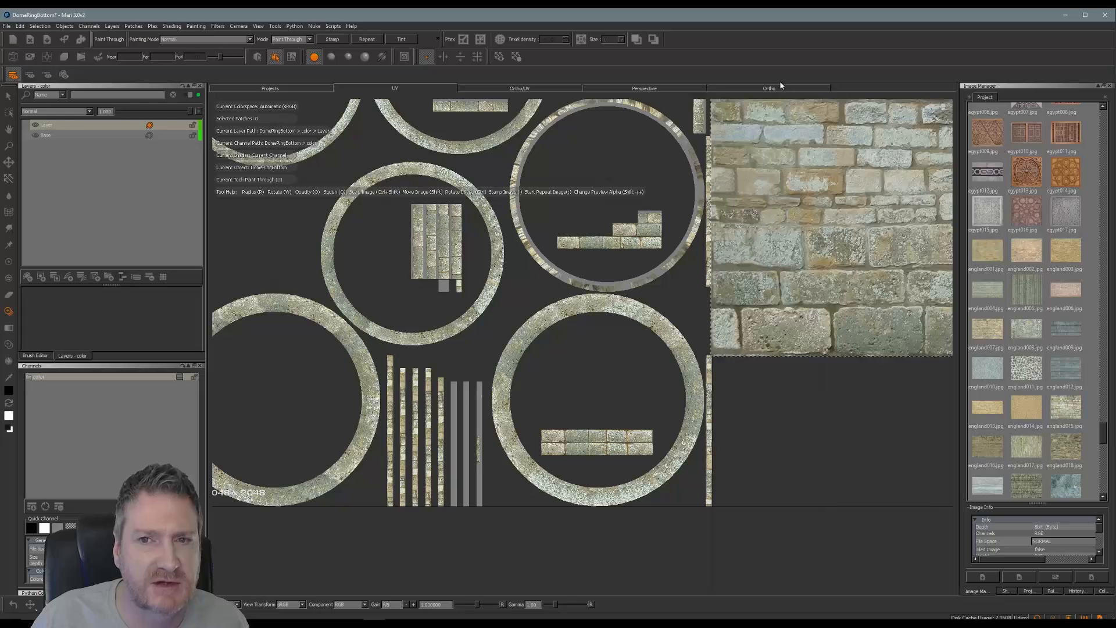
Step: In the Ortho view, rotate the stone image to the wall's slope and enlarge it to match the painted blocks near the seam
left_click(772, 89)
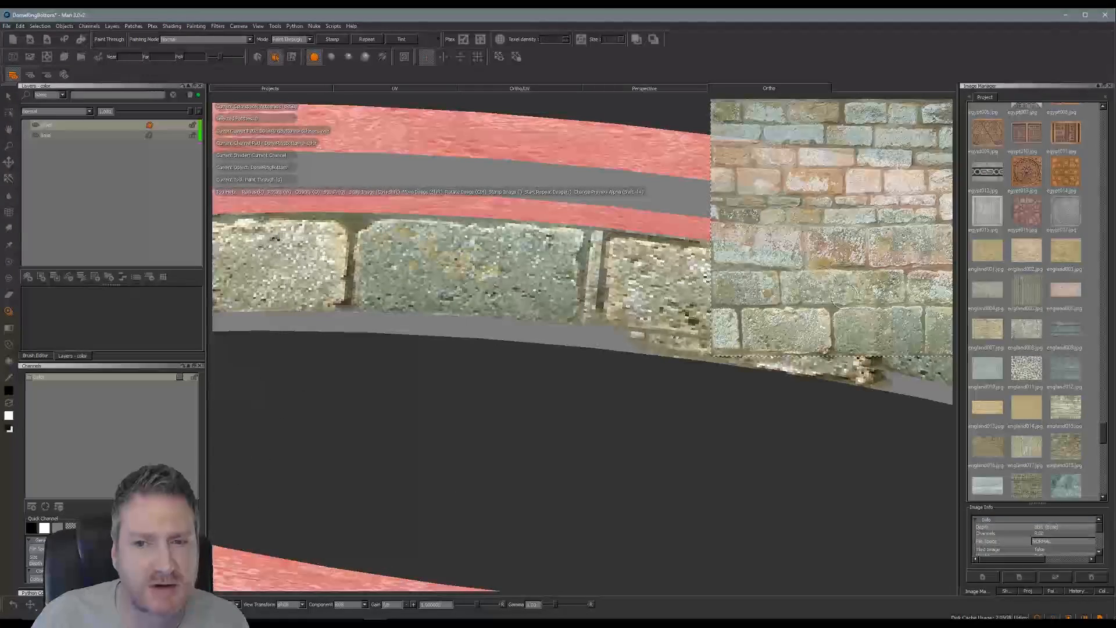
left_click_drag(872, 291, 653, 257, "shift")
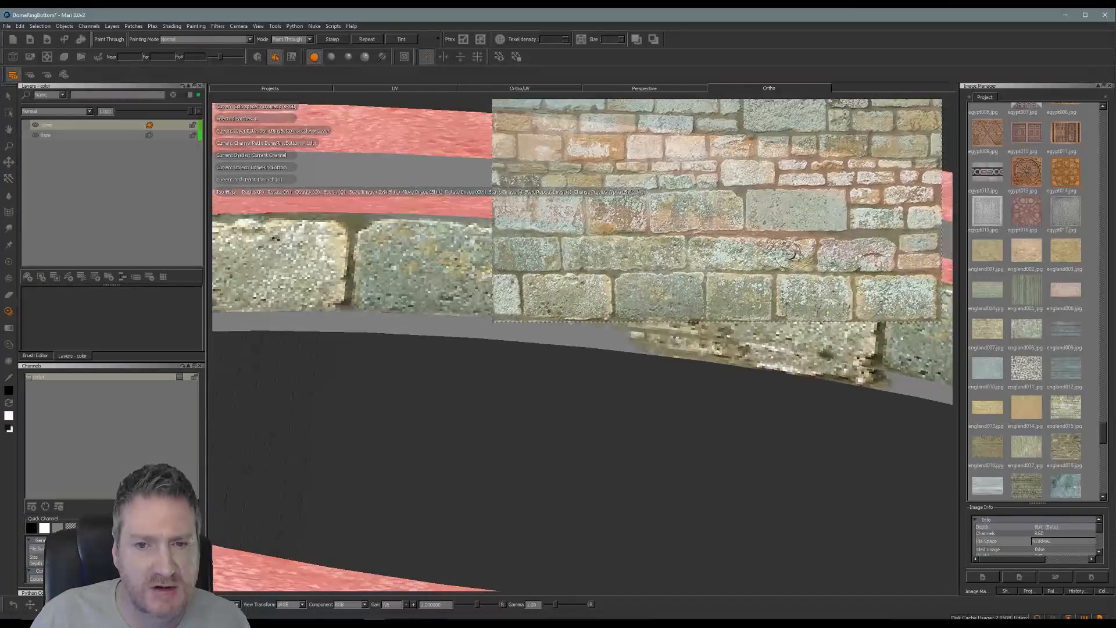
left_click_drag(789, 254, 808, 303, "ctrl")
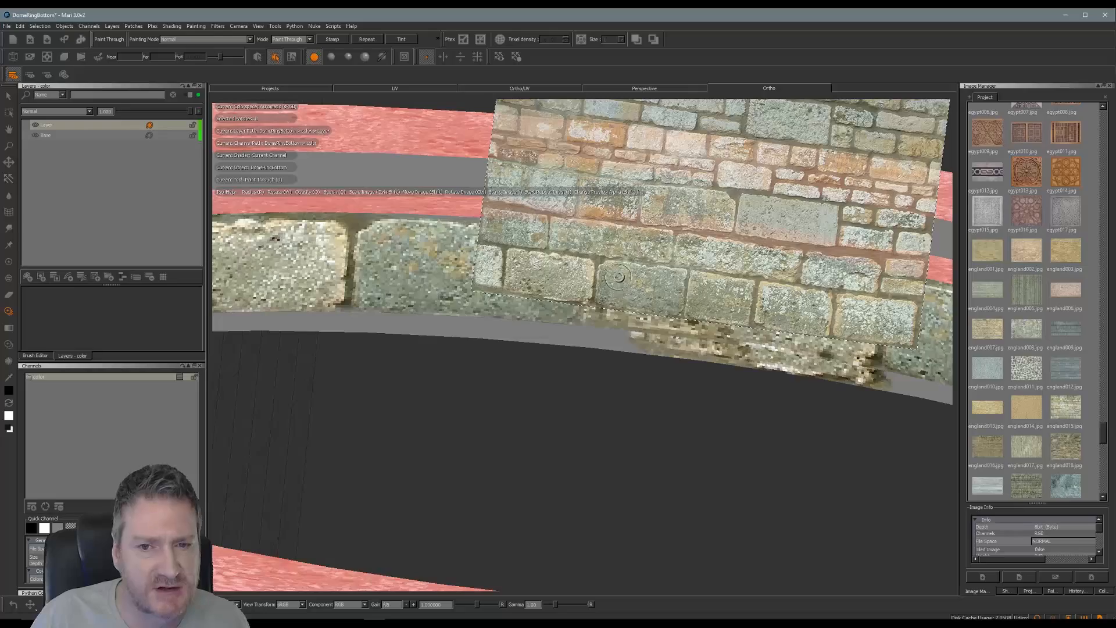
mouse_move(618, 277)
left_mouse_down("ctrl+shift")
mouse_move(779, 395)
mouse_move(765, 439)
left_mouse_up("ctrl+shift")
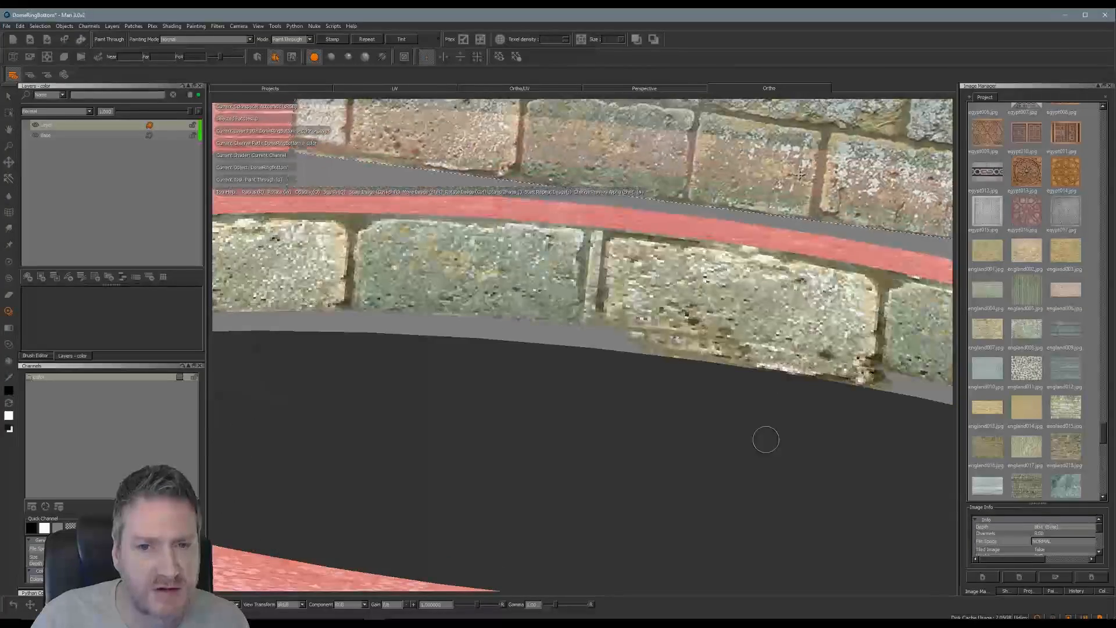
mouse_move(800, 174)
left_mouse_down("shift")
mouse_move(811, 263)
mouse_move(855, 240)
left_mouse_up("shift")
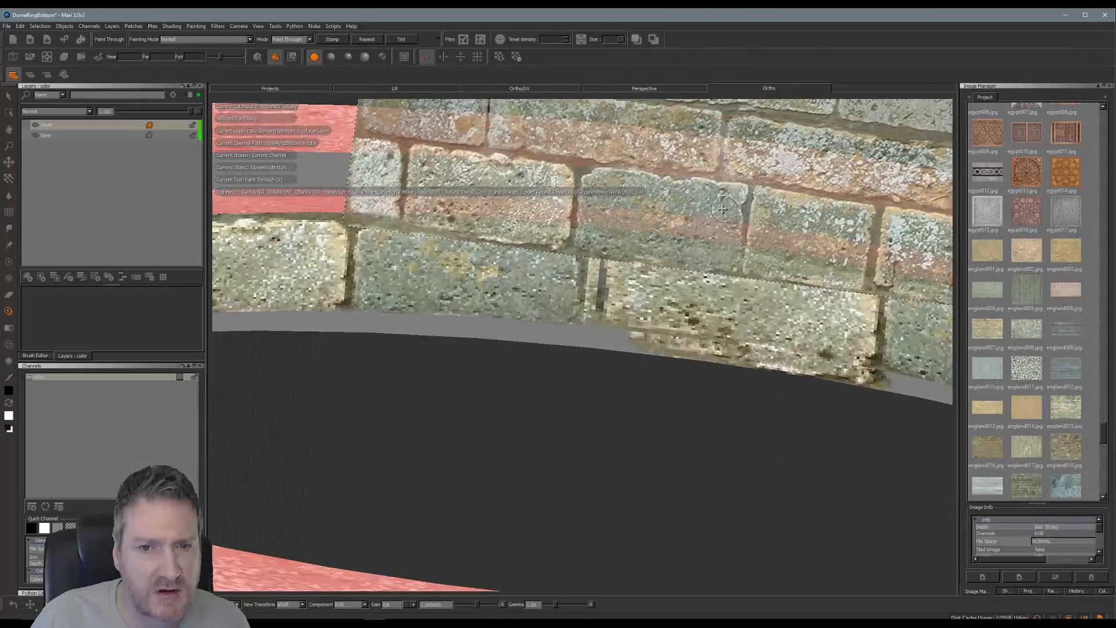
Step: Align a mortar joint of the image with the doubled seam, paint a single joint over it and bake the paint
mouse_move(723, 209)
left_mouse_down("shift")
mouse_move(684, 232)
mouse_move(591, 219)
mouse_move(573, 243)
mouse_move(679, 344)
mouse_move(748, 272)
mouse_move(741, 319)
mouse_move(709, 315)
mouse_move(634, 237)
mouse_move(659, 295)
left_mouse_up("shift")
left_click_drag(372, 222, 370, 254, "shift")
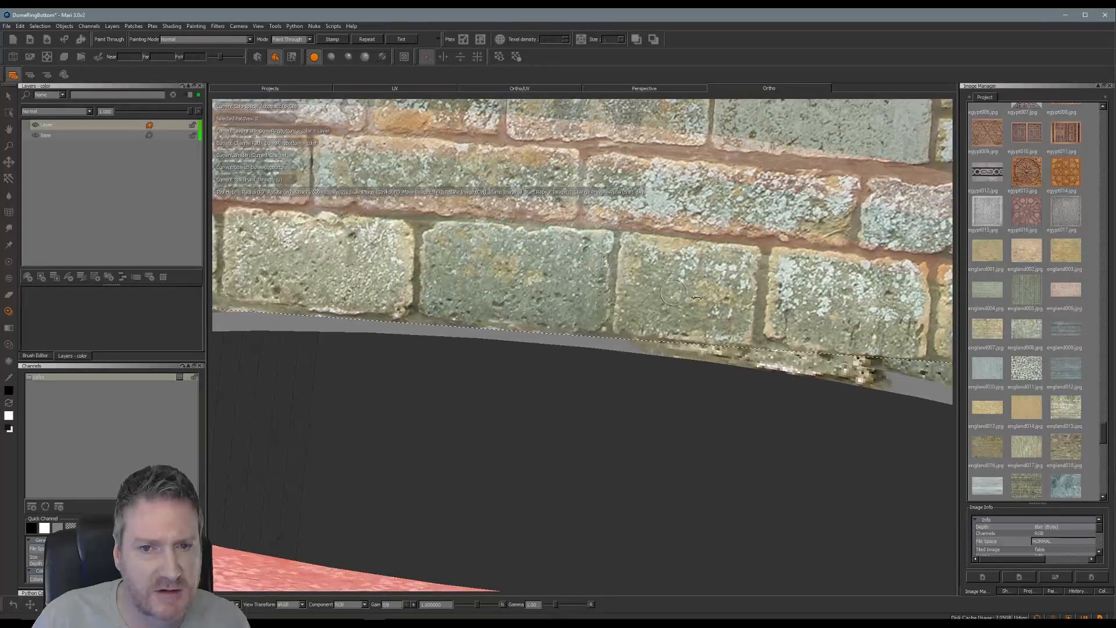
mouse_move(744, 300)
left_mouse_down("shift")
mouse_move(692, 250)
mouse_move(735, 300)
mouse_move(726, 296)
left_mouse_up("shift")
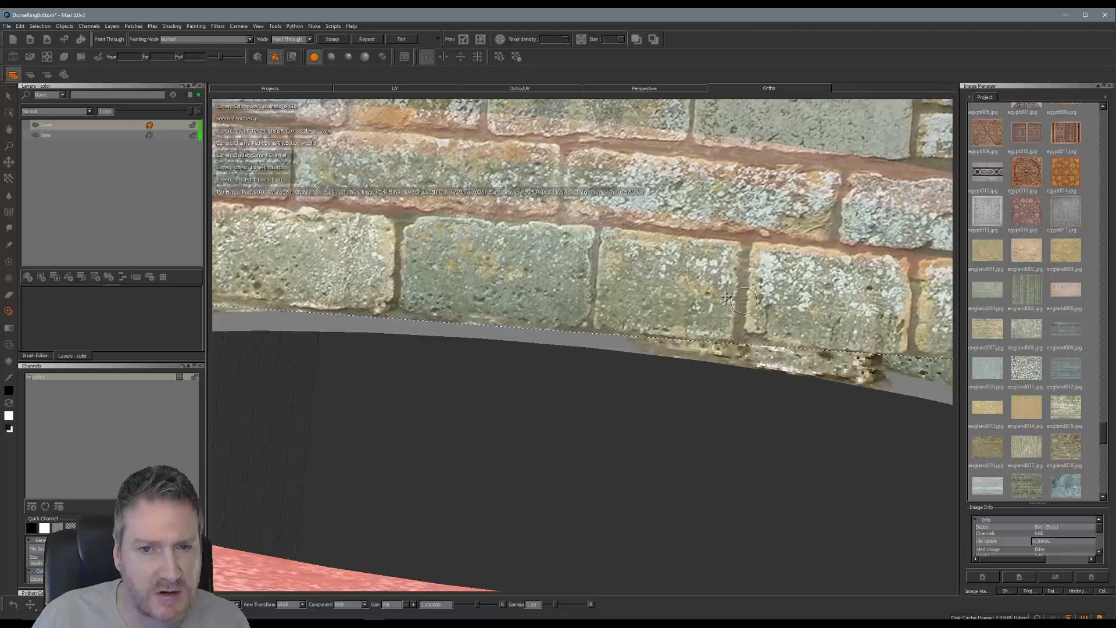
left_click_drag(598, 240, 597, 248)
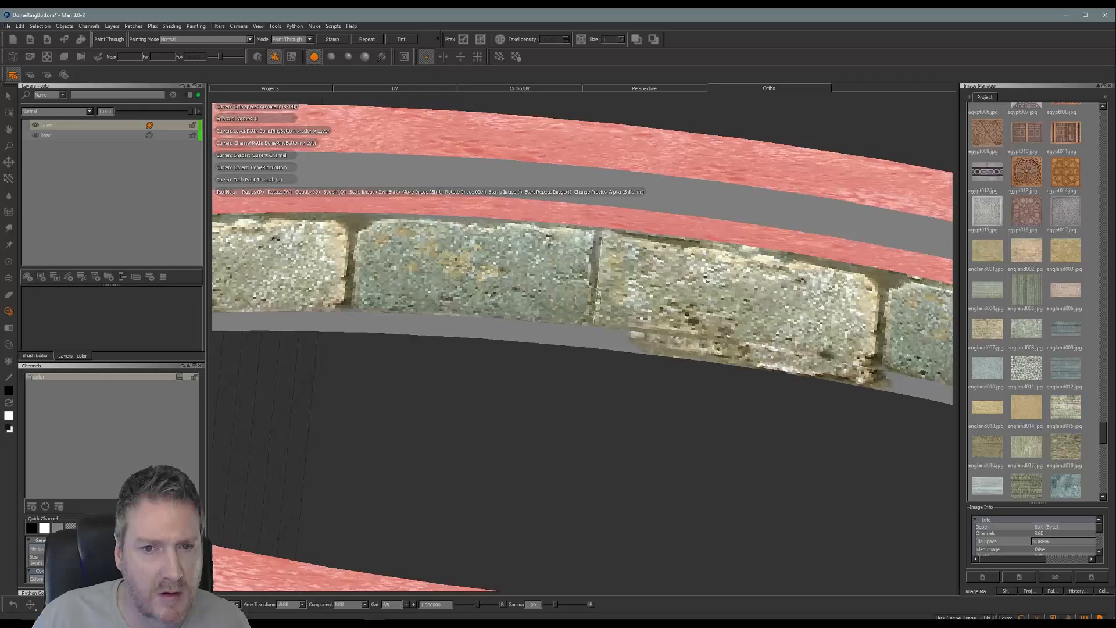
left_click_drag(588, 300, 606, 319)
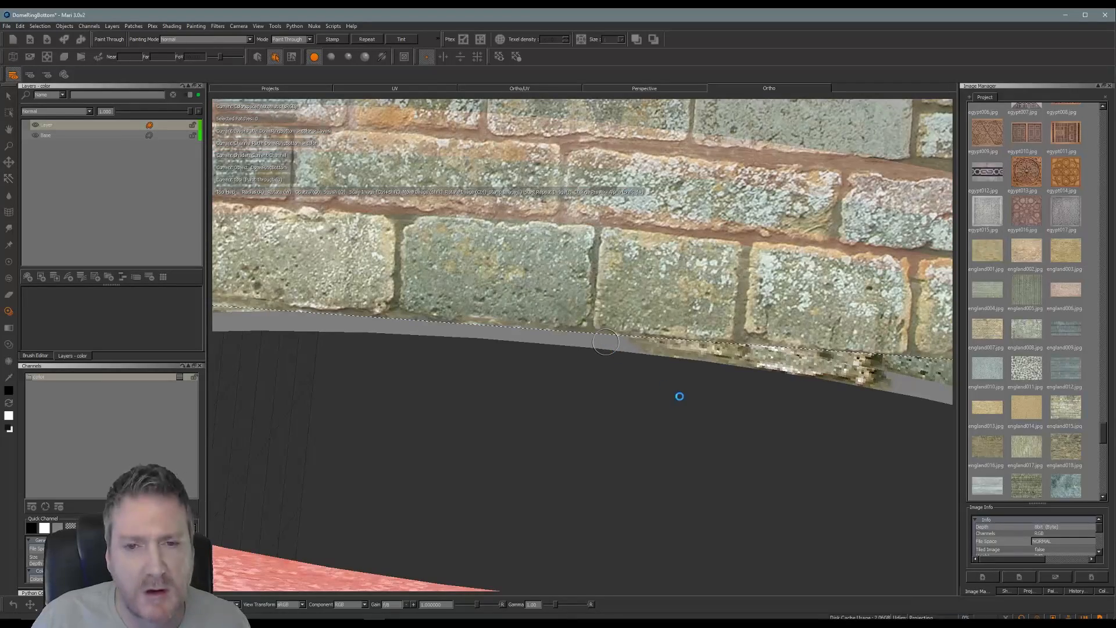
Step: In the Ortho view, find the bare gap between two inner-wall blocks, then move and rotate the stone image so one block spans it
left_click_drag(673, 401, 593, 412, "alt")
left_click_drag(517, 354, 507, 379, "alt")
right_click_drag(507, 379, 677, 333, "alt")
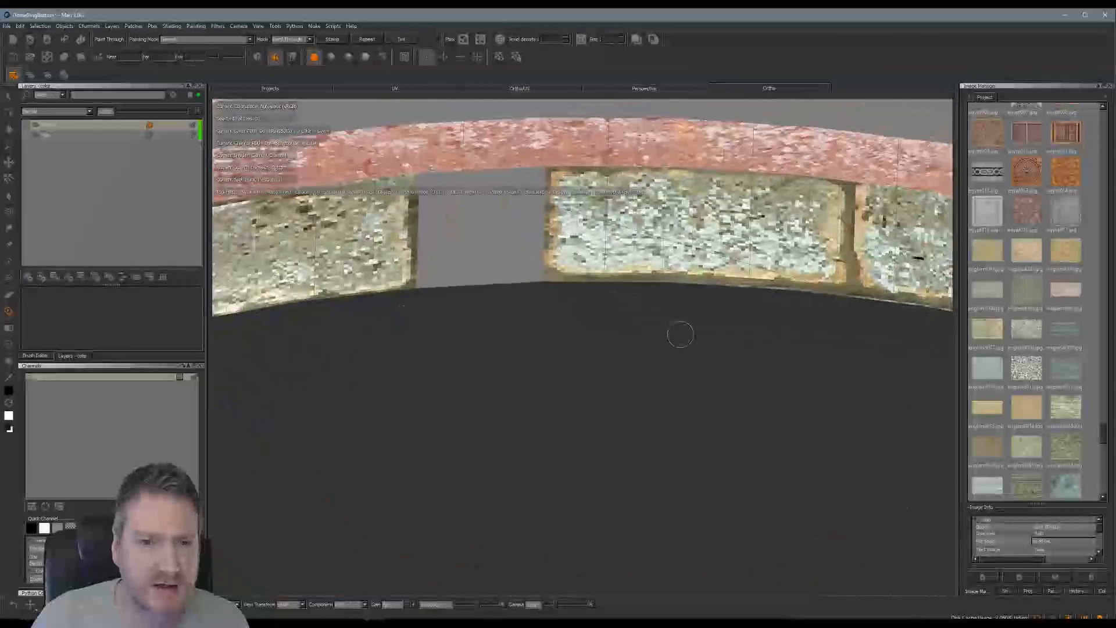
left_click_drag(678, 332, 556, 442, "alt")
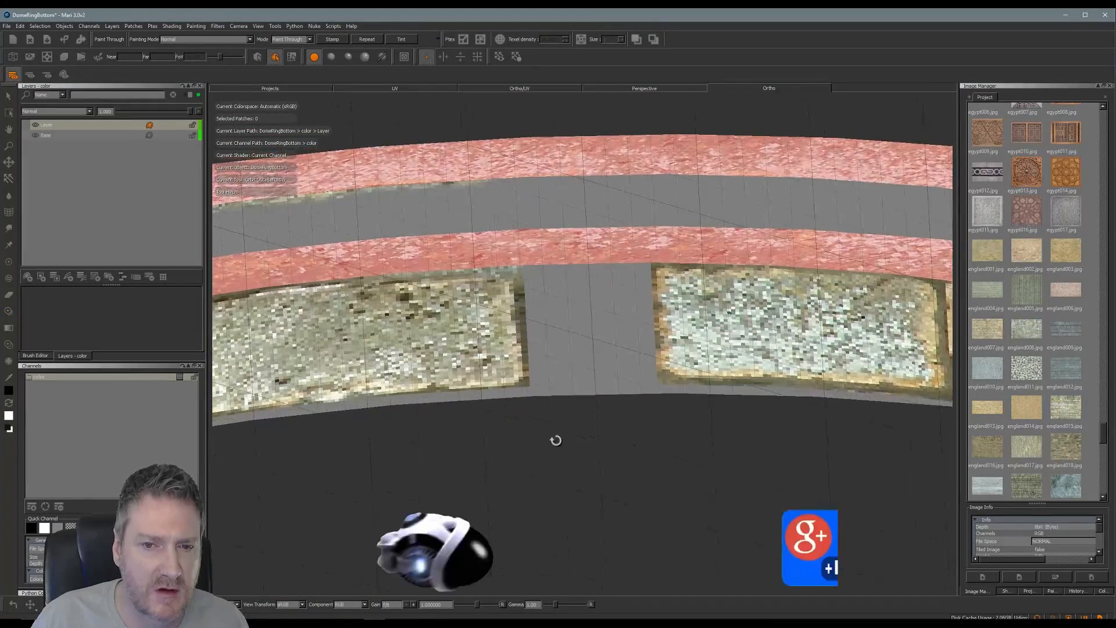
key("u")
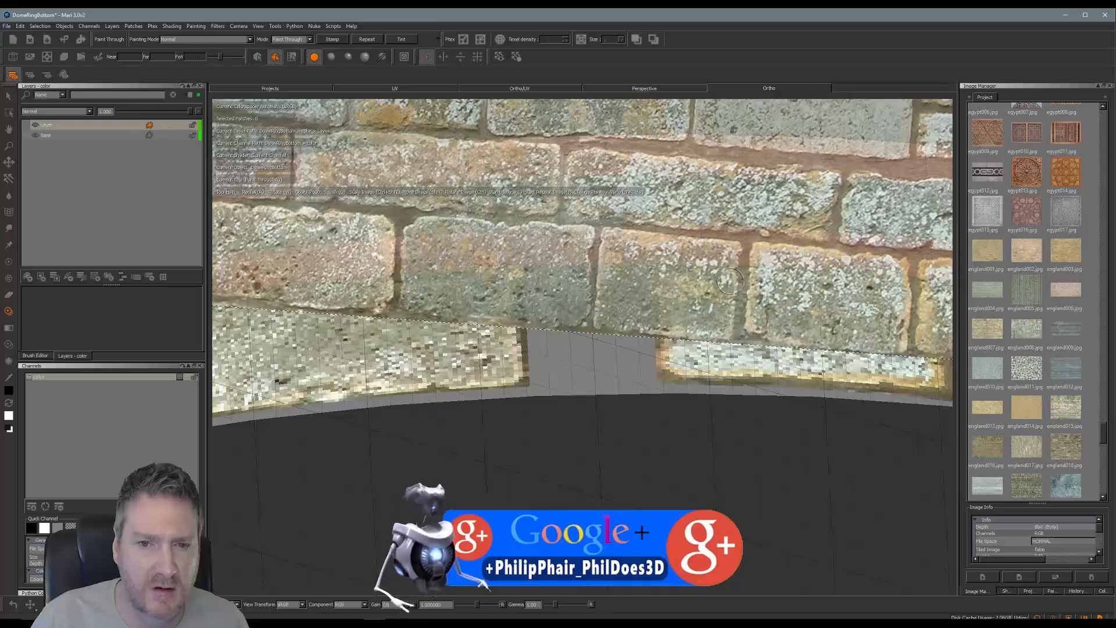
mouse_move(728, 280)
left_mouse_down("shift")
mouse_move(632, 287)
mouse_move(642, 312)
left_mouse_up("shift")
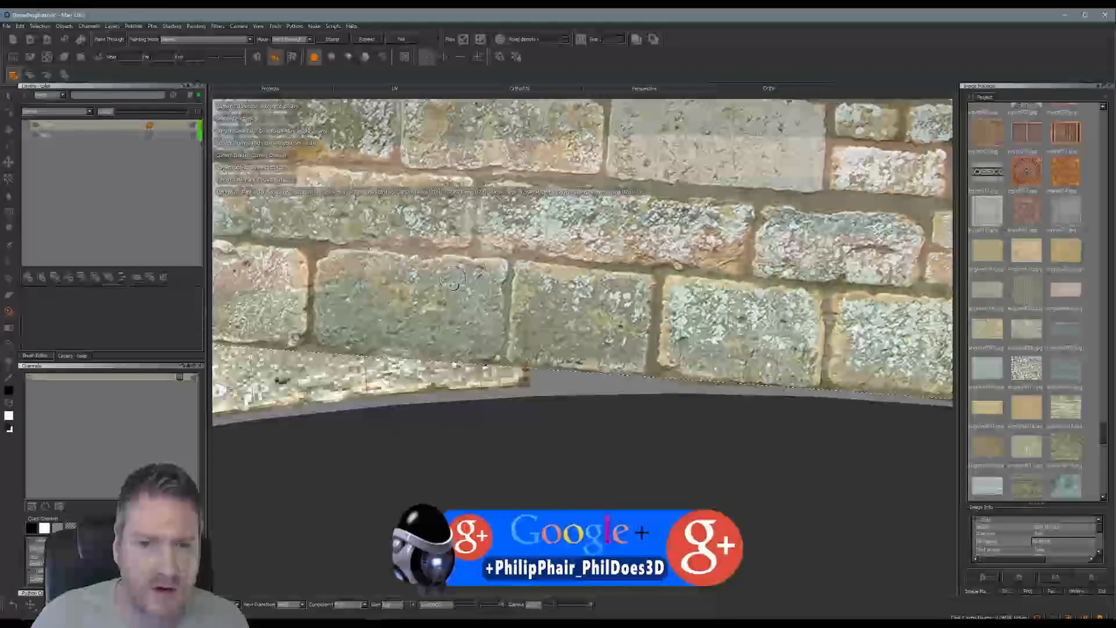
mouse_move(452, 284)
left_mouse_down("ctrl")
mouse_move(476, 375)
mouse_move(464, 388)
left_mouse_up("ctrl")
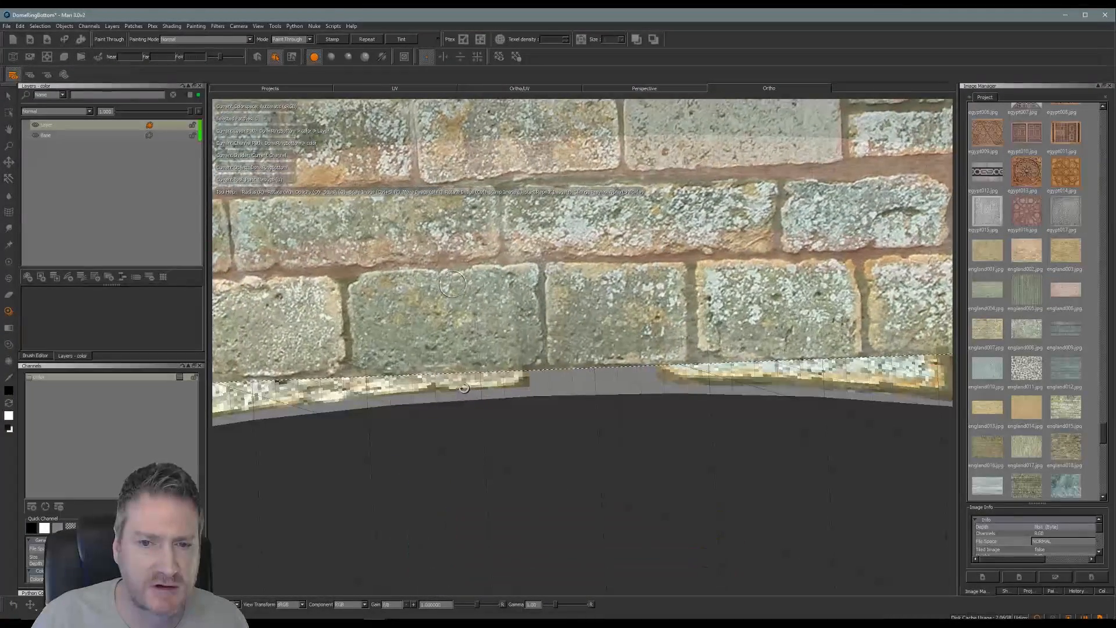
mouse_move(759, 293)
left_mouse_down("shift")
mouse_move(732, 324)
mouse_move(737, 314)
left_mouse_up("shift")
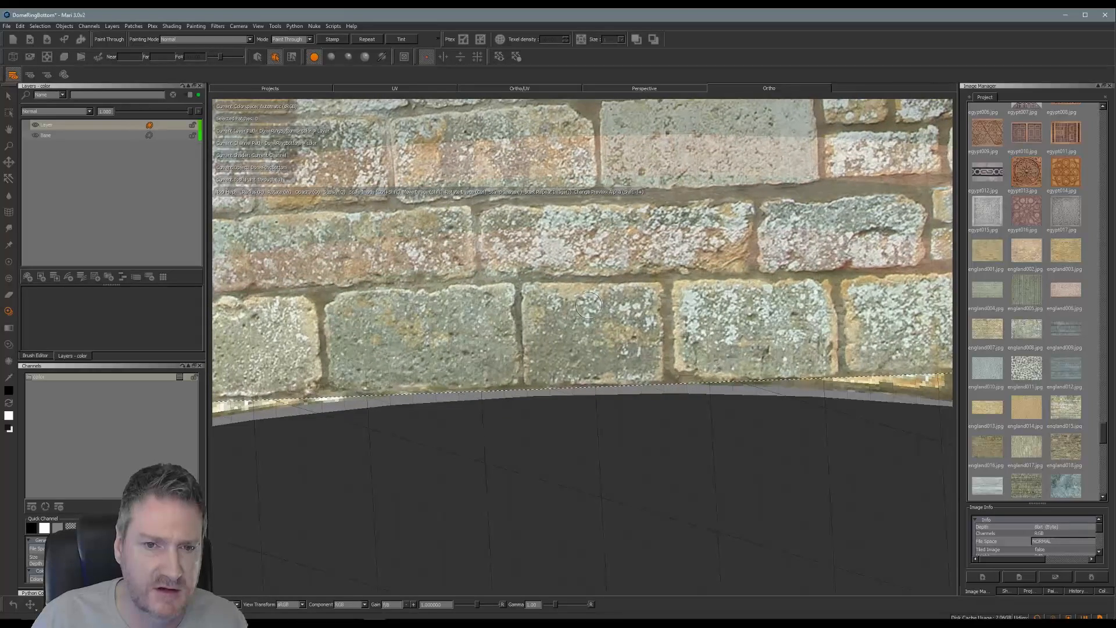
Step: Paint the image's block with its mortar edges into the bare gap, fill its centre and bake the paint
mouse_move(555, 302)
left_mouse_down()
mouse_move(586, 276)
mouse_move(564, 292)
left_mouse_up()
left_click(562, 293)
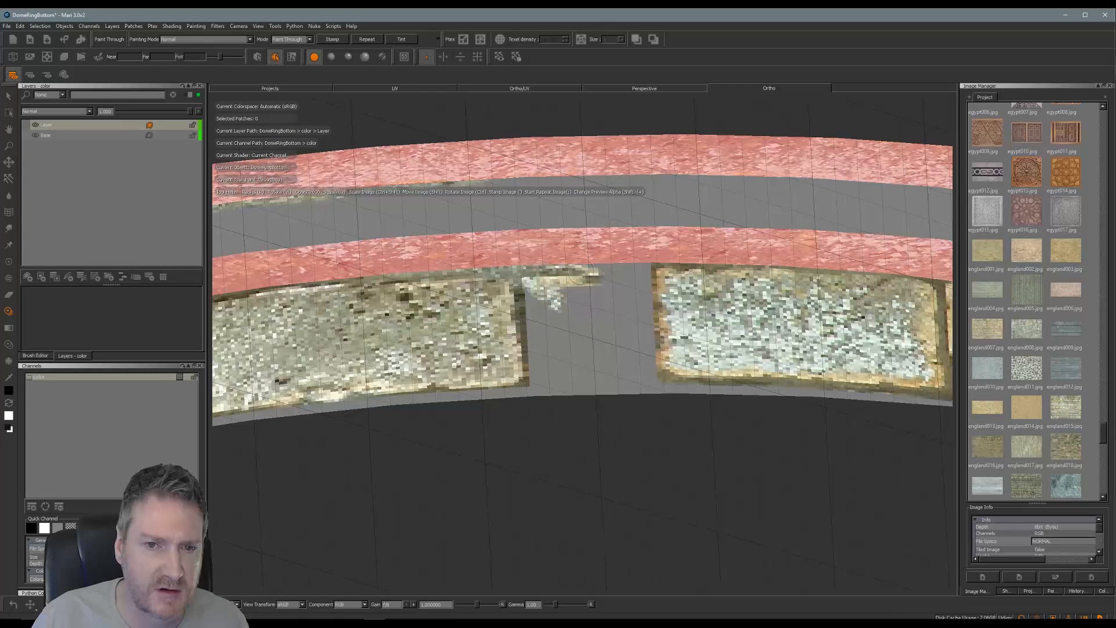
mouse_move(579, 277)
left_mouse_down()
mouse_move(643, 282)
mouse_move(663, 305)
mouse_move(661, 323)
left_mouse_up()
left_click_drag(663, 376, 587, 372)
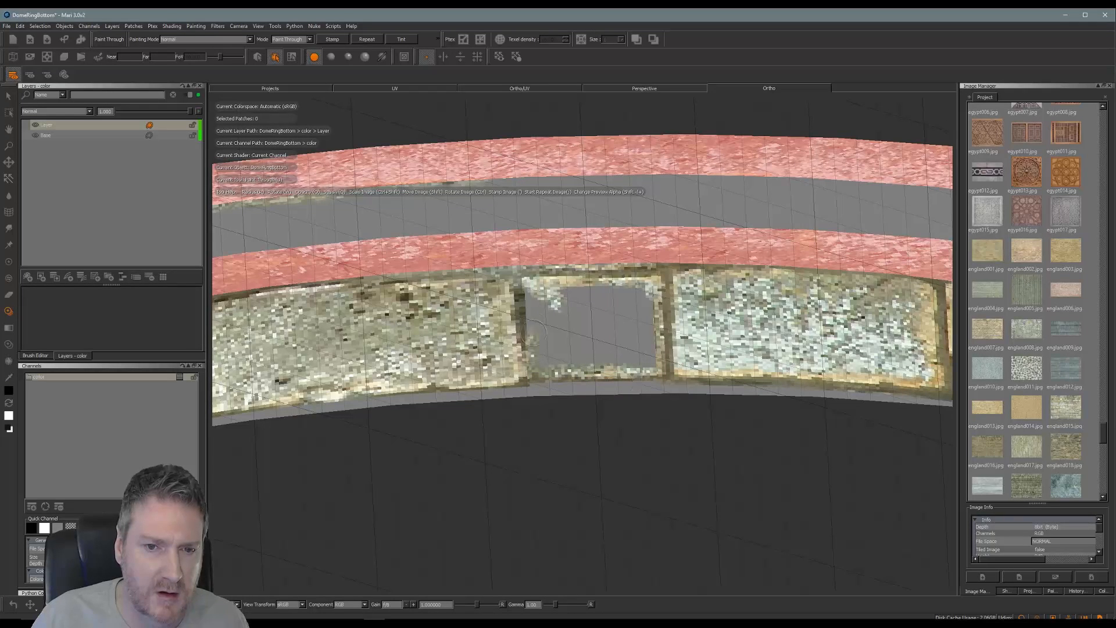
mouse_move(532, 332)
left_mouse_down()
mouse_move(527, 286)
mouse_move(651, 308)
mouse_move(645, 323)
mouse_move(544, 333)
mouse_move(548, 360)
left_mouse_up()
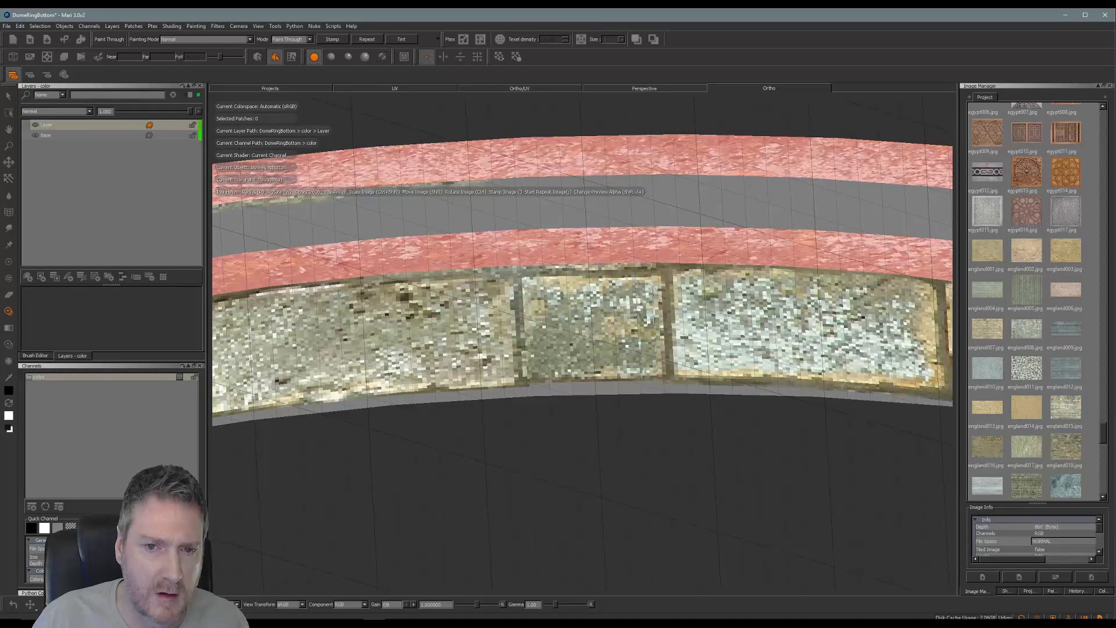
left_click_drag(623, 313, 627, 320, "shift")
left_click_drag(559, 359, 544, 370)
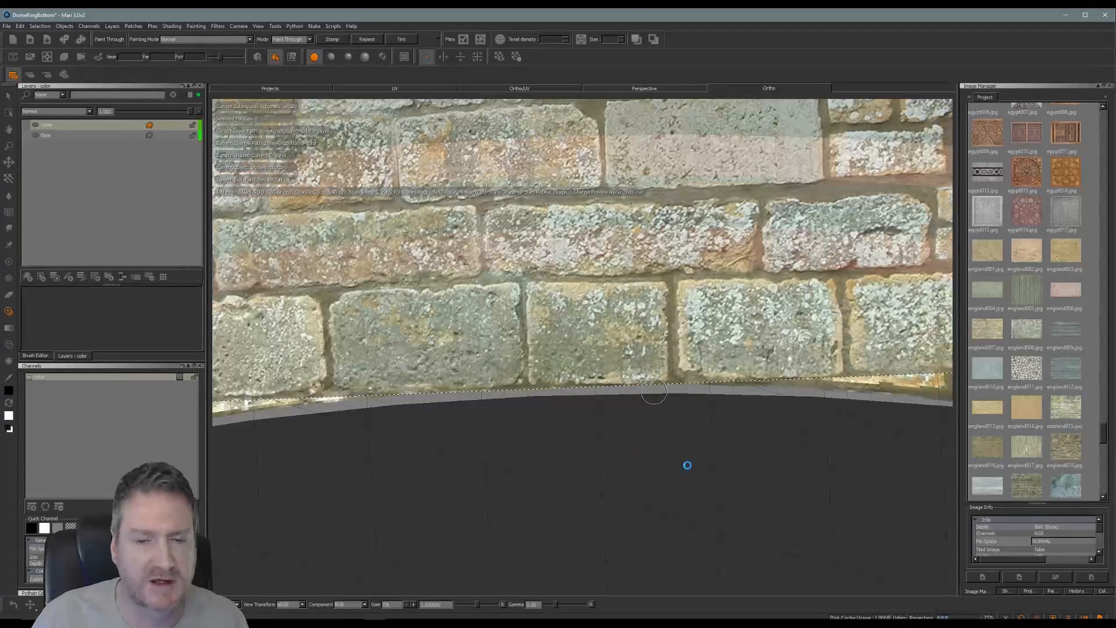
Step: Examine the ring's stone courses and the pink rim between them in the Ortho view for unpainted or stretched areas
right_click_drag(705, 428, 484, 426, "alt")
left_click_drag(515, 418, 565, 441, "alt")
middle_click_drag(543, 442, 542, 360, "alt")
mouse_move(541, 361)
left_mouse_down("alt")
mouse_move(476, 357)
mouse_move(488, 329)
mouse_move(473, 256)
mouse_move(434, 324)
mouse_move(464, 358)
mouse_move(512, 284)
mouse_move(471, 354)
mouse_move(456, 304)
mouse_move(543, 226)
left_mouse_up("alt")
mouse_move(544, 226)
right_mouse_down("alt")
mouse_move(682, 363)
mouse_move(571, 347)
mouse_move(608, 266)
right_mouse_up("alt")
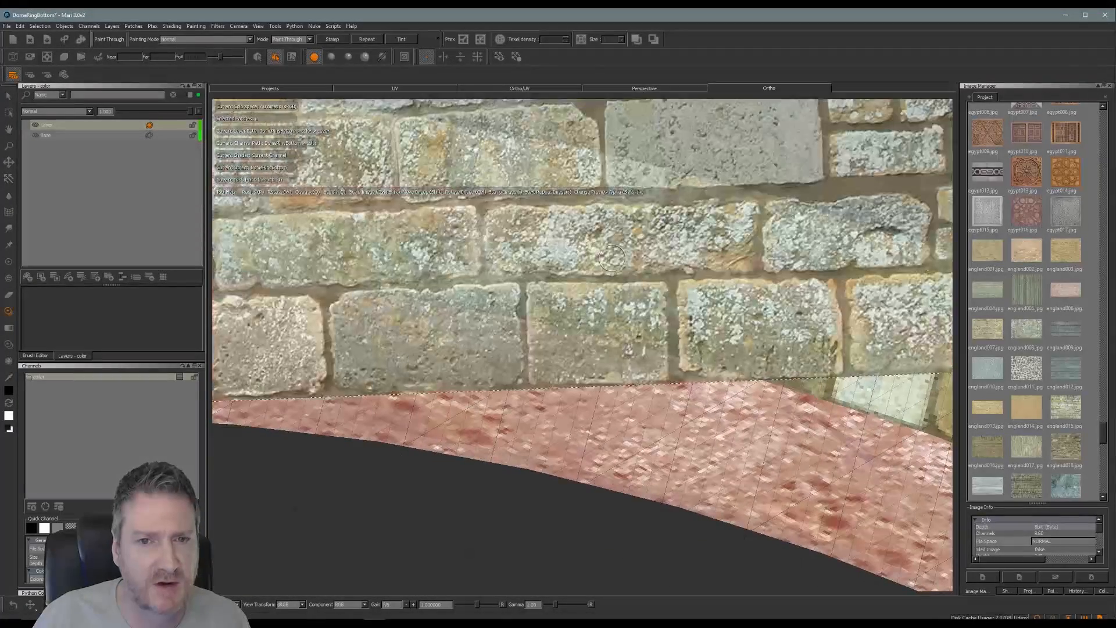
key("slash")
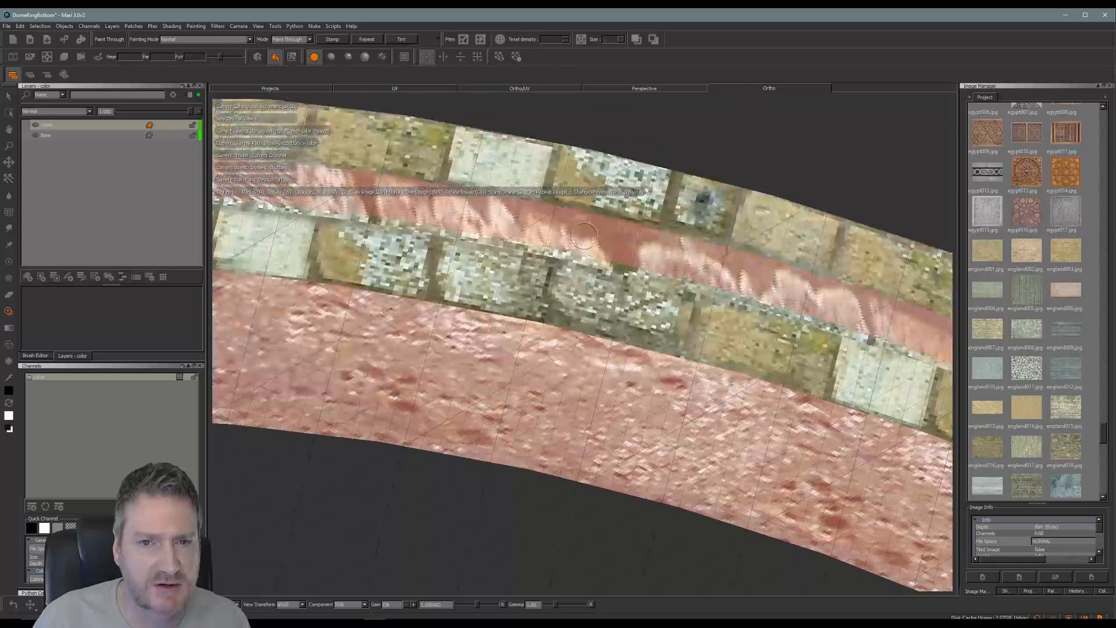
key("slash")
key("slash")
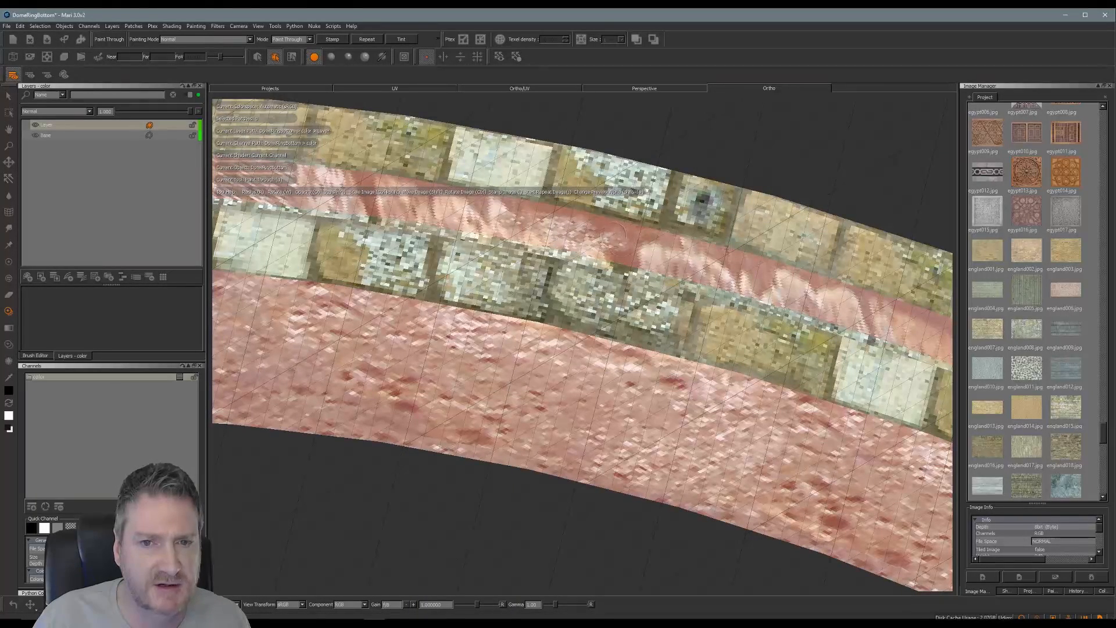
left_click(579, 231)
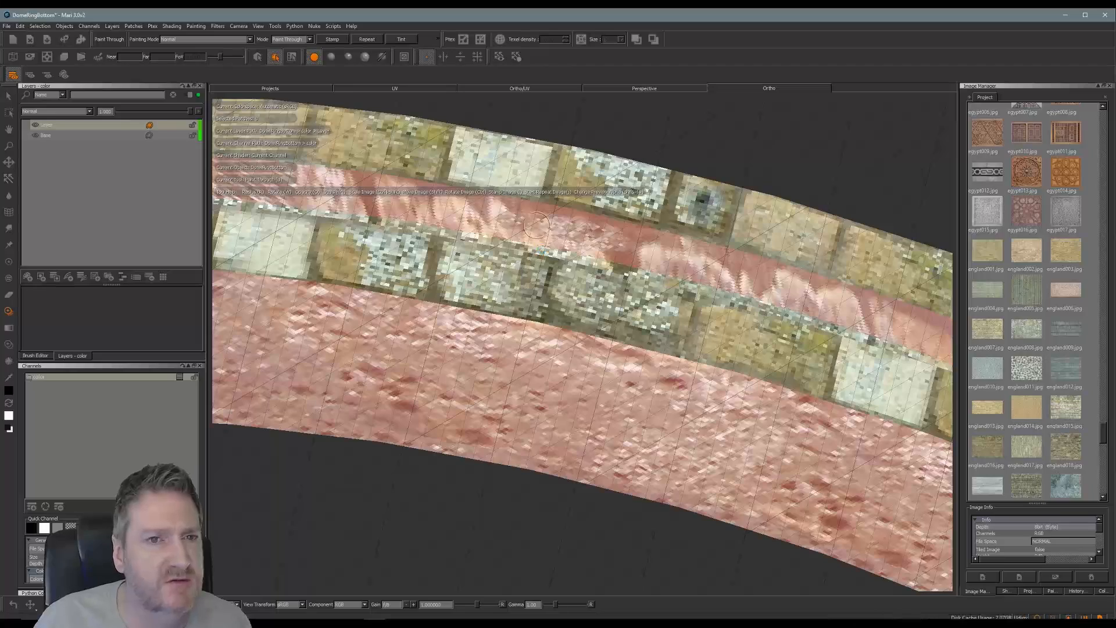
Step: In the UV view, align the stone image with the crest of the half-painted narrow ring and paint its green block across the full width
left_click(395, 89)
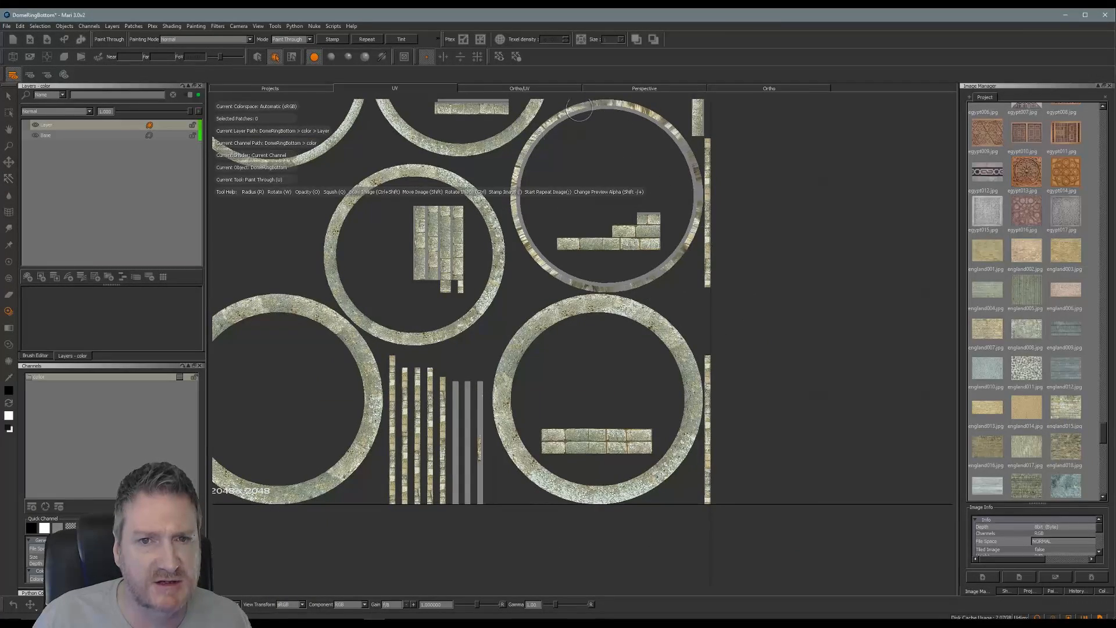
mouse_move(579, 110)
middle_mouse_down()
mouse_move(714, 299)
mouse_move(580, 300)
middle_mouse_up()
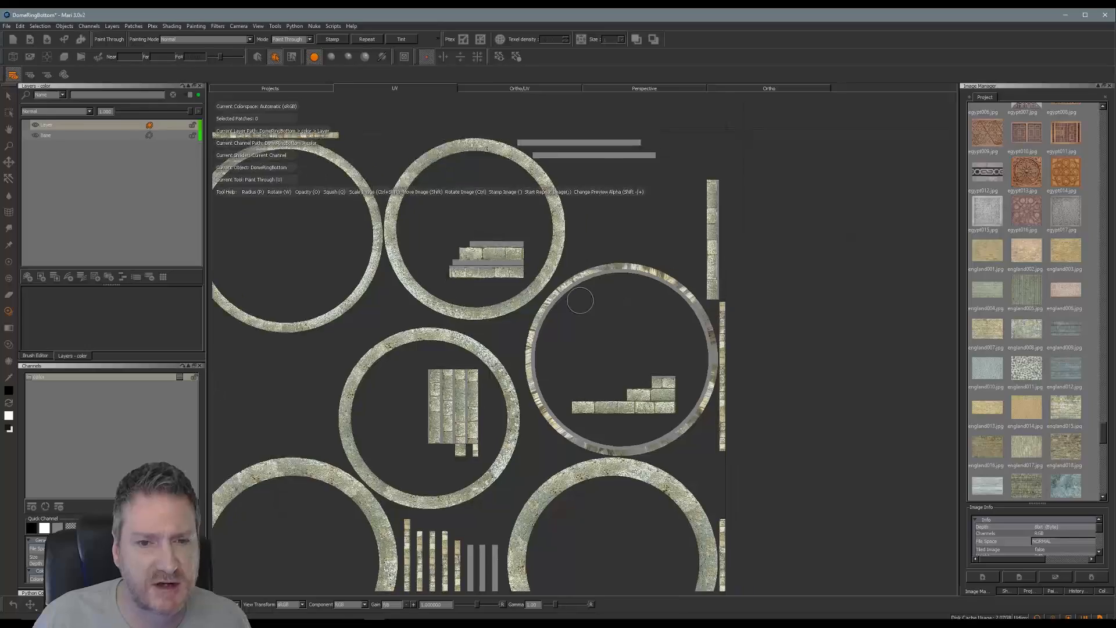
right_click_drag(580, 300, 625, 321, "alt")
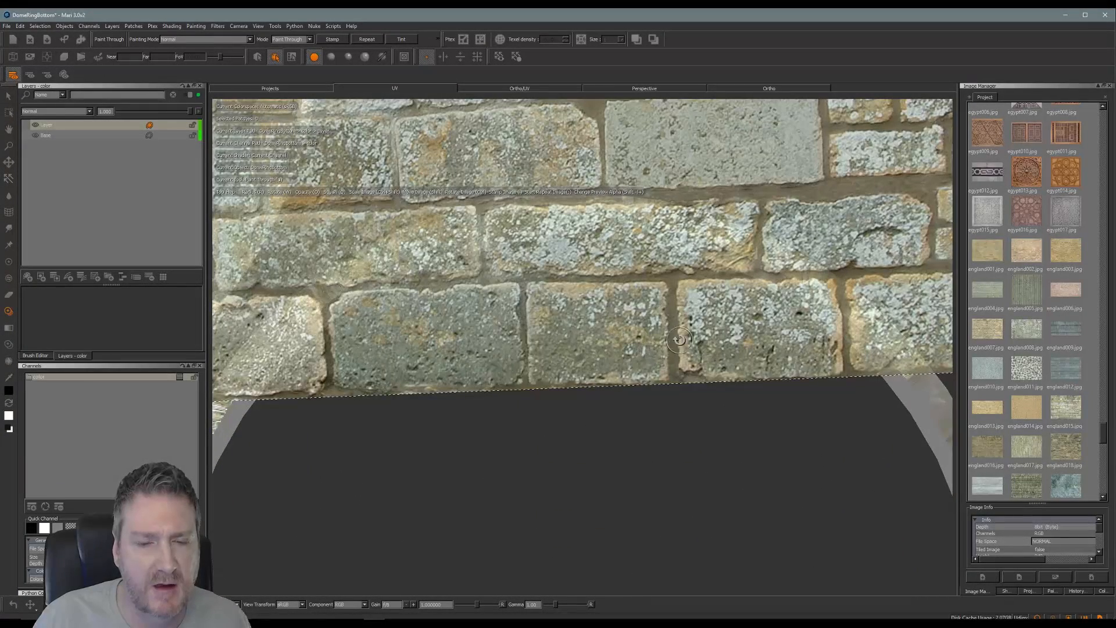
mouse_move(626, 380)
middle_mouse_down()
mouse_move(643, 356)
mouse_move(656, 450)
mouse_move(674, 406)
middle_mouse_up()
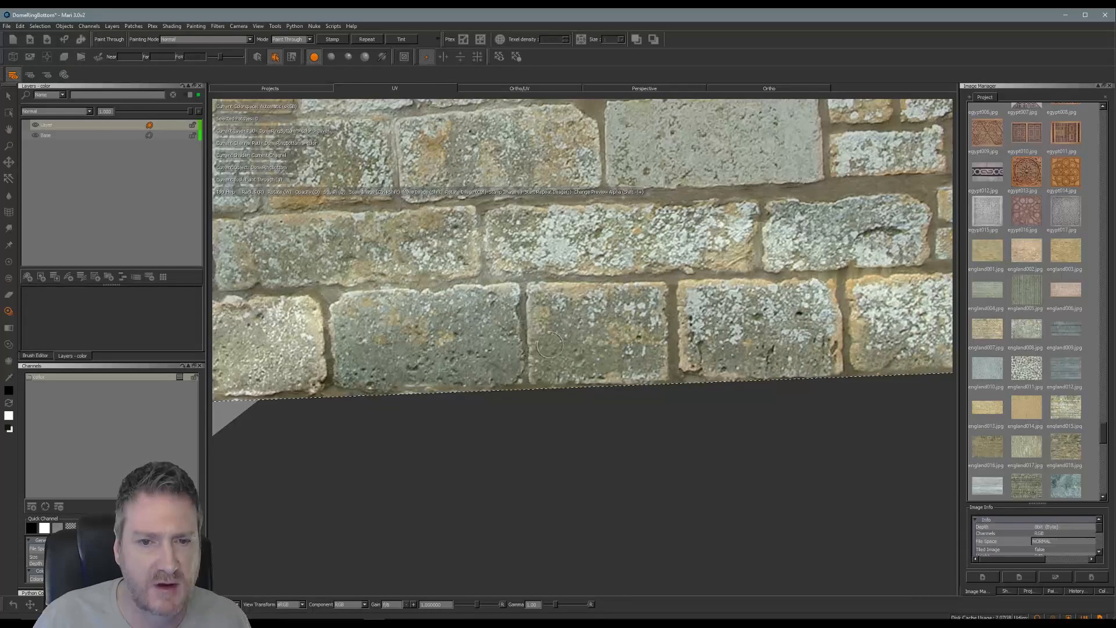
mouse_move(516, 343)
left_mouse_down("shift")
mouse_move(608, 191)
mouse_move(691, 235)
mouse_move(545, 226)
mouse_move(607, 224)
left_mouse_up("shift")
left_click_drag(684, 217, 676, 242, "shift")
mouse_move(593, 227)
left_mouse_down()
mouse_move(571, 230)
mouse_move(648, 230)
mouse_move(645, 258)
mouse_move(601, 279)
mouse_move(686, 258)
mouse_move(672, 308)
left_mouse_up()
left_click_drag(518, 231, 474, 217)
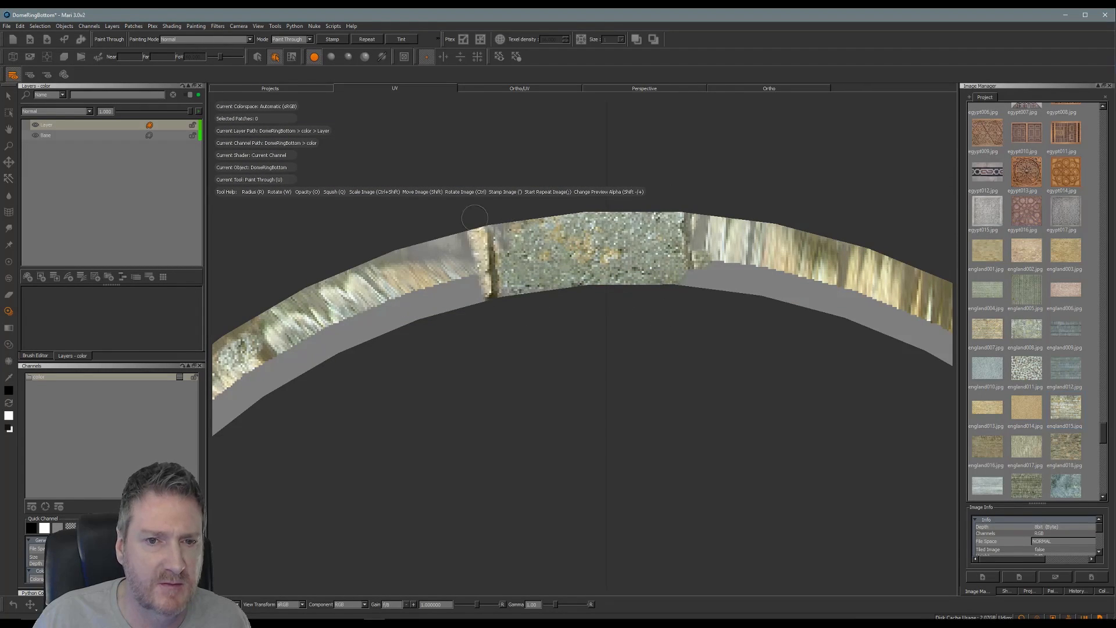
left_click_drag(695, 271, 611, 294)
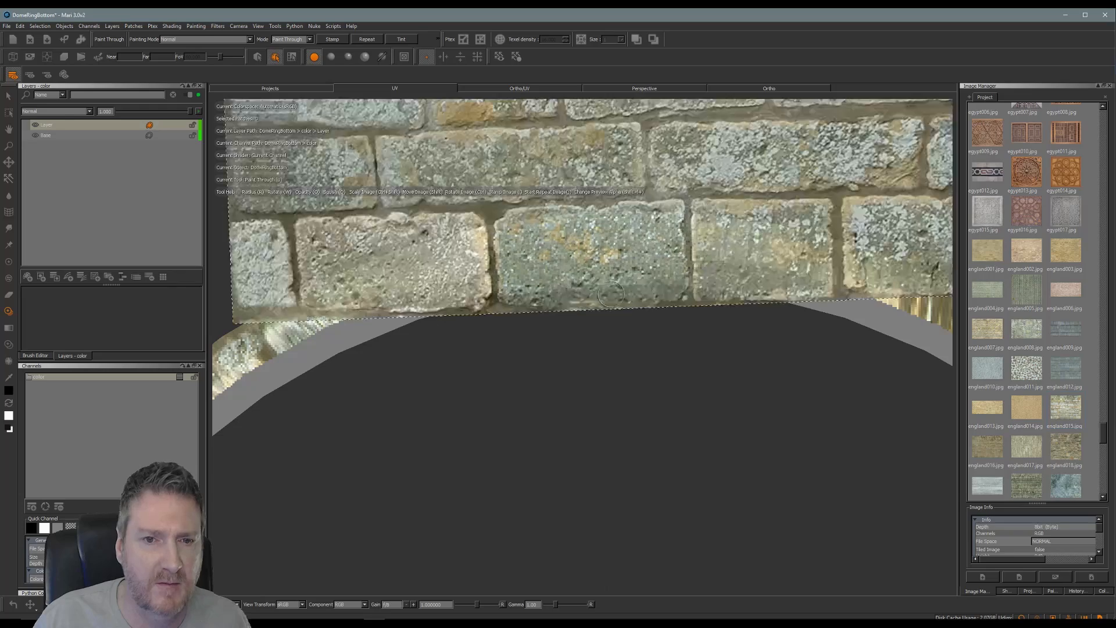
Step: Rotate the stone image to the narrow ring's slope left of the crest, extend the green block over the stretched paint and bake
left_click_drag(648, 257, 511, 274, "shift")
left_click_drag(379, 262, 422, 371, "ctrl")
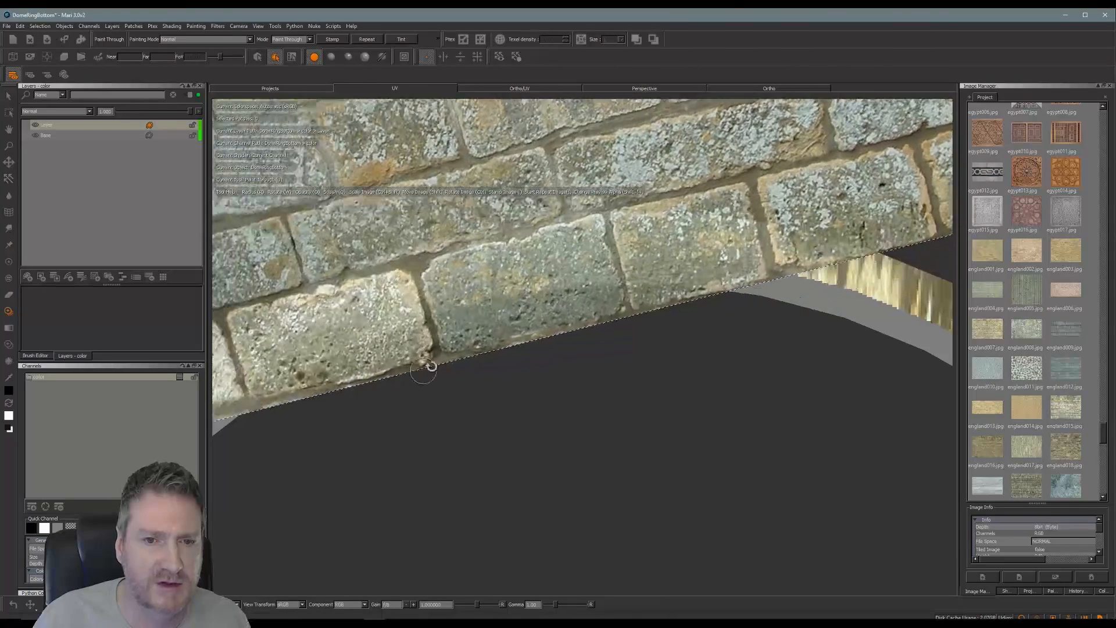
left_click_drag(625, 278, 520, 274, "shift")
mouse_move(485, 238)
left_mouse_down()
mouse_move(502, 288)
mouse_move(488, 314)
mouse_move(433, 308)
mouse_move(372, 331)
mouse_move(336, 363)
mouse_move(366, 271)
mouse_move(472, 303)
left_mouse_up()
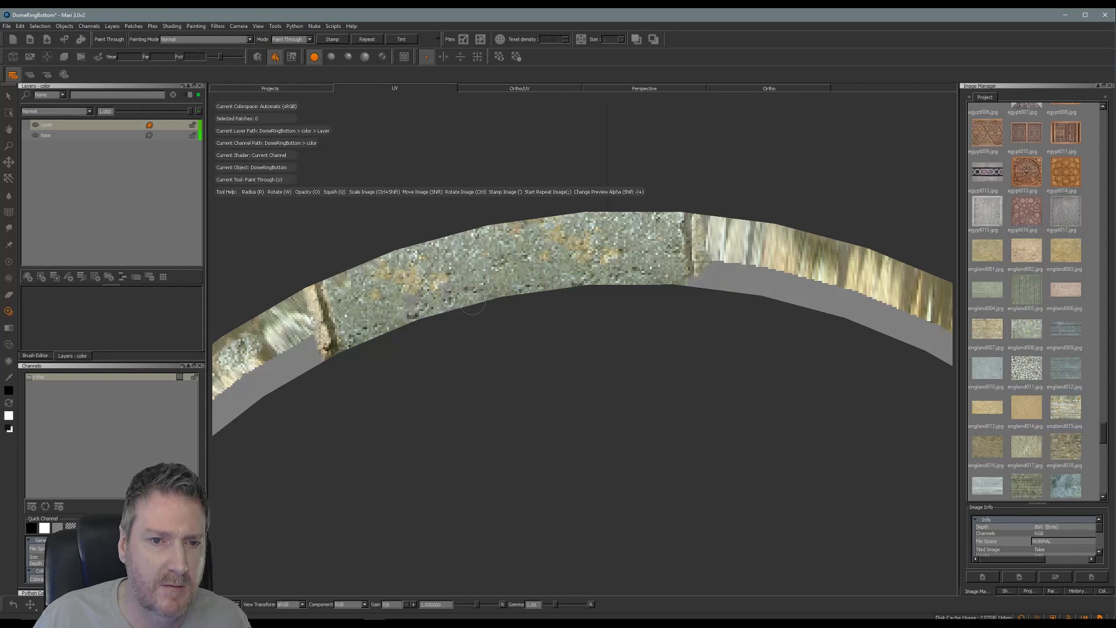
key("b")
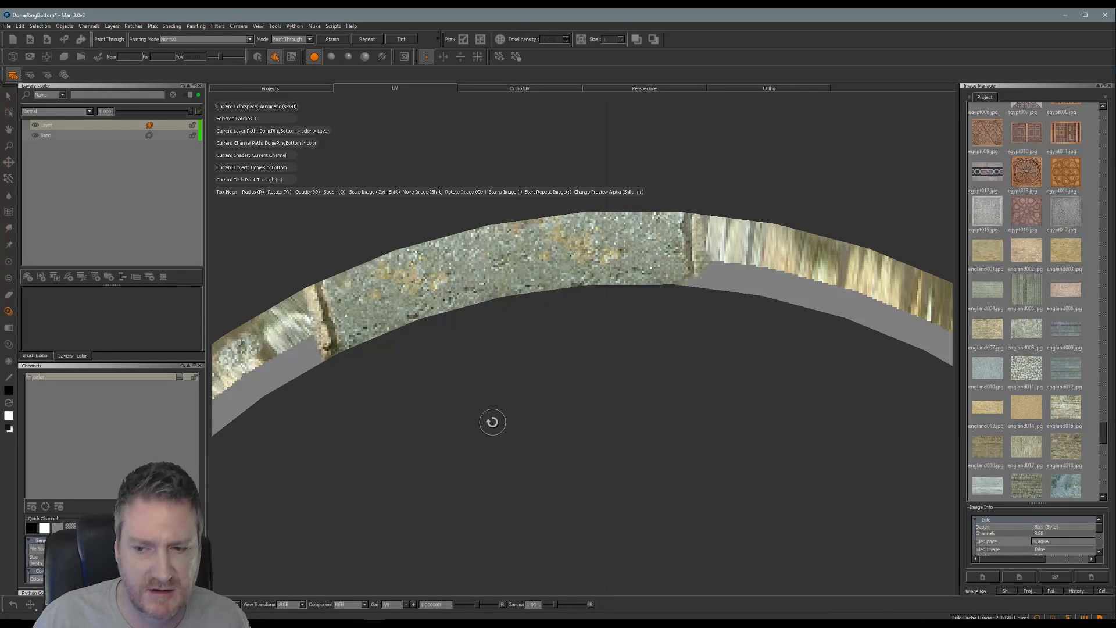
Step: Tilt the stone image more steeply along the ring's upper-left arc, paint the green block further down it and bake
middle_click_drag(492, 422, 752, 325, "alt")
mouse_move(394, 267)
left_mouse_down("ctrl")
mouse_move(450, 346)
mouse_move(516, 392)
left_mouse_up("ctrl")
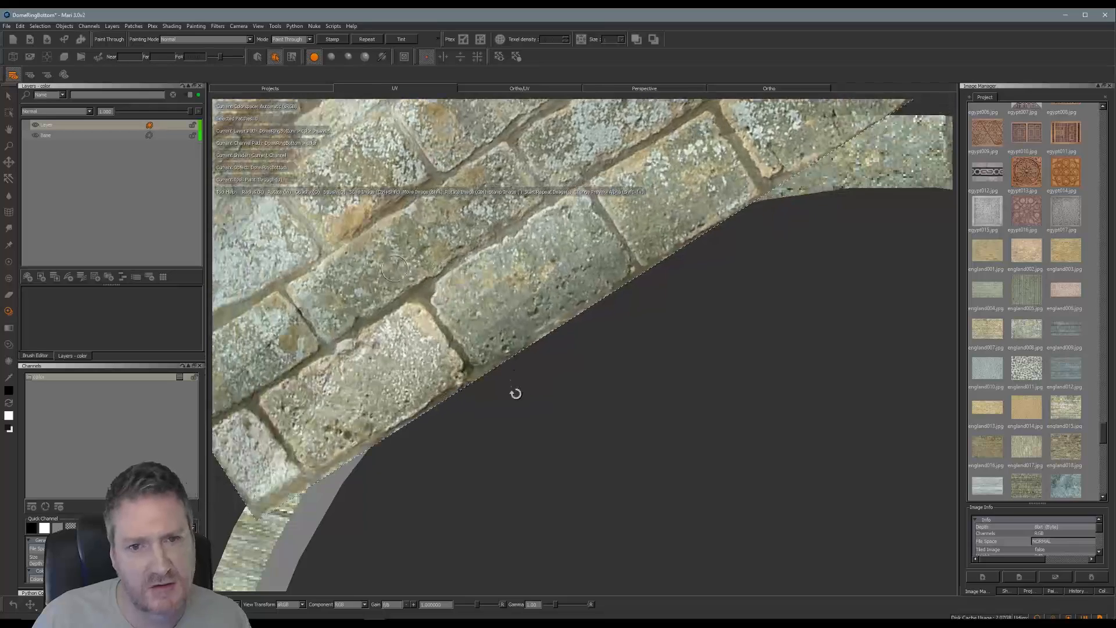
mouse_move(577, 256)
left_mouse_down("shift")
mouse_move(592, 235)
mouse_move(589, 209)
mouse_move(608, 239)
mouse_move(566, 211)
mouse_move(576, 265)
mouse_move(514, 272)
mouse_move(470, 261)
mouse_move(405, 314)
mouse_move(481, 314)
left_mouse_up("shift")
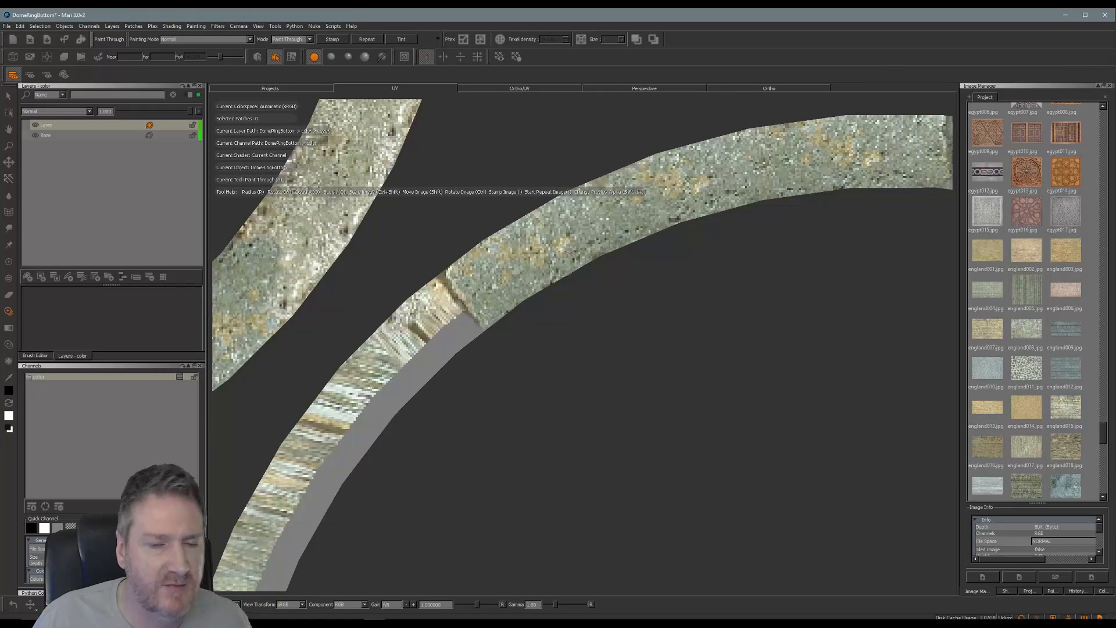
left_click_drag(563, 263, 556, 262)
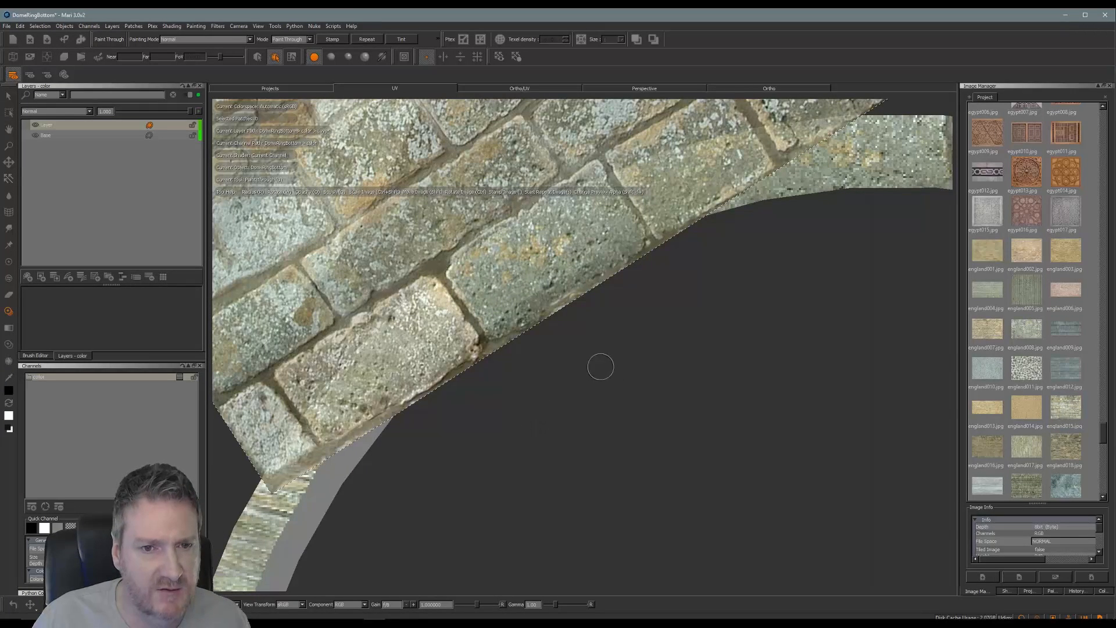
key("b")
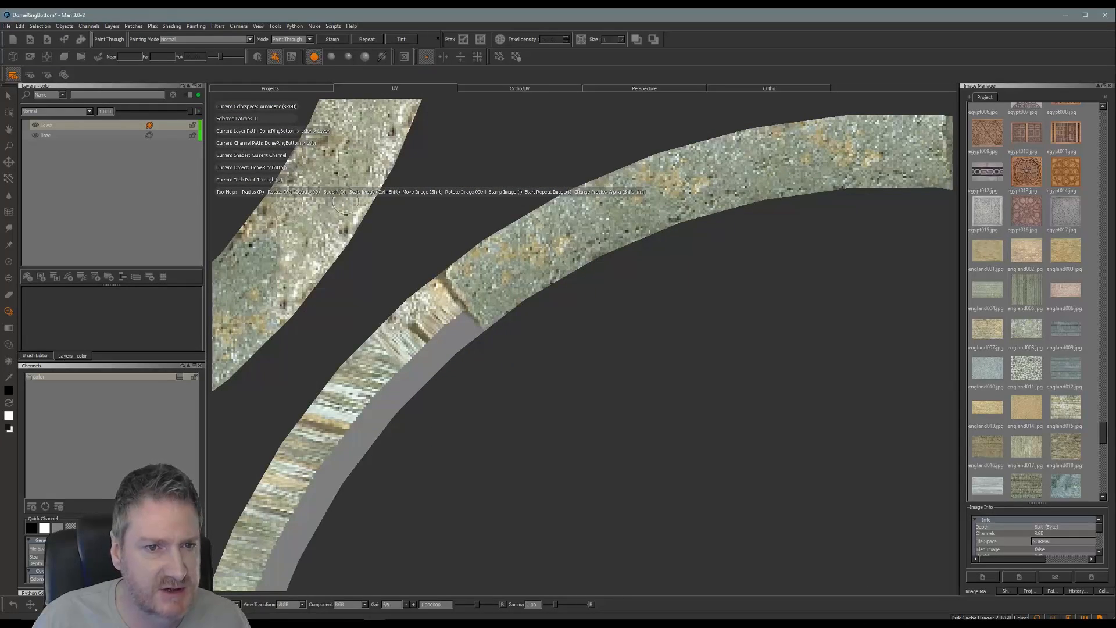
Step: Rotate the stone image to the steeper arc, paint its beige block below the green one and bake the paint
mouse_move(494, 341)
left_mouse_down("ctrl")
mouse_move(589, 256)
mouse_move(532, 233)
left_mouse_up("ctrl")
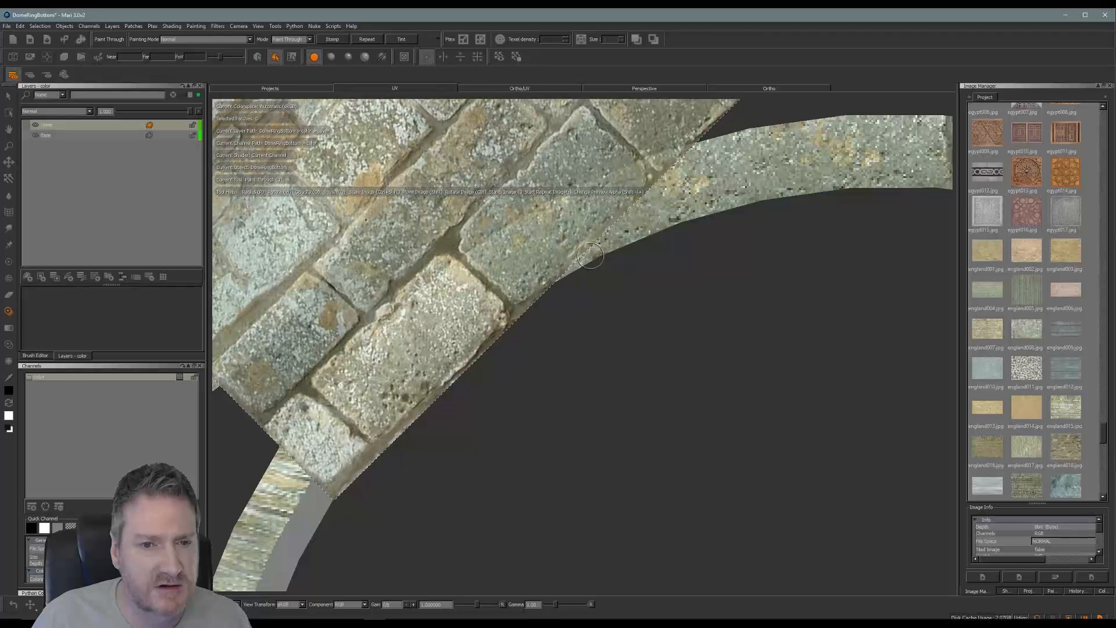
mouse_move(453, 272)
left_mouse_down()
mouse_move(430, 325)
mouse_move(476, 349)
mouse_move(395, 377)
mouse_move(349, 427)
mouse_move(375, 361)
mouse_move(381, 408)
left_mouse_up()
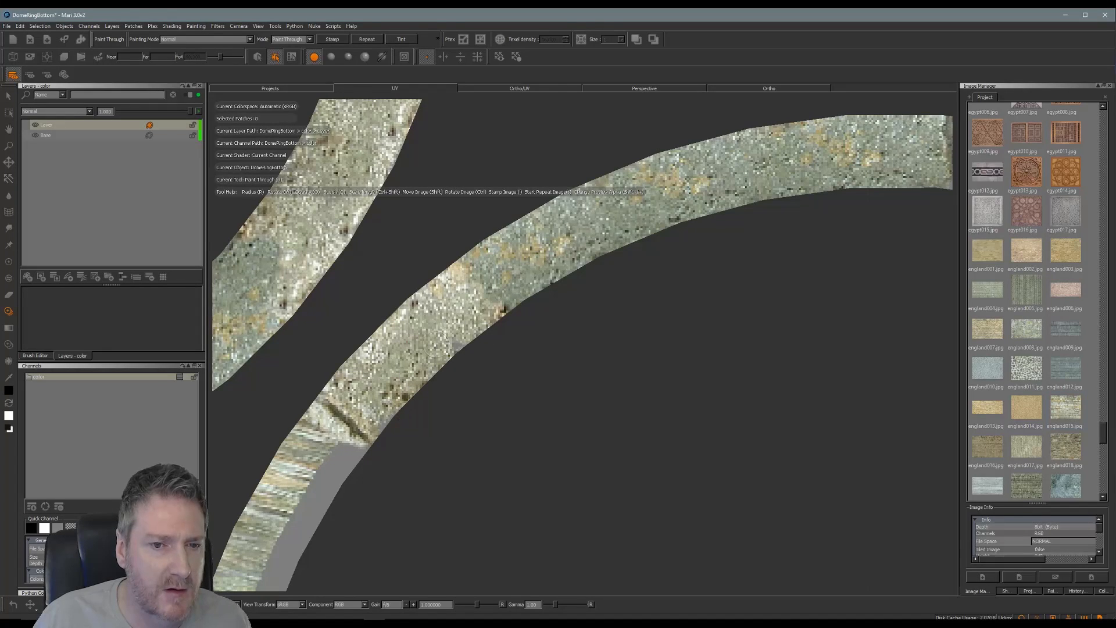
left_click_drag(426, 333, 499, 298, "shift")
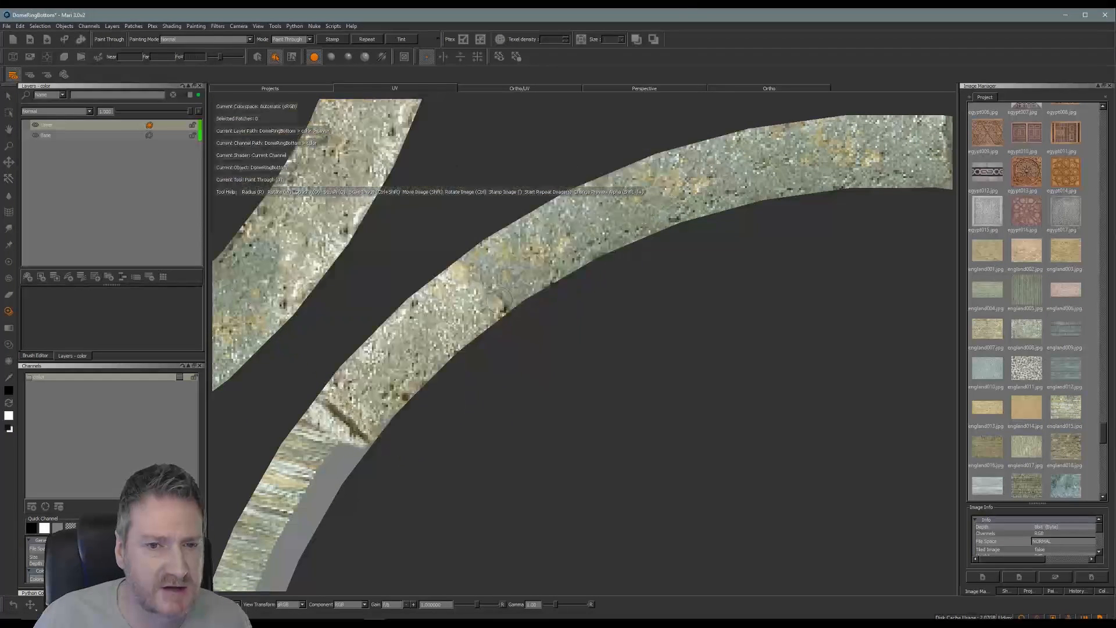
key("apostrophe")
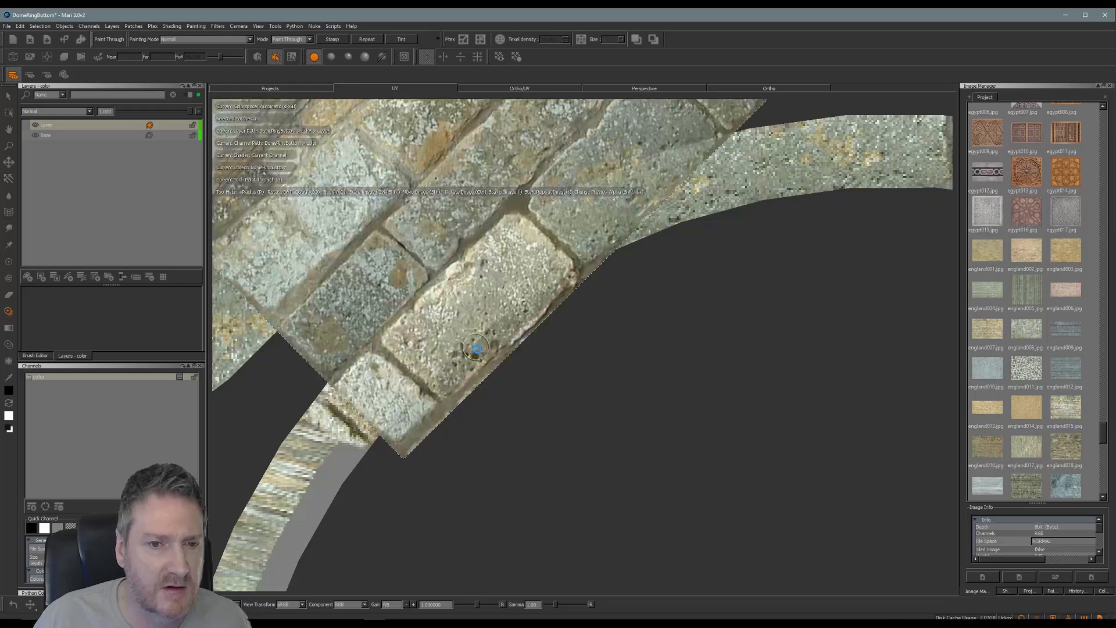
Step: Turn and shift the stone image down the ring's left arc and extend the beige block over the stretched and bare areas
mouse_move(541, 429)
middle_mouse_down("alt")
mouse_move(630, 366)
mouse_move(697, 264)
middle_mouse_up("alt")
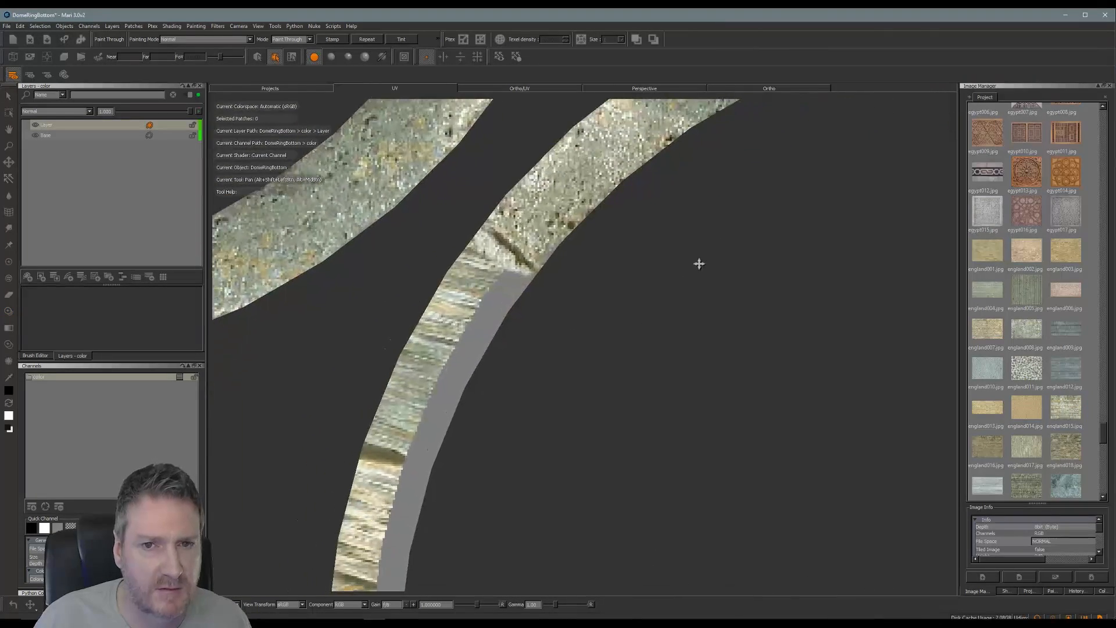
left_click_drag(447, 365, 580, 402, "ctrl")
left_click_drag(605, 314, 495, 308, "shift")
mouse_move(502, 247)
left_mouse_down()
mouse_move(497, 236)
mouse_move(536, 256)
mouse_move(452, 294)
mouse_move(505, 302)
mouse_move(449, 381)
left_mouse_up()
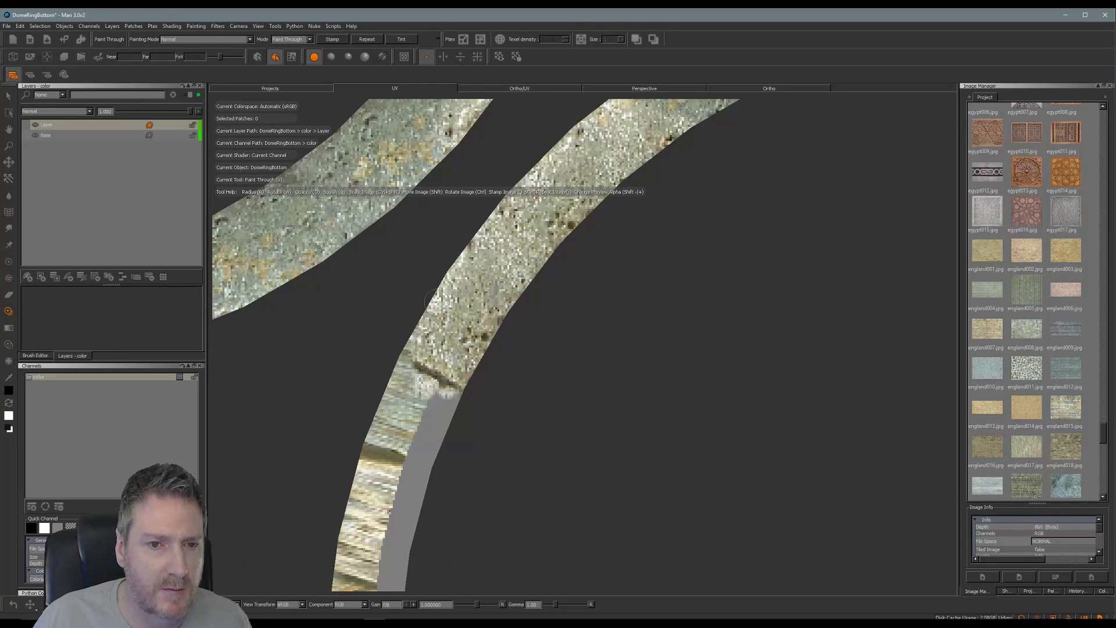
Step: Rotate the stone image almost upright, align its beige block with the ring's left side, paint the next stretch and bake
left_click_drag(465, 337, 563, 335, "ctrl")
mouse_move(563, 335)
left_mouse_down("shift")
mouse_move(504, 408)
mouse_move(404, 491)
left_mouse_up("shift")
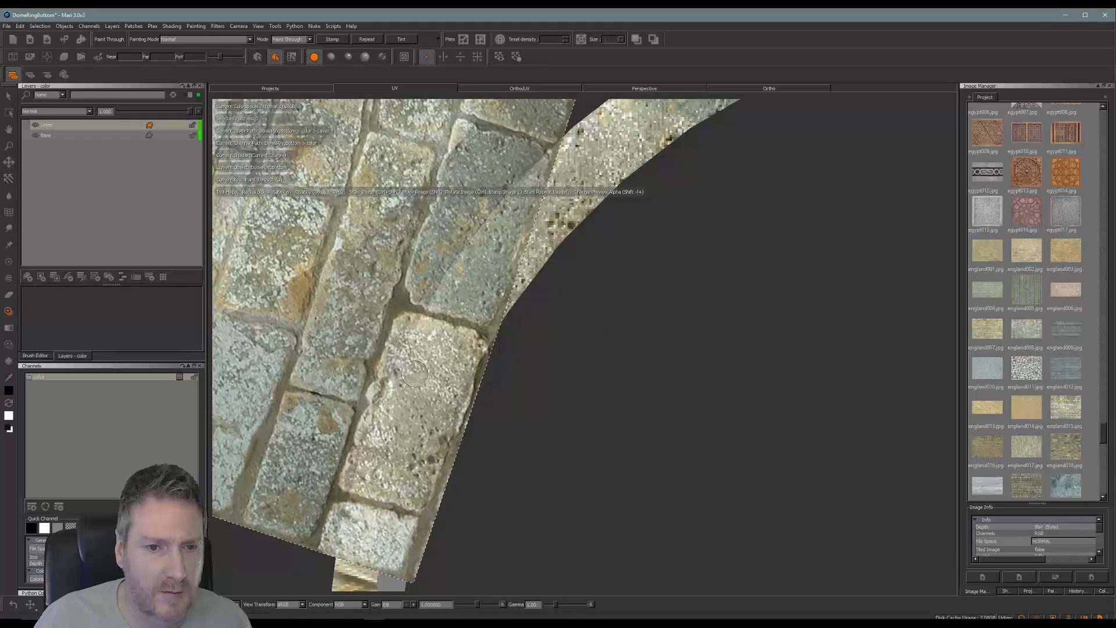
left_click_drag(419, 342, 411, 355)
mouse_move(443, 432)
left_mouse_down()
mouse_move(417, 468)
mouse_move(427, 511)
mouse_move(455, 475)
mouse_move(497, 463)
left_mouse_up()
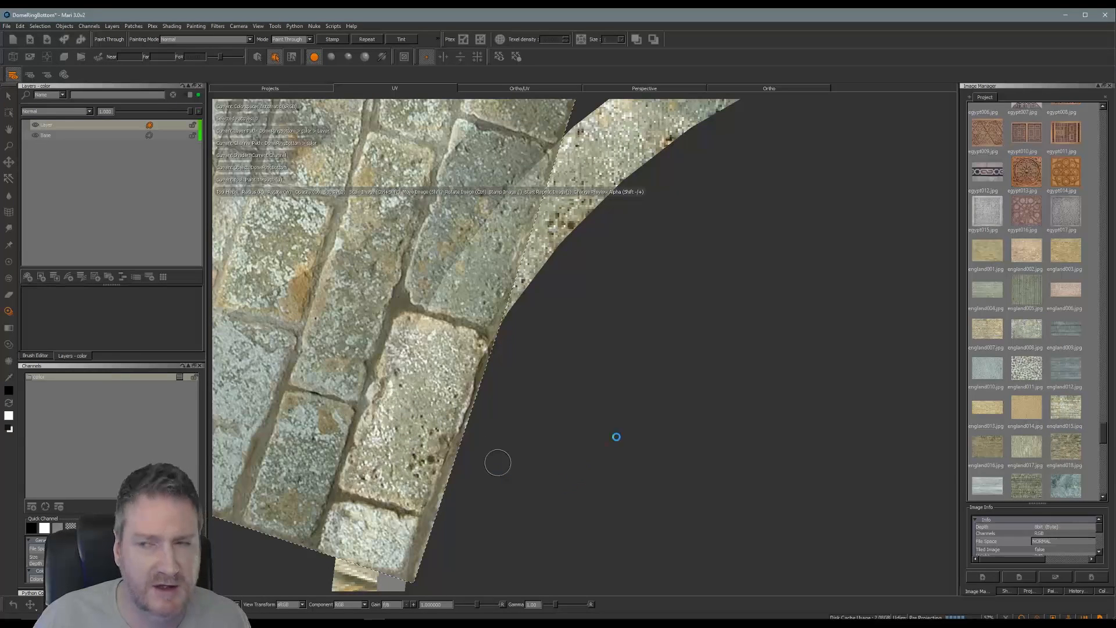
Step: Turn the stone image nearly upright, fit its beige block to the ring's left side and paint the next stretch downward
middle_click_drag(600, 476, 701, 124, "alt")
left_click_drag(386, 457, 468, 341, "ctrl")
left_click_drag(501, 249, 498, 245, "shift")
mouse_move(505, 153)
left_mouse_down()
mouse_move(486, 166)
mouse_move(463, 158)
mouse_move(542, 201)
mouse_move(459, 262)
mouse_move(453, 282)
mouse_move(506, 274)
mouse_move(485, 328)
left_mouse_up()
left_click_drag(488, 289, 453, 321)
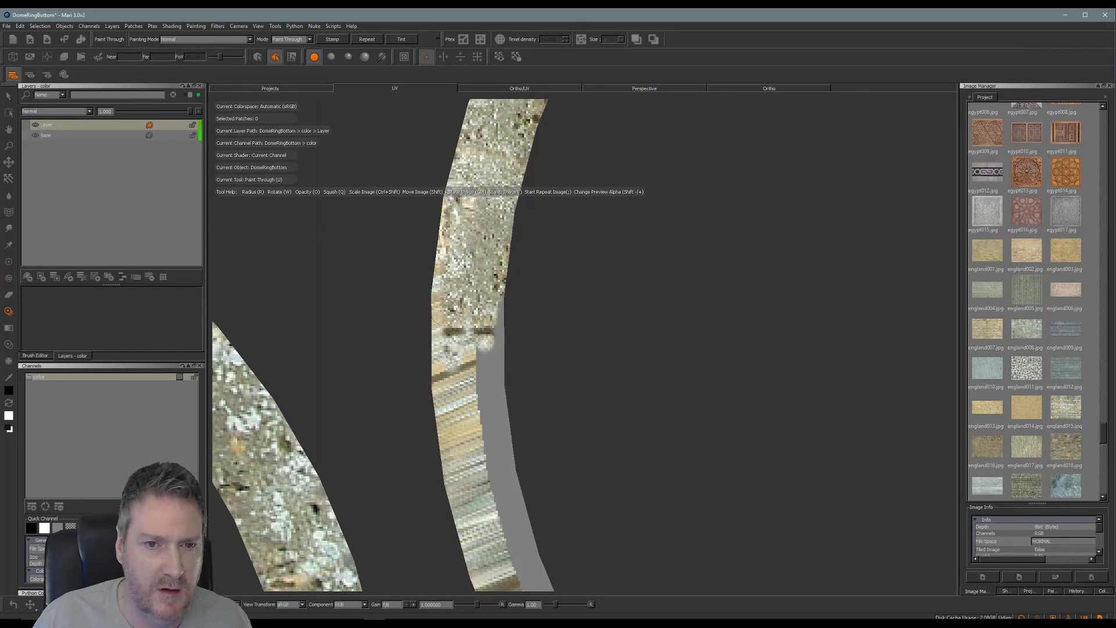
left_click_drag(508, 281, 511, 340)
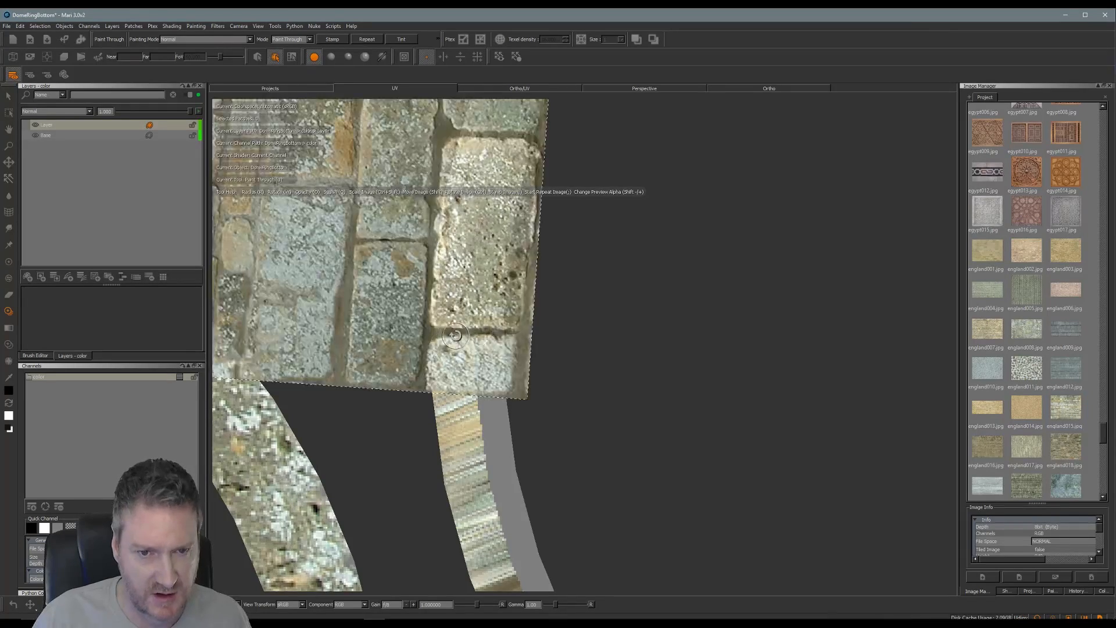
Step: Rotate the stone image past upright, shift it down and paint its beige block over the stretched and bare lower-left side
left_click_drag(430, 339, 556, 299, "ctrl")
mouse_move(598, 268)
left_mouse_down("shift")
mouse_move(512, 452)
mouse_move(490, 456)
mouse_move(525, 502)
left_mouse_up("shift")
key("v")
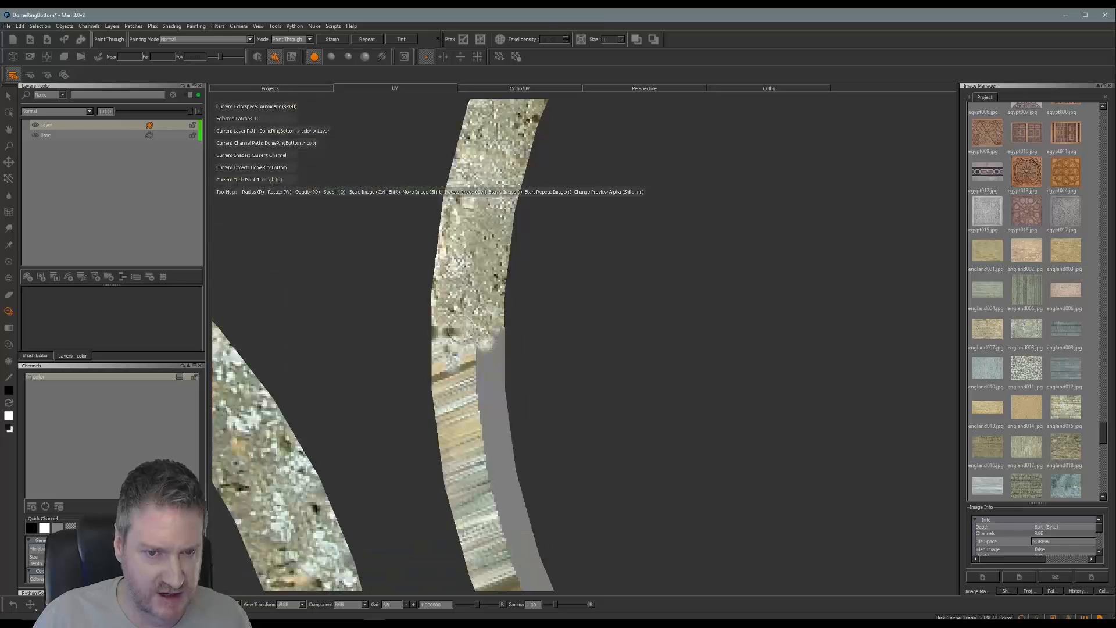
mouse_move(447, 356)
left_mouse_down()
mouse_move(437, 433)
mouse_move(485, 372)
mouse_move(496, 394)
mouse_move(482, 459)
mouse_move(445, 436)
left_mouse_up()
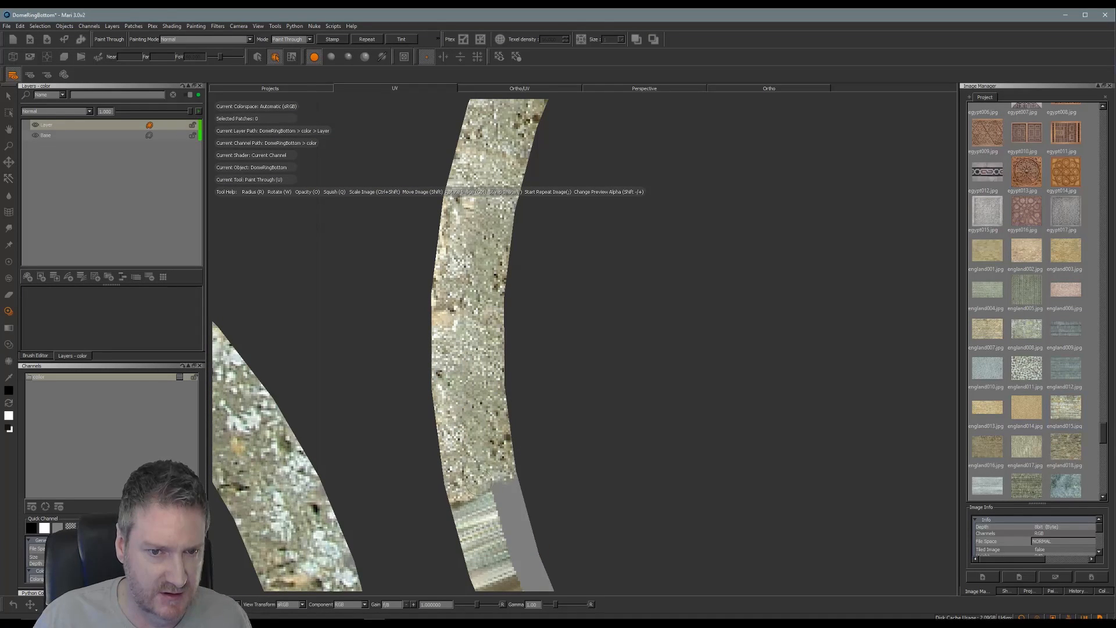
left_click_drag(511, 476, 510, 429, "shift")
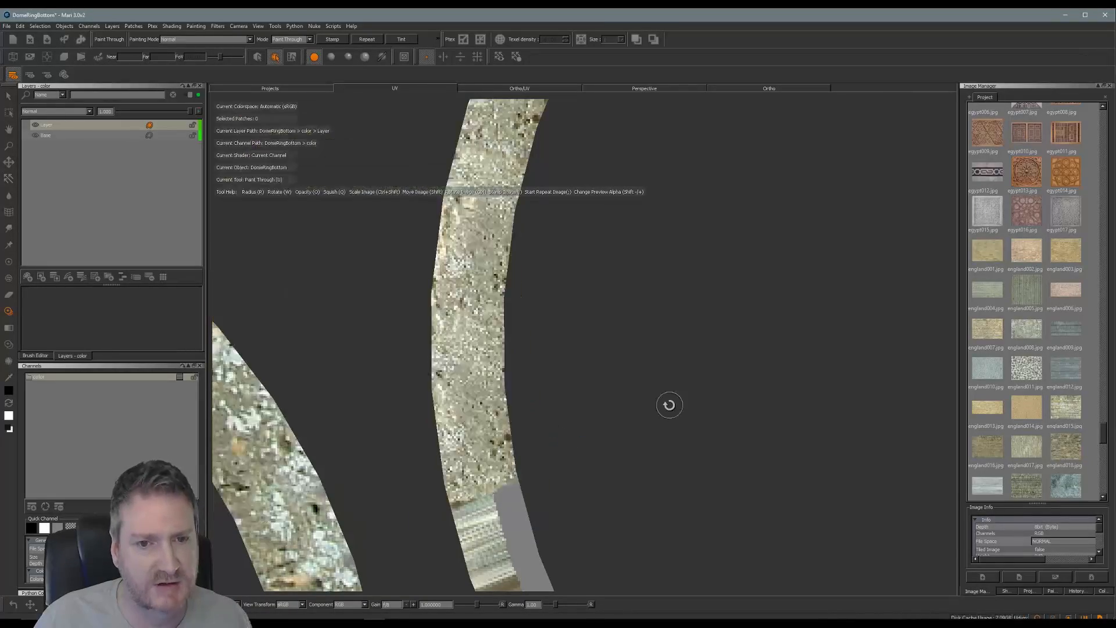
Step: Tilt the stone image to follow the ring's lower-left curve and paint its green block below the beige stretch
middle_click_drag(668, 404, 586, 186, "alt")
mouse_move(405, 440)
left_mouse_down("ctrl")
mouse_move(520, 418)
mouse_move(504, 314)
mouse_move(557, 297)
left_mouse_up("ctrl")
left_click_drag(412, 303, 463, 266)
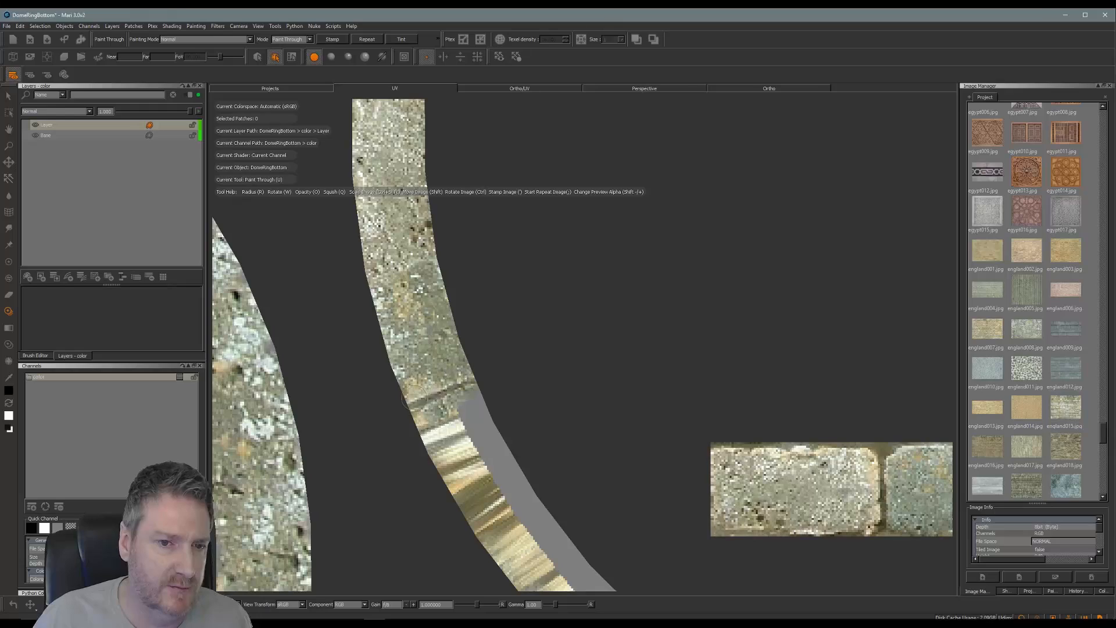
mouse_move(464, 431)
left_mouse_down()
mouse_move(404, 343)
mouse_move(405, 413)
left_mouse_up()
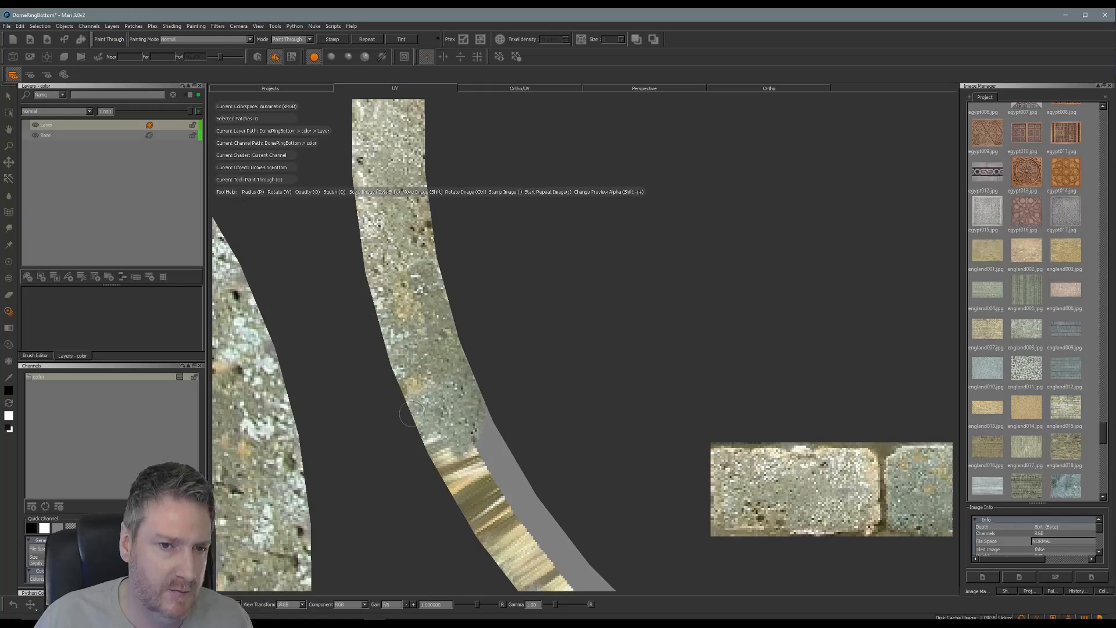
Step: Rotate the stone image further along the lower-left arc and paint the full width of the ring with its green block
middle_click_drag(593, 370, 503, 179, "alt")
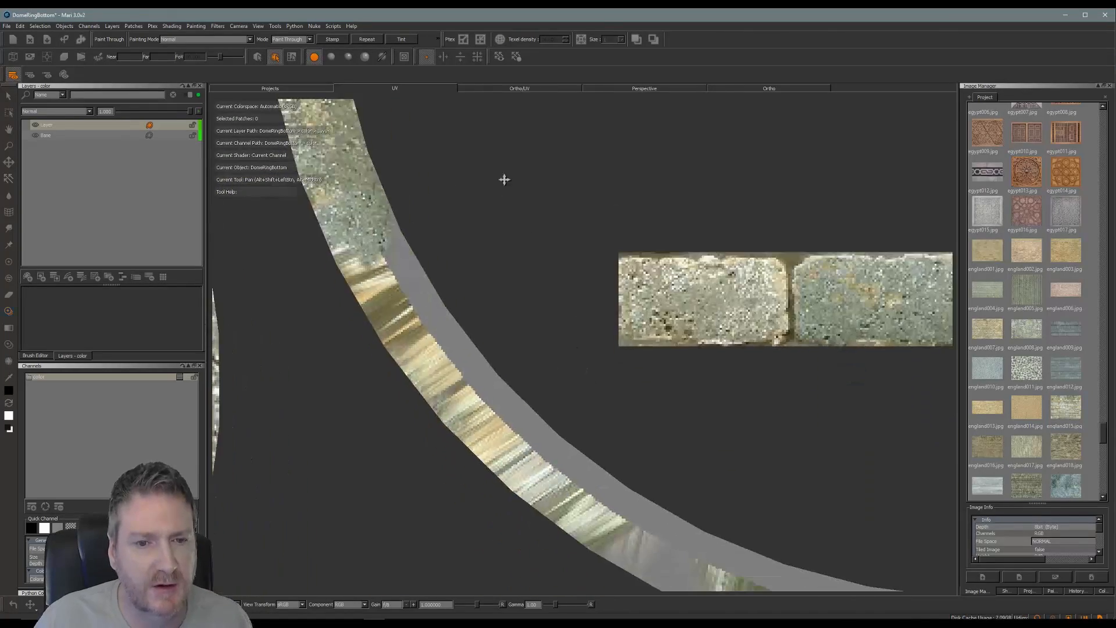
mouse_move(437, 551)
left_mouse_down("ctrl")
mouse_move(560, 462)
mouse_move(471, 440)
mouse_move(482, 424)
mouse_move(490, 446)
left_mouse_up("ctrl")
left_click_drag(406, 282, 397, 225)
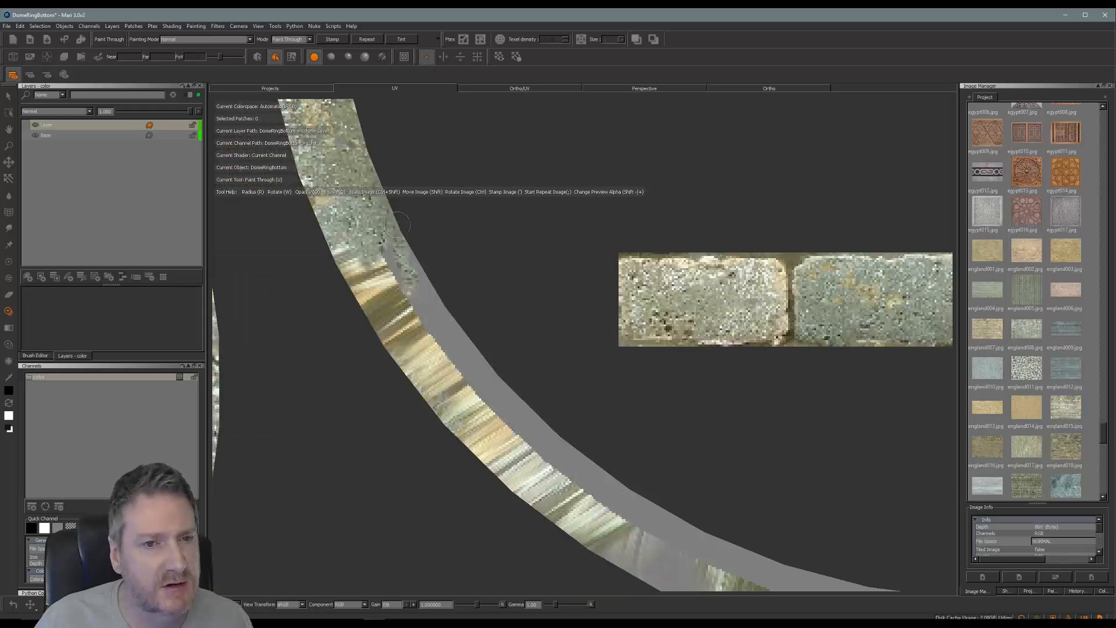
mouse_move(336, 249)
left_mouse_down()
mouse_move(363, 285)
mouse_move(385, 290)
mouse_move(414, 267)
mouse_move(406, 358)
mouse_move(468, 378)
mouse_move(433, 384)
left_mouse_up()
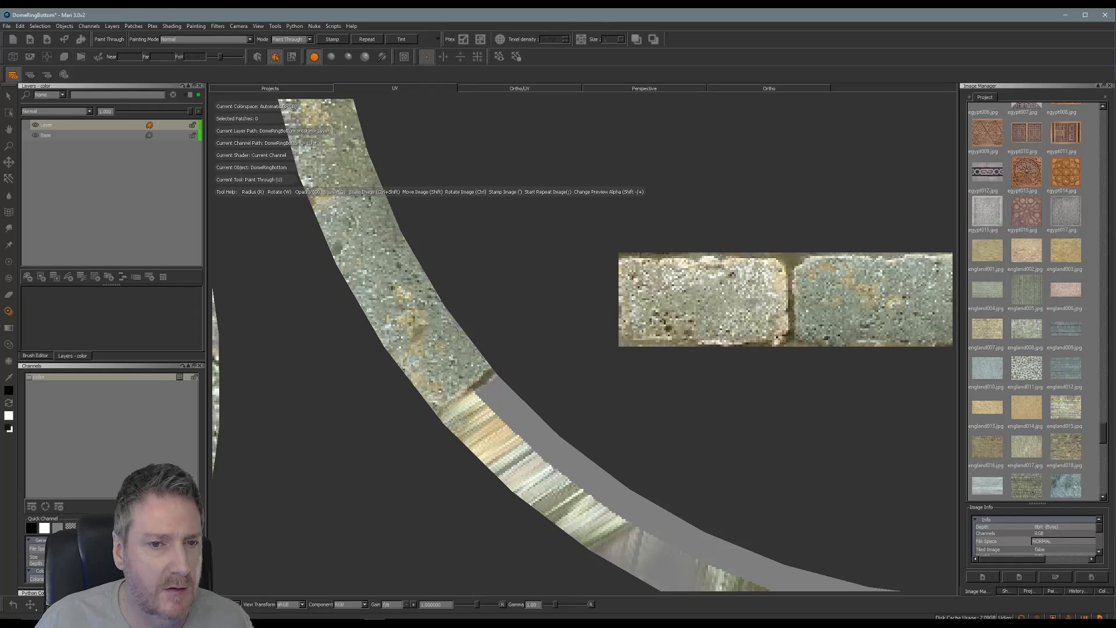
Step: Align the beige block below the green one on the lower-left arc, paint it and cover the unpainted patch at the joint
mouse_move(605, 511)
left_mouse_down("ctrl")
mouse_move(609, 435)
mouse_move(556, 507)
mouse_move(604, 507)
mouse_move(600, 494)
left_mouse_up("ctrl")
mouse_move(446, 389)
left_mouse_down()
mouse_move(470, 390)
mouse_move(485, 373)
mouse_move(470, 421)
mouse_move(500, 433)
mouse_move(561, 519)
mouse_move(595, 517)
mouse_move(572, 456)
left_mouse_up()
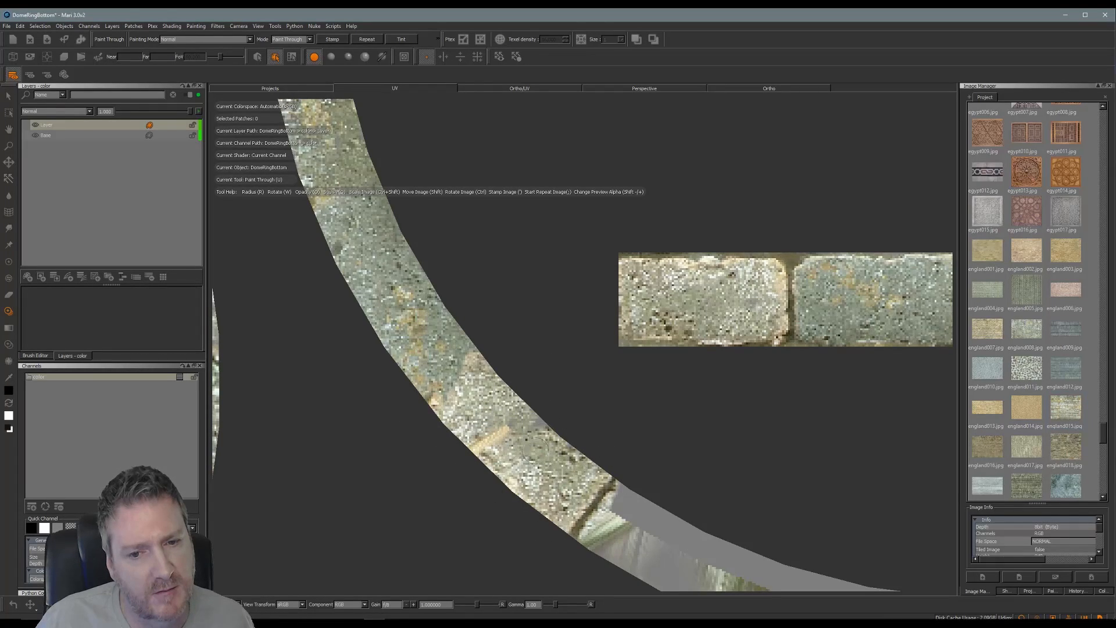
mouse_move(491, 431)
left_mouse_down("shift")
mouse_move(484, 407)
mouse_move(460, 398)
left_mouse_up("shift")
mouse_move(458, 377)
left_mouse_down()
mouse_move(443, 383)
mouse_move(429, 357)
mouse_move(463, 365)
mouse_move(450, 394)
mouse_move(435, 395)
left_mouse_up()
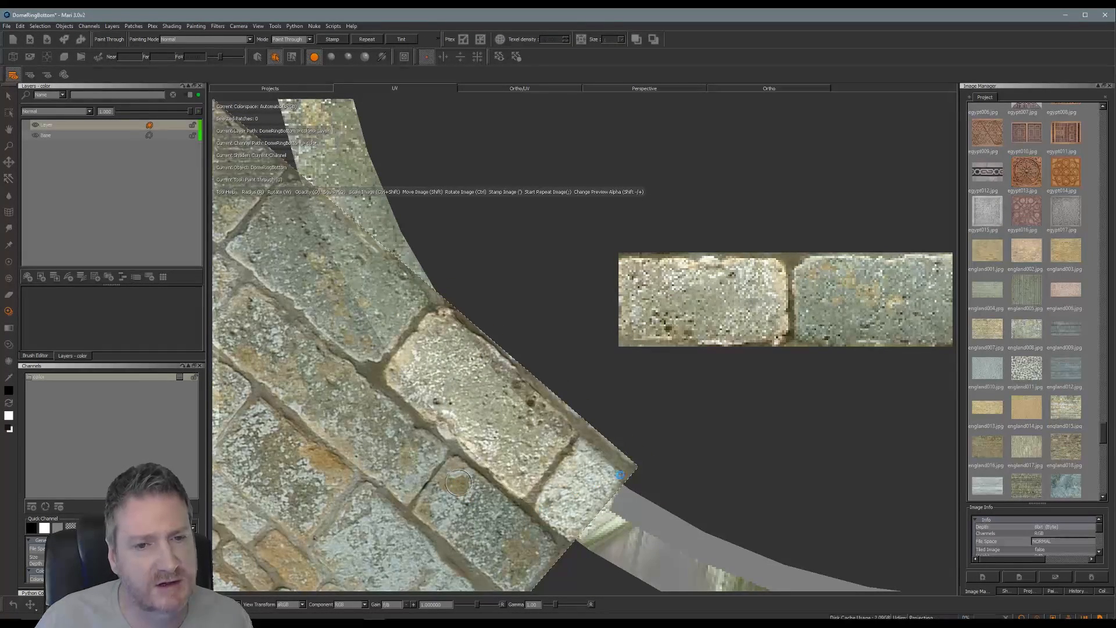
Step: Flatten the stone image's angle toward the ring's bottom, paint the beige block onward and blend the seam behind it
middle_click_drag(679, 449, 489, 234, "alt")
mouse_move(608, 395)
left_mouse_down("ctrl")
mouse_move(552, 499)
mouse_move(539, 384)
mouse_move(485, 501)
mouse_move(551, 423)
left_mouse_up("ctrl")
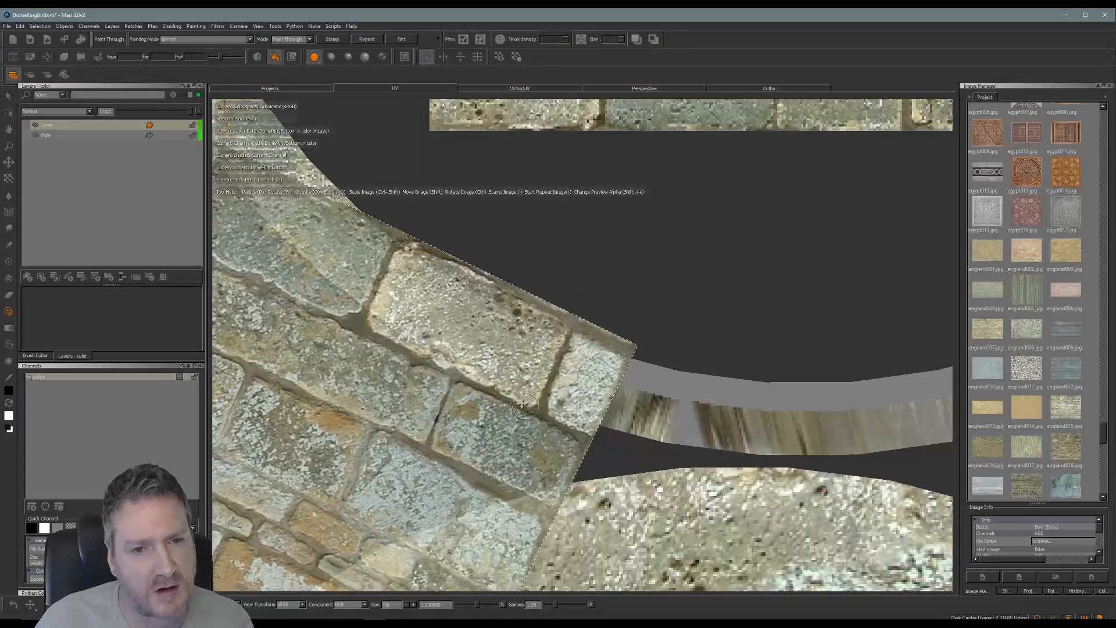
mouse_move(439, 293)
left_mouse_down()
mouse_move(424, 278)
mouse_move(390, 310)
mouse_move(485, 284)
mouse_move(512, 348)
mouse_move(584, 325)
mouse_move(558, 339)
mouse_move(442, 332)
left_mouse_up()
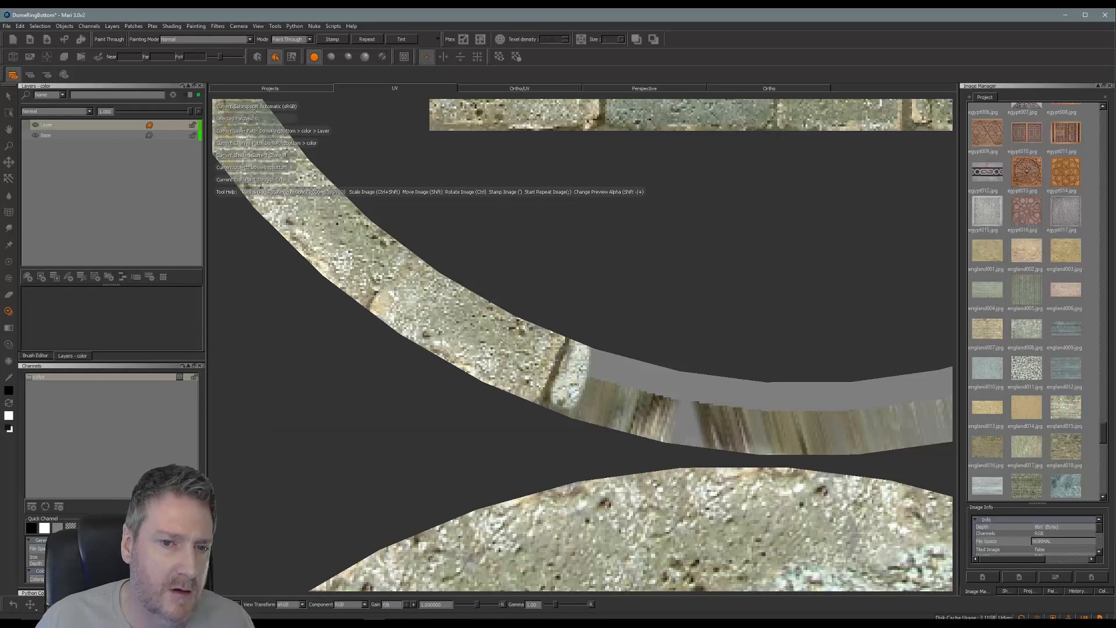
mouse_move(510, 332)
left_mouse_down()
mouse_move(483, 356)
mouse_move(427, 328)
left_mouse_up()
left_click_drag(407, 279, 377, 310)
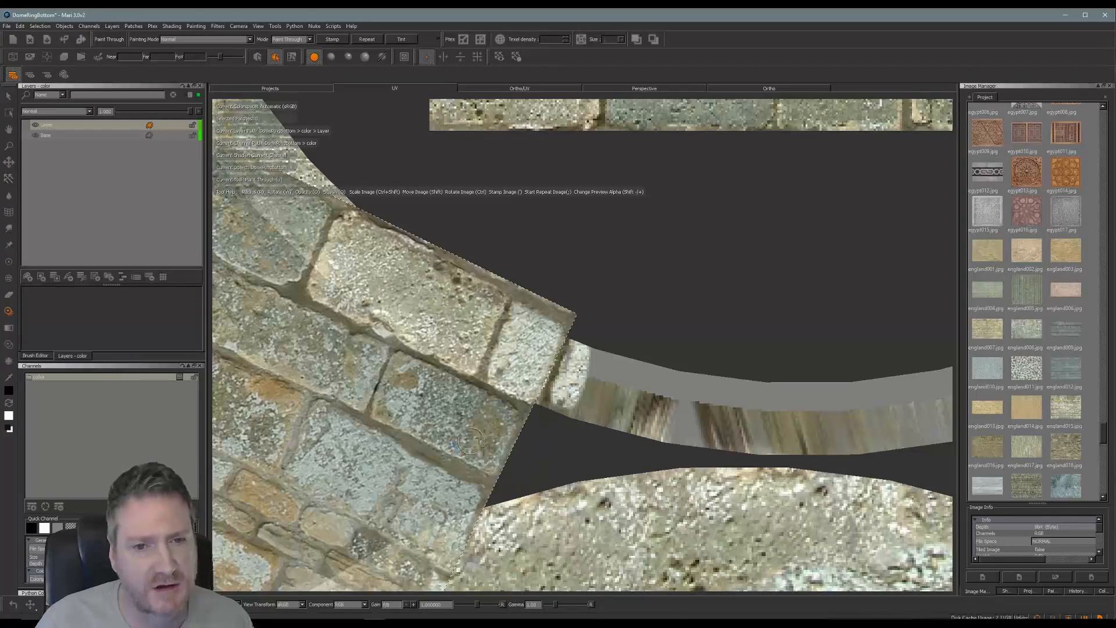
Step: Rotate and shift the stone image to the shallower curve, extend the beige block toward the ring's bottom and bake the paint
left_click_drag(450, 401, 479, 277, "ctrl")
mouse_move(396, 295)
left_mouse_down("shift")
mouse_move(605, 437)
mouse_move(680, 472)
mouse_move(648, 479)
left_mouse_up("shift")
mouse_move(630, 380)
left_mouse_down()
mouse_move(623, 366)
mouse_move(558, 347)
mouse_move(549, 381)
mouse_move(591, 408)
mouse_move(686, 389)
mouse_move(688, 427)
mouse_move(633, 432)
mouse_move(613, 363)
mouse_move(627, 347)
mouse_move(613, 384)
mouse_move(727, 398)
mouse_move(697, 405)
left_mouse_up()
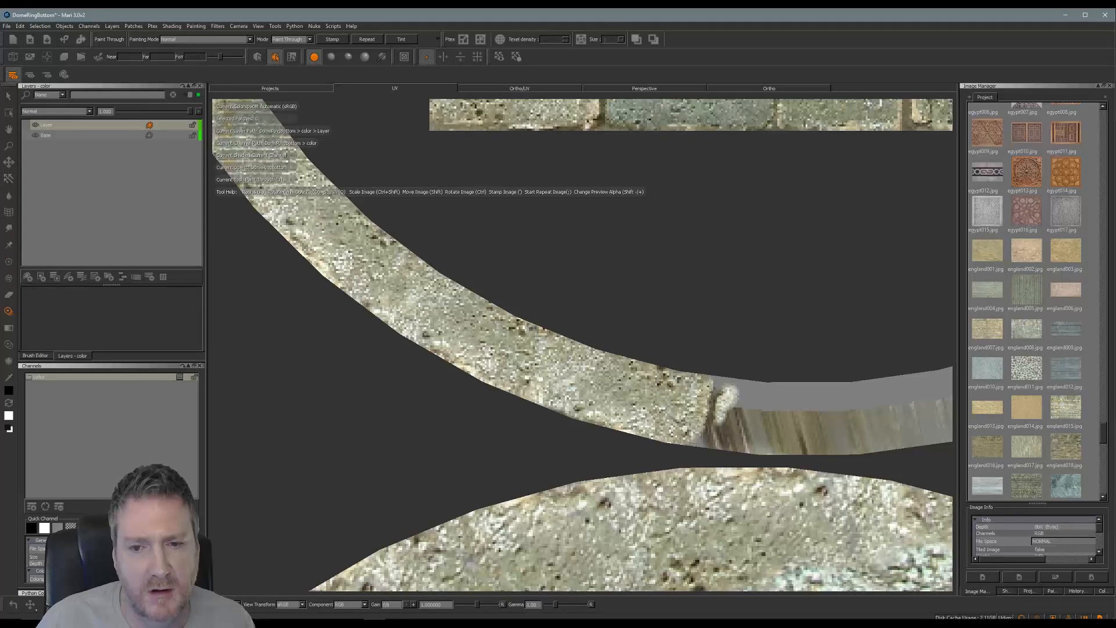
key("b")
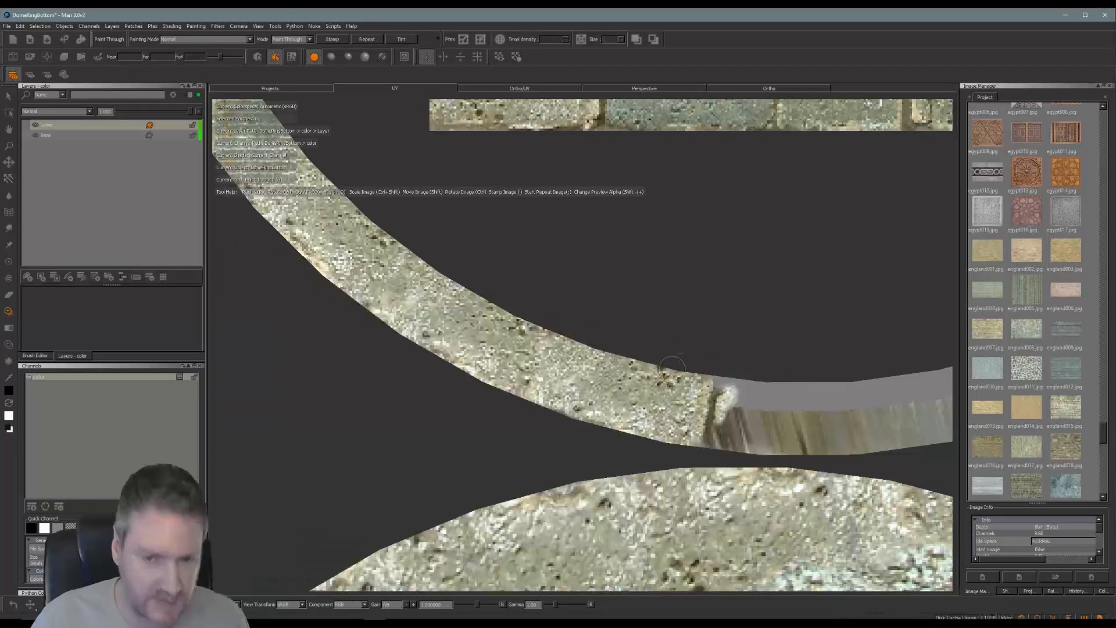
Step: Align the stone image with the ring's bottom, fill the stretch with beige block and continue it onto the rising right-hand curve
middle_click_drag(750, 316, 472, 238, "alt")
mouse_move(607, 483)
left_mouse_down("ctrl")
mouse_move(623, 457)
mouse_move(616, 365)
mouse_move(584, 445)
mouse_move(574, 377)
left_mouse_up("ctrl")
mouse_move(453, 317)
left_mouse_down()
mouse_move(433, 308)
mouse_move(413, 343)
mouse_move(517, 363)
left_mouse_up()
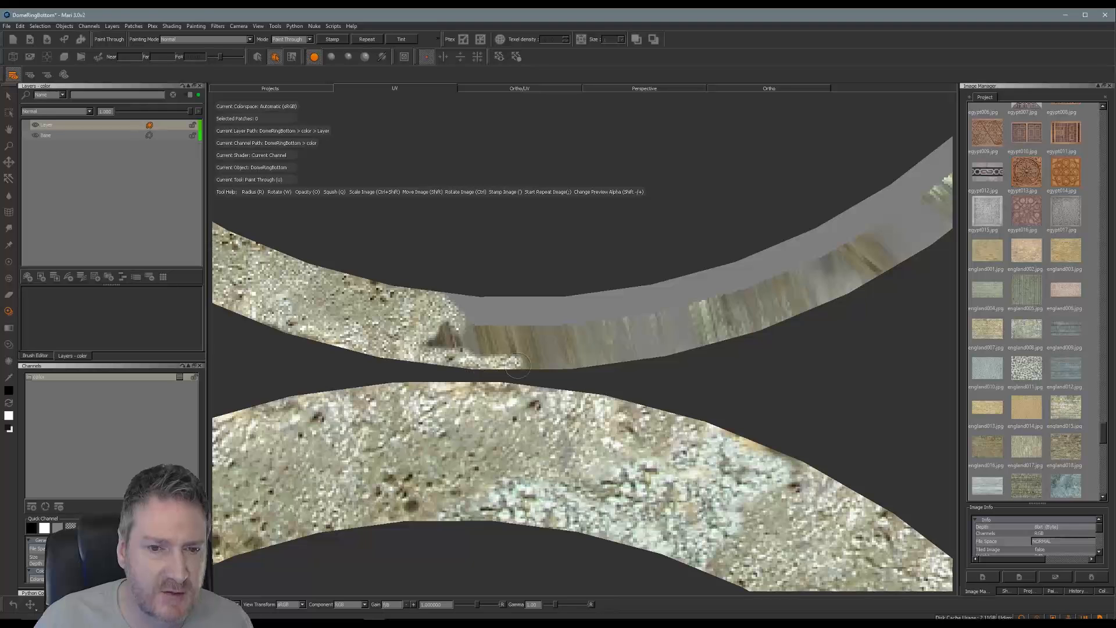
mouse_move(614, 366)
left_mouse_down()
mouse_move(579, 337)
mouse_move(454, 289)
left_mouse_up()
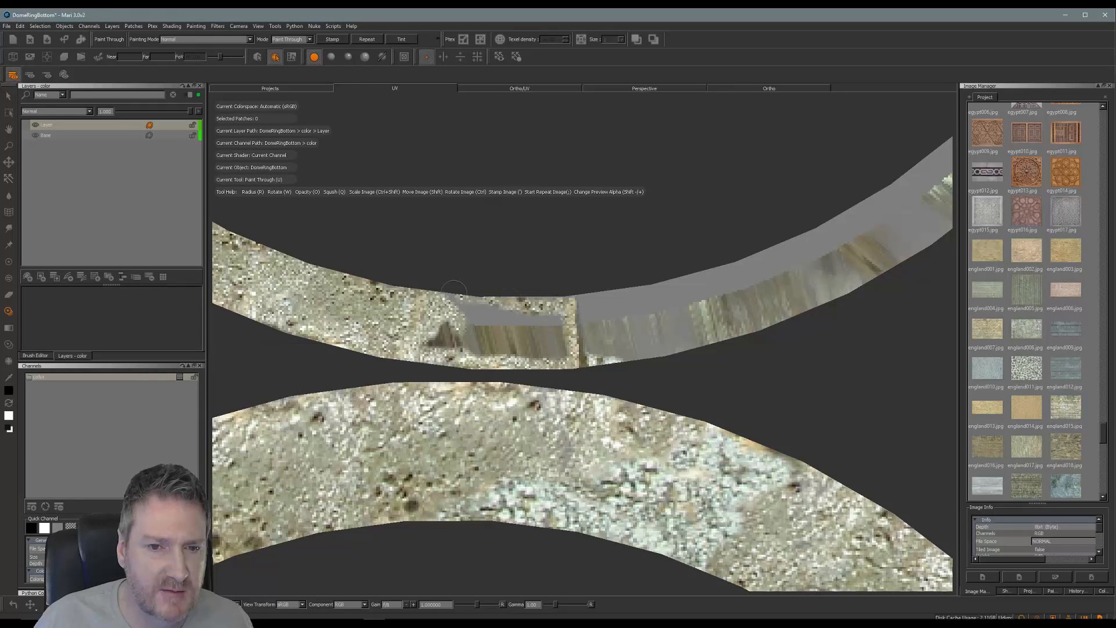
mouse_move(521, 302)
left_mouse_down()
mouse_move(443, 333)
mouse_move(544, 320)
left_mouse_up()
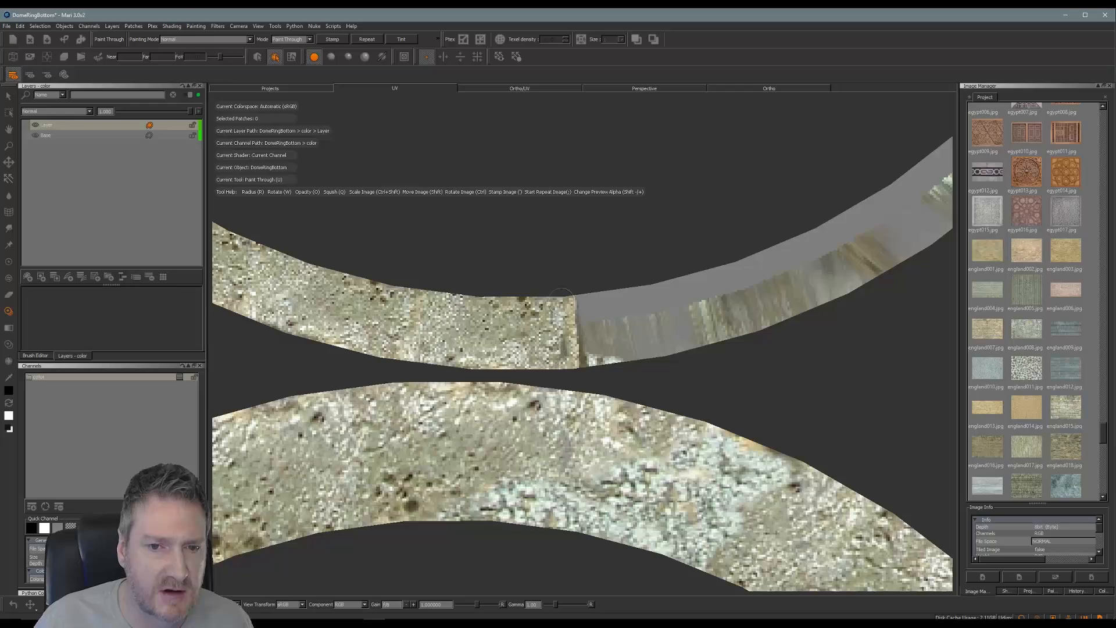
mouse_move(579, 412)
left_mouse_down("ctrl")
mouse_move(674, 371)
mouse_move(604, 310)
mouse_move(582, 307)
mouse_move(577, 351)
mouse_move(687, 358)
mouse_move(628, 334)
mouse_move(691, 284)
mouse_move(698, 317)
mouse_move(722, 313)
mouse_move(684, 320)
left_mouse_up("ctrl")
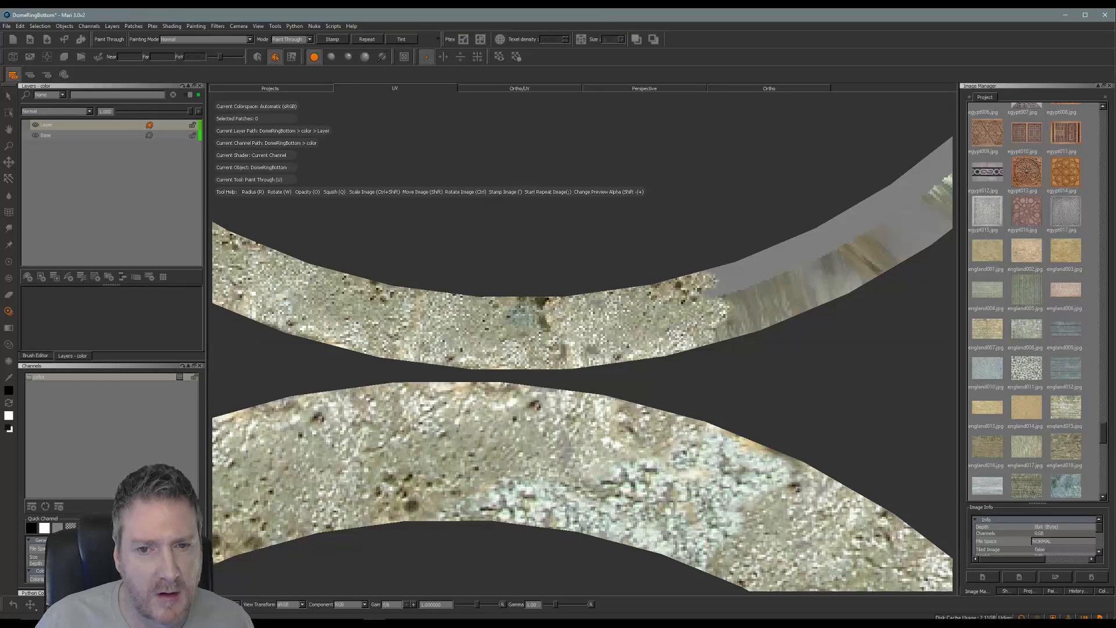
mouse_move(724, 285)
left_mouse_down()
mouse_move(743, 322)
mouse_move(708, 270)
left_mouse_up()
Step: Tilt the stone image upward to the right, place its green block on the ring's lower-right arc and paint it
mouse_move(733, 204)
middle_mouse_down("alt")
mouse_move(498, 326)
mouse_move(546, 294)
middle_mouse_up("alt")
mouse_move(715, 465)
left_mouse_down("ctrl")
mouse_move(723, 360)
mouse_move(713, 333)
left_mouse_up("ctrl")
mouse_move(478, 430)
left_mouse_down("shift")
mouse_move(640, 555)
mouse_move(685, 465)
mouse_move(728, 441)
left_mouse_up("shift")
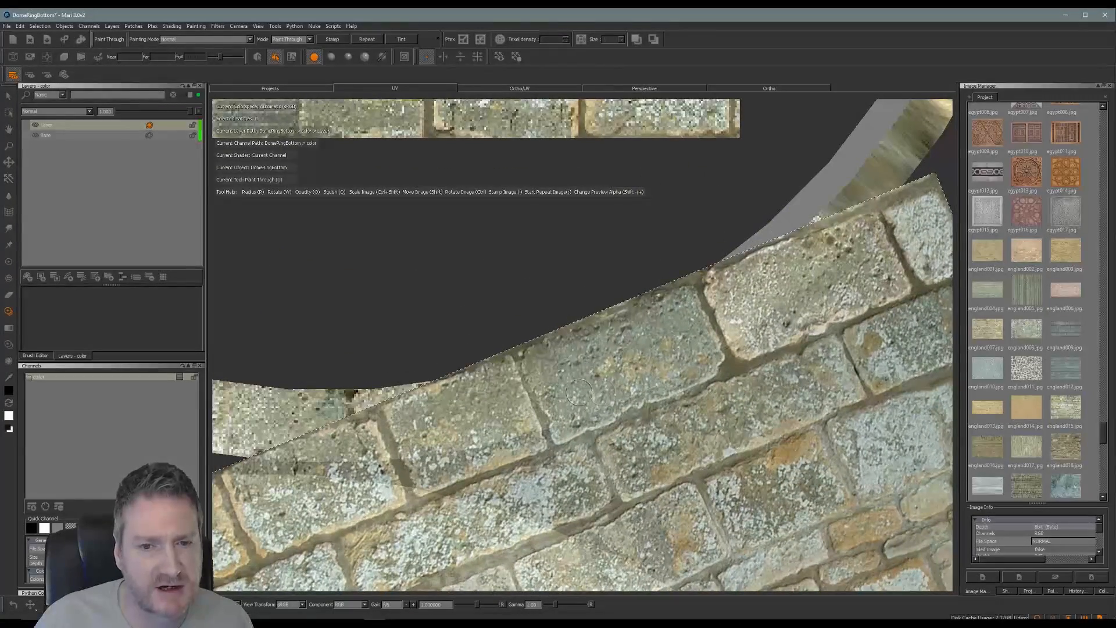
left_click_drag(702, 407, 696, 409, "shift")
mouse_move(553, 371)
left_mouse_down()
mouse_move(557, 411)
mouse_move(568, 370)
mouse_move(554, 349)
mouse_move(599, 375)
mouse_move(559, 370)
left_mouse_up()
mouse_move(591, 336)
left_mouse_down()
mouse_move(717, 311)
mouse_move(673, 305)
left_mouse_up()
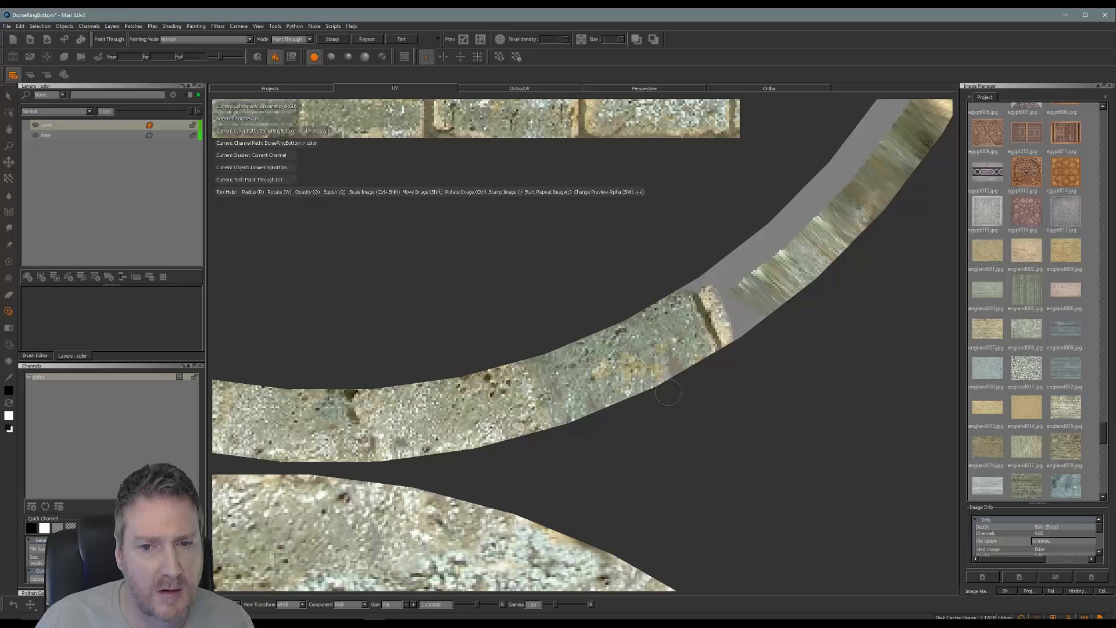
left_click_drag(654, 369, 703, 440)
Step: Rotate the stone image to the steeper lower-right arc and paint another stretch of green block up the ring
mouse_move(570, 418)
left_mouse_down("ctrl")
mouse_move(552, 401)
mouse_move(593, 443)
mouse_move(808, 465)
mouse_move(793, 347)
mouse_move(784, 362)
left_mouse_up("ctrl")
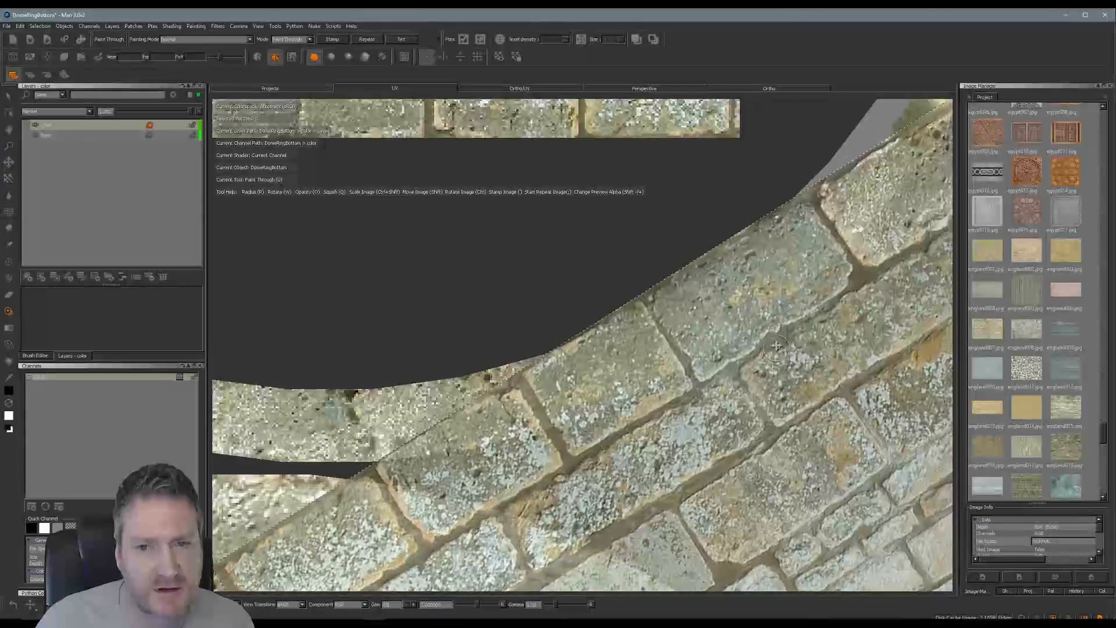
left_click_drag(867, 265, 844, 237, "ctrl")
left_click_drag(769, 366, 807, 347, "shift")
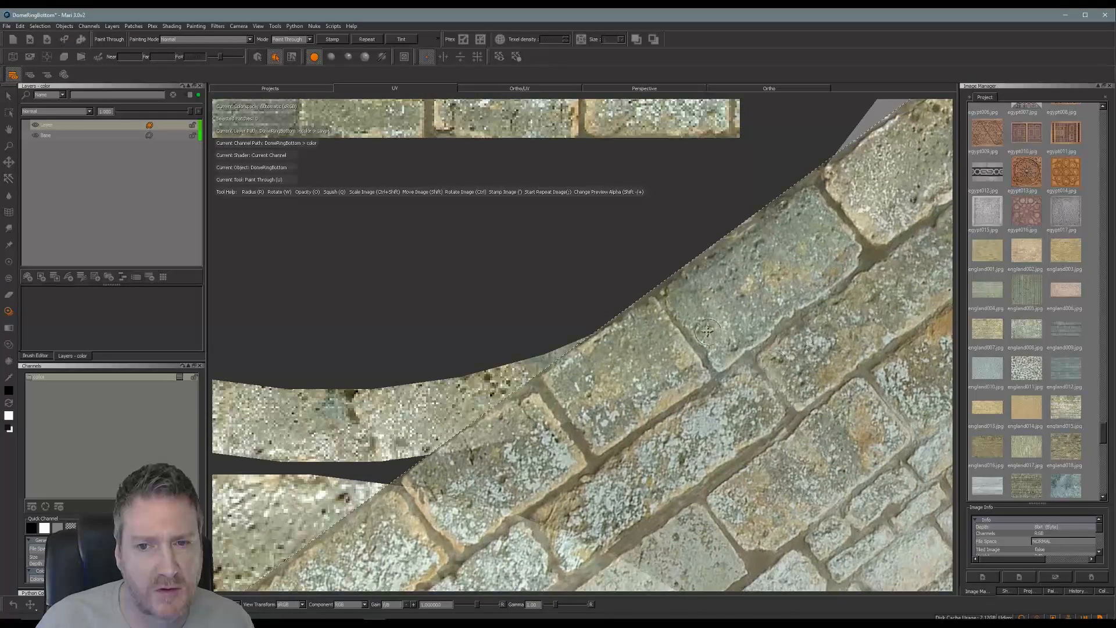
mouse_move(702, 331)
left_mouse_down()
mouse_move(696, 297)
mouse_move(726, 325)
mouse_move(772, 296)
mouse_move(825, 202)
mouse_move(763, 186)
left_mouse_up()
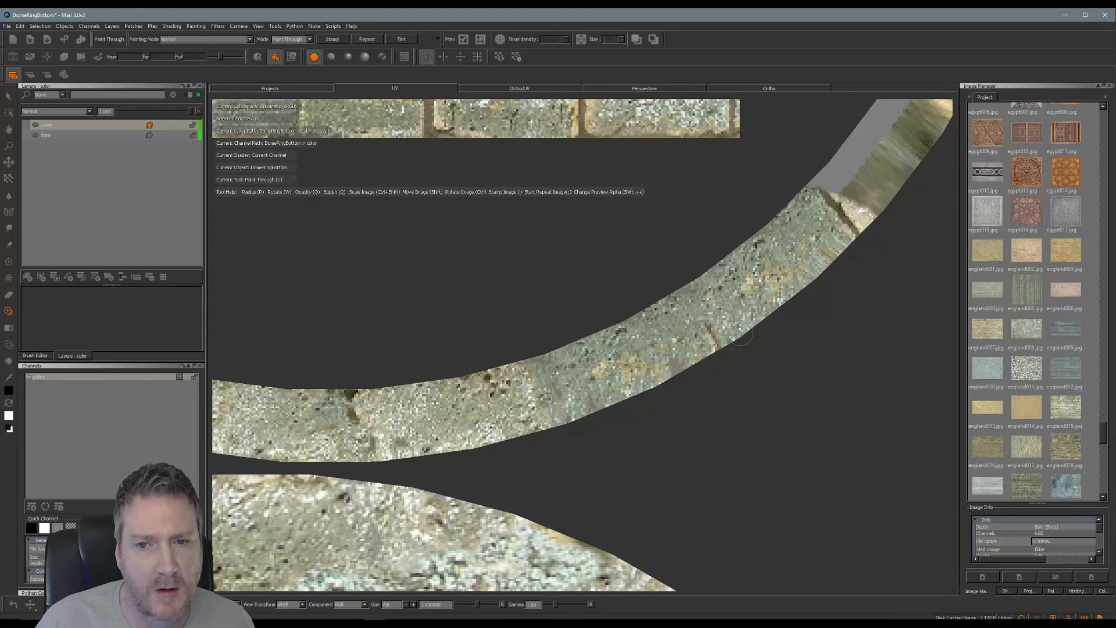
left_click_drag(781, 275, 828, 259)
Step: Shift the stone image back down the lower-right arc, paint green stone over the leftover joint and bake
left_click_drag(851, 347, 807, 381, "shift")
left_click_drag(715, 349, 710, 331)
left_click_drag(683, 372, 665, 347)
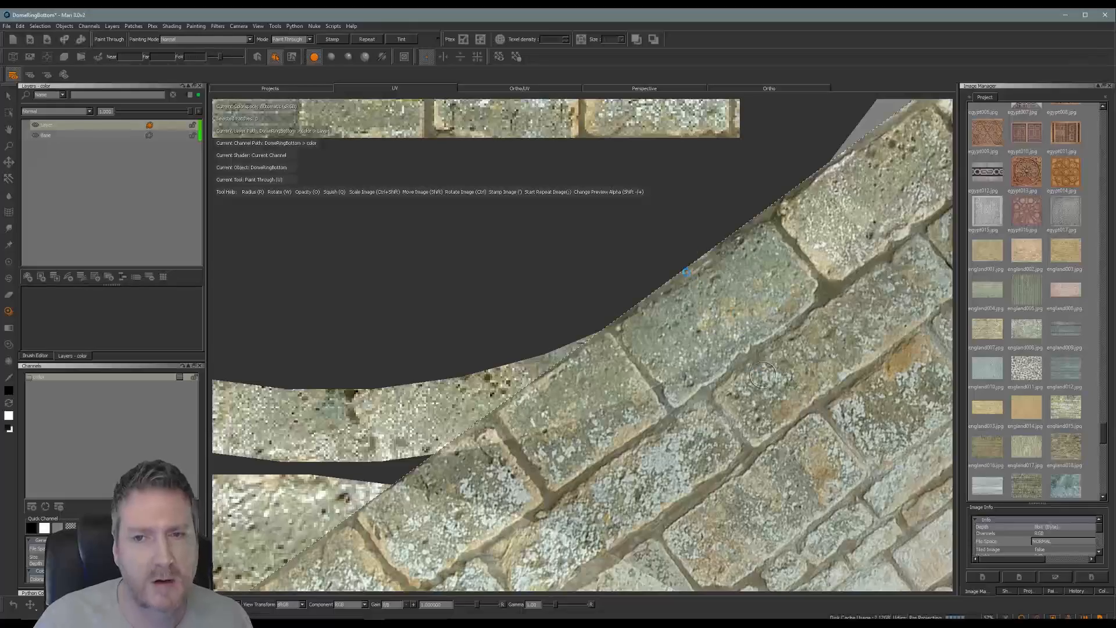
key("b")
Step: Rotate and reposition the stone image against the steep right arc, then paint its speckled block over the joint and bare ring
middle_click_drag(693, 220, 442, 509, "alt")
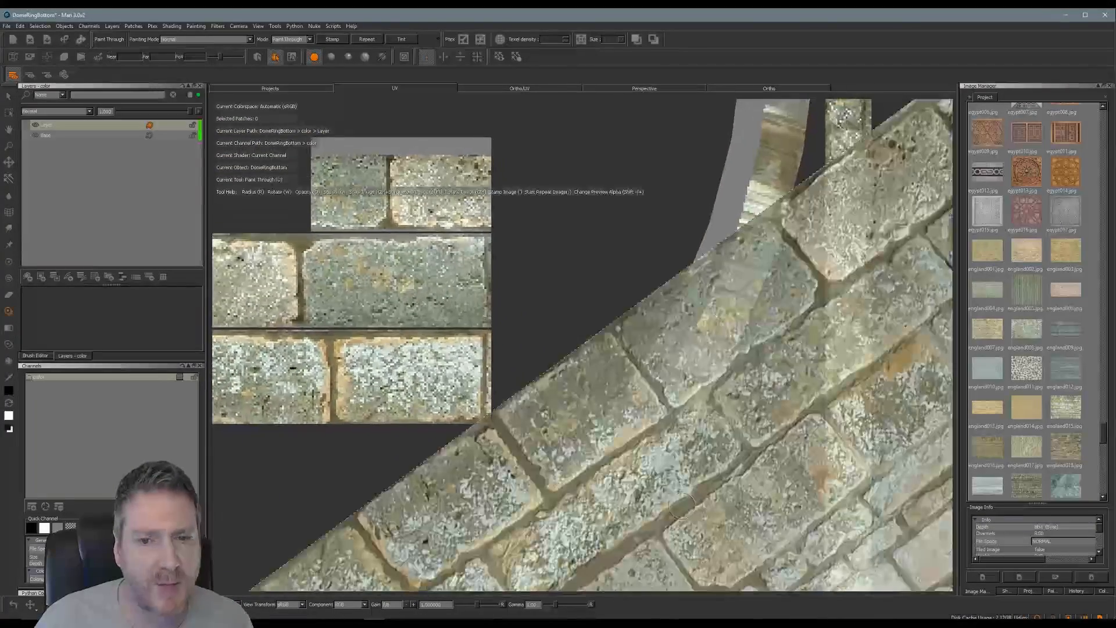
left_click_drag(589, 482, 680, 579, "ctrl")
mouse_move(745, 491)
left_mouse_down("shift")
mouse_move(770, 459)
mouse_move(824, 290)
left_mouse_up("shift")
mouse_move(642, 397)
left_mouse_down("ctrl")
mouse_move(736, 447)
mouse_move(730, 432)
left_mouse_up("ctrl")
left_click_drag(644, 486, 729, 531, "shift")
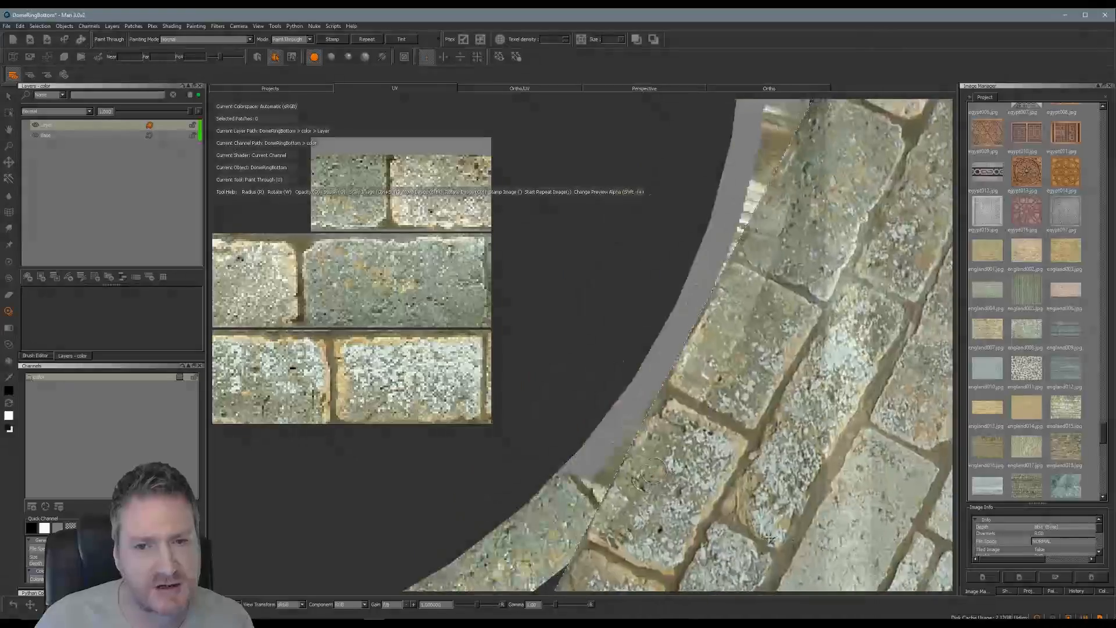
mouse_move(744, 376)
left_mouse_down("shift")
mouse_move(646, 482)
mouse_move(652, 470)
left_mouse_up("shift")
mouse_move(726, 508)
left_mouse_down("ctrl")
mouse_move(740, 524)
mouse_move(702, 488)
left_mouse_up("ctrl")
mouse_move(781, 458)
left_mouse_down("shift")
mouse_move(784, 539)
mouse_move(767, 501)
left_mouse_up("shift")
left_click_drag(578, 467, 569, 474)
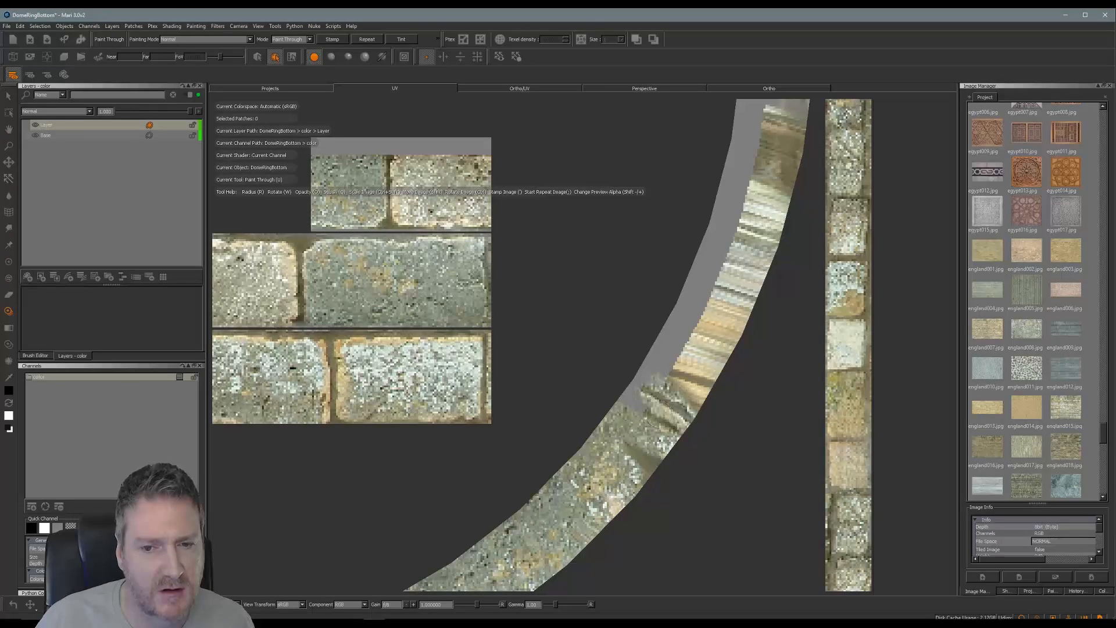
left_click_drag(609, 429, 611, 432)
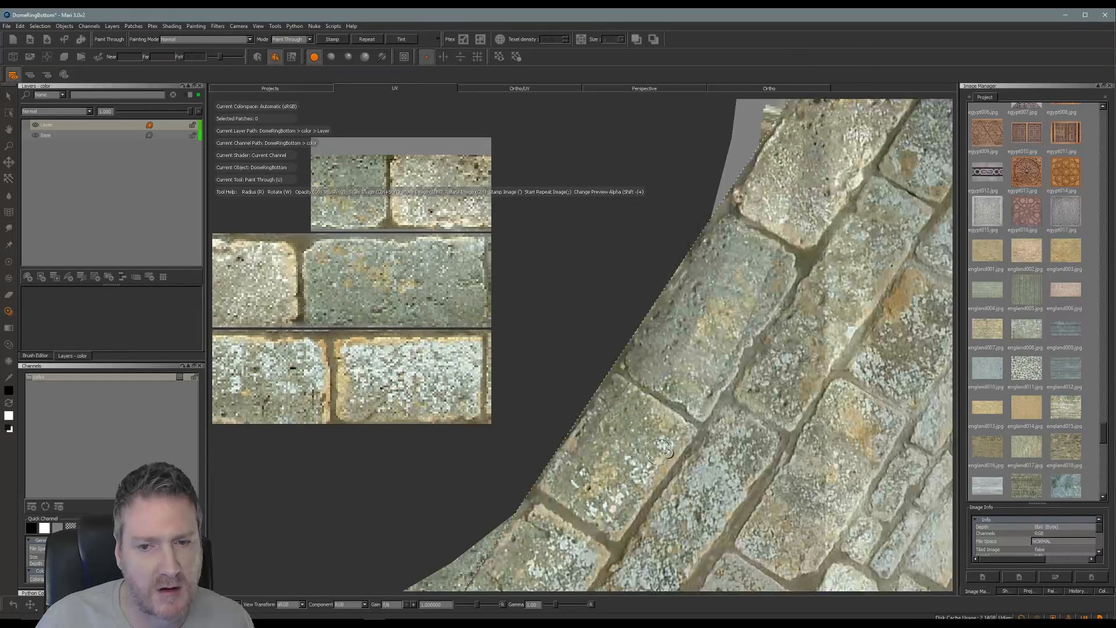
Step: Shift the stone image up the right arc, extend the speckled stone over the stretched area, cover the seam and bake
left_click_drag(690, 525, 785, 378, "shift")
left_click_drag(739, 145, 737, 155)
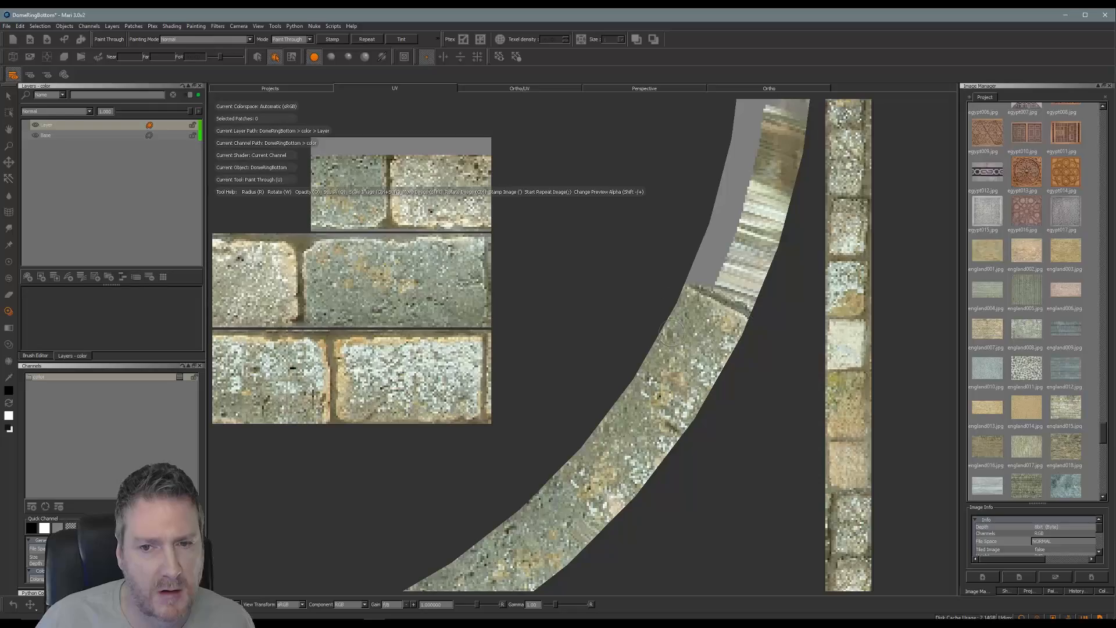
left_click_drag(671, 332, 661, 334)
key("b")
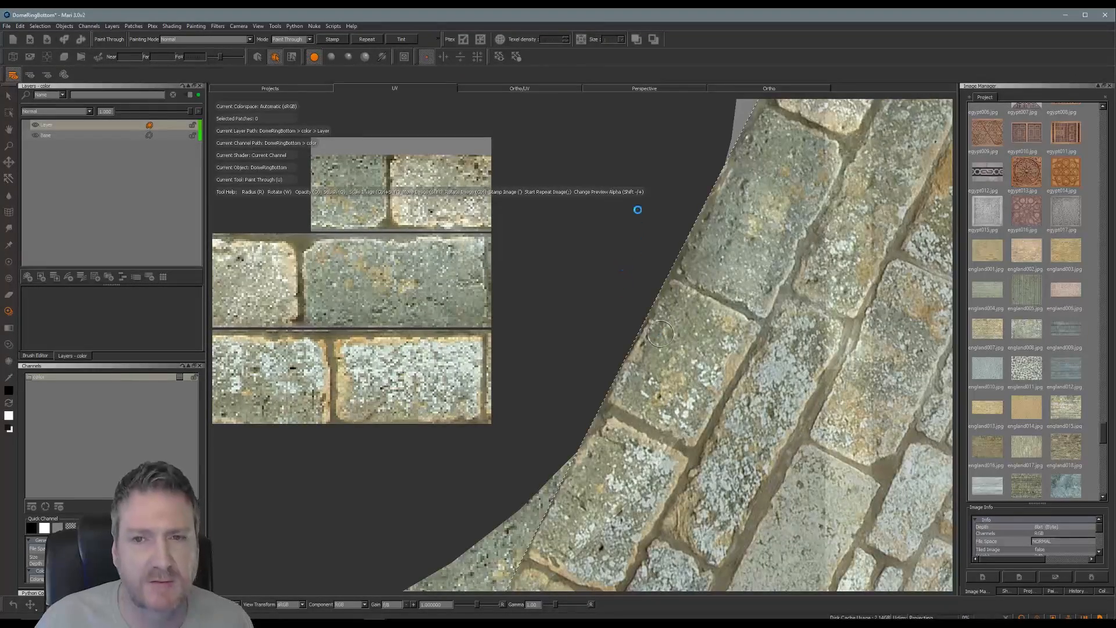
Step: Turn the stone image nearly upright, paint its white-speckled block up the ring's right side and cover the joint within it
middle_click_drag(637, 210, 579, 428, "alt")
mouse_move(665, 431)
left_mouse_down("ctrl")
mouse_move(698, 487)
mouse_move(733, 458)
mouse_move(796, 356)
mouse_move(821, 440)
left_mouse_up("ctrl")
mouse_move(657, 501)
left_mouse_down()
mouse_move(642, 505)
mouse_move(695, 491)
mouse_move(730, 410)
left_mouse_up()
mouse_move(666, 452)
left_mouse_down()
mouse_move(656, 443)
mouse_move(658, 471)
mouse_move(671, 451)
mouse_move(692, 494)
mouse_move(682, 541)
mouse_move(671, 523)
mouse_move(720, 401)
left_mouse_up()
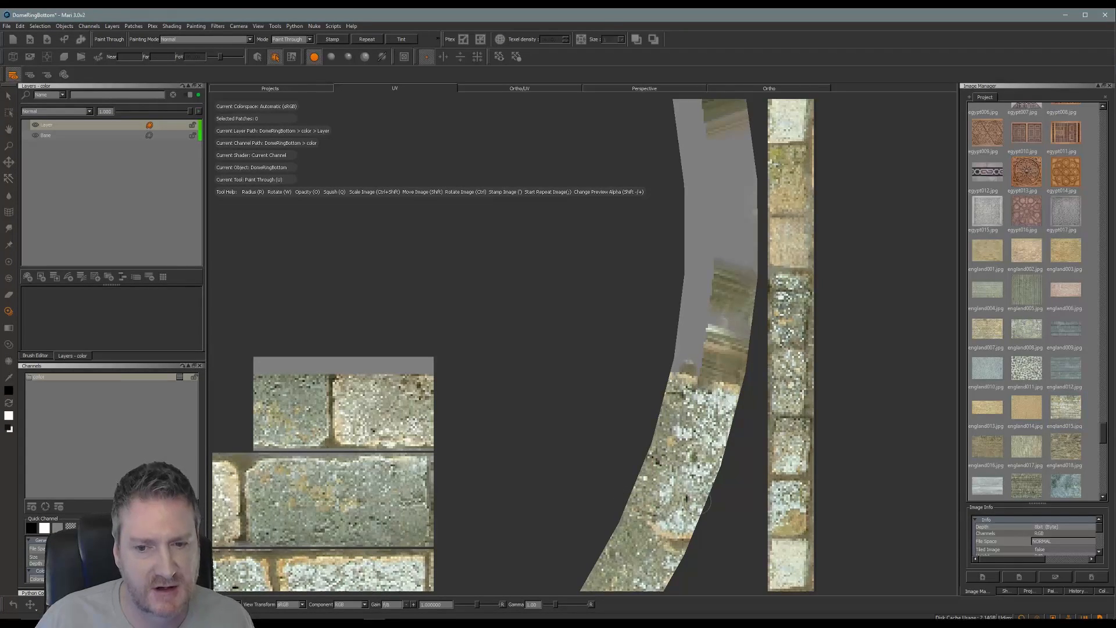
mouse_move(699, 503)
left_mouse_down("shift")
mouse_move(675, 568)
mouse_move(687, 534)
mouse_move(663, 523)
left_mouse_up("shift")
left_click_drag(663, 426, 703, 439)
middle_click_drag(630, 336, 486, 399)
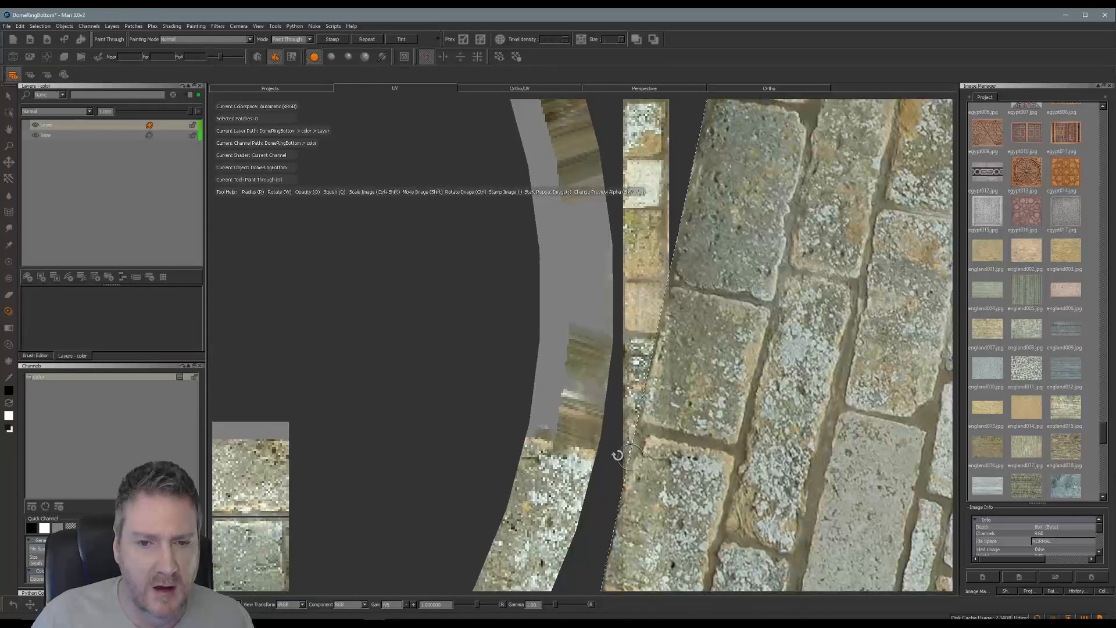
Step: Rotate and reposition the stone image against the ring's right side, then paint its speckled block over the stretched area and bare inner edge
left_click_drag(696, 348, 675, 408, "ctrl")
mouse_move(845, 453)
left_mouse_down("shift")
mouse_move(704, 350)
mouse_move(714, 271)
mouse_move(727, 267)
left_mouse_up("shift")
mouse_move(562, 430)
left_mouse_down()
mouse_move(547, 431)
mouse_move(562, 452)
mouse_move(588, 449)
mouse_move(601, 397)
left_mouse_up()
mouse_move(602, 357)
left_mouse_down()
mouse_move(604, 315)
mouse_move(549, 314)
mouse_move(581, 328)
mouse_move(575, 416)
mouse_move(582, 349)
mouse_move(567, 421)
mouse_move(534, 379)
left_mouse_up()
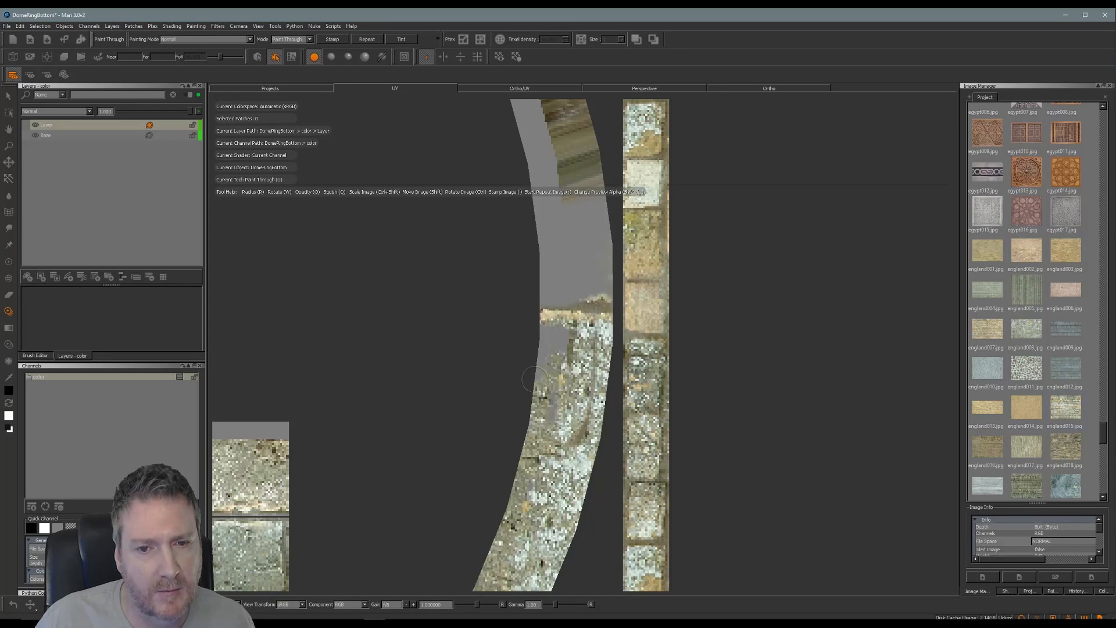
left_click_drag(555, 334, 549, 445)
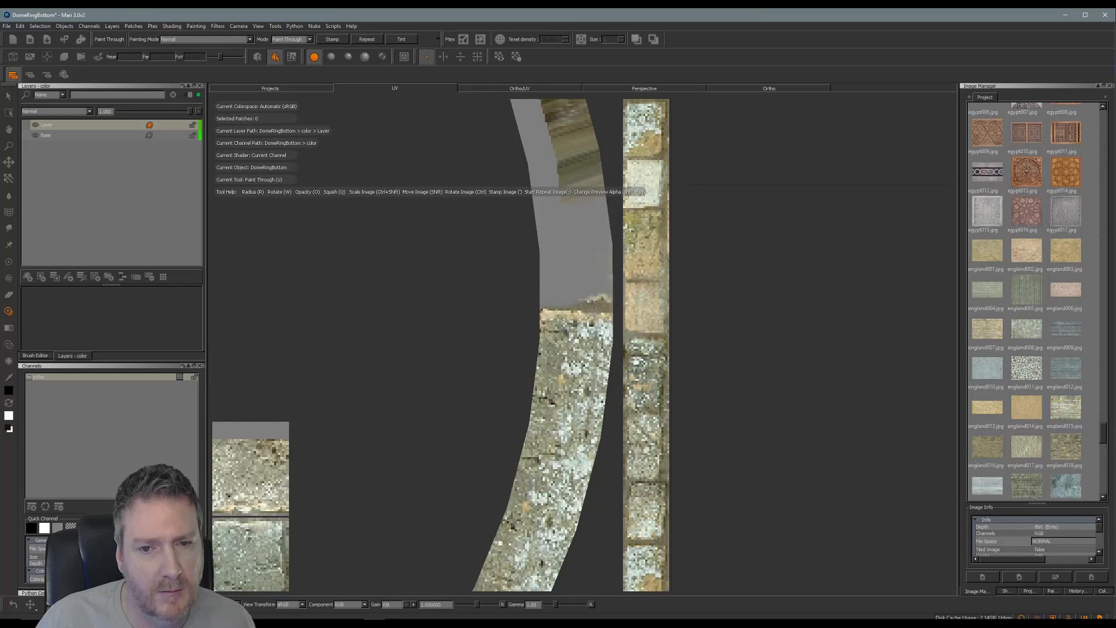
Step: Shift the stone image further up the ring's right side, paint white-speckled stone over the joint and bare stretch, and bake
mouse_move(574, 366)
left_mouse_down("shift")
mouse_move(705, 381)
mouse_move(722, 279)
mouse_move(715, 285)
left_mouse_up("shift")
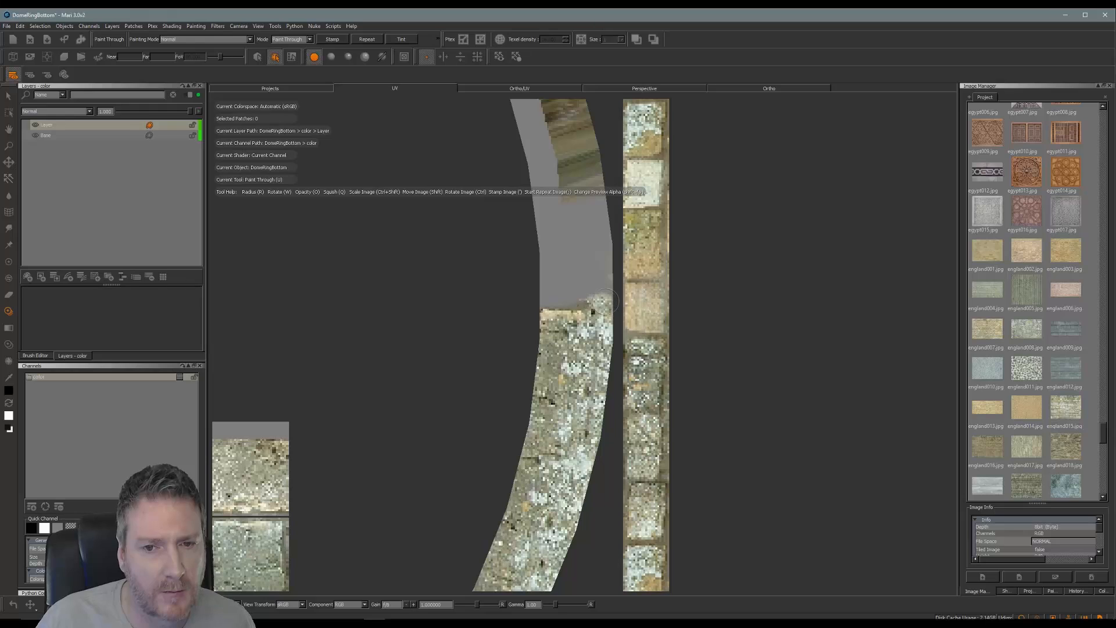
left_click_drag(602, 301, 603, 226)
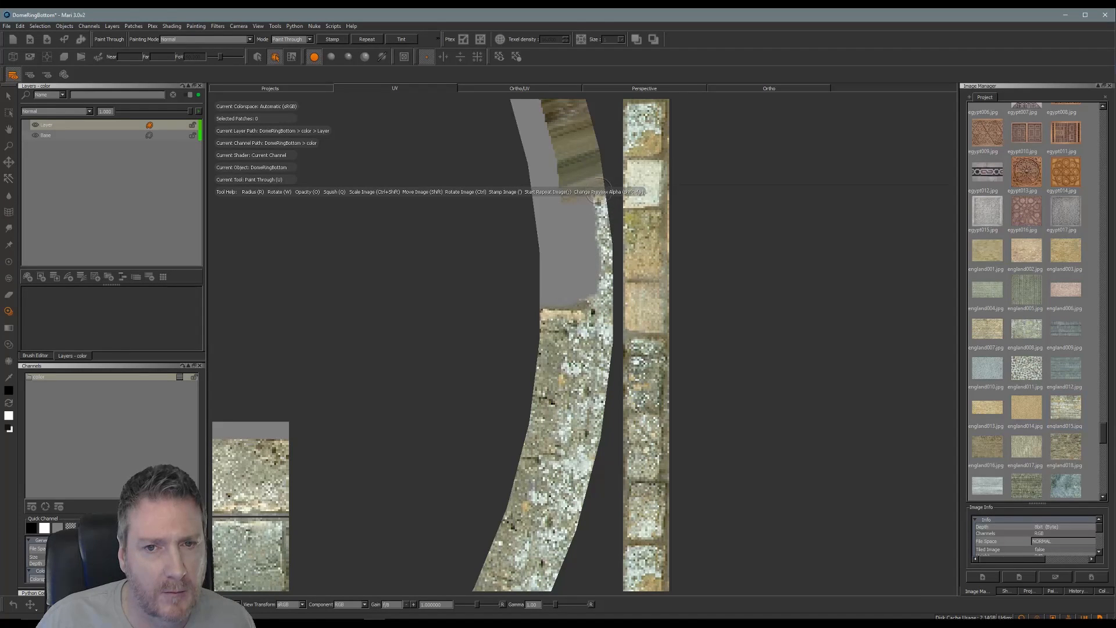
mouse_move(592, 170)
left_mouse_down()
mouse_move(572, 206)
mouse_move(544, 223)
mouse_move(543, 287)
mouse_move(549, 257)
mouse_move(572, 247)
left_mouse_up()
mouse_move(568, 292)
left_mouse_down()
mouse_move(588, 231)
mouse_move(591, 280)
mouse_move(577, 270)
left_mouse_up()
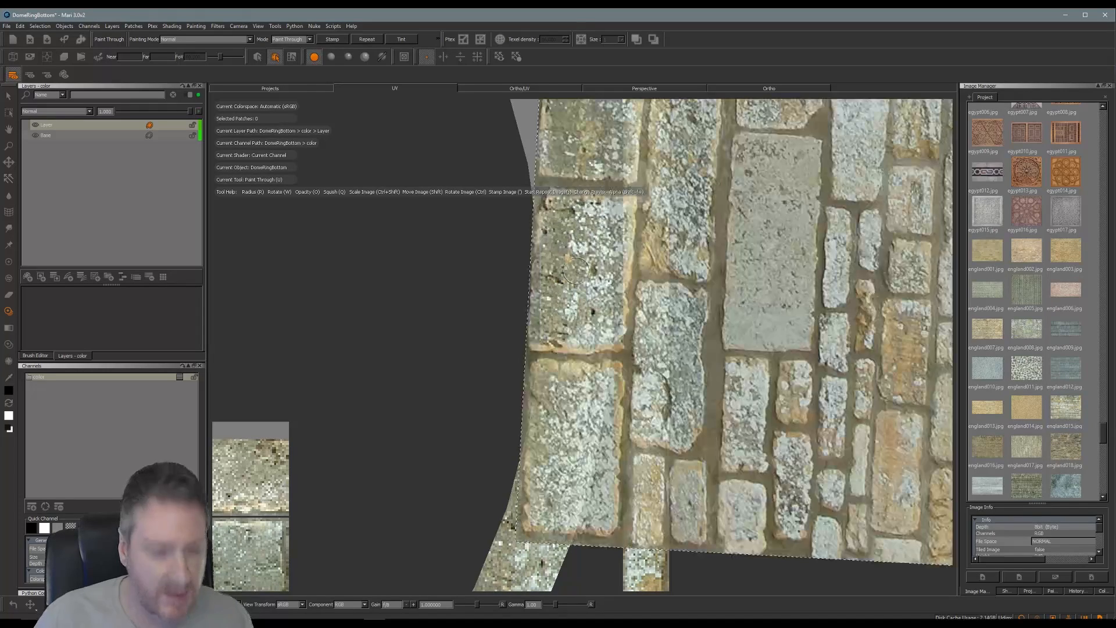
key("b")
Step: Tilt and reposition the stone image along the start of the upper-right arc, paint its greenish block over the ring and bake
middle_click_drag(605, 316, 686, 529, "alt")
mouse_move(684, 528)
left_mouse_down("ctrl")
mouse_move(816, 545)
mouse_move(813, 558)
left_mouse_up("ctrl")
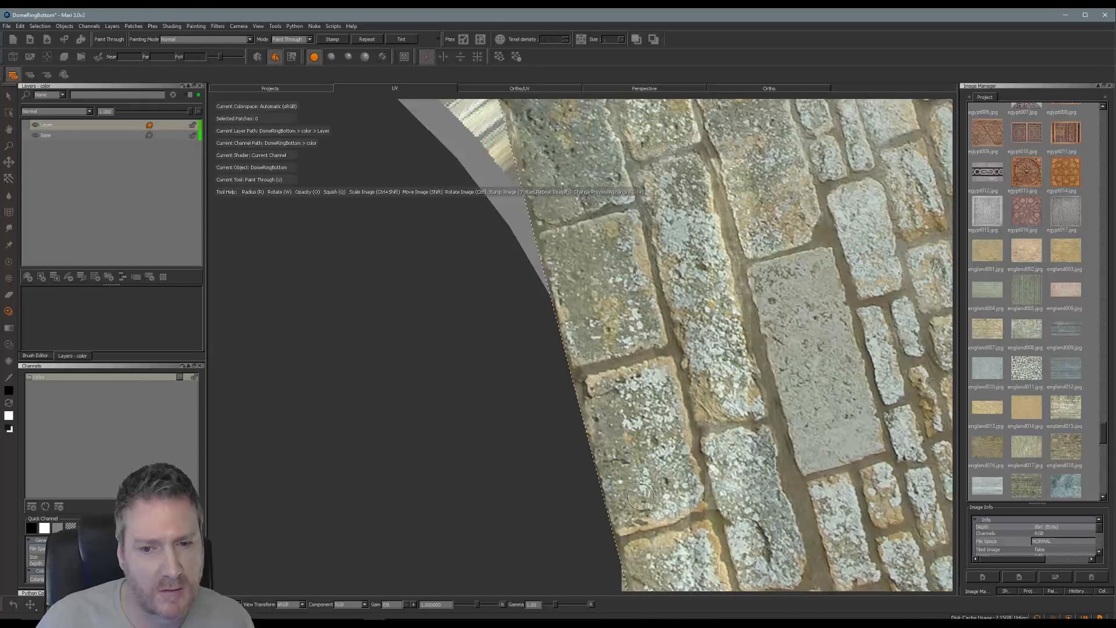
mouse_move(639, 497)
left_mouse_down()
mouse_move(624, 503)
mouse_move(663, 498)
mouse_move(684, 454)
mouse_move(636, 325)
mouse_move(581, 389)
mouse_move(616, 465)
mouse_move(630, 392)
mouse_move(653, 430)
mouse_move(654, 465)
mouse_move(667, 429)
mouse_move(633, 425)
left_mouse_up()
left_click_drag(584, 470, 598, 475, "ctrl")
left_click_drag(733, 472, 670, 441, "shift")
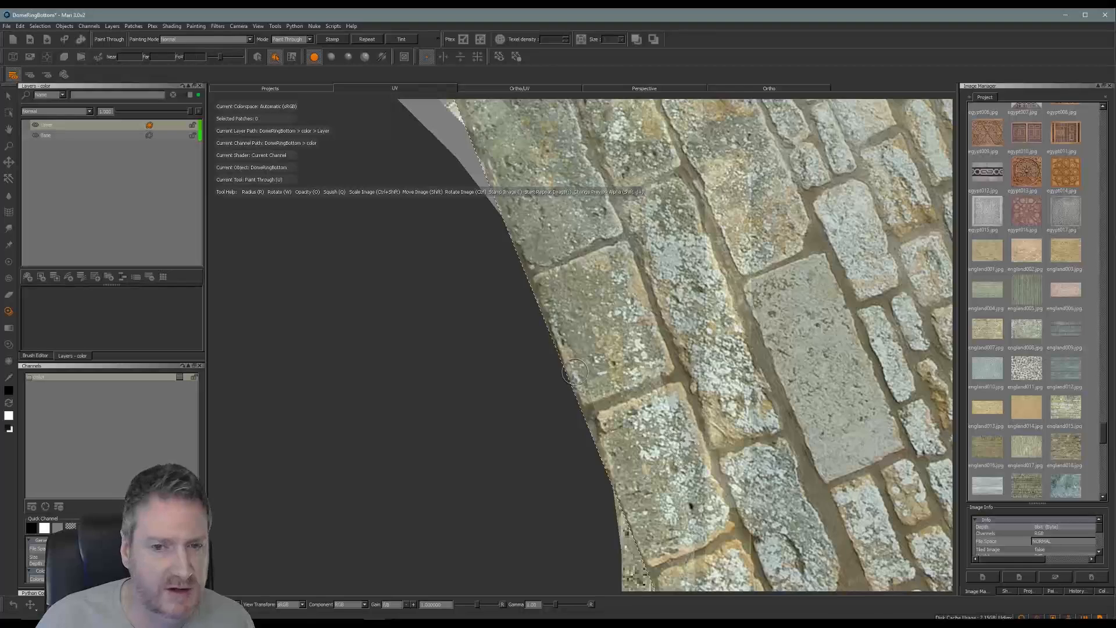
mouse_move(574, 371)
left_mouse_down()
mouse_move(634, 348)
mouse_move(601, 266)
mouse_move(566, 285)
mouse_move(610, 253)
mouse_move(578, 305)
mouse_move(572, 343)
mouse_move(608, 326)
left_mouse_up()
key("b")
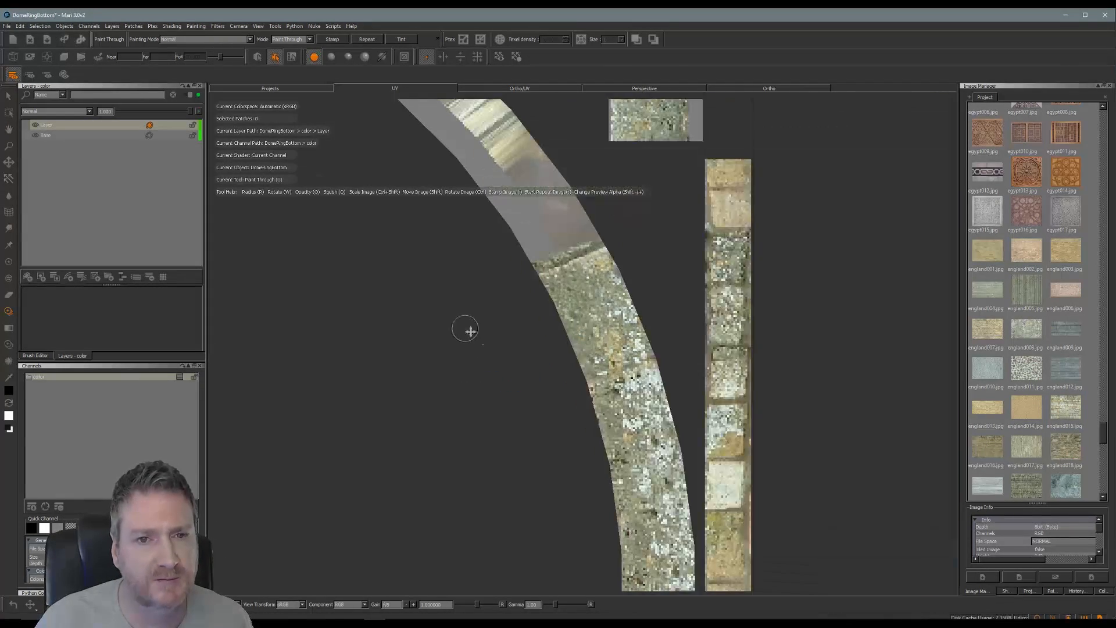
Step: Shift the stone image against the next part of the upper-right arc and paint its green block over the joint and stretched texture
middle_click_drag(464, 330, 542, 432, "alt")
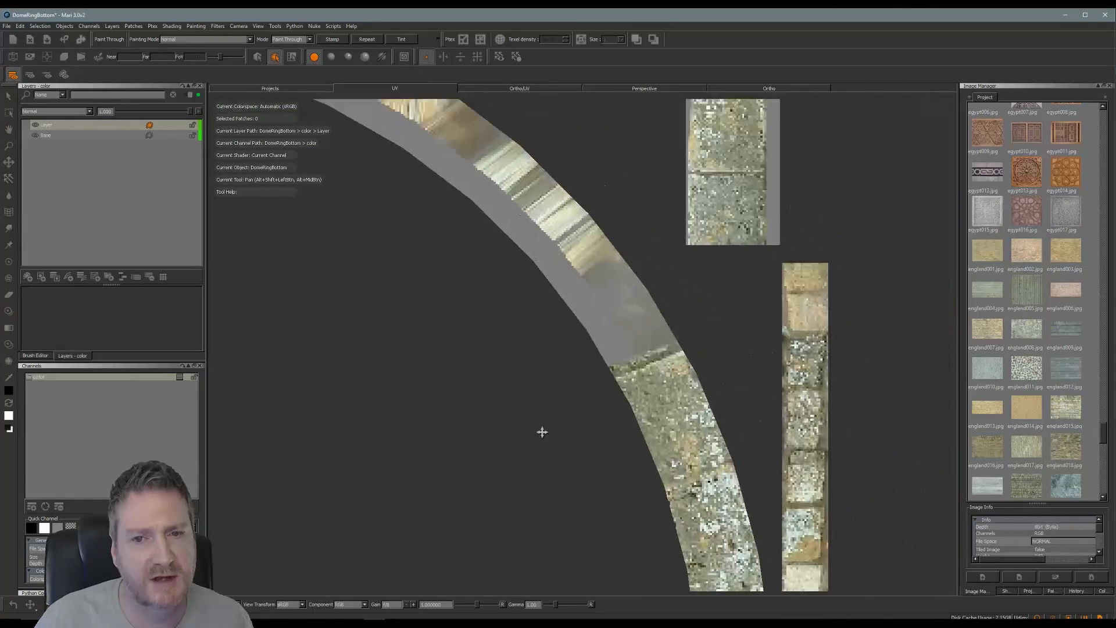
key("u")
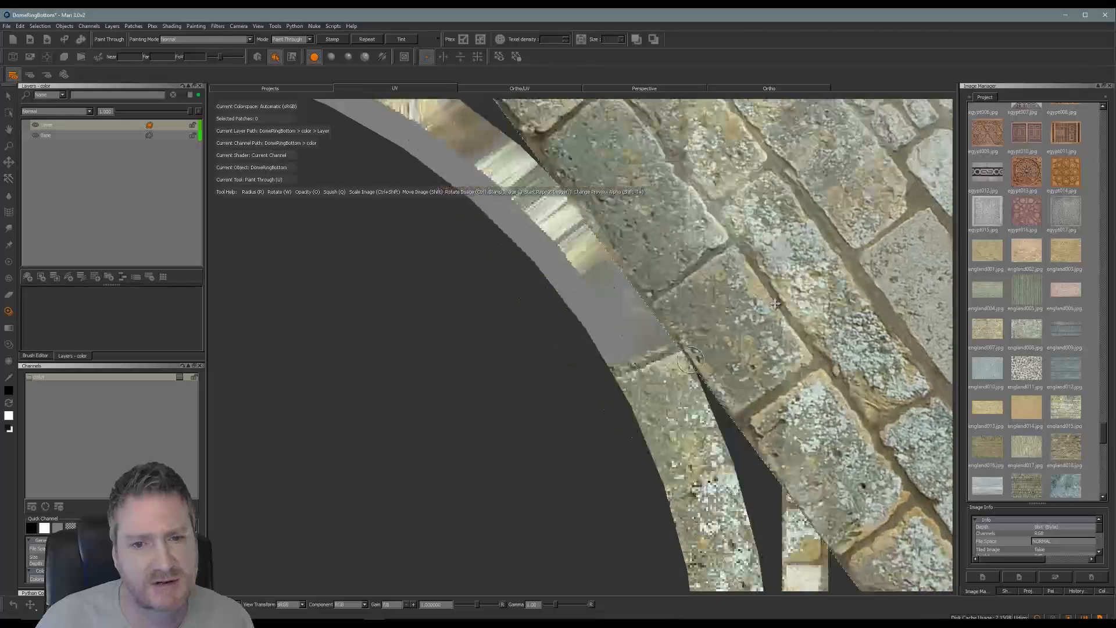
left_click_drag(775, 303, 735, 403, "shift")
mouse_move(628, 362)
left_mouse_down("shift")
mouse_move(646, 381)
mouse_move(677, 356)
mouse_move(525, 231)
mouse_move(586, 231)
mouse_move(524, 276)
mouse_move(581, 290)
mouse_move(590, 317)
mouse_move(616, 290)
mouse_move(628, 348)
mouse_move(640, 319)
left_mouse_up("shift")
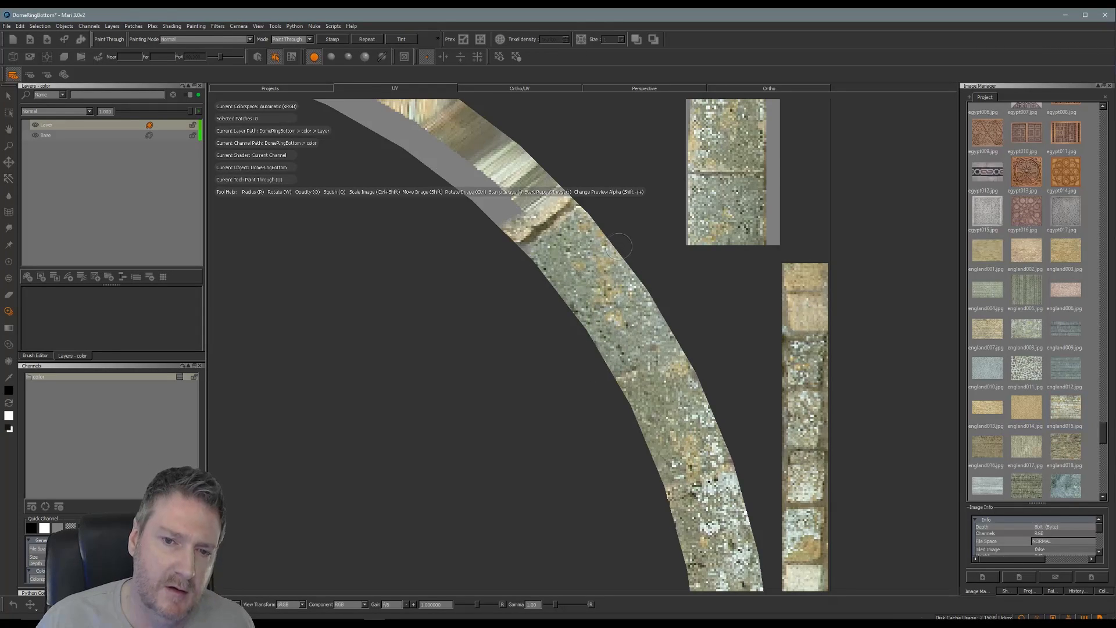
left_click_drag(618, 246, 618, 269)
Step: Rotate the stone image to follow the flatter upper arc, extend the green stone along it and cover the joint within it
middle_click_drag(553, 356, 739, 536, "alt")
mouse_move(593, 407)
left_mouse_down("ctrl")
mouse_move(742, 465)
mouse_move(761, 421)
mouse_move(783, 429)
left_mouse_up("ctrl")
mouse_move(709, 403)
left_mouse_down()
mouse_move(761, 395)
mouse_move(731, 422)
mouse_move(736, 339)
mouse_move(631, 321)
mouse_move(640, 268)
mouse_move(669, 377)
mouse_move(706, 347)
left_mouse_up()
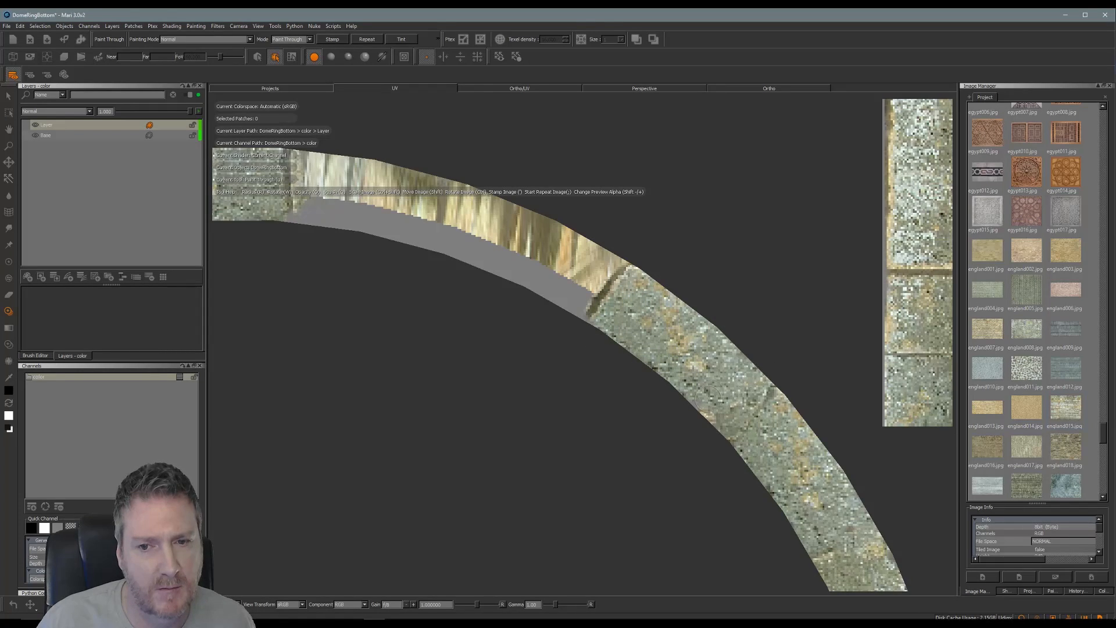
mouse_move(707, 399)
left_mouse_down()
mouse_move(736, 402)
mouse_move(791, 446)
left_mouse_up()
left_click_drag(776, 427, 763, 414)
left_click_drag(728, 447, 719, 443)
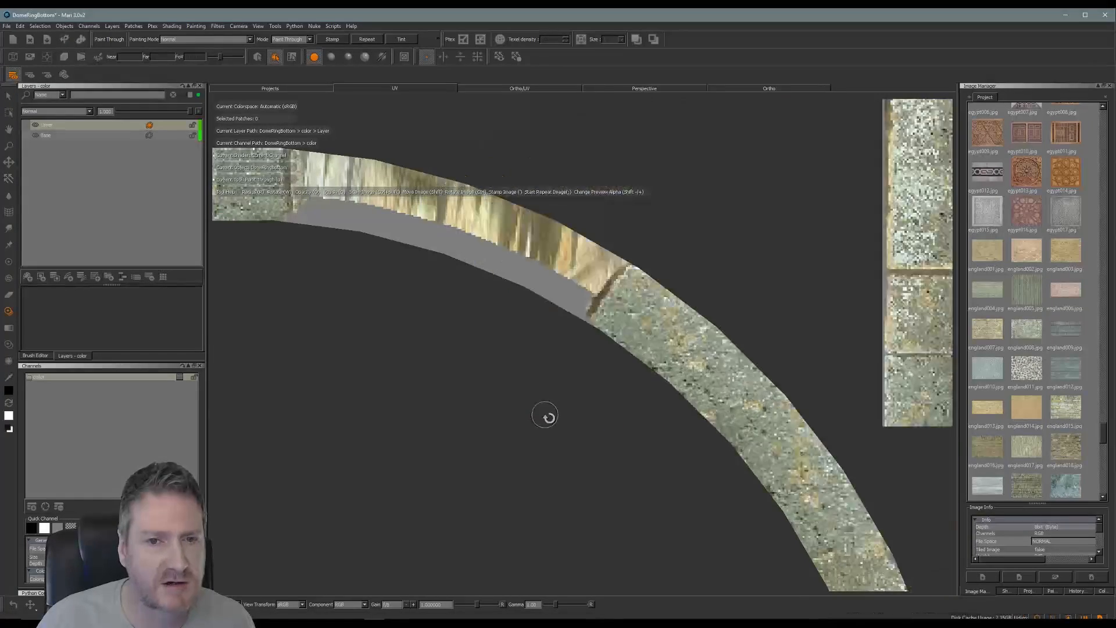
Step: Align the stone image with the remaining stretched part near the ring's top and paint its pitted beige block there
middle_click_drag(535, 404, 685, 481, "alt")
left_click_drag(575, 326, 604, 401, "ctrl")
left_click_drag(717, 431, 818, 405, "shift")
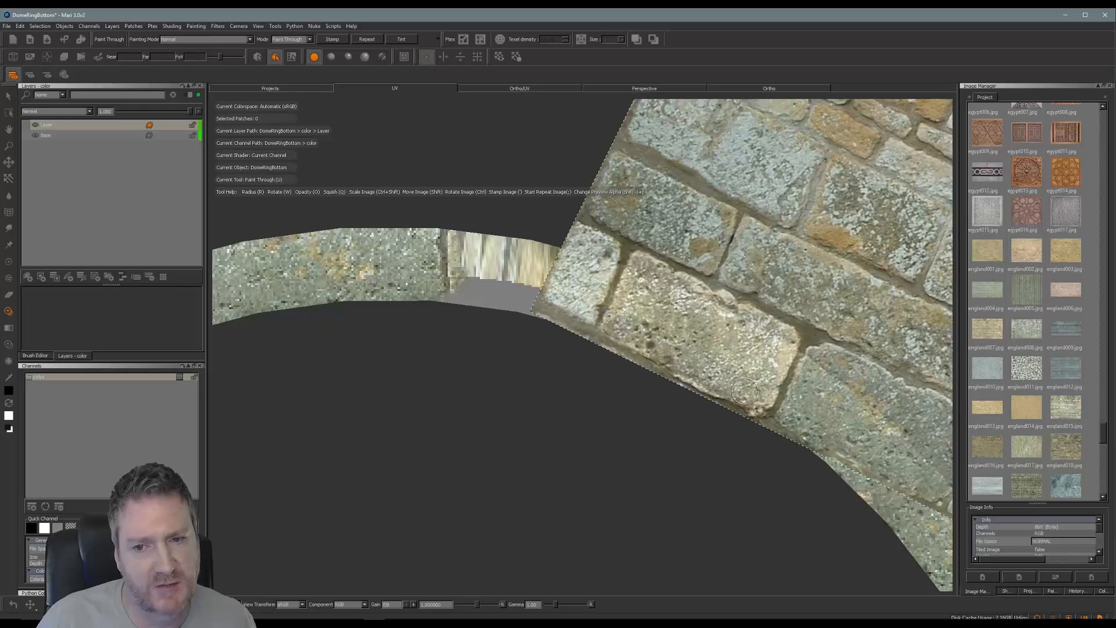
mouse_move(767, 366)
left_mouse_down()
mouse_move(756, 355)
mouse_move(746, 392)
mouse_move(715, 354)
mouse_move(646, 311)
mouse_move(605, 316)
mouse_move(674, 317)
mouse_move(668, 361)
mouse_move(724, 363)
mouse_move(699, 379)
mouse_move(779, 373)
mouse_move(758, 355)
left_mouse_up()
Step: Rotate and shift the stone image over the last gap, paint beige stone up to the finished green block and bake
left_click_drag(631, 263, 496, 263, "shift")
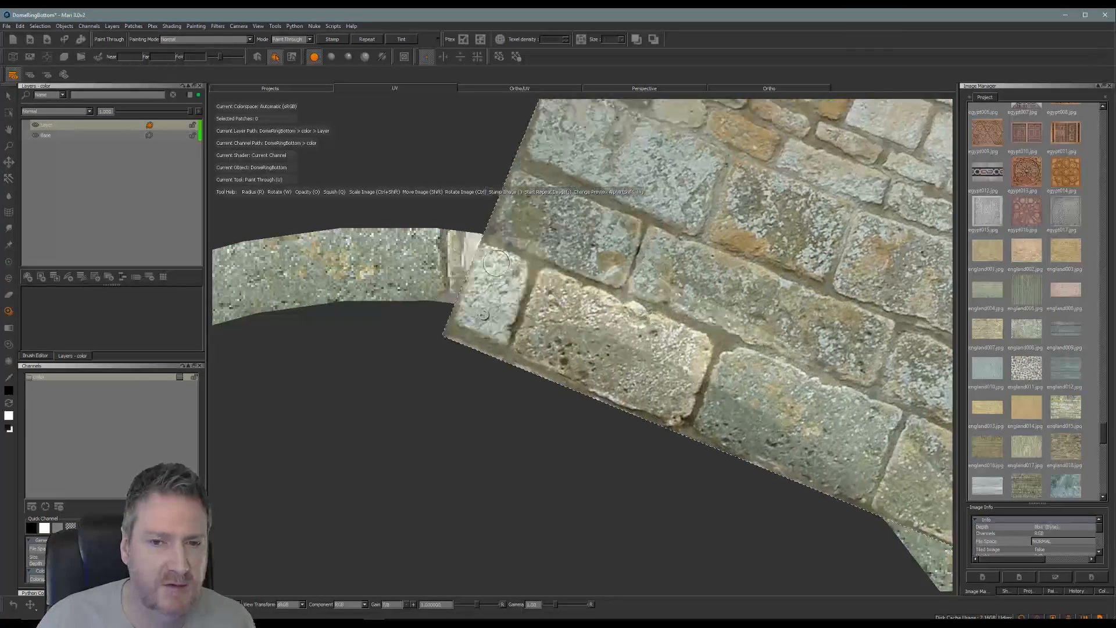
left_click_drag(484, 314, 491, 352, "ctrl")
mouse_move(632, 342)
left_mouse_down("shift")
mouse_move(581, 220)
mouse_move(559, 260)
mouse_move(596, 291)
mouse_move(634, 279)
mouse_move(599, 319)
mouse_move(491, 314)
mouse_move(485, 264)
mouse_move(472, 268)
mouse_move(491, 311)
mouse_move(528, 308)
mouse_move(552, 291)
mouse_move(557, 249)
left_mouse_up("shift")
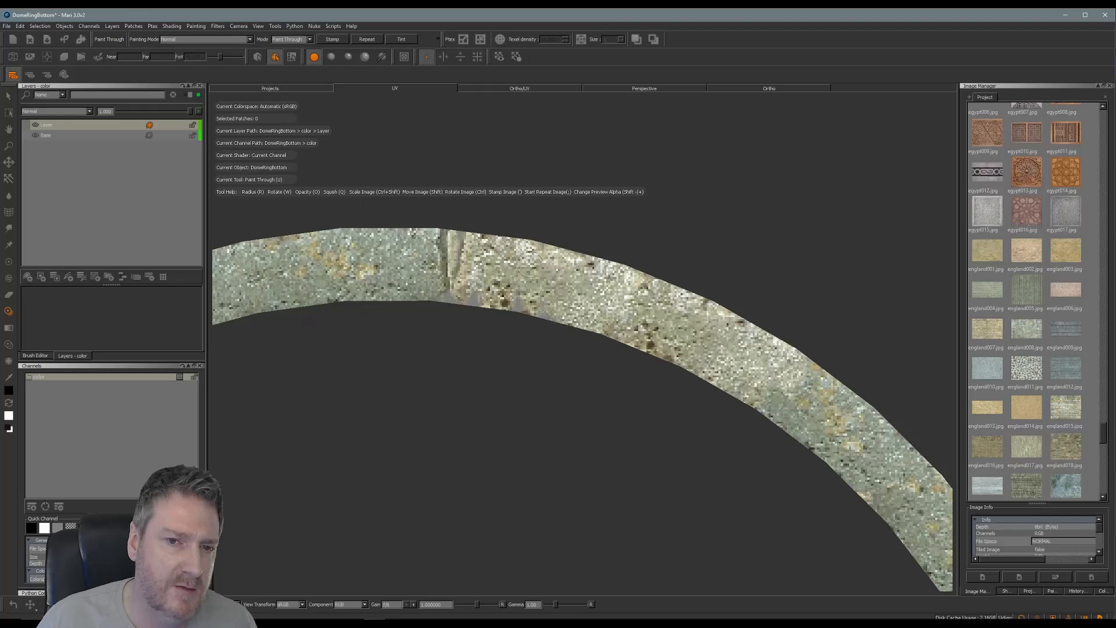
left_click_drag(506, 313, 502, 314)
mouse_move(580, 327)
left_mouse_down("shift")
mouse_move(456, 286)
mouse_move(441, 240)
mouse_move(467, 241)
left_mouse_up("shift")
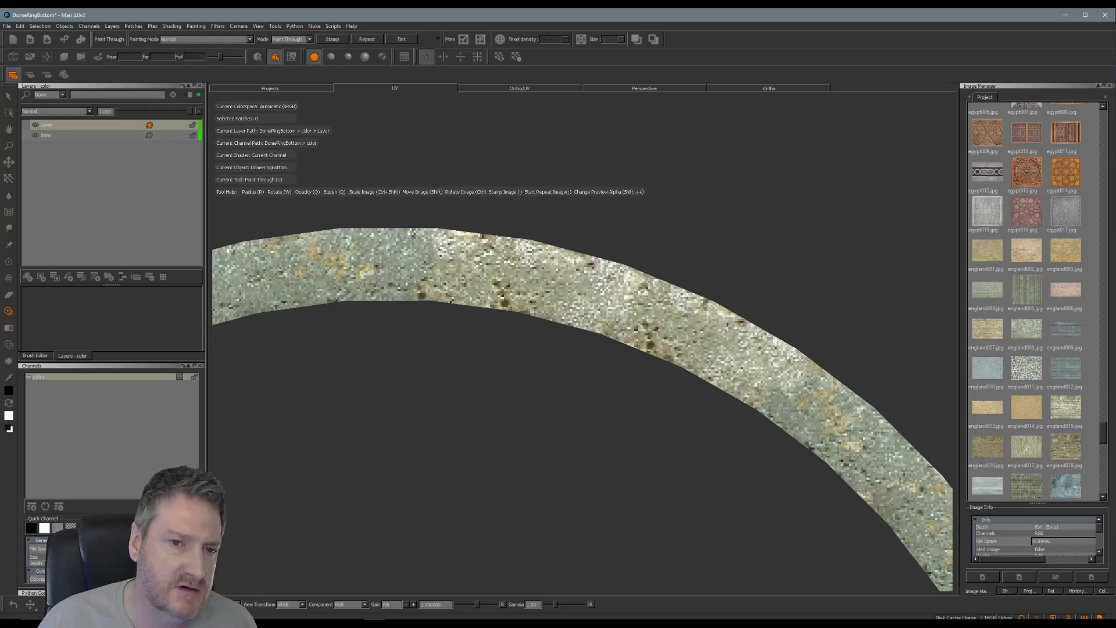
mouse_move(453, 282)
left_mouse_down()
mouse_move(412, 280)
mouse_move(449, 305)
left_mouse_up()
key("b")
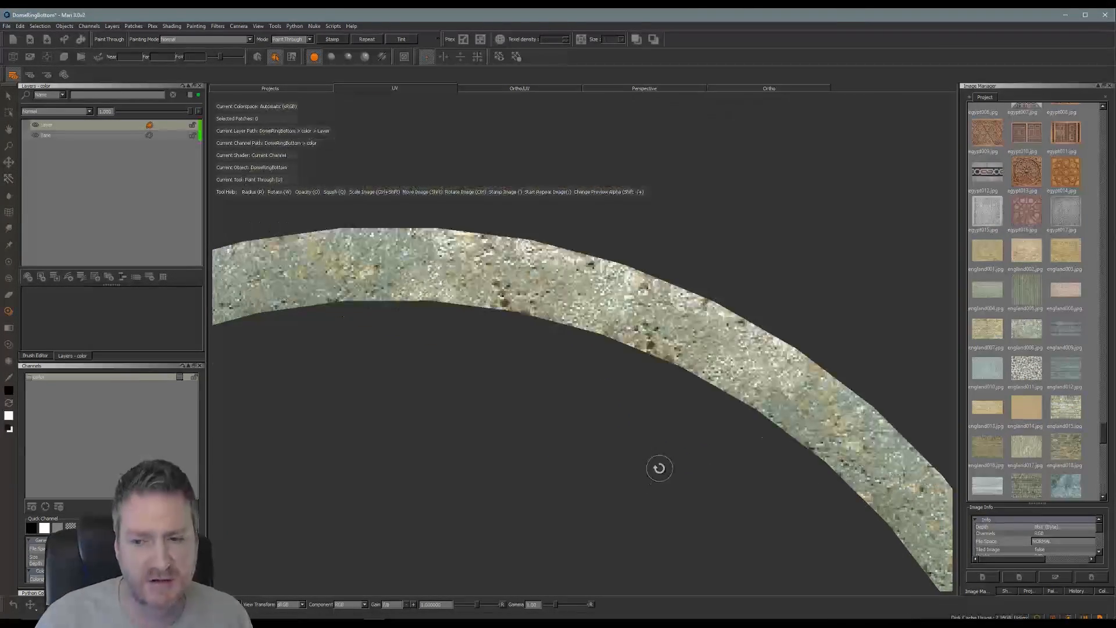
Step: Display the whole ring object in the Ortho view and turn off the Edge Mask in the projection settings
right_click_drag(657, 468, 313, 510, "alt")
middle_click_drag(480, 456, 634, 346, "alt")
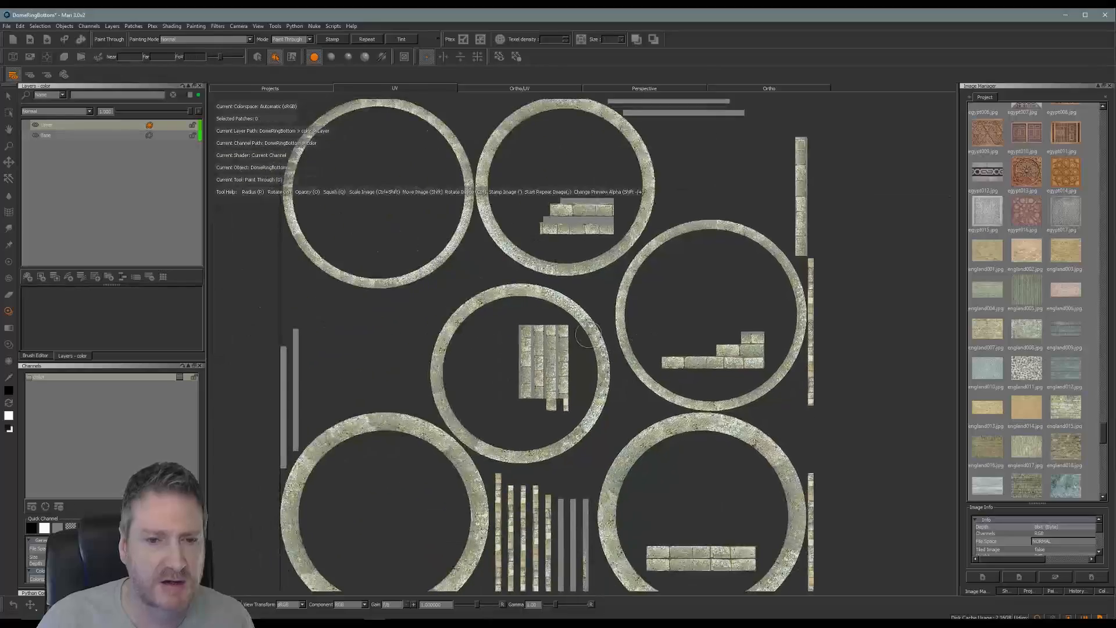
left_click(769, 88)
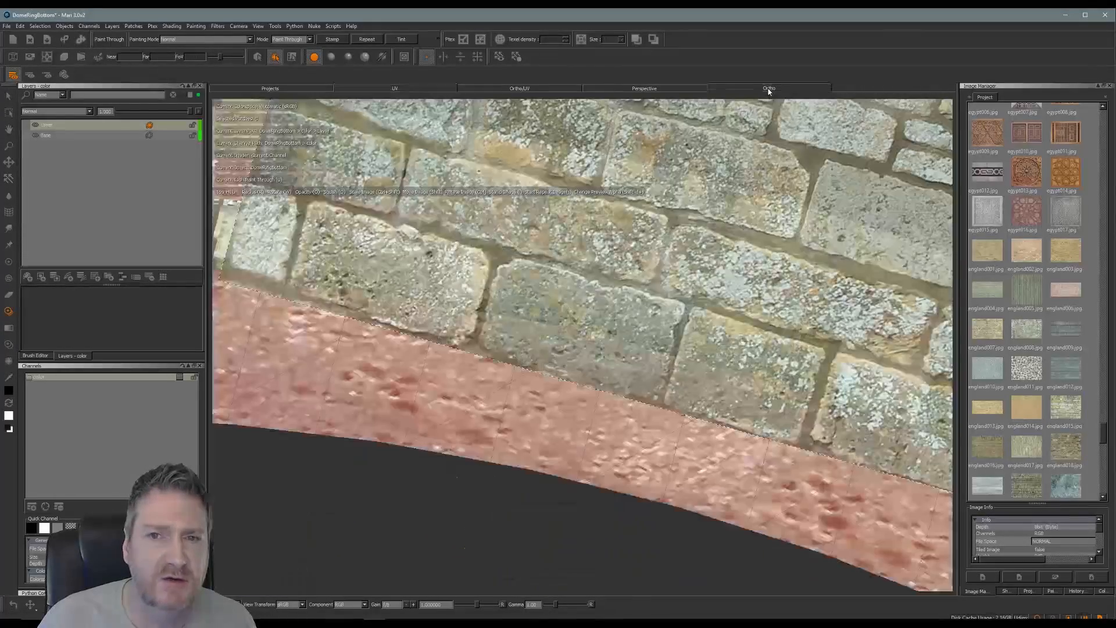
right_click_drag(639, 430, 288, 476, "alt")
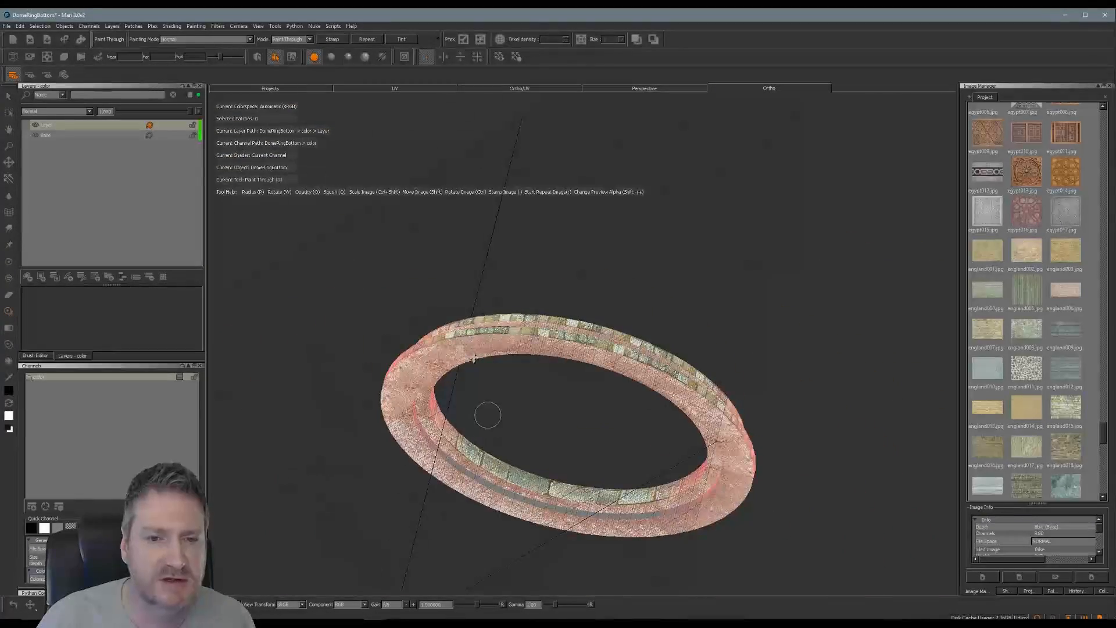
left_click(1028, 591)
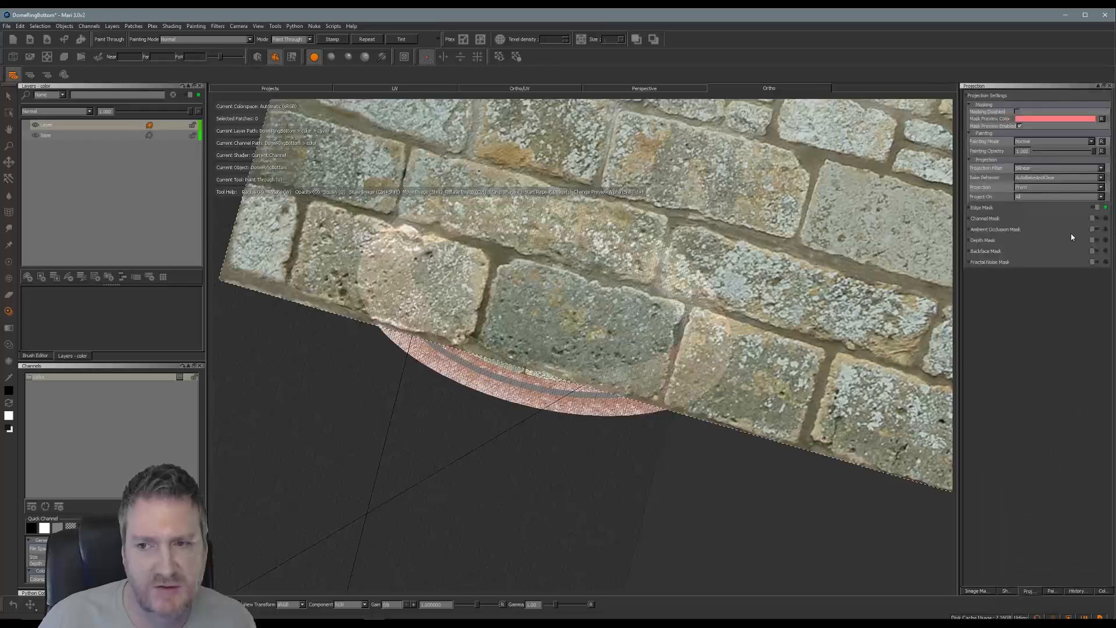
left_click(1098, 208)
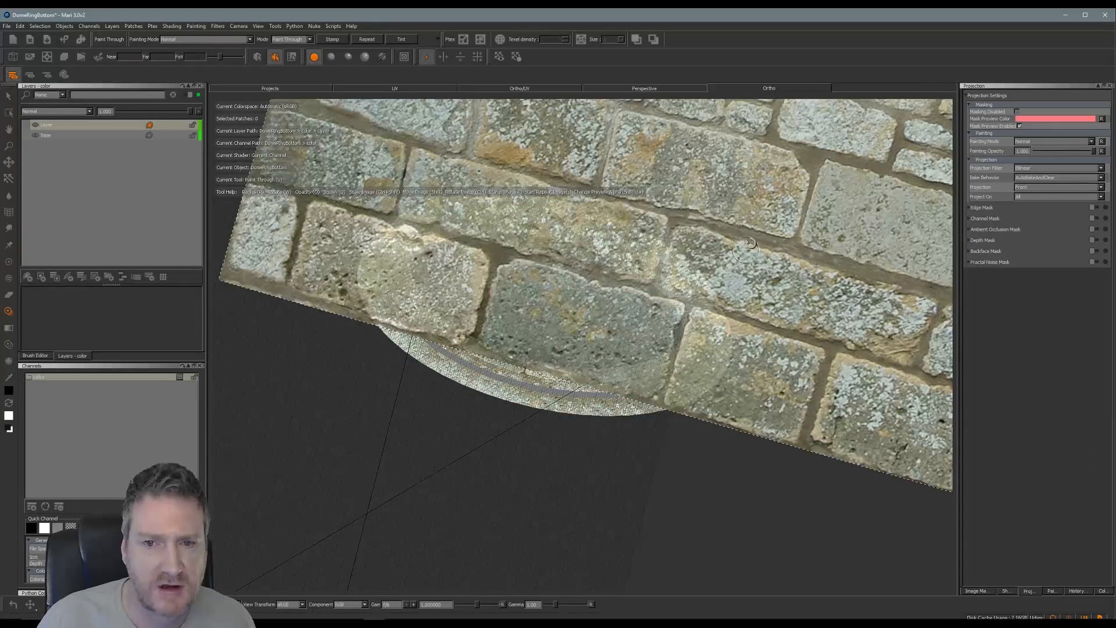
Step: Move the stone image clear of the model, inspect the textured ring from the side and save the project
left_click_drag(280, 354, 551, 244, "shift")
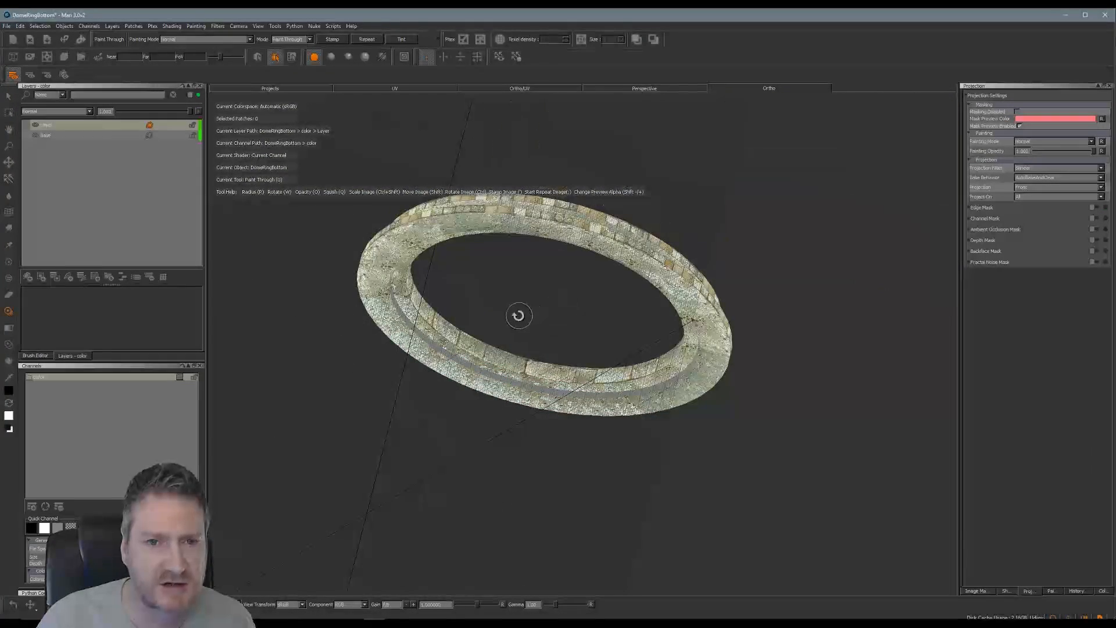
left_click_drag(519, 315, 491, 383, "alt")
middle_click_drag(568, 343, 743, 373, "alt")
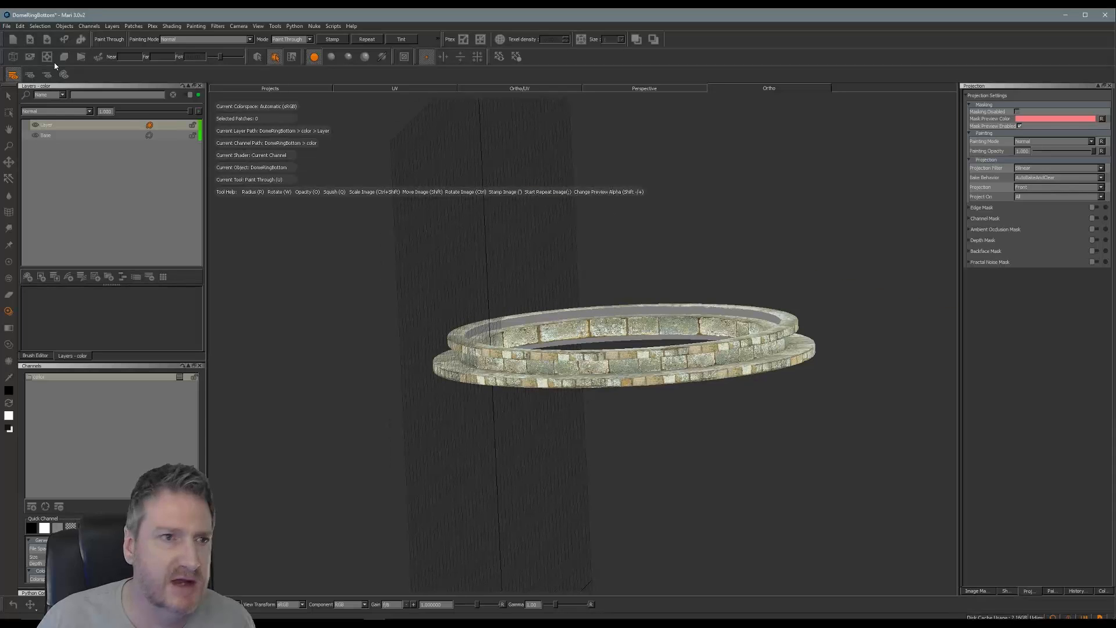
left_click(4, 26)
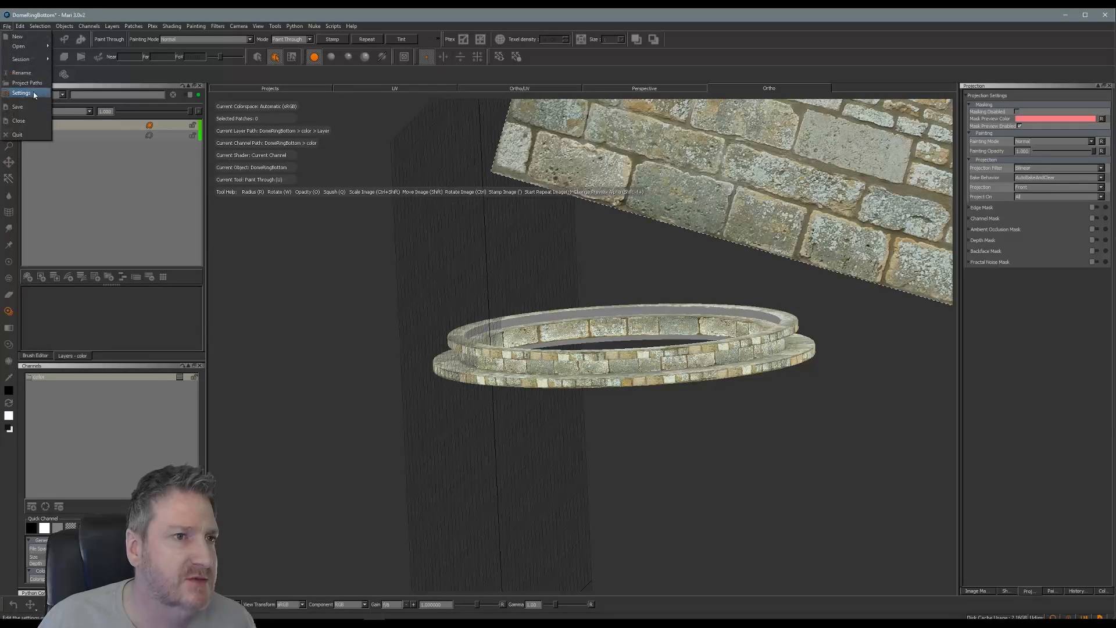
left_click(23, 106)
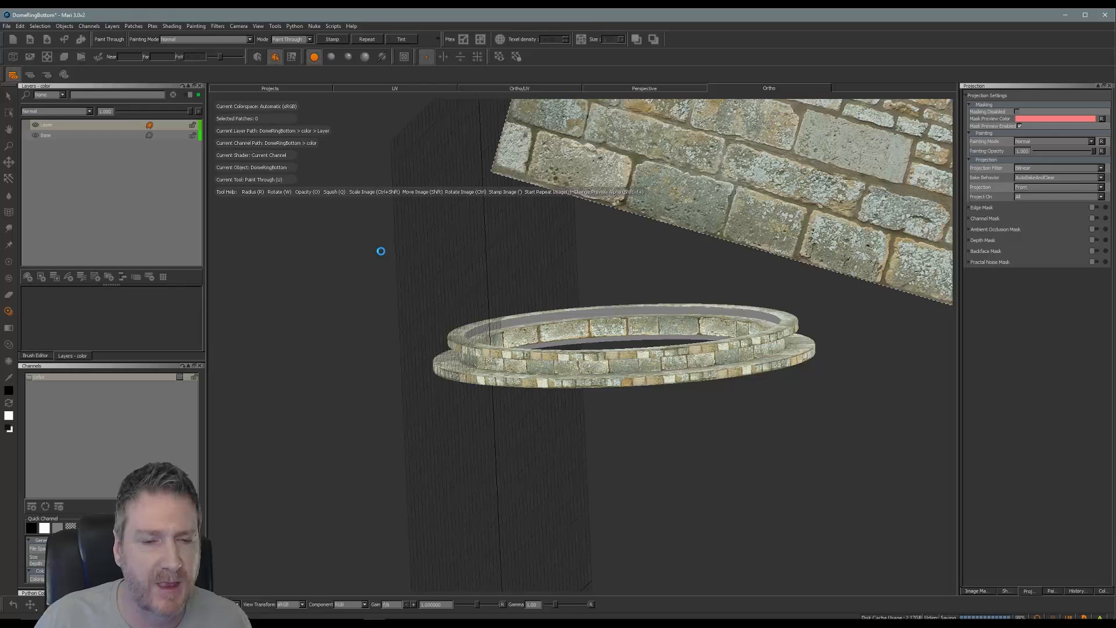
Step: Export all patches of the color channel flattened to the F:/Stairs/Rework folder as DomeRingBottom_Painted.tga
right_click(71, 376)
mouse_move(93, 509)
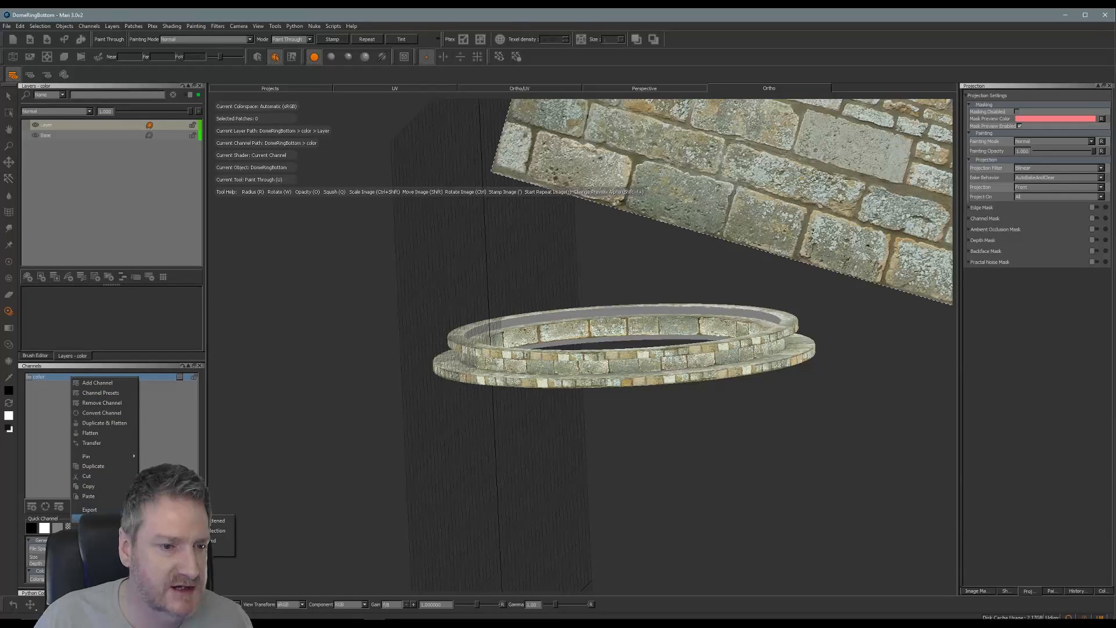
left_click(222, 550)
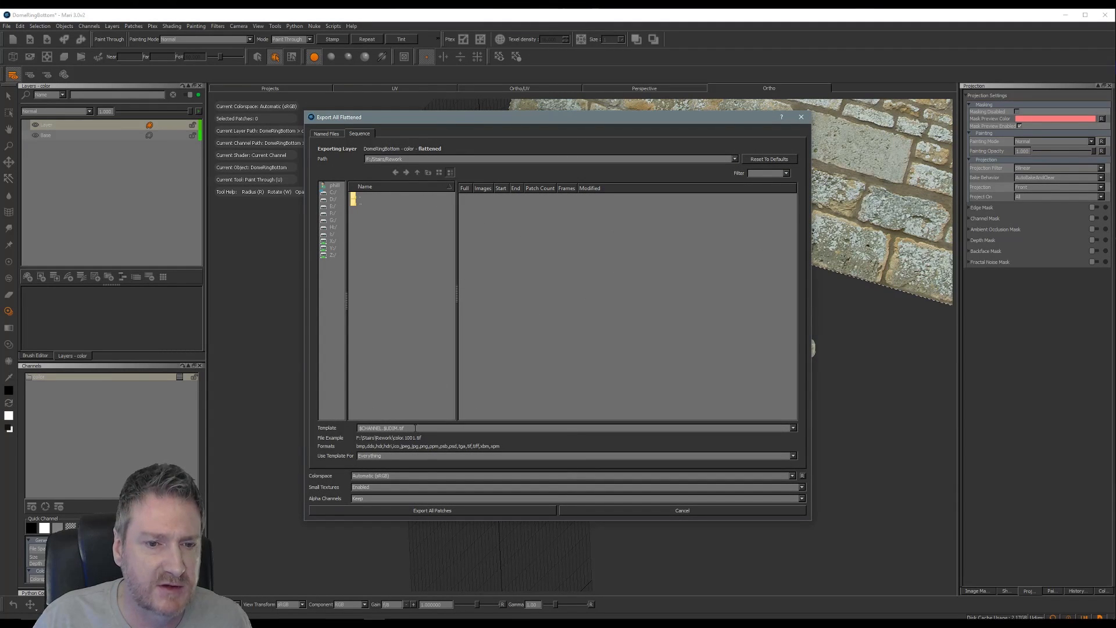
type("*")
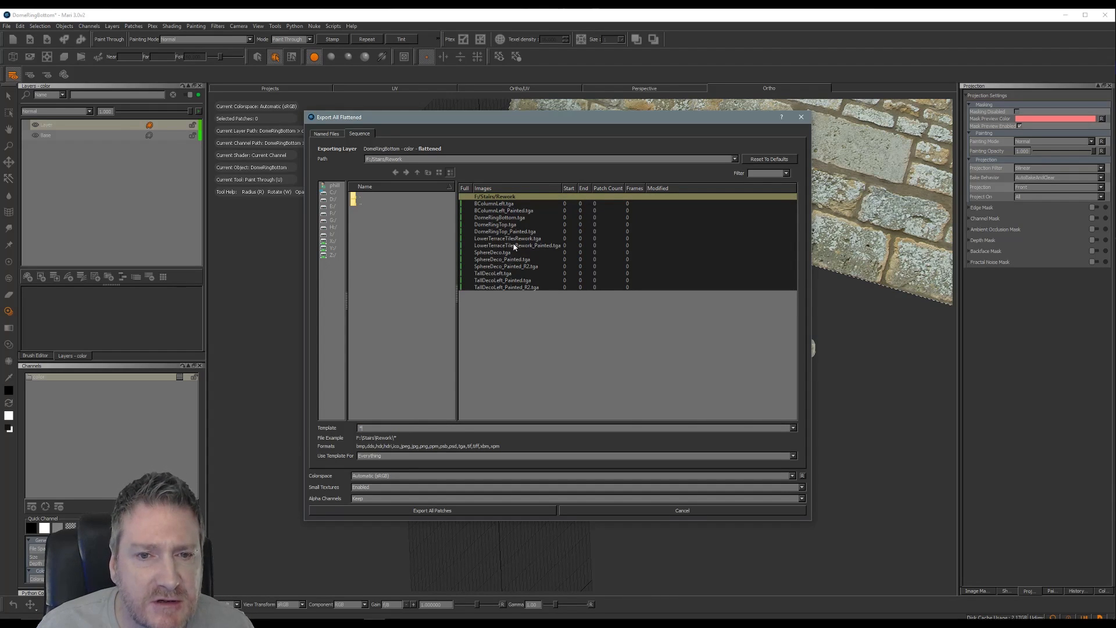
left_click(501, 218)
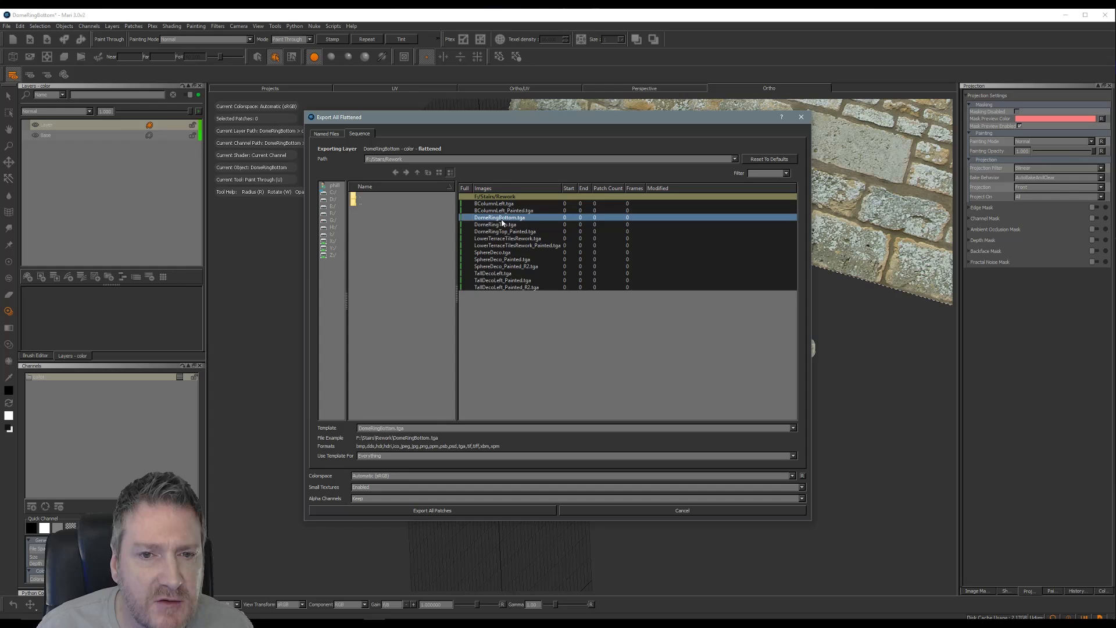
left_click(409, 429)
key("BackSpace")
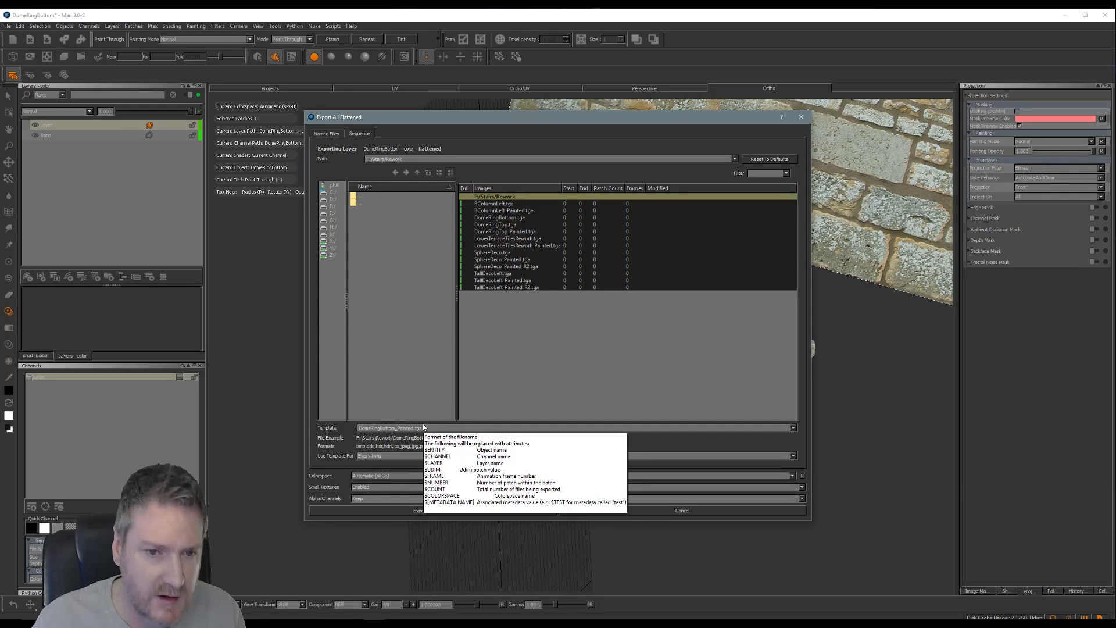
left_click(452, 509)
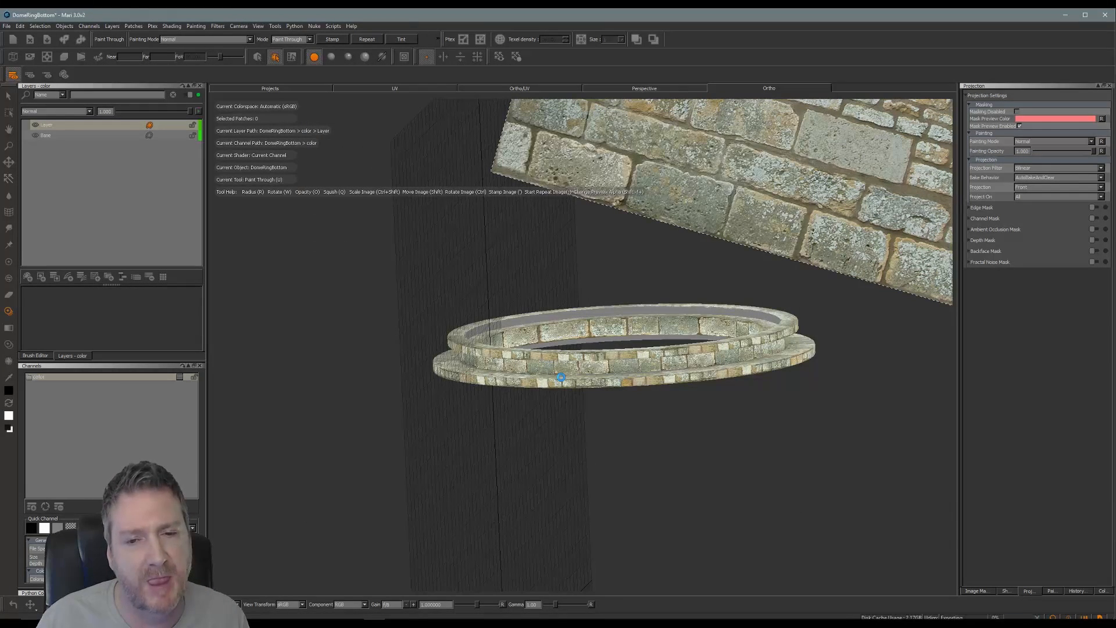
Step: Switch to 3ds Max and open the Slate Material Editor
key("ctrl+z")
left_click(1065, 15)
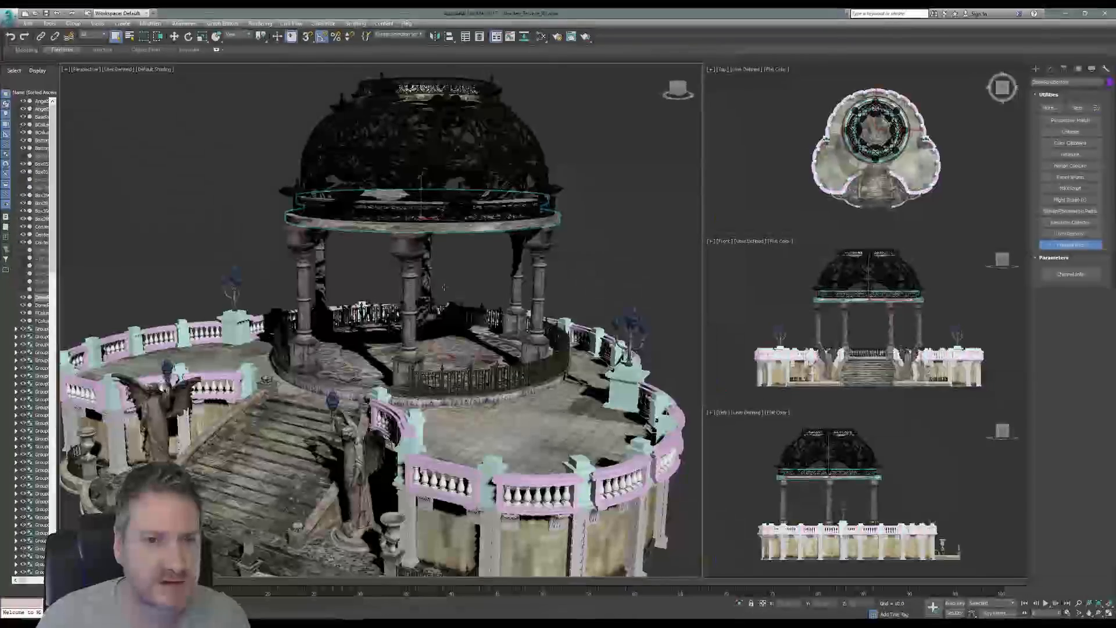
left_click(540, 37)
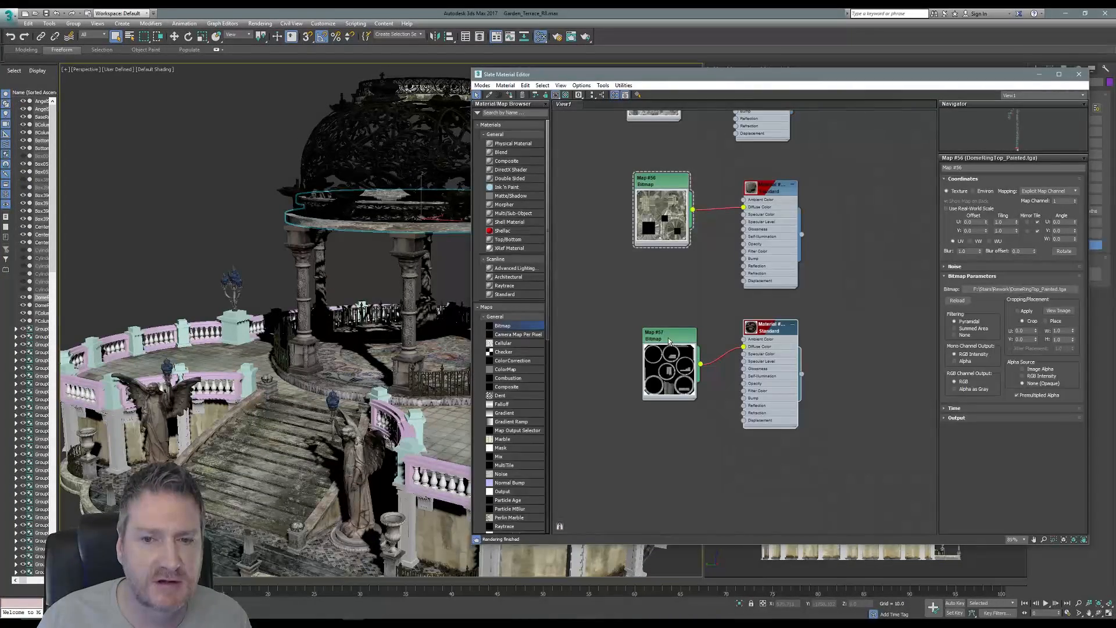
Step: Replace the DomeRingBottom.tga bitmap in the ring's diffuse map with DomeRingBottom_Painted.tga and close the Slate Material Editor
double_click(669, 341)
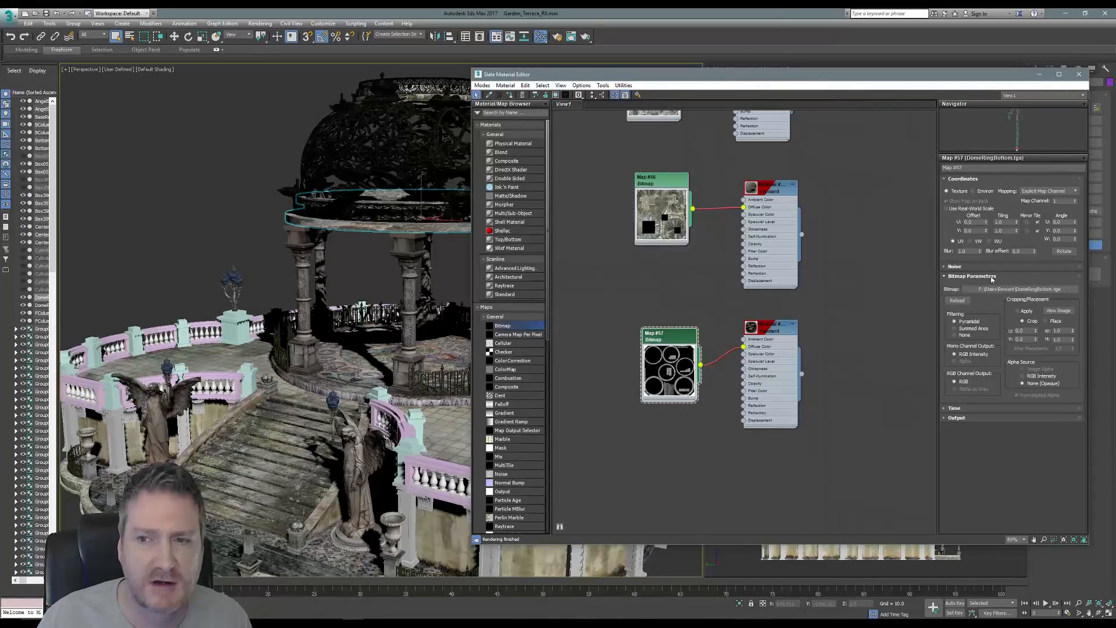
left_click(1014, 289)
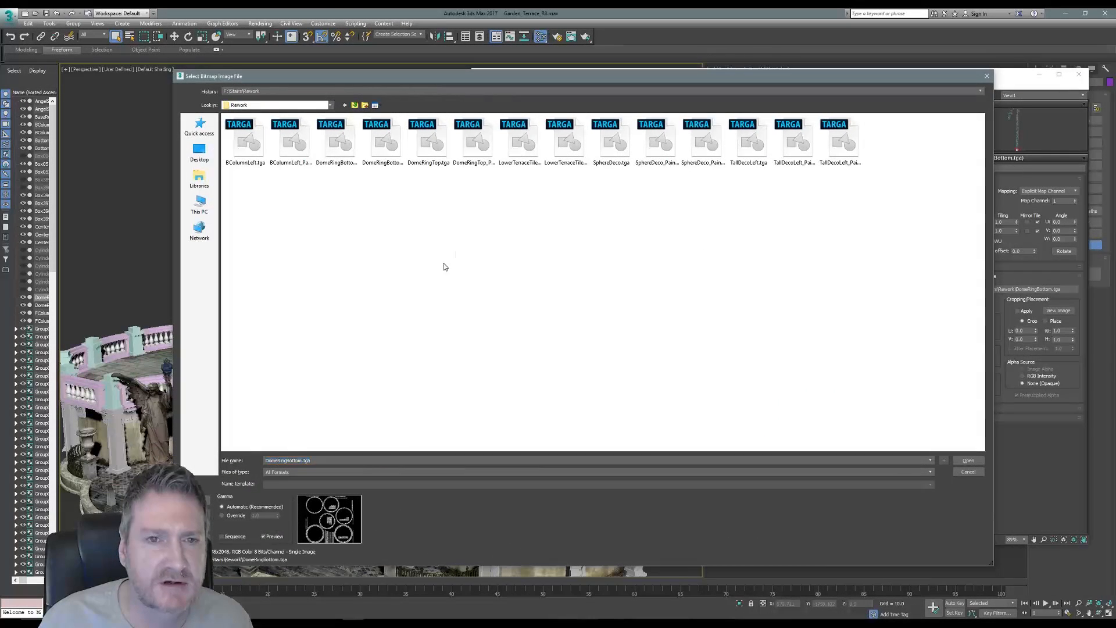
left_click(506, 212)
left_click(382, 143)
key("Return")
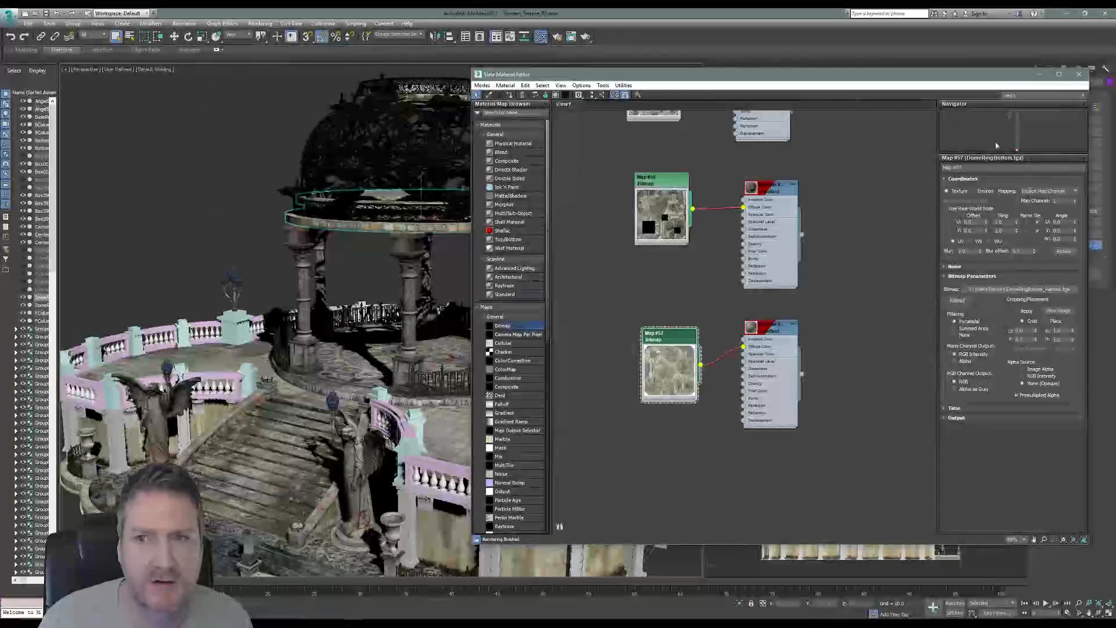
left_click(1078, 74)
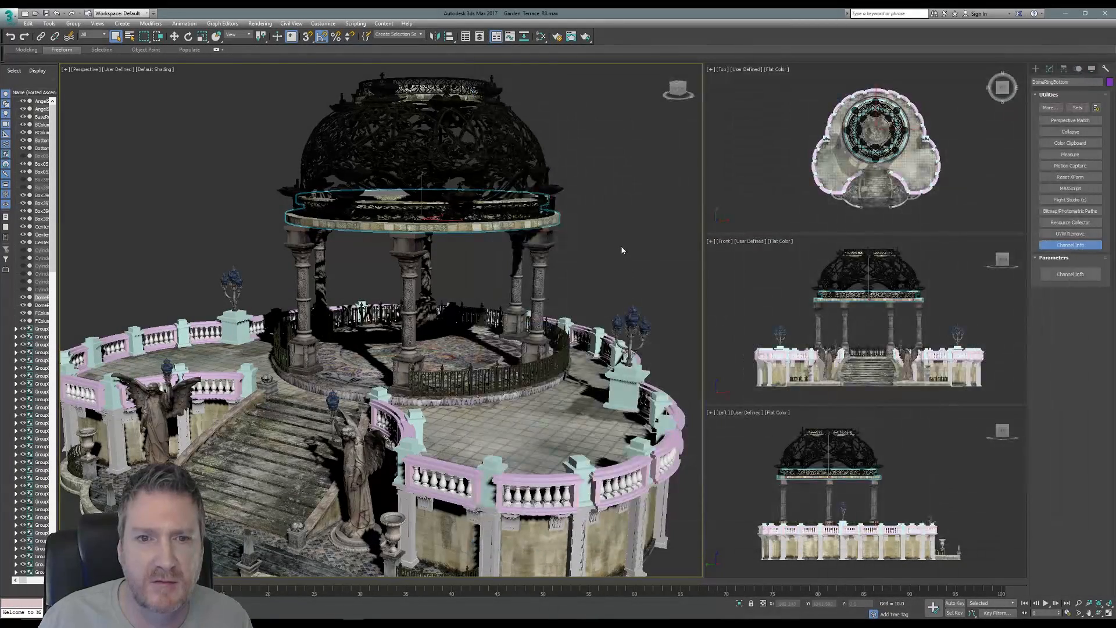
Step: Examine the textured lower dome ring up close and within the whole terrace from several angles in the Perspective viewport
key("F3")
key("F3")
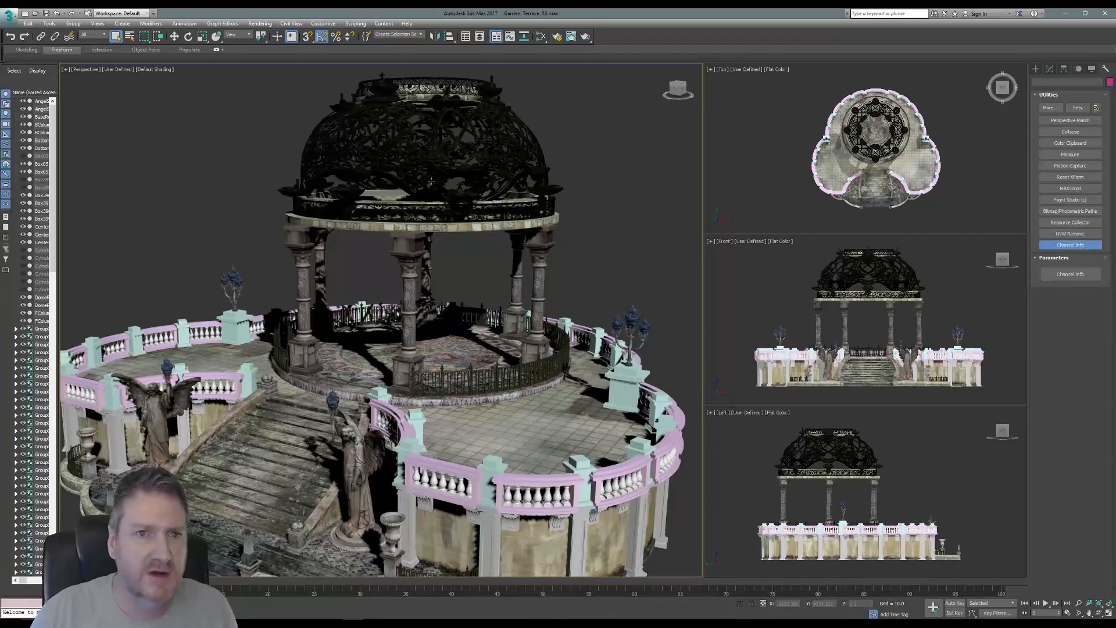
scroll(431, 181, "up", 10)
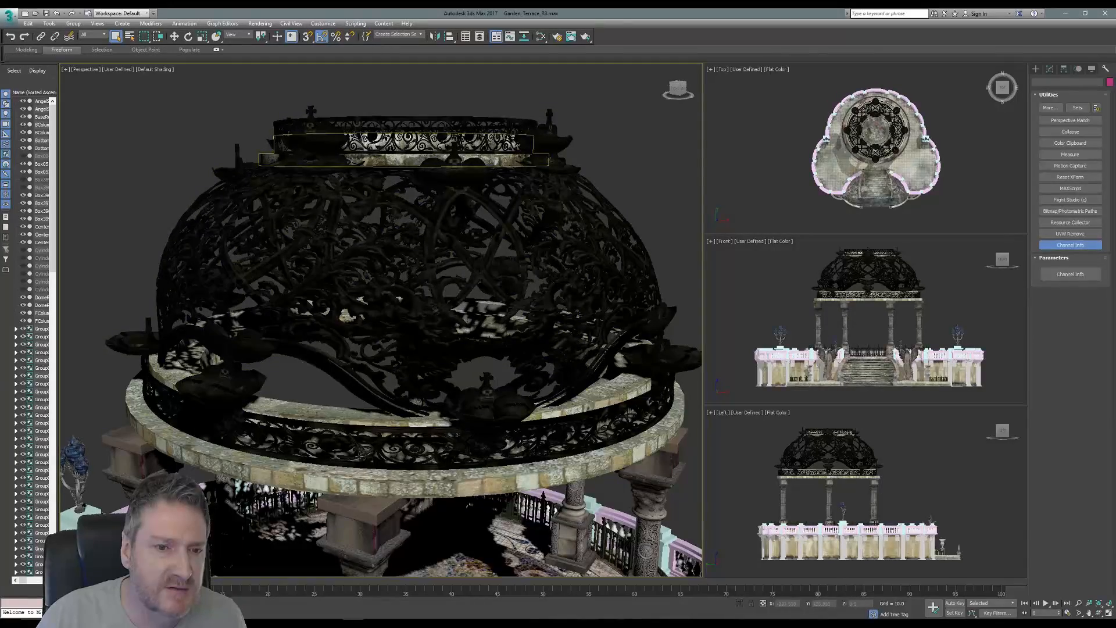
scroll(359, 456, "down", 10)
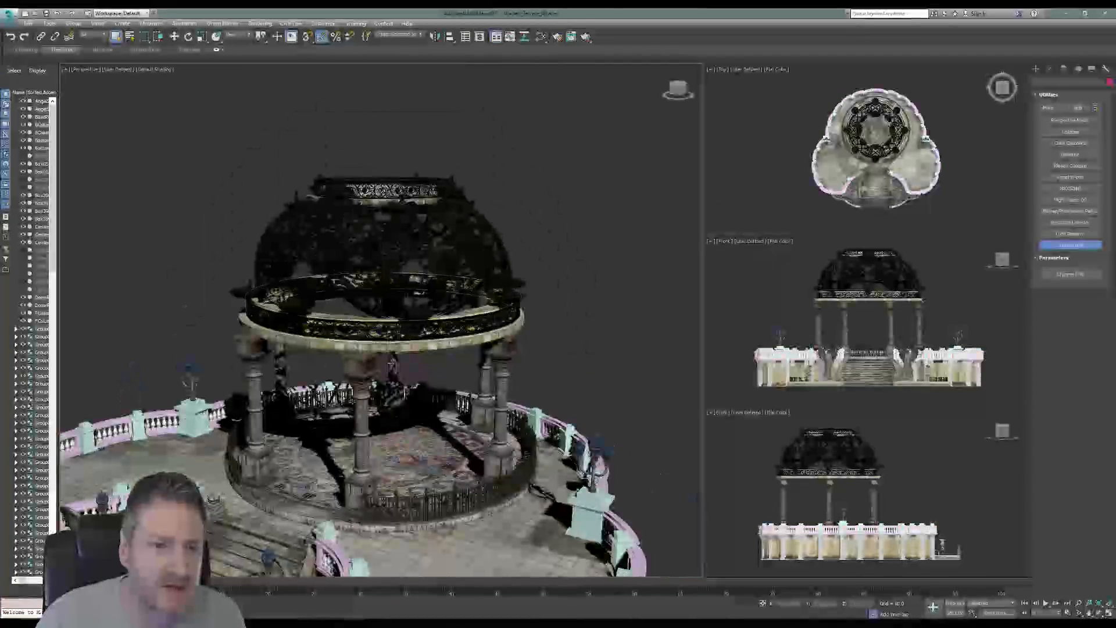
middle_click_drag(392, 366, 422, 245)
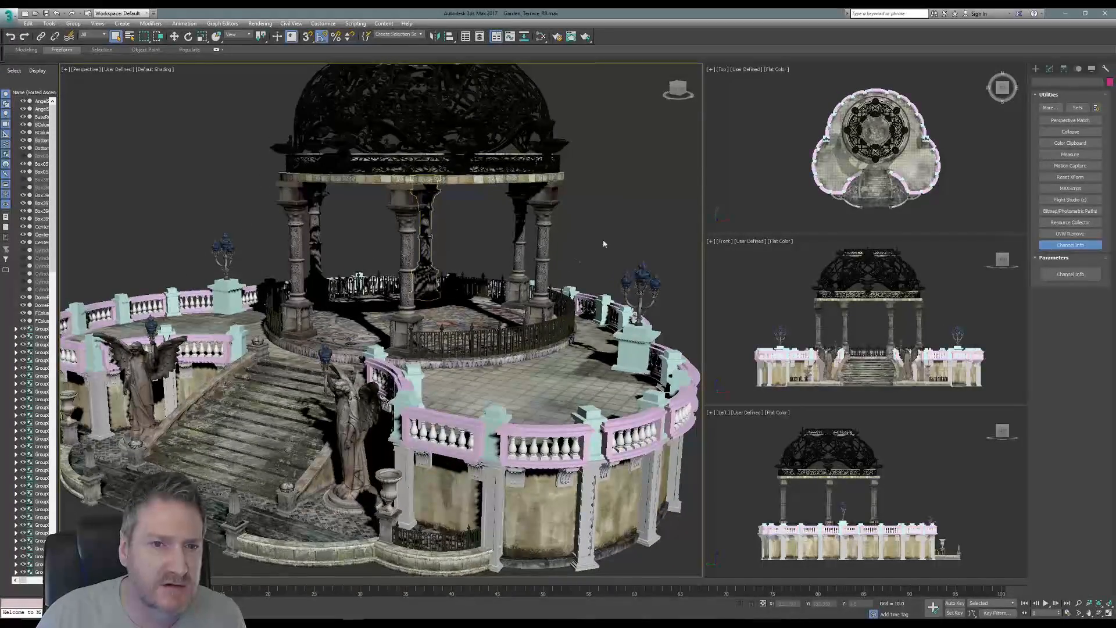
left_click(1078, 603)
left_click_drag(572, 316, 535, 320)
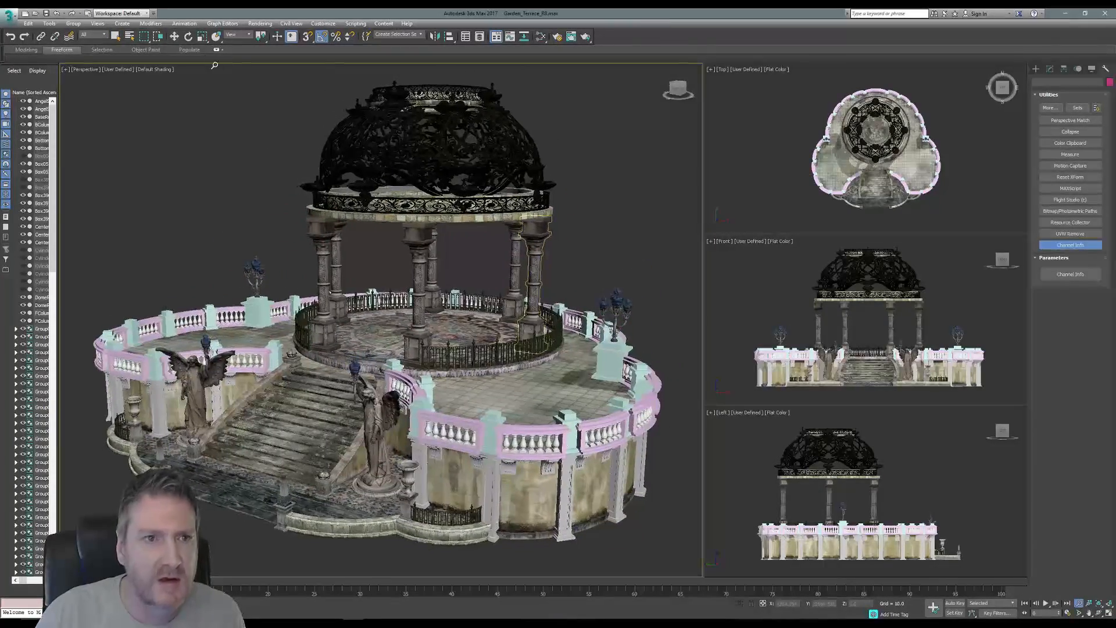
left_click(116, 36)
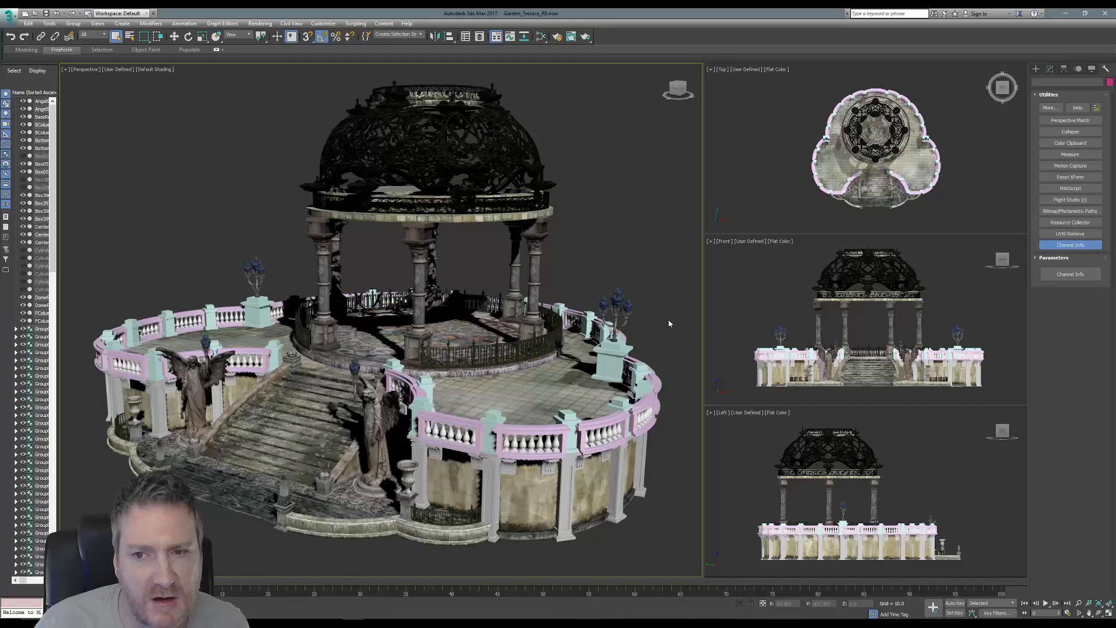
left_click(1099, 612)
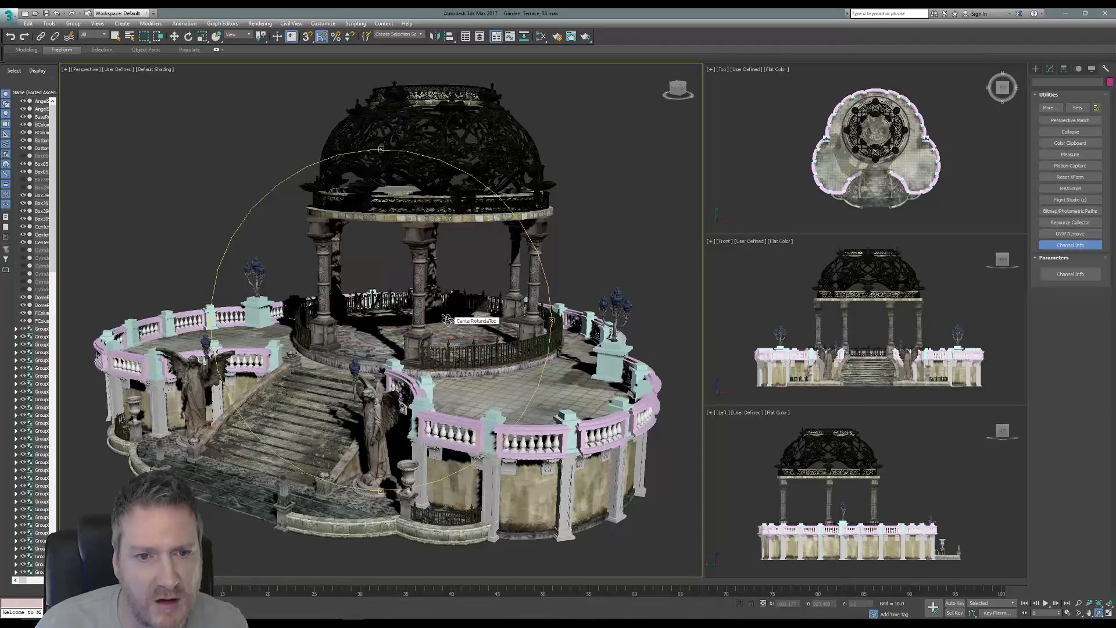
left_click_drag(401, 324, 397, 362)
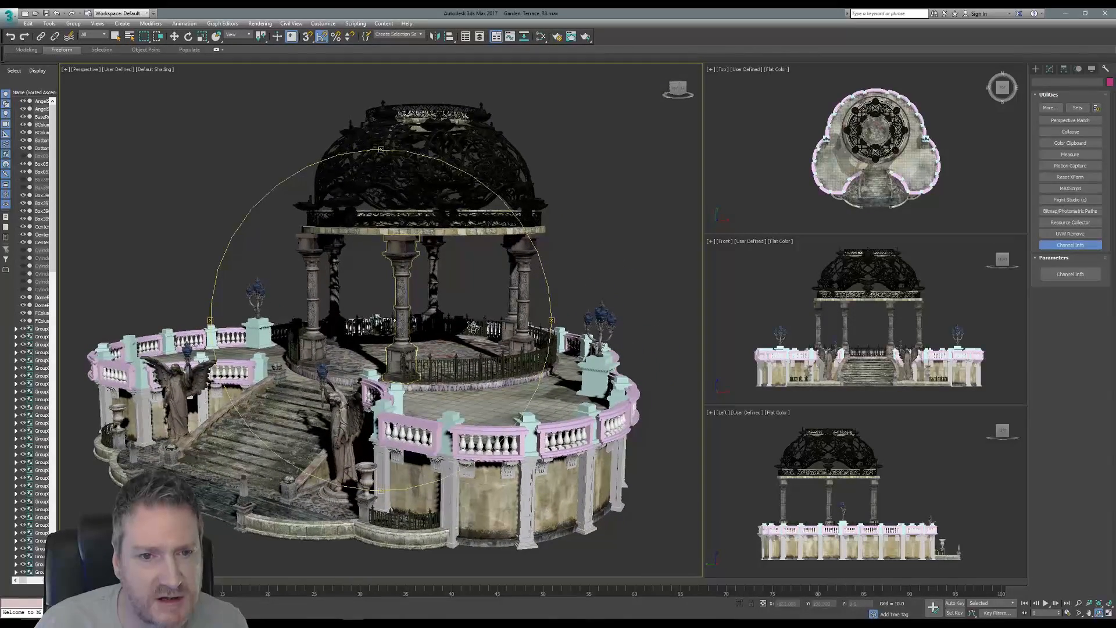
left_click(114, 36)
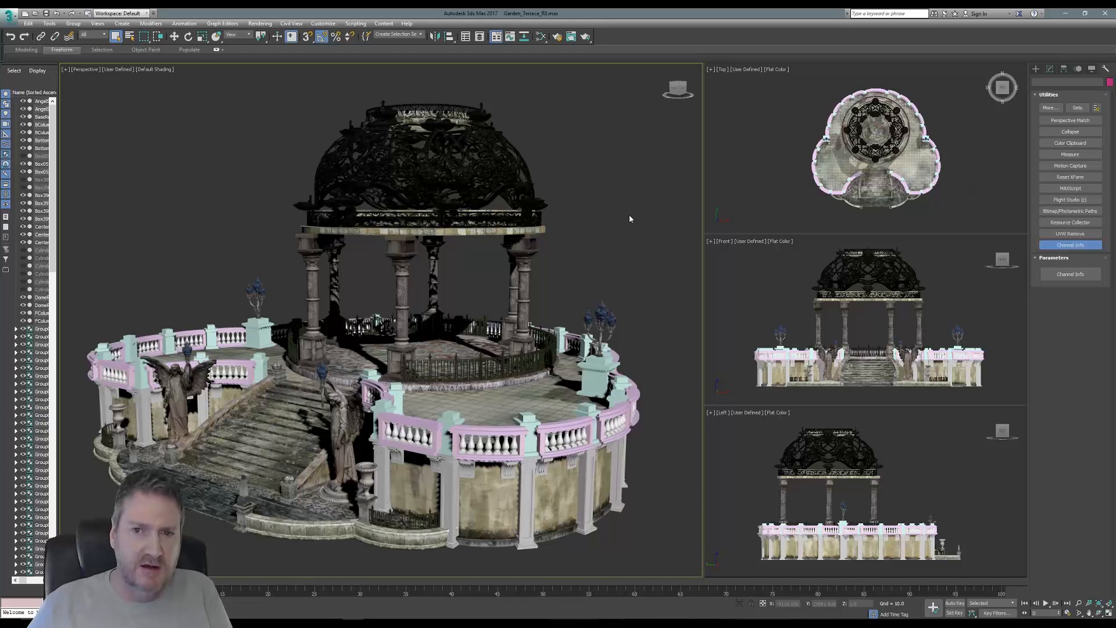
left_click(10, 20)
left_click(202, 127)
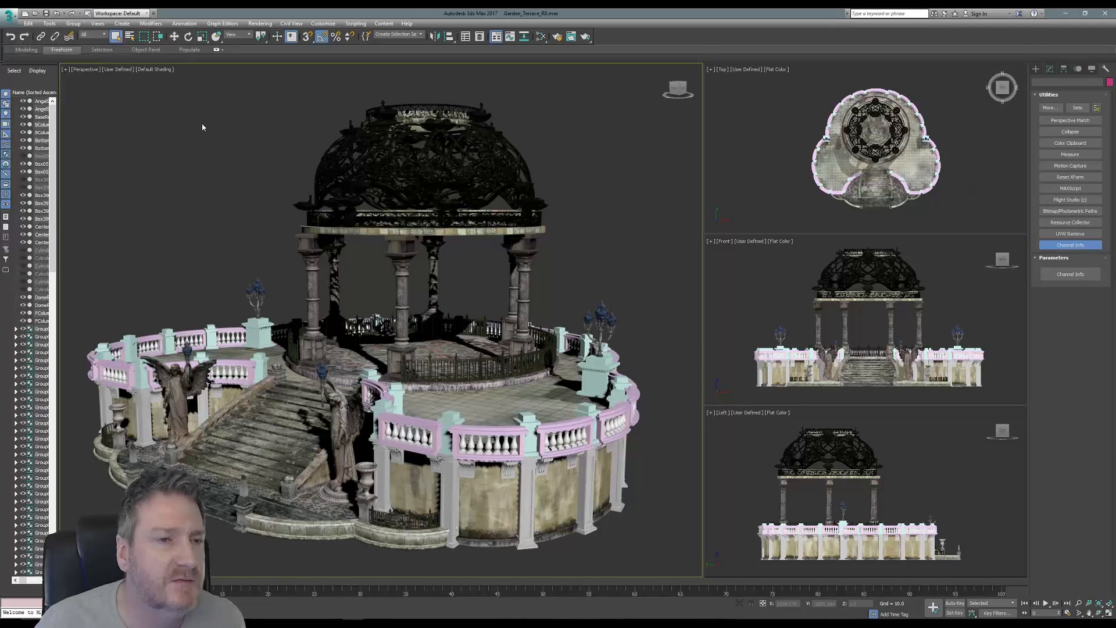